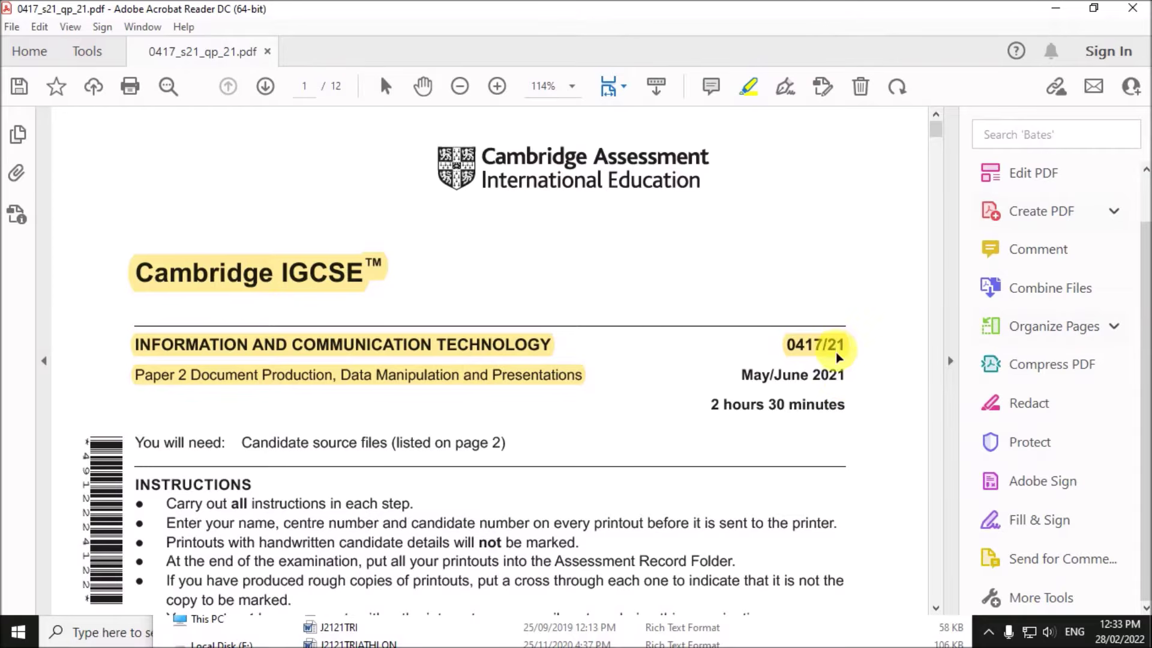
- Go to Task 4 – Mail merge on page 10 of the question paper and read questions 21 and 22
scroll(764, 402, down, 10)
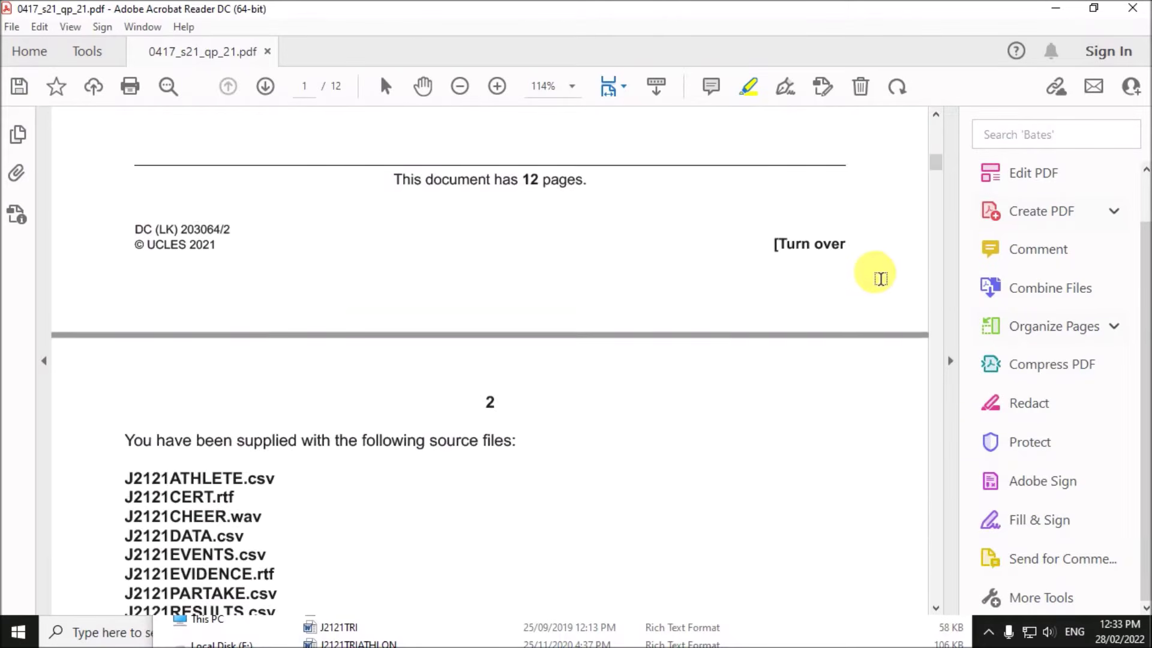
scroll(930, 183, down, 1)
drag(934, 171, 937, 248)
drag(936, 292, 939, 492)
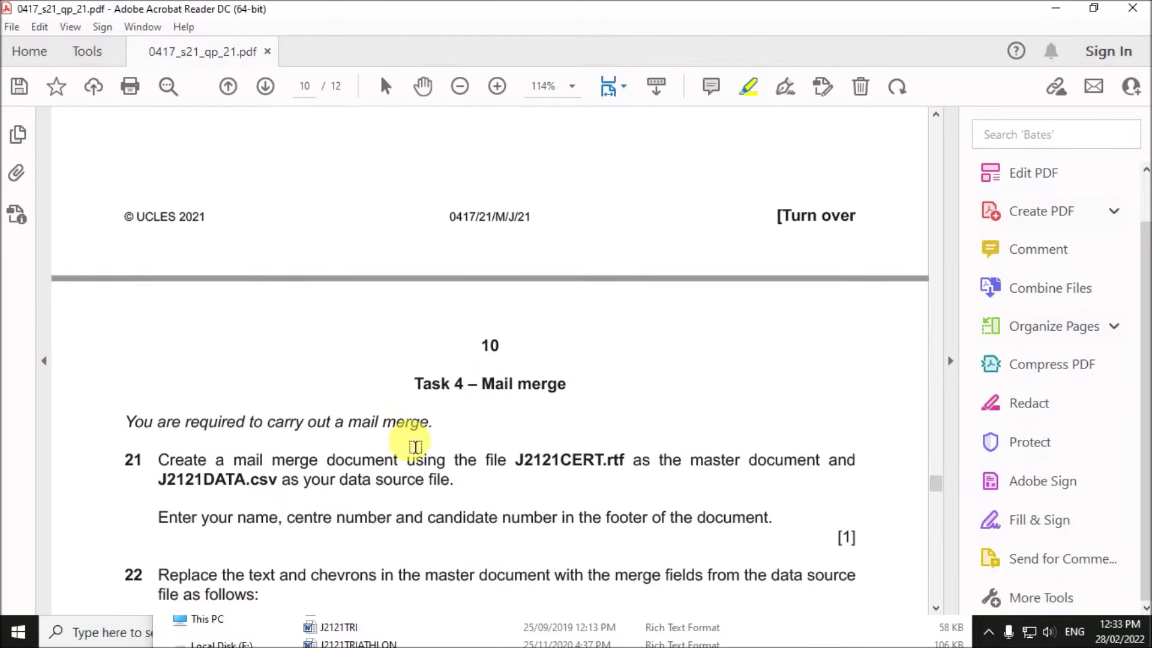
scroll(447, 403, down, 1)
scroll(516, 399, down, 3)
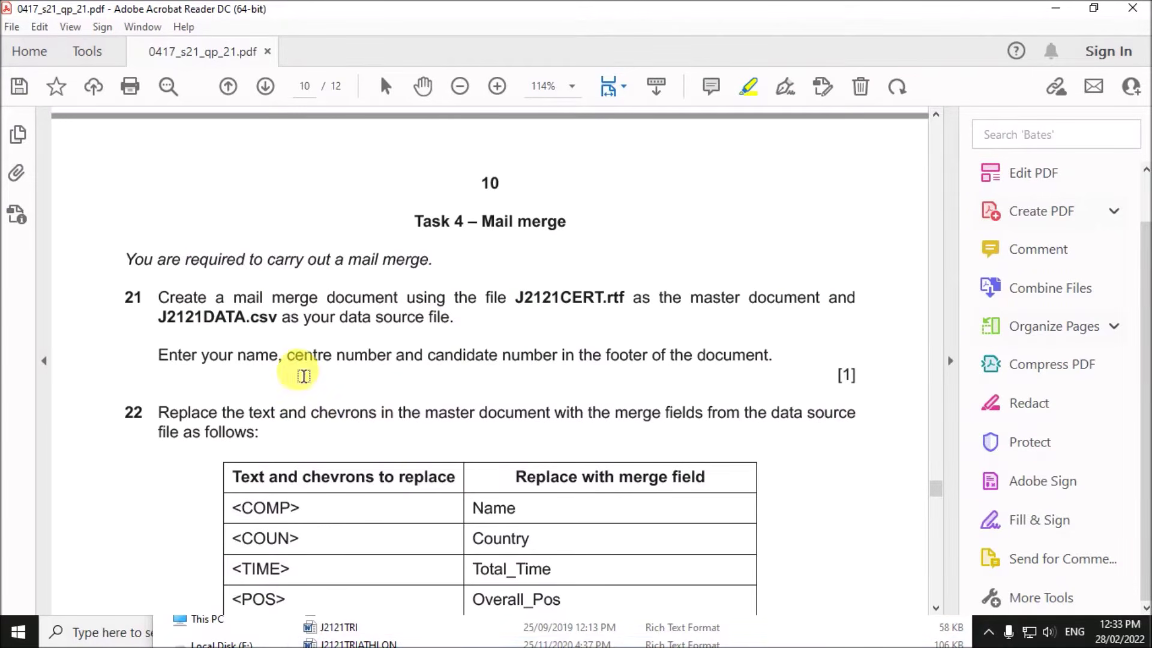
- Open the master document J2121CERT from the June 2021-21 folder in Word
click(744, 637)
drag(587, 319, 565, 148)
click(425, 529)
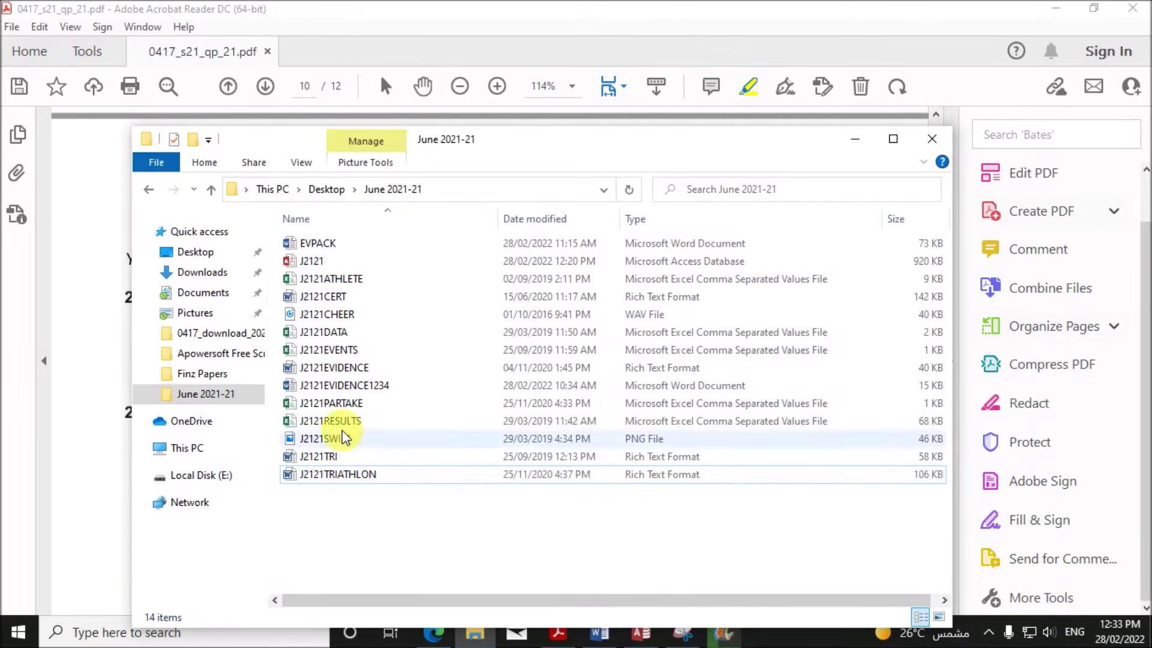
click(318, 300)
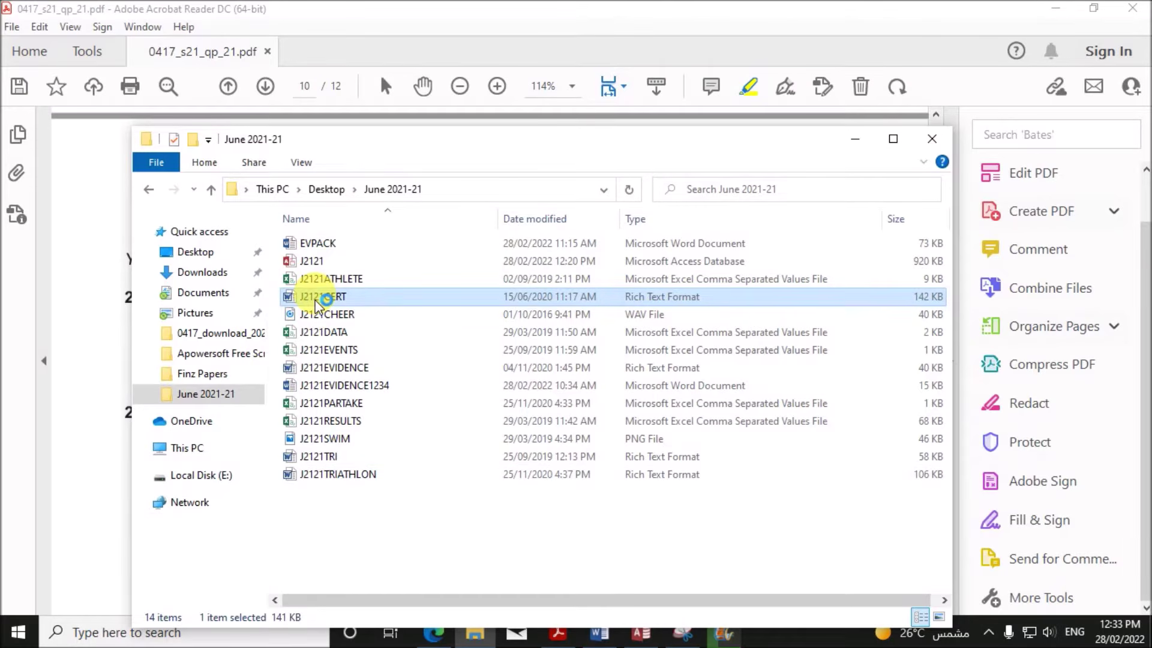
double_click(316, 300)
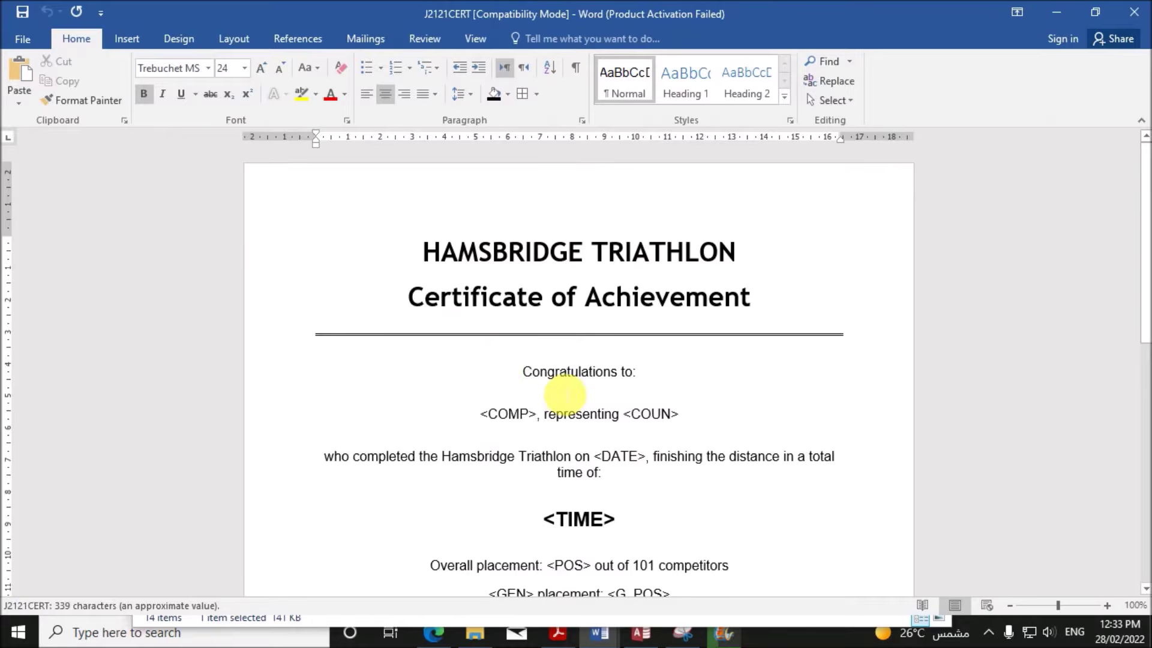
- Look through the certificate and insert a Blank (Three Columns) footer
scroll(564, 393, down, 2)
scroll(564, 393, up, 2)
scroll(564, 393, down, 6)
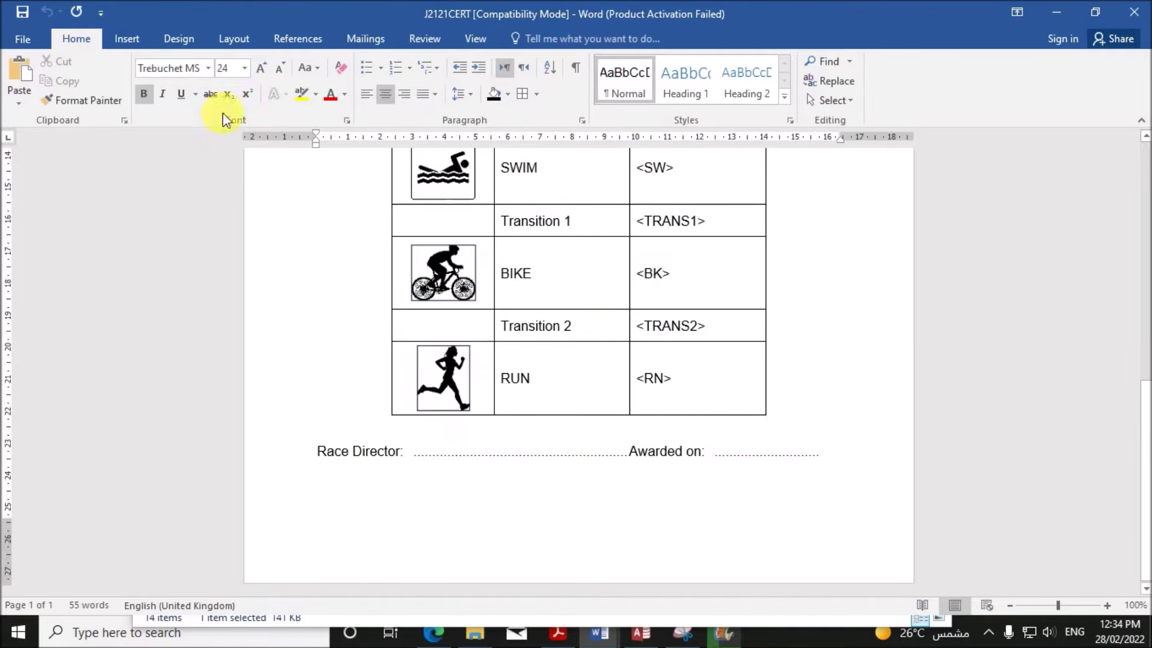
click(125, 41)
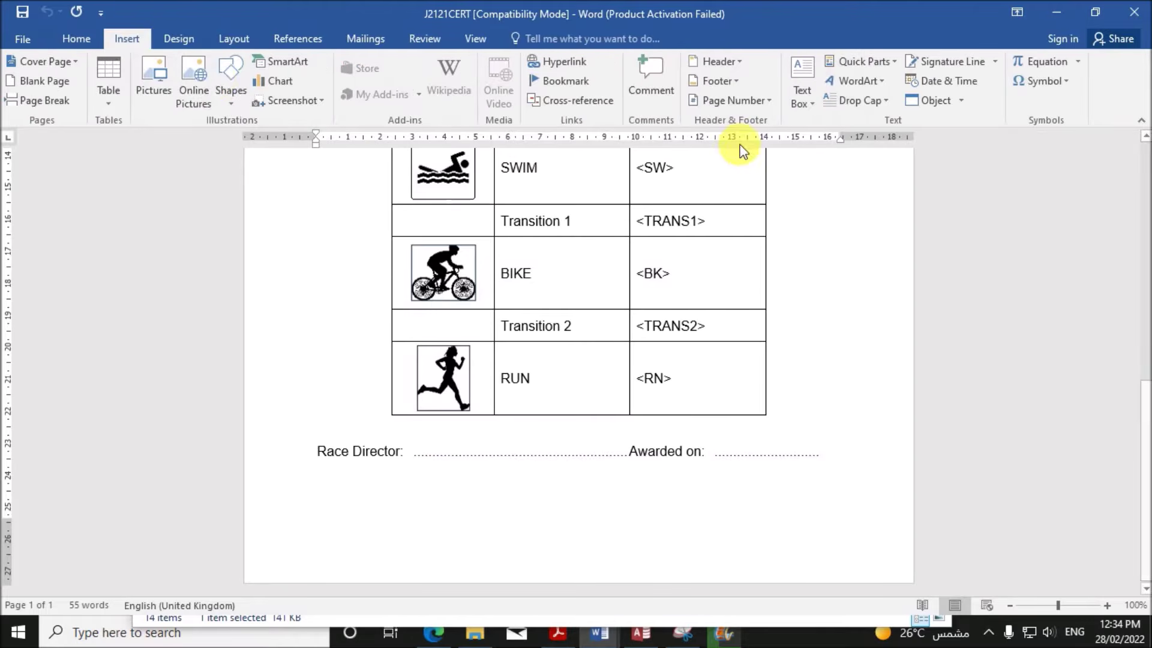
click(733, 84)
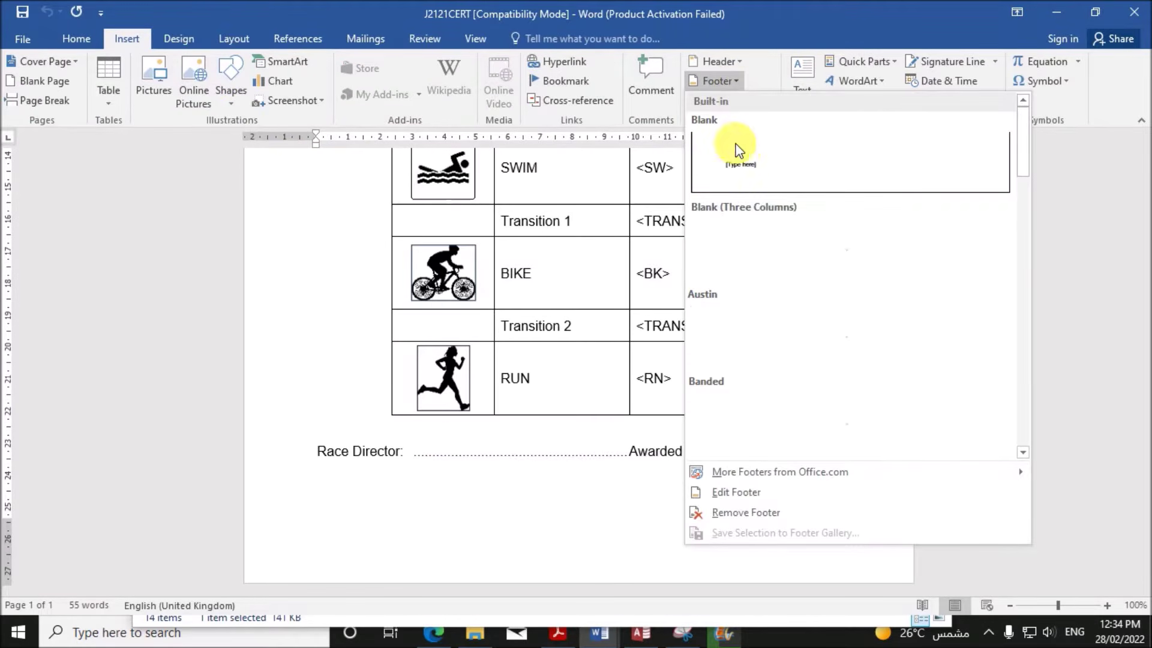
click(615, 352)
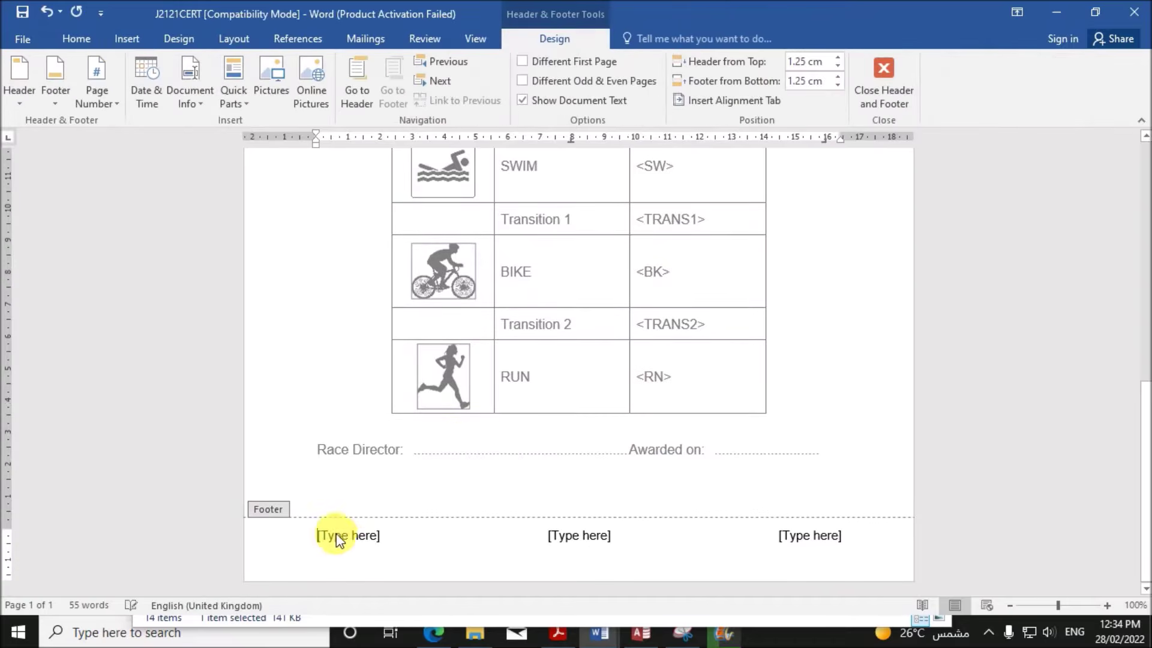
- Fill the three footer placeholders with Name, the centre number ZZ123 and the candidate number, and close the footer
click(342, 537)
text(Name)
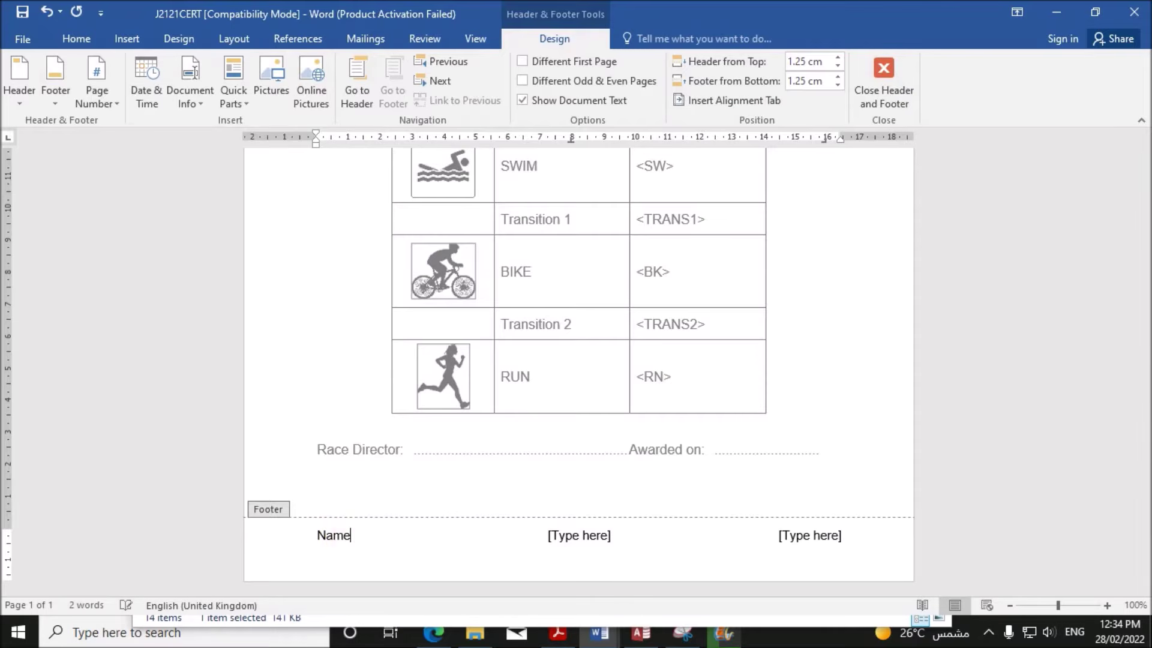
click(585, 540)
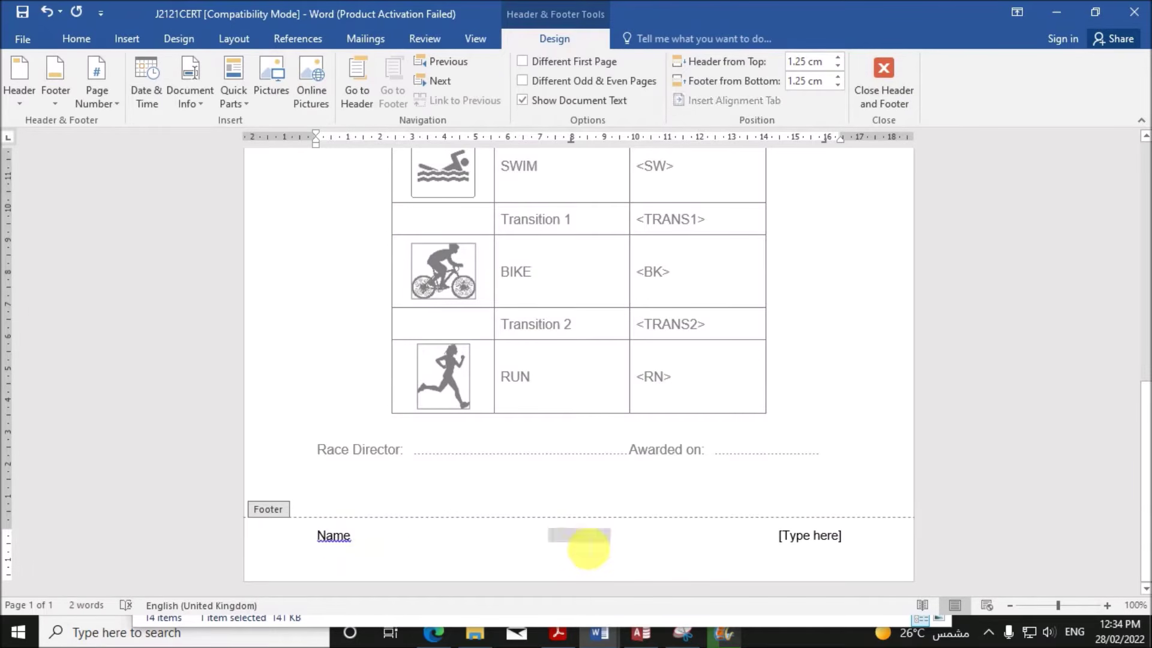
text(ZZ123)
click(791, 537)
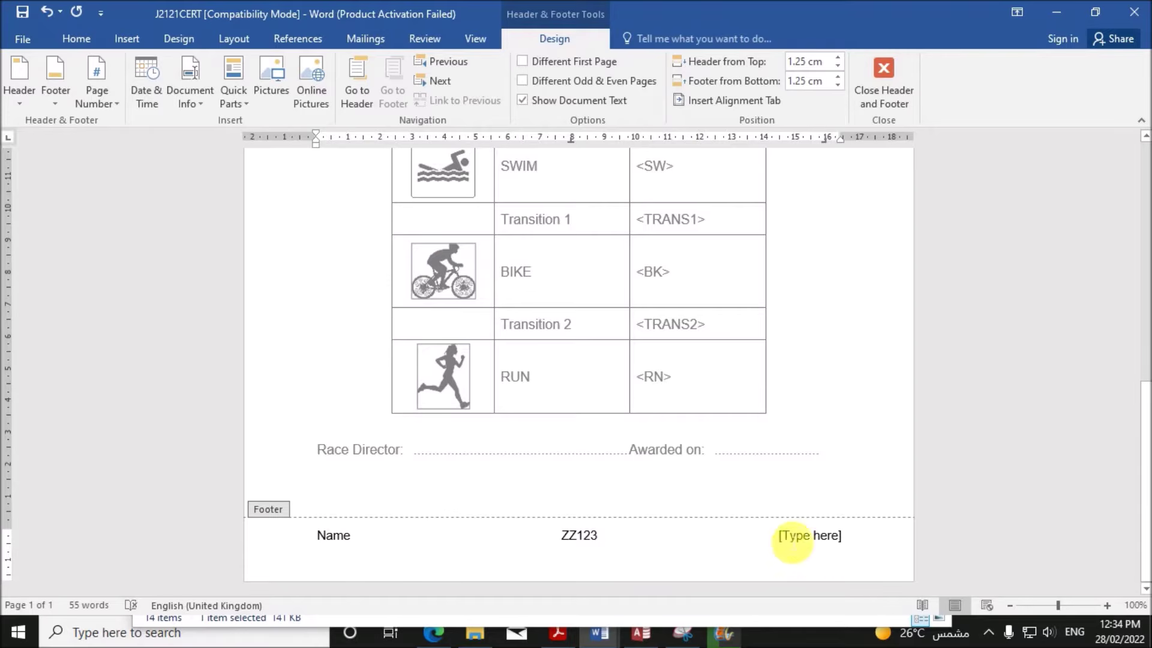
text(1234)
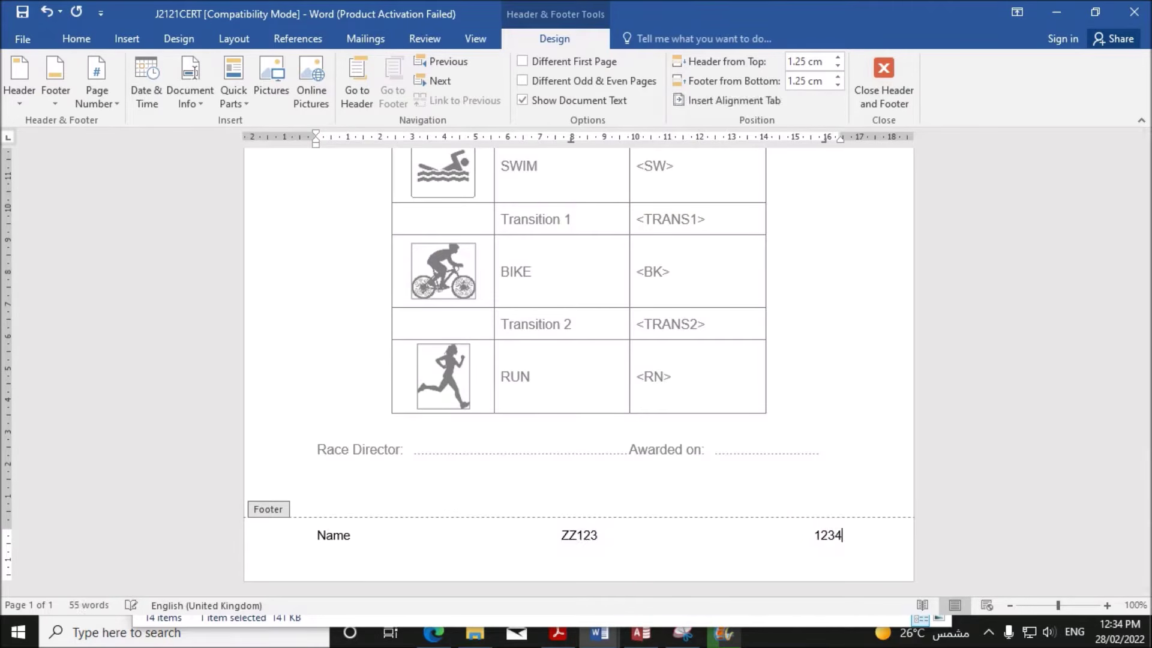
click(897, 73)
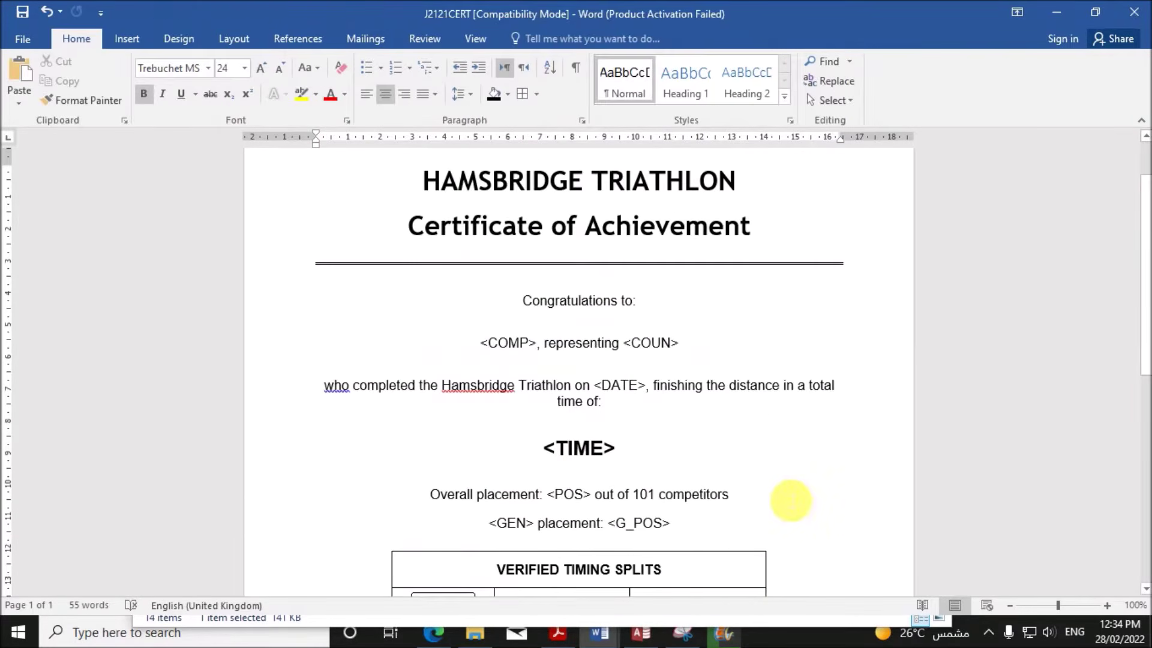
- Highlight the data source name J2121DATA.csv in question 21 of the PDF question paper and return to the certificate in Word
click(558, 634)
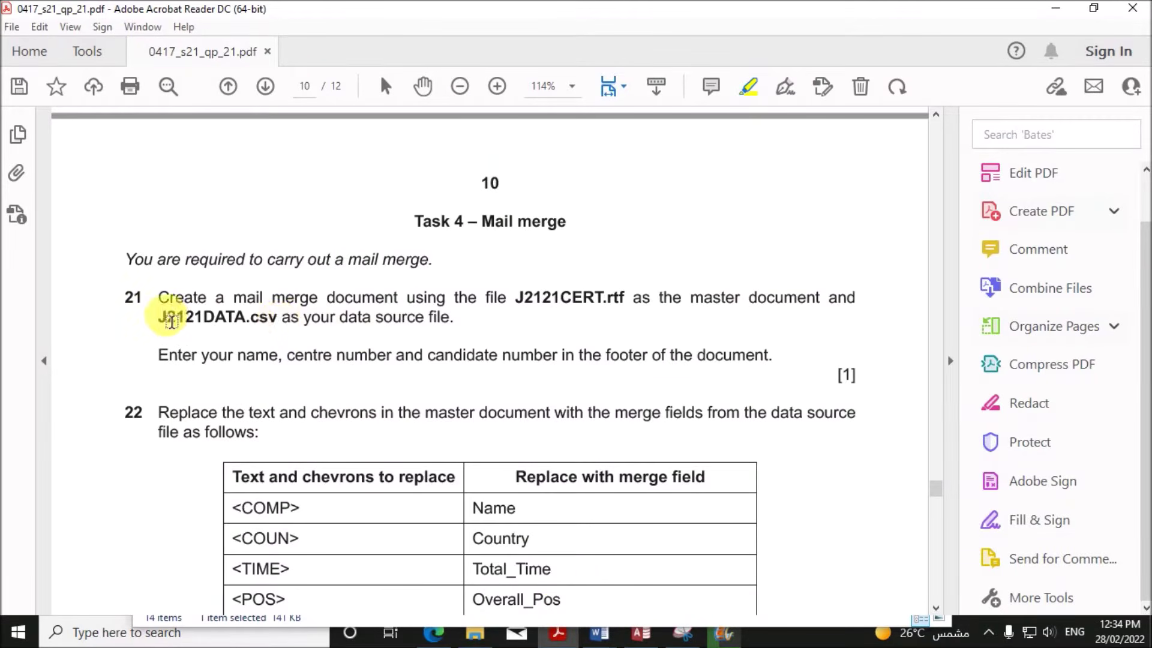
drag(165, 322, 279, 324)
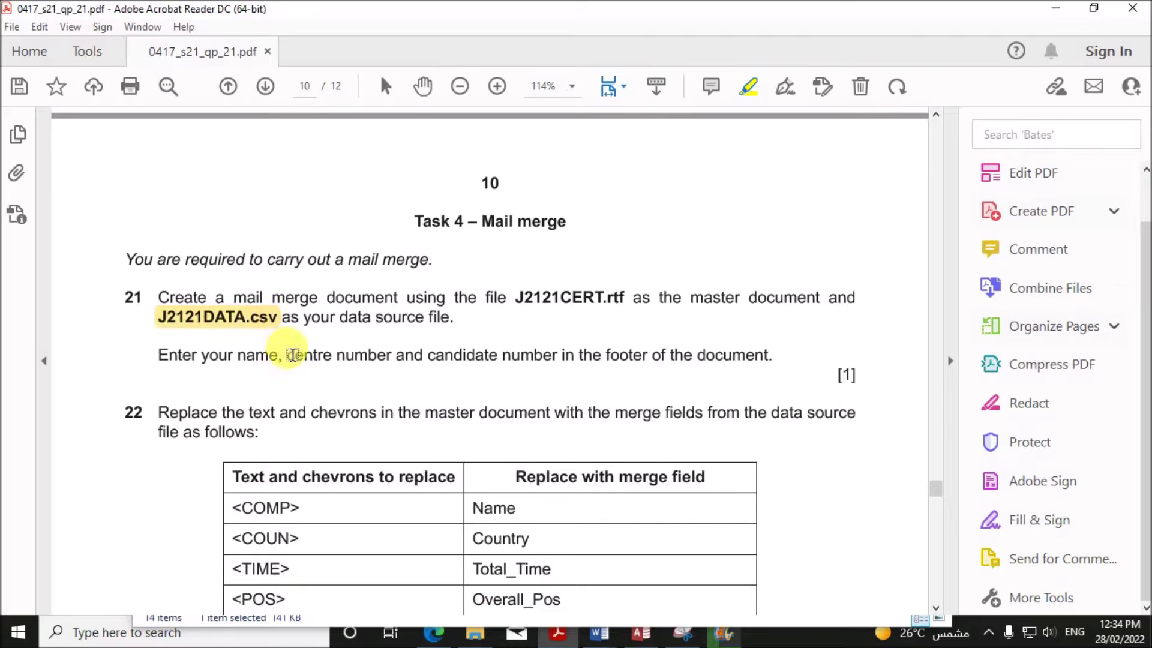
click(601, 630)
click(672, 591)
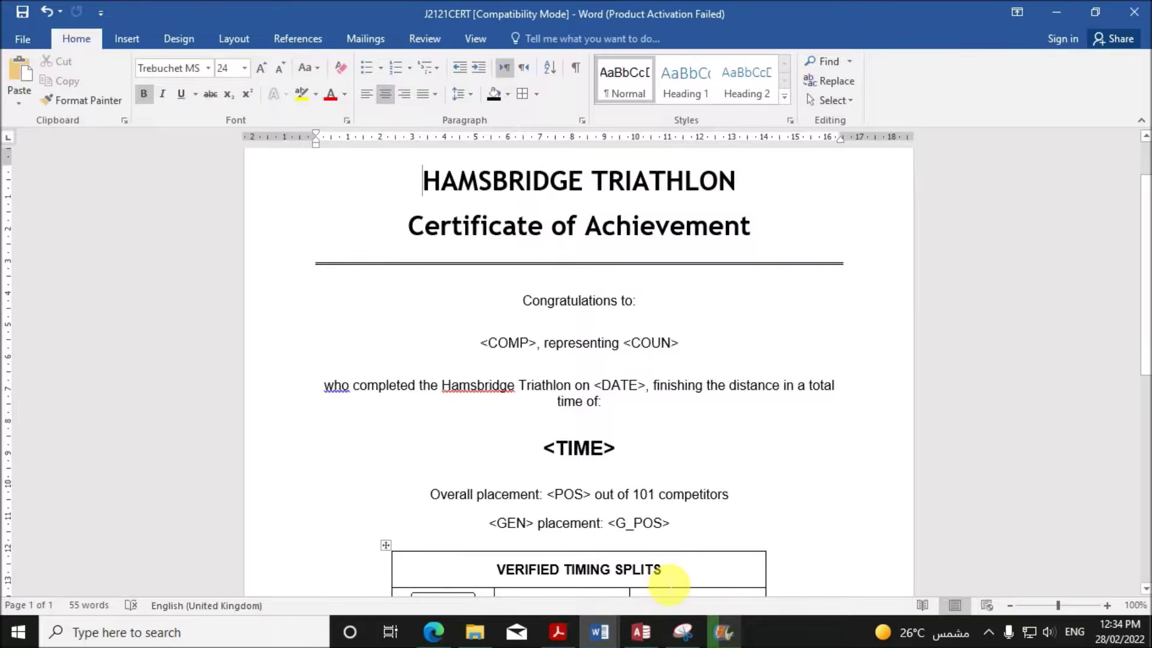
- Attach the existing list J2121DATA from the June 2021-21 folder as the mail merge recipients
click(362, 37)
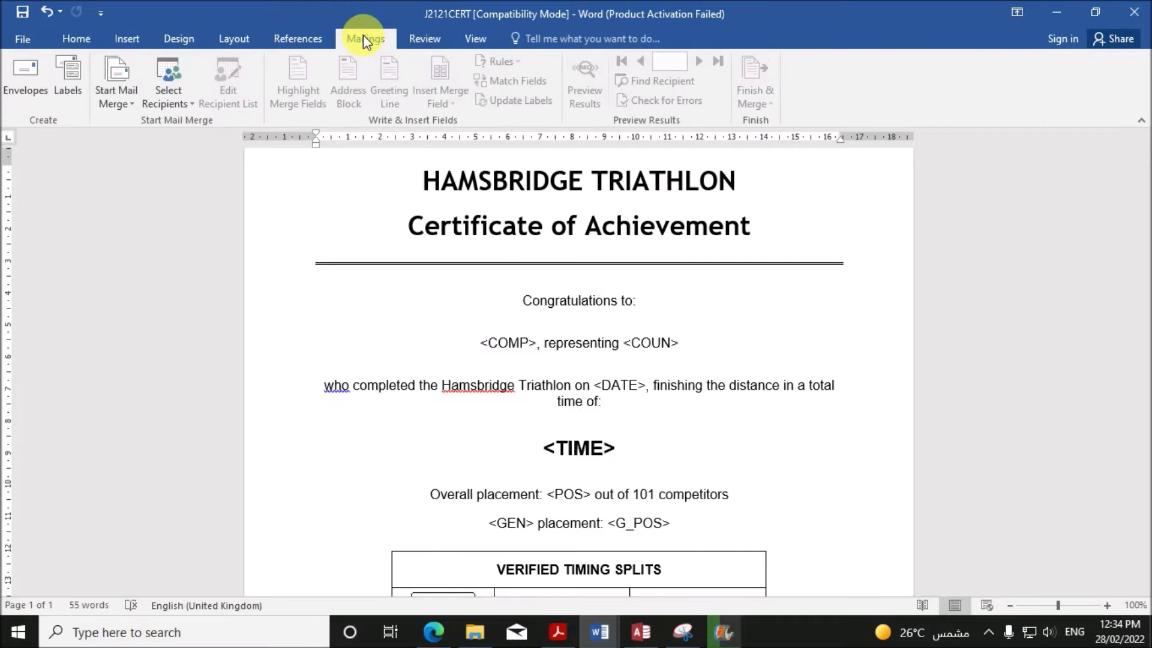
click(186, 106)
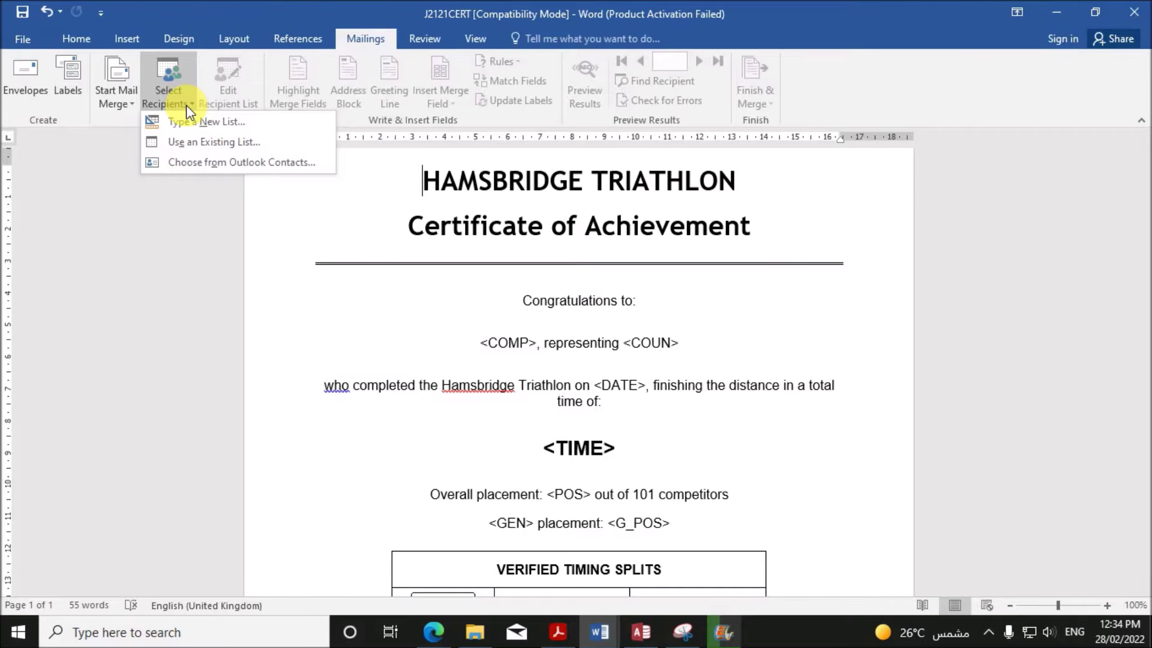
click(192, 142)
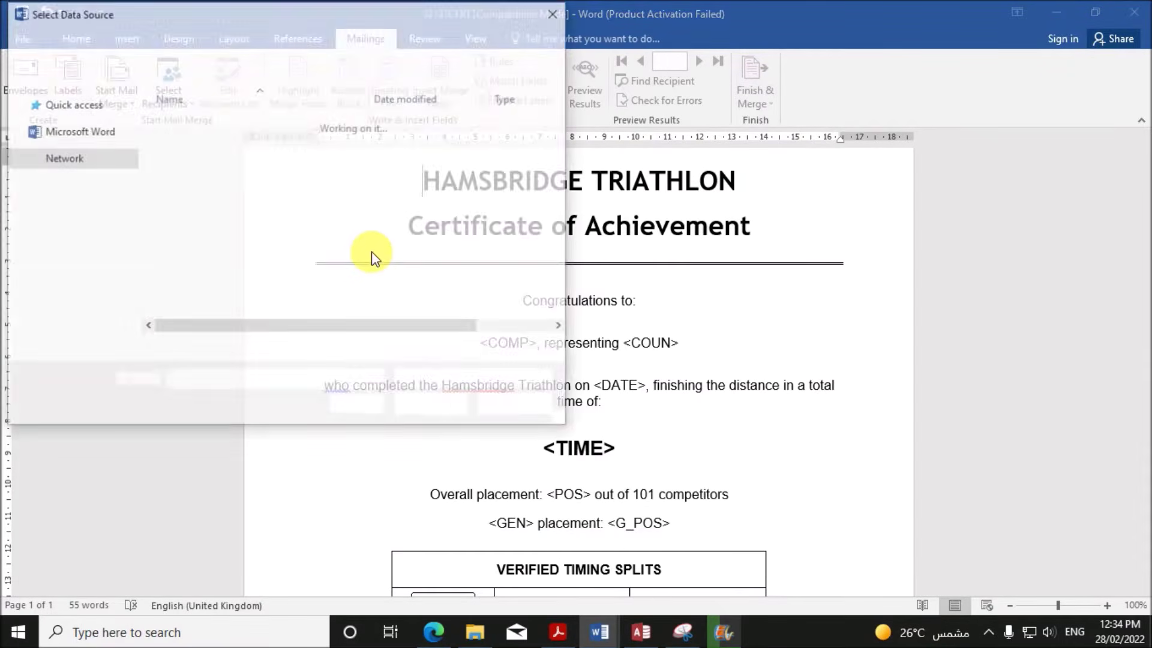
click(96, 178)
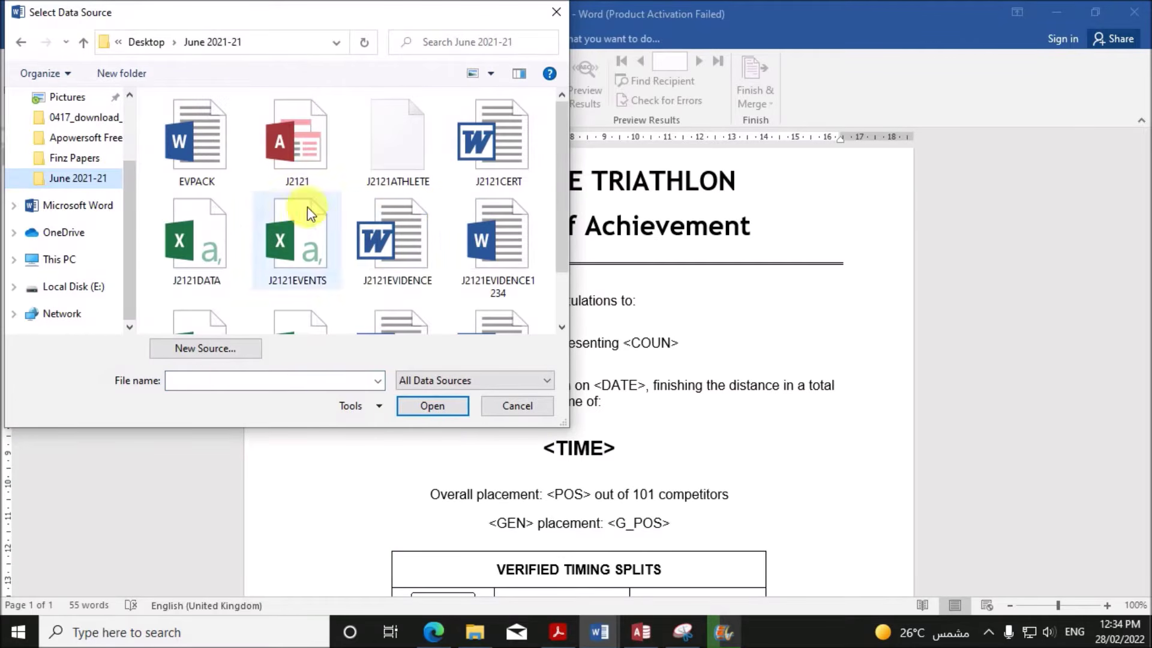
click(213, 251)
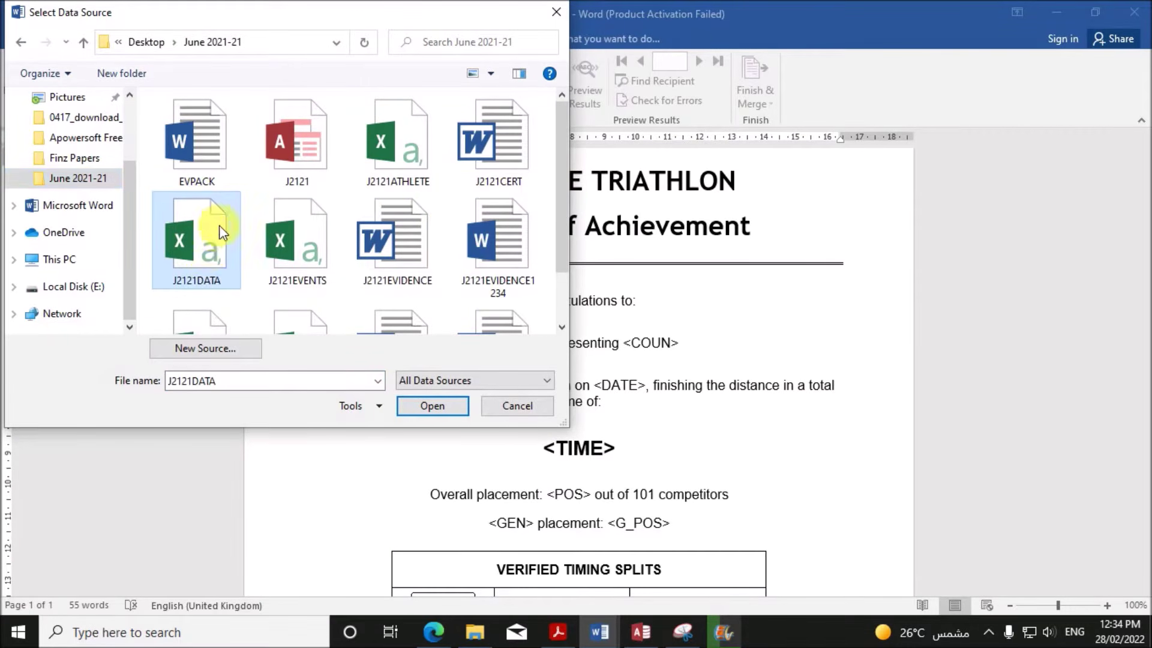
click(423, 406)
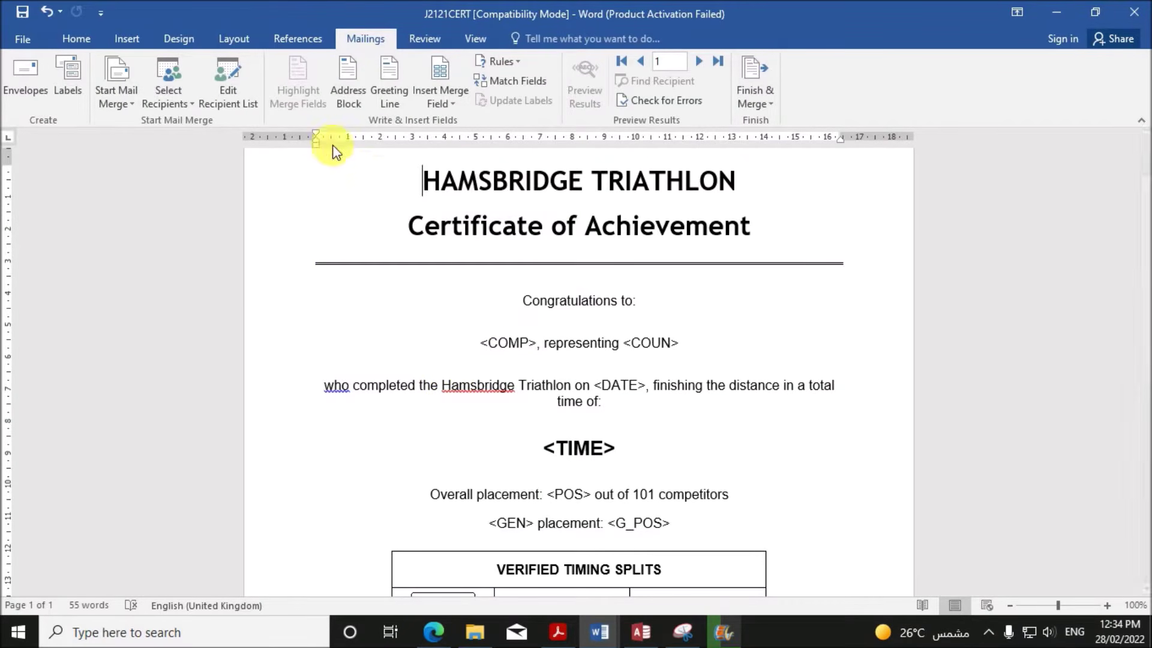
- In question 22 of the PDF, highlight "master document with the merge fields from the data source" and the <COMP> entry
click(558, 630)
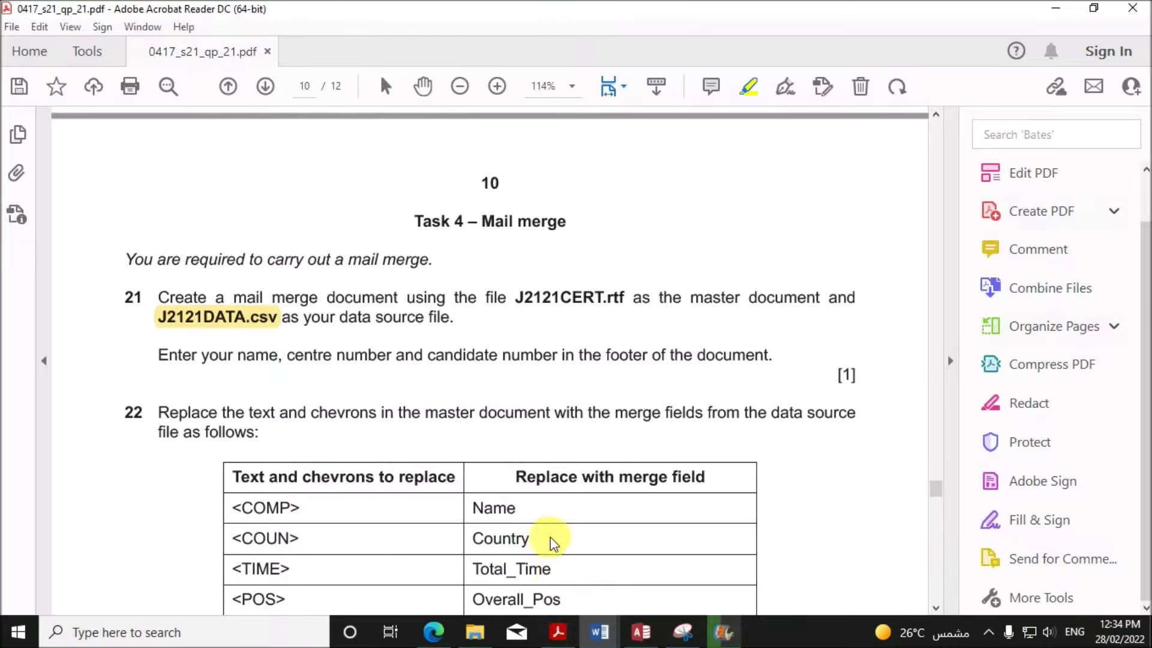
scroll(306, 353, down, 3)
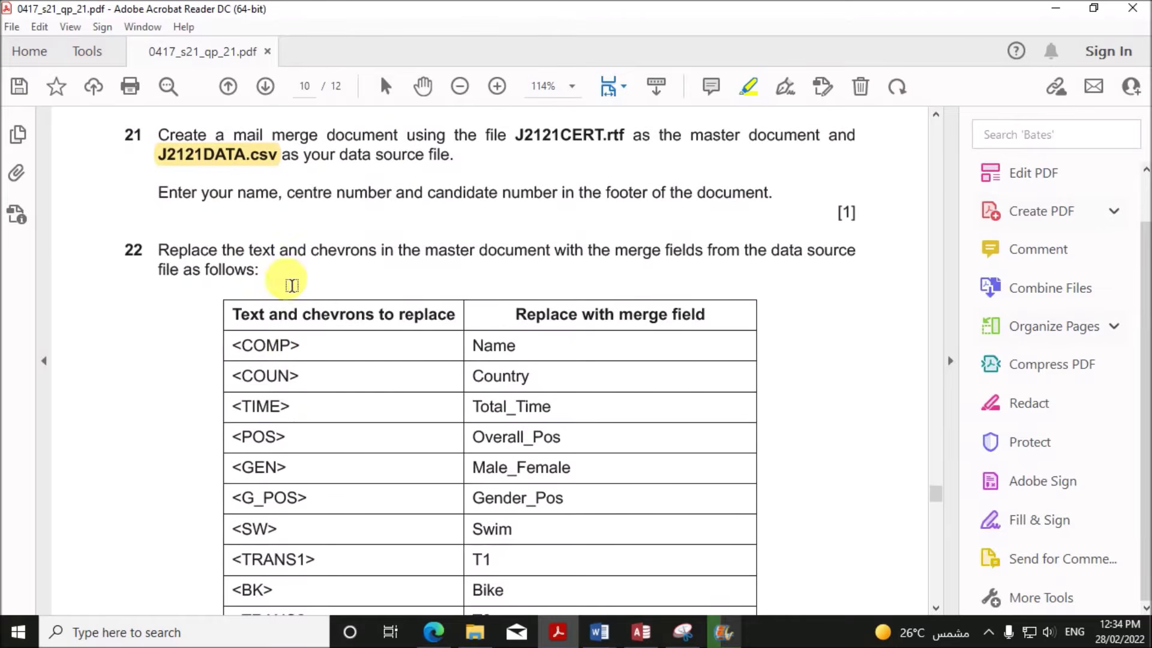
drag(424, 251, 828, 255)
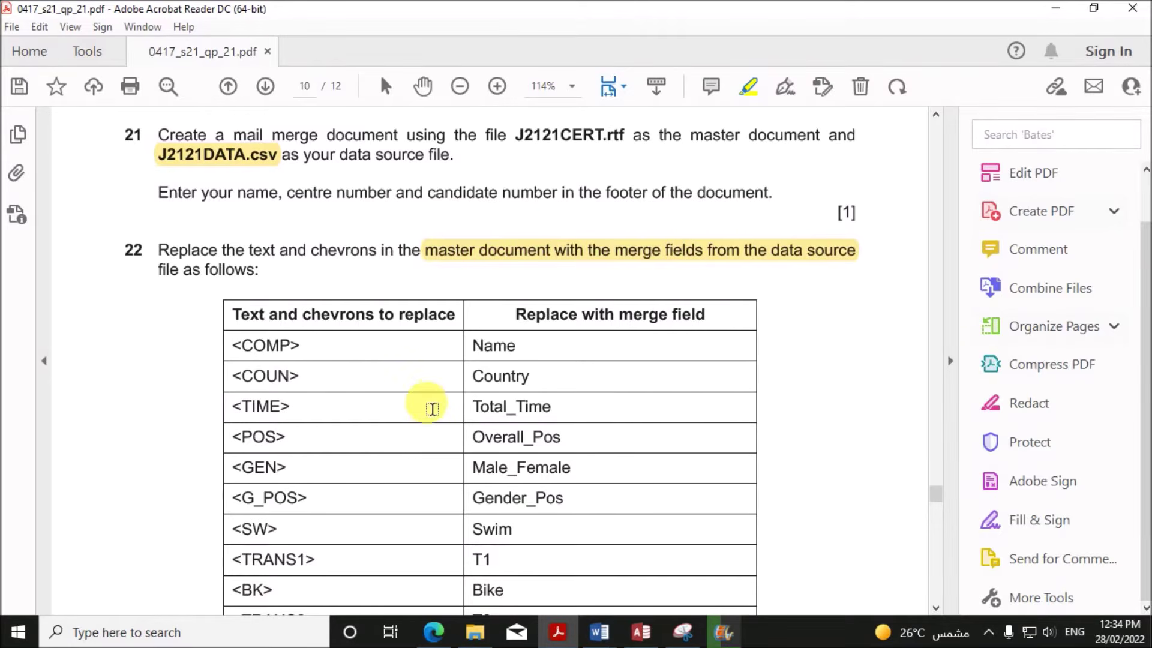
scroll(430, 399, down, 2)
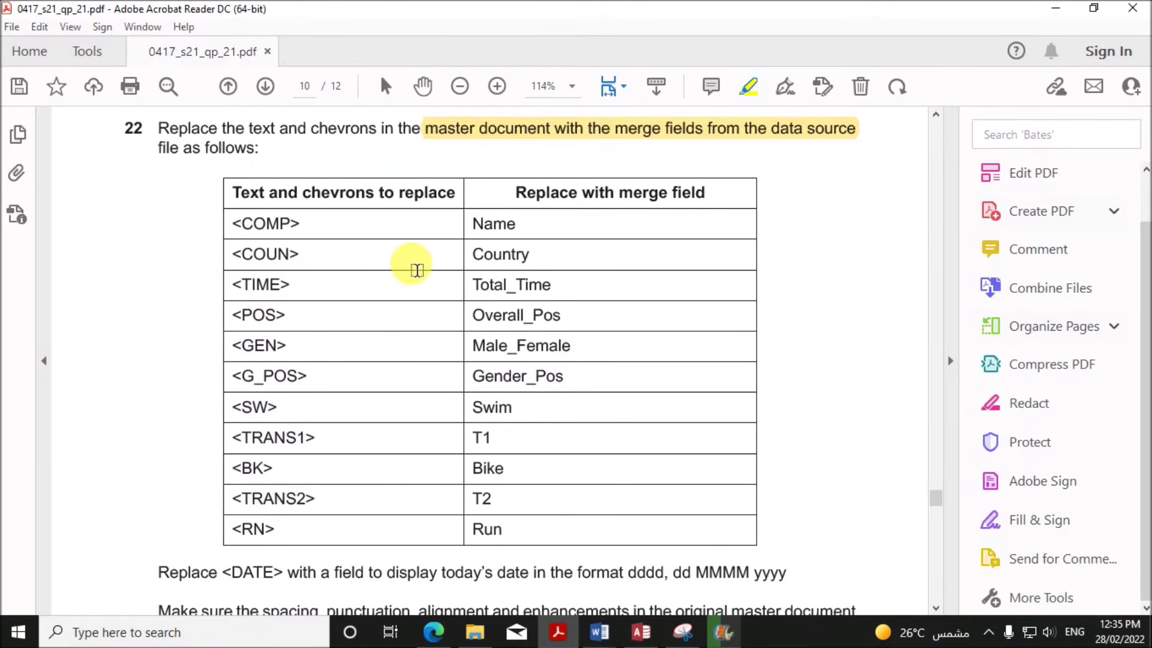
drag(239, 224, 315, 225)
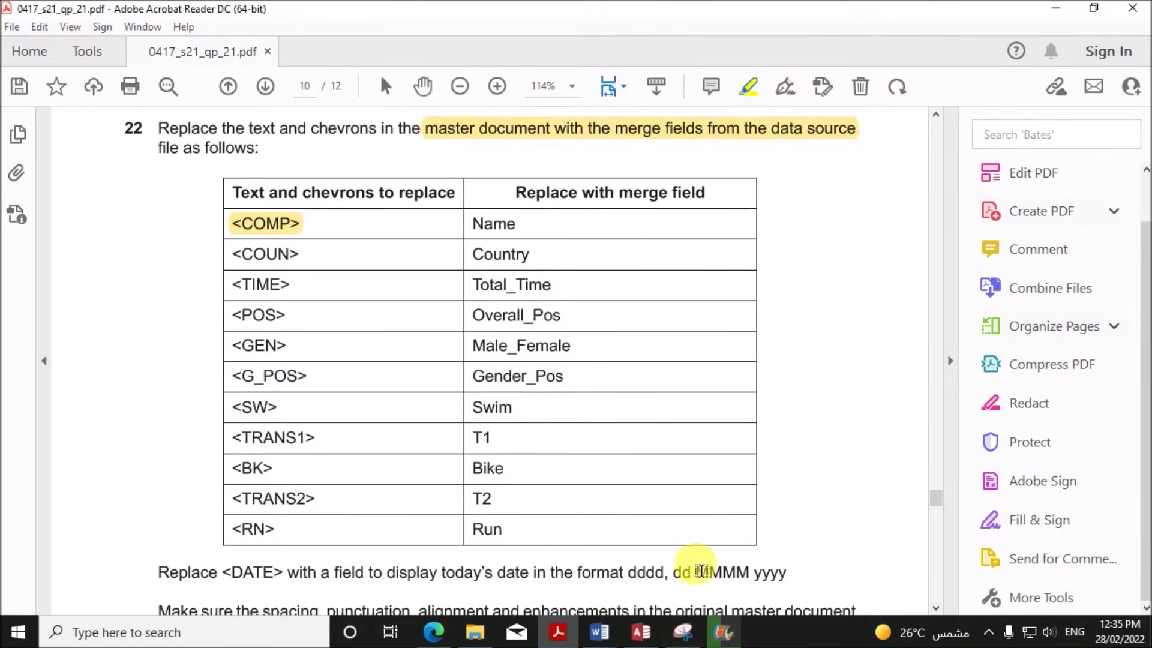
- In the Word certificate, replace the <COMP> placeholder with the Name merge field
click(598, 632)
click(648, 596)
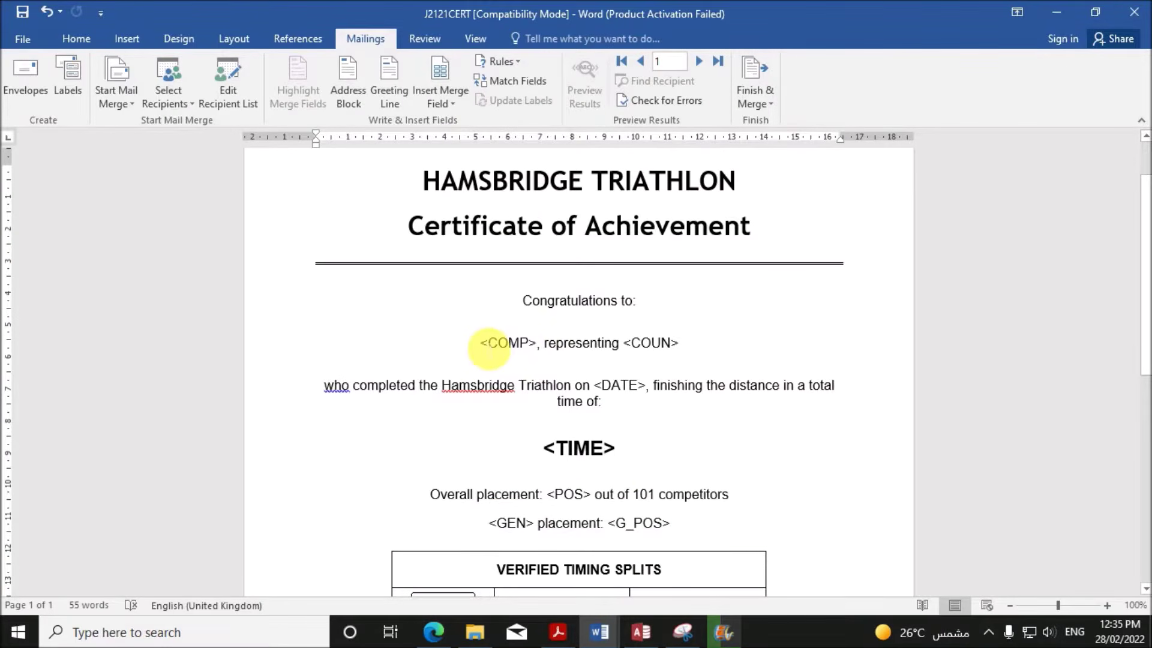
click(515, 349)
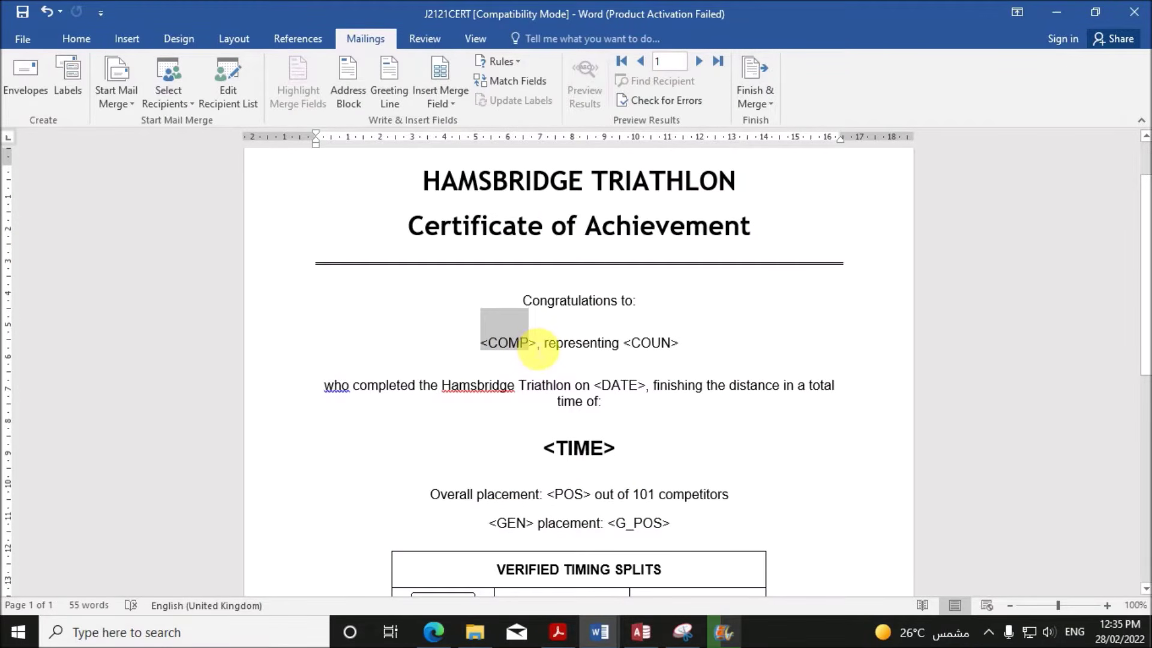
double_click(519, 348)
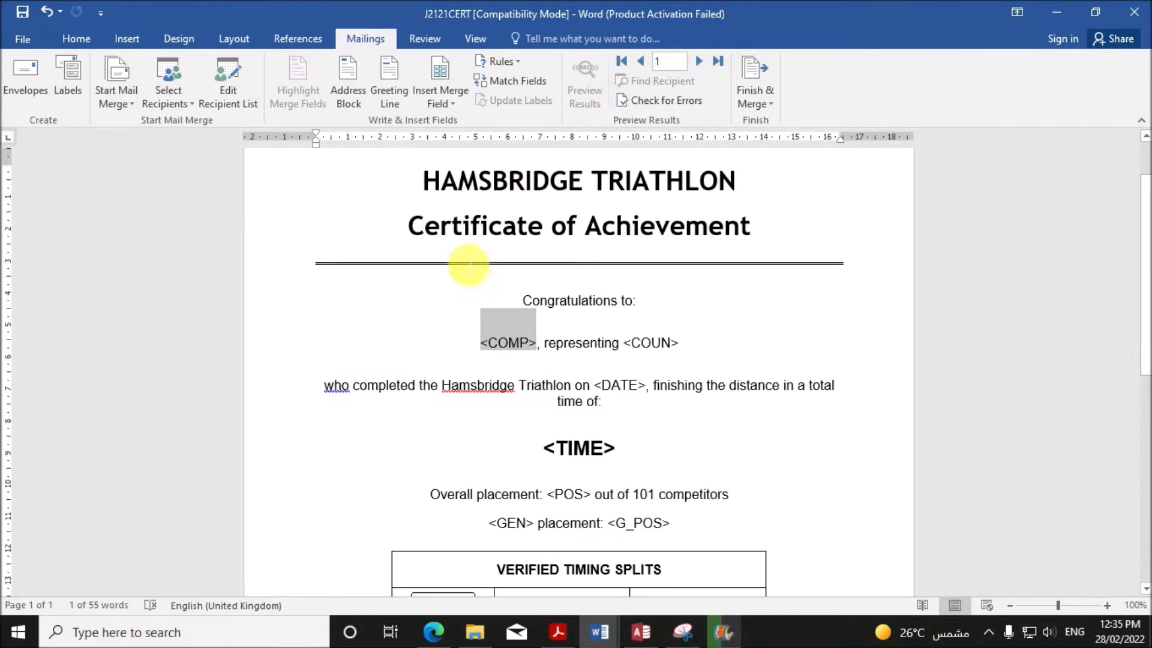
click(456, 107)
click(463, 127)
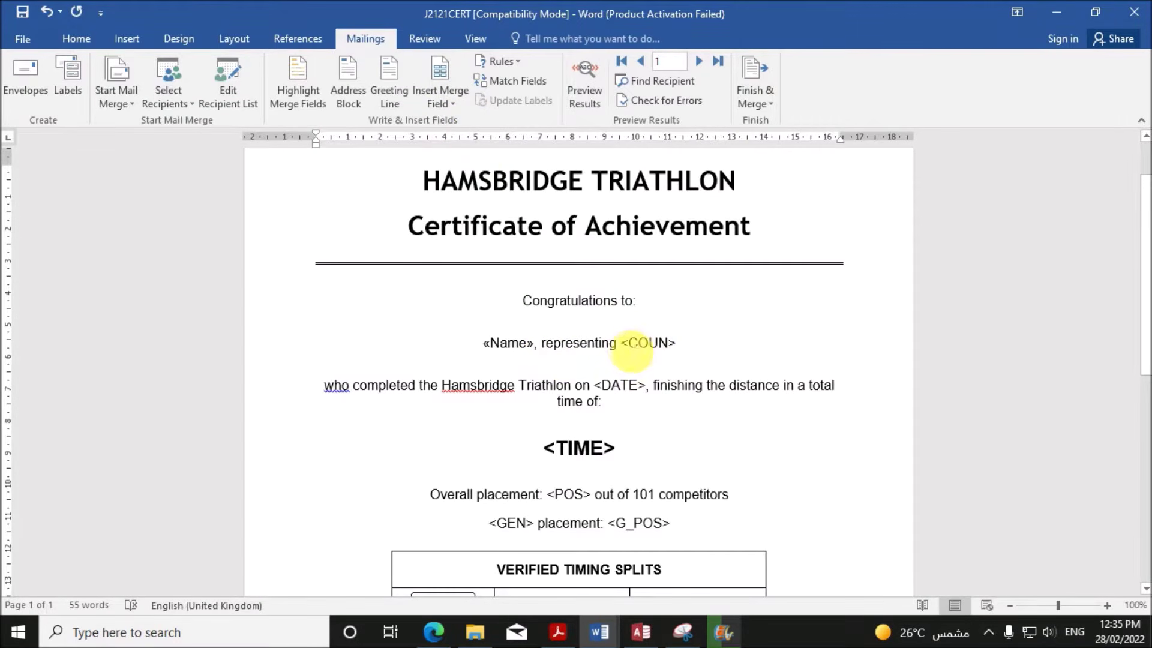
- Replace the <COUN> placeholder in the certificate with the Country merge field, checking it against question 22 in the PDF
drag(628, 349, 674, 350)
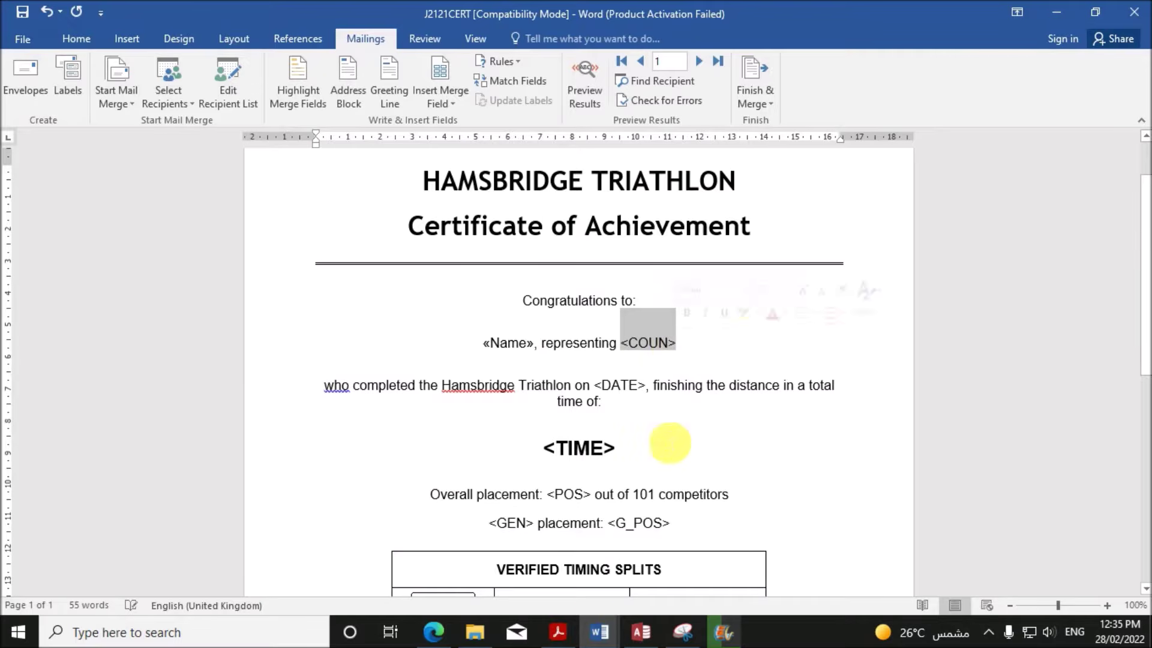
click(546, 618)
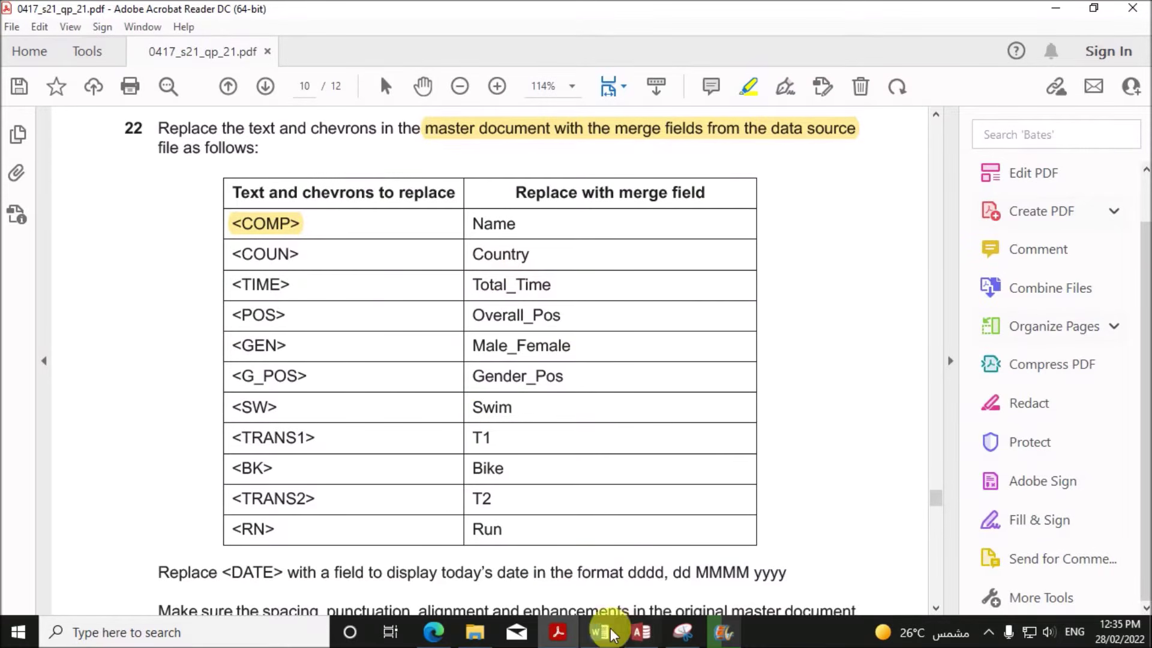
mouse_move(602, 628)
click(642, 591)
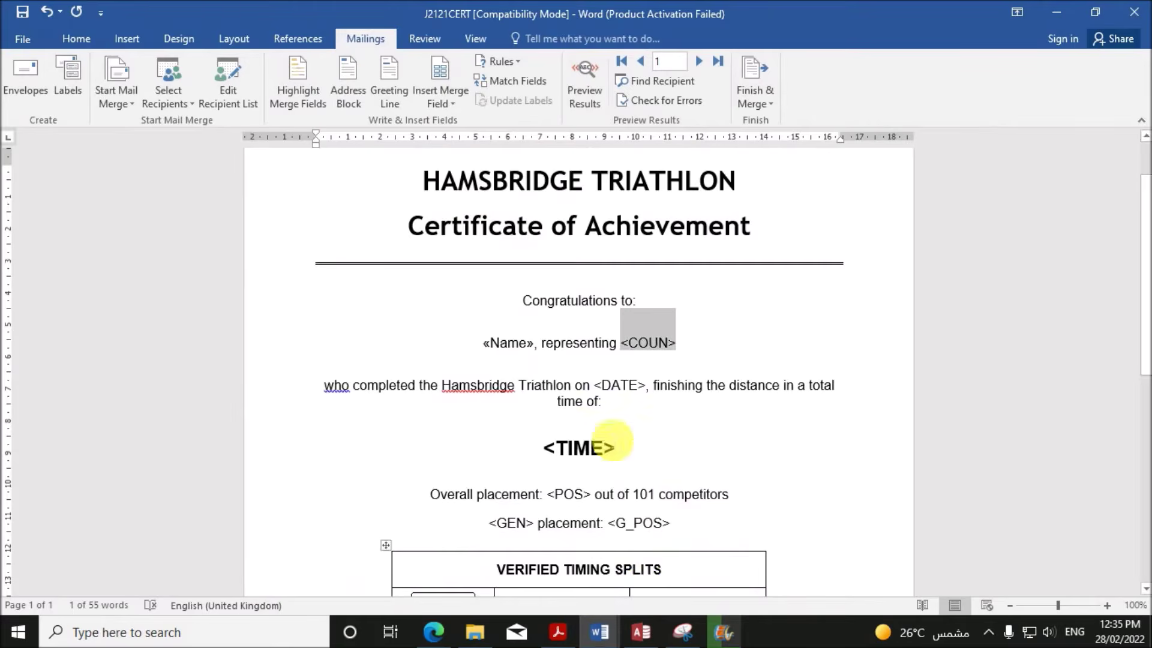
click(429, 100)
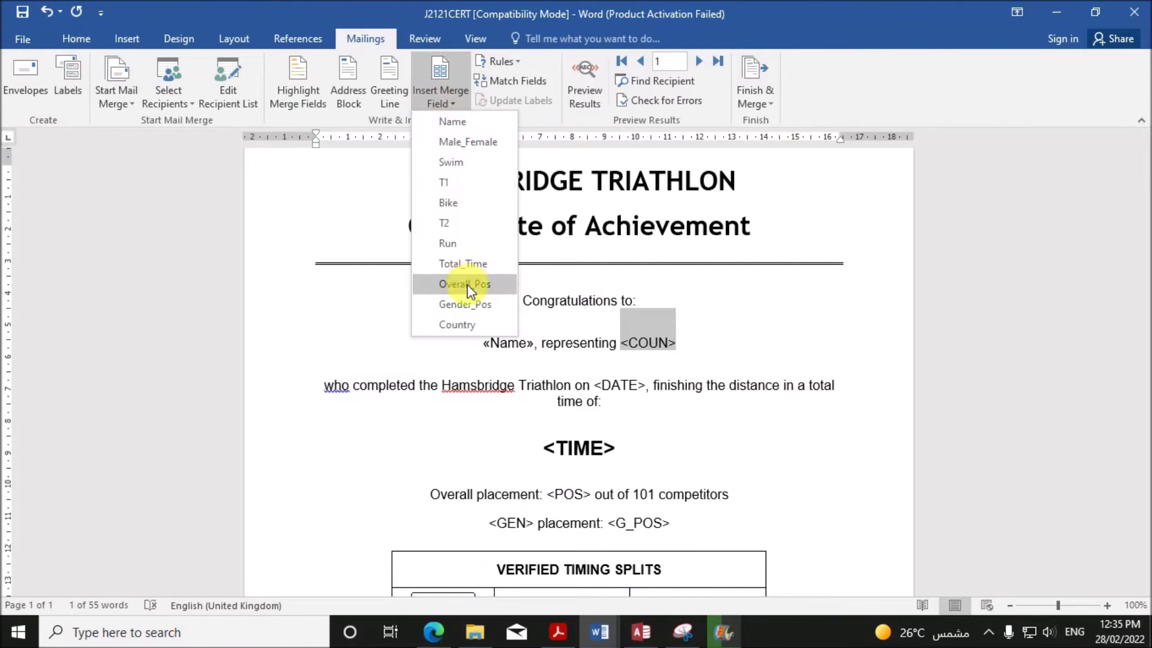
click(461, 325)
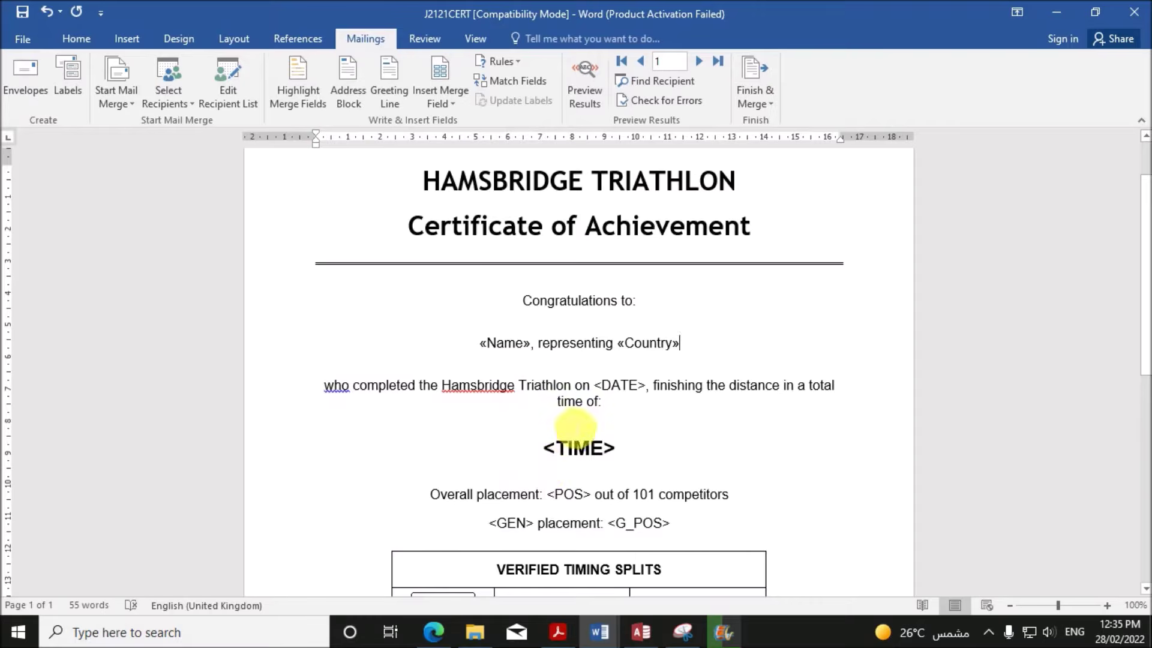
- Replace the <DATE> placeholder with an automatically updating date field in the dddd, dd MMMM yyyy format that question 22 requires, using English (United Kingdom)
click(559, 631)
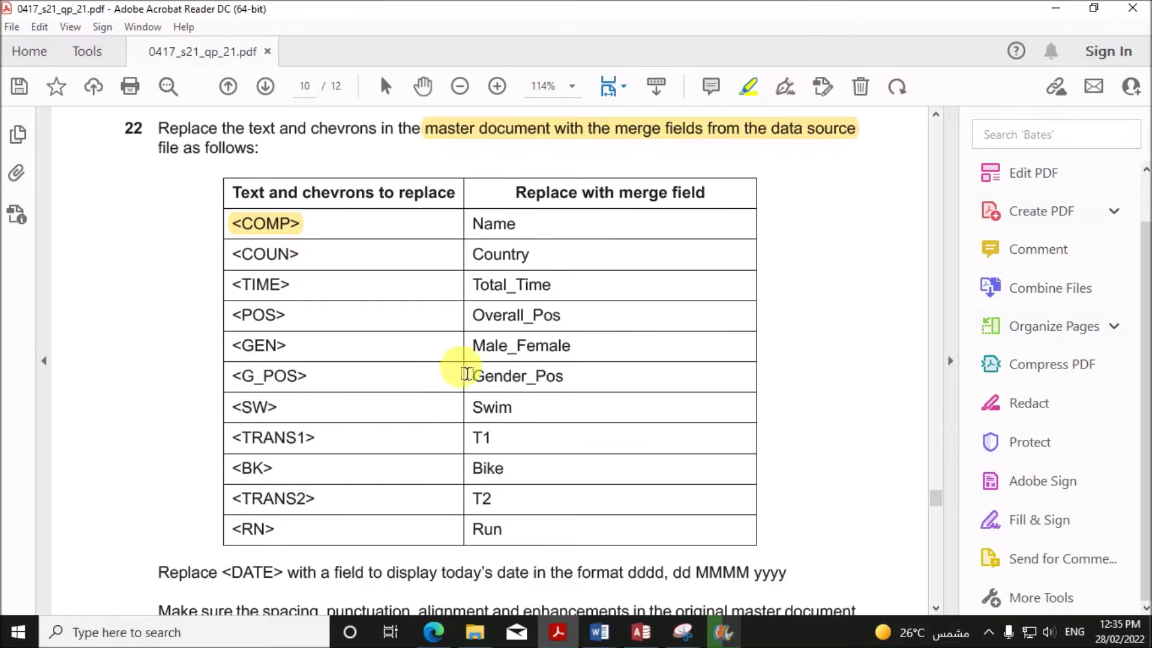
scroll(422, 435, down, 3)
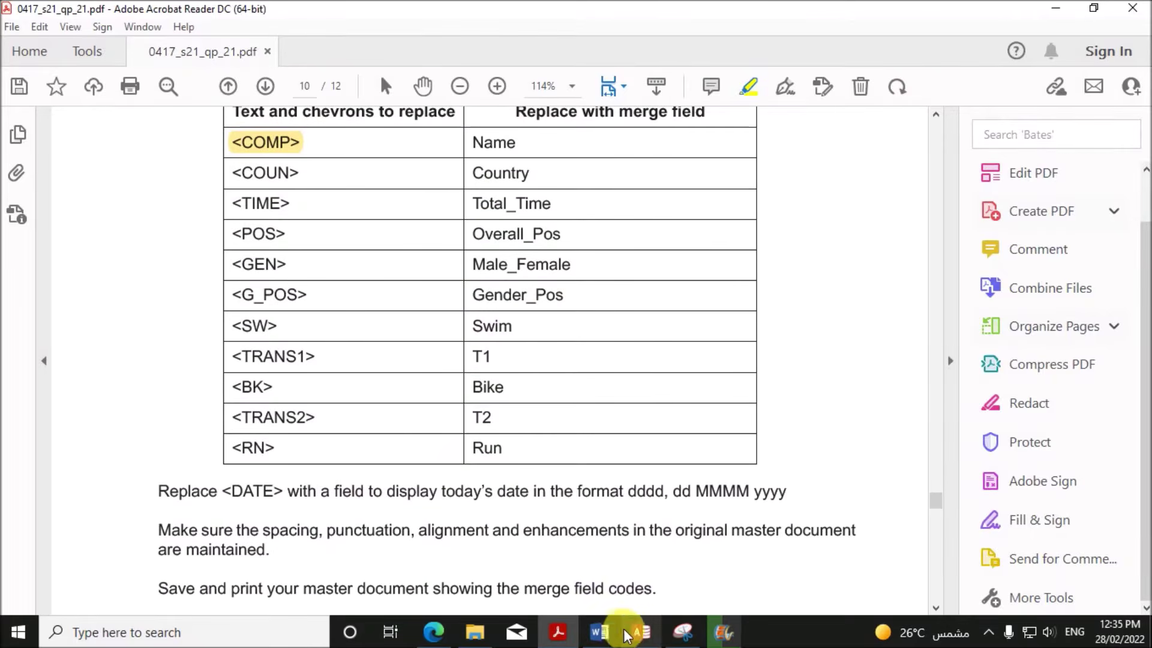
mouse_move(597, 627)
click(662, 546)
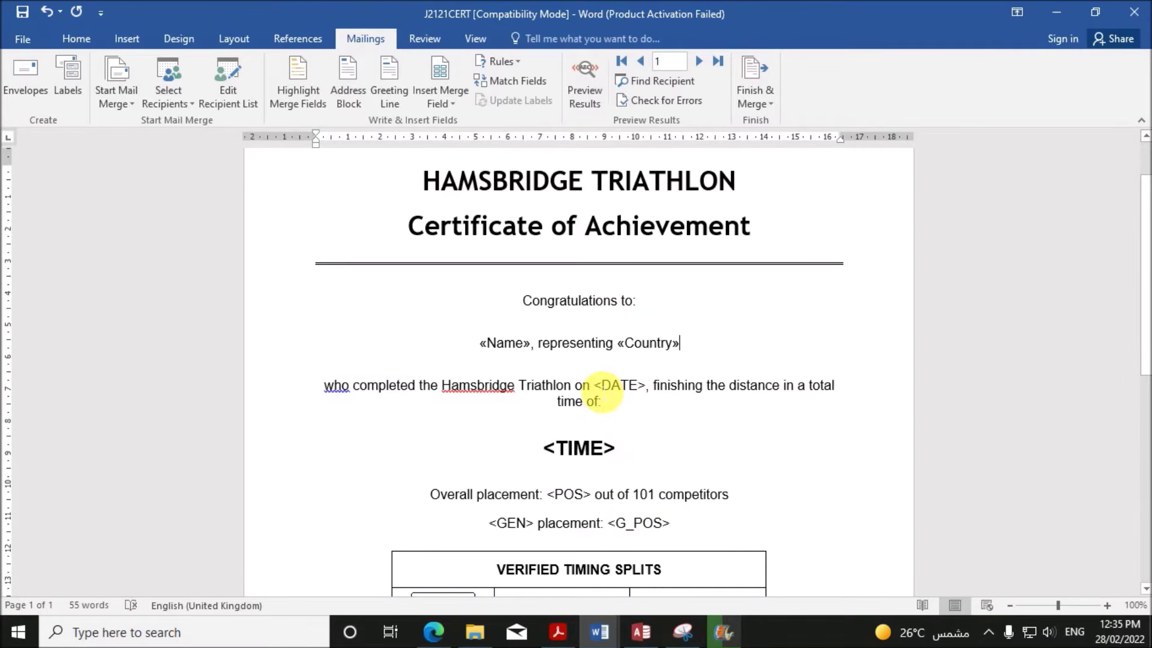
drag(597, 388, 626, 391)
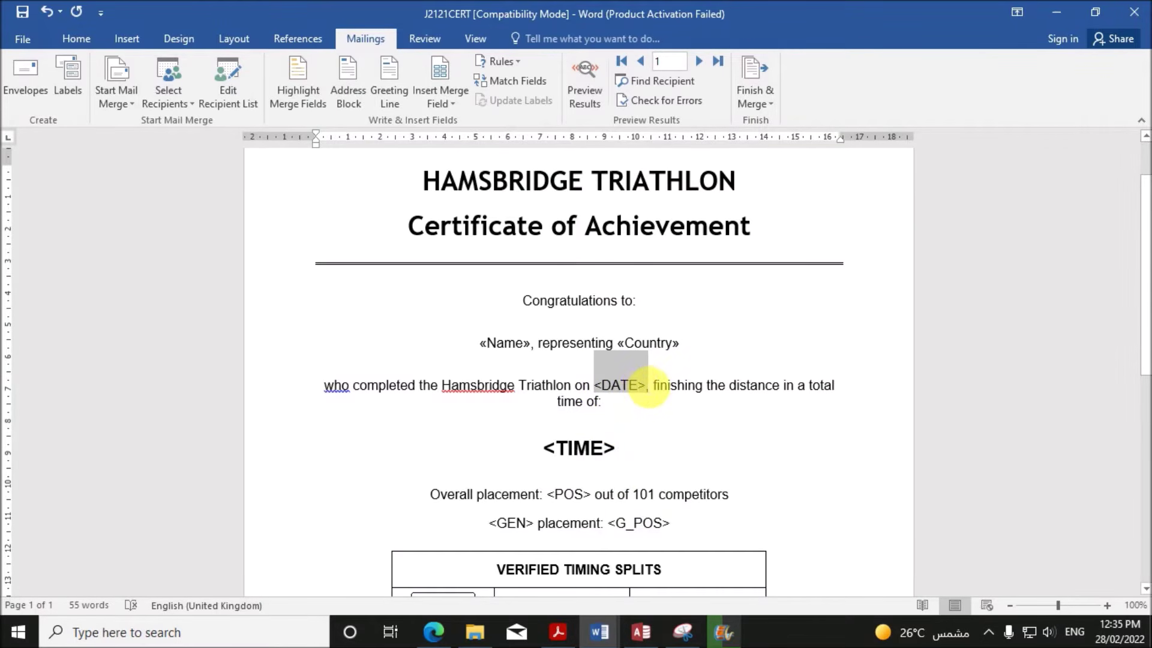
drag(645, 387, 638, 387)
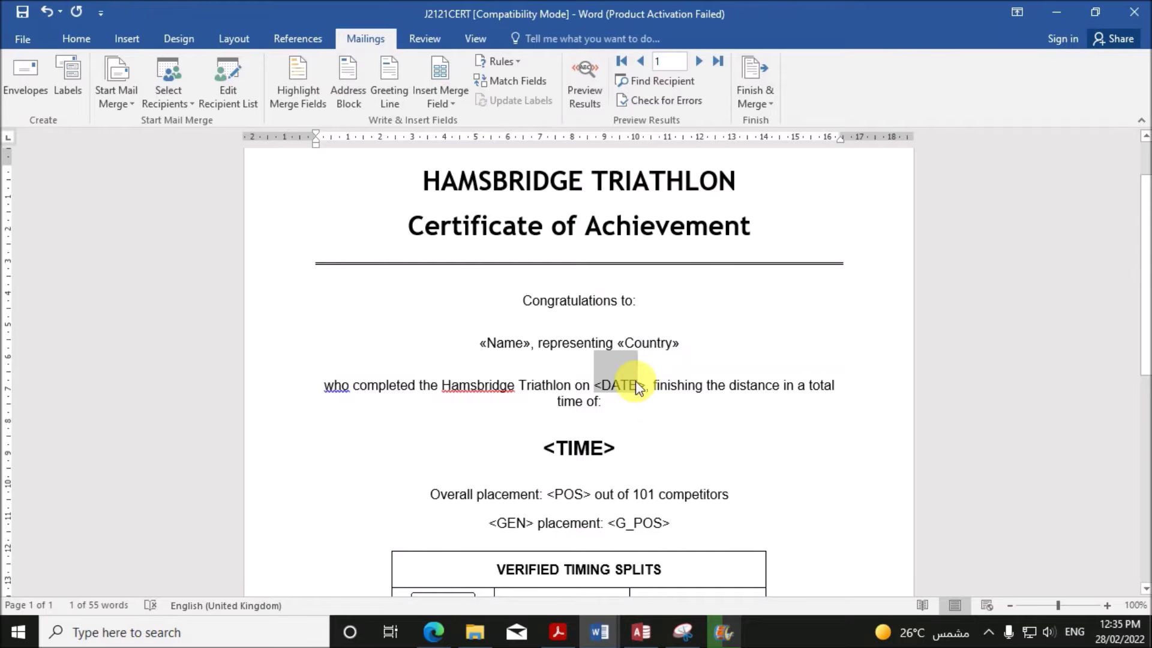
click(557, 631)
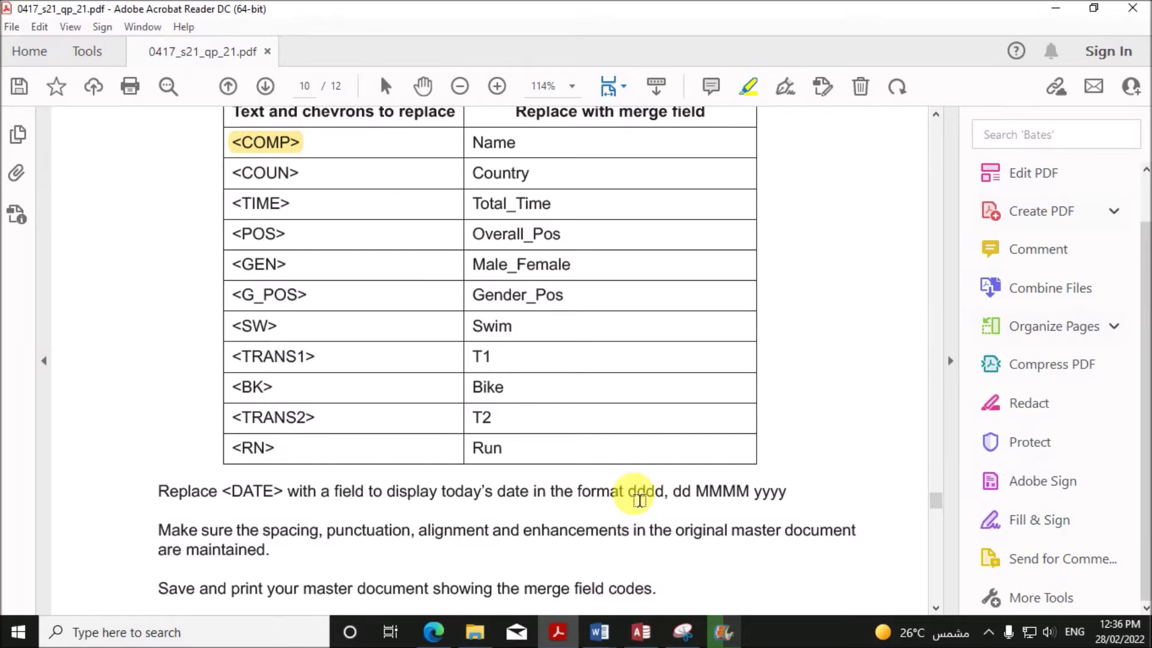
mouse_move(599, 633)
click(654, 555)
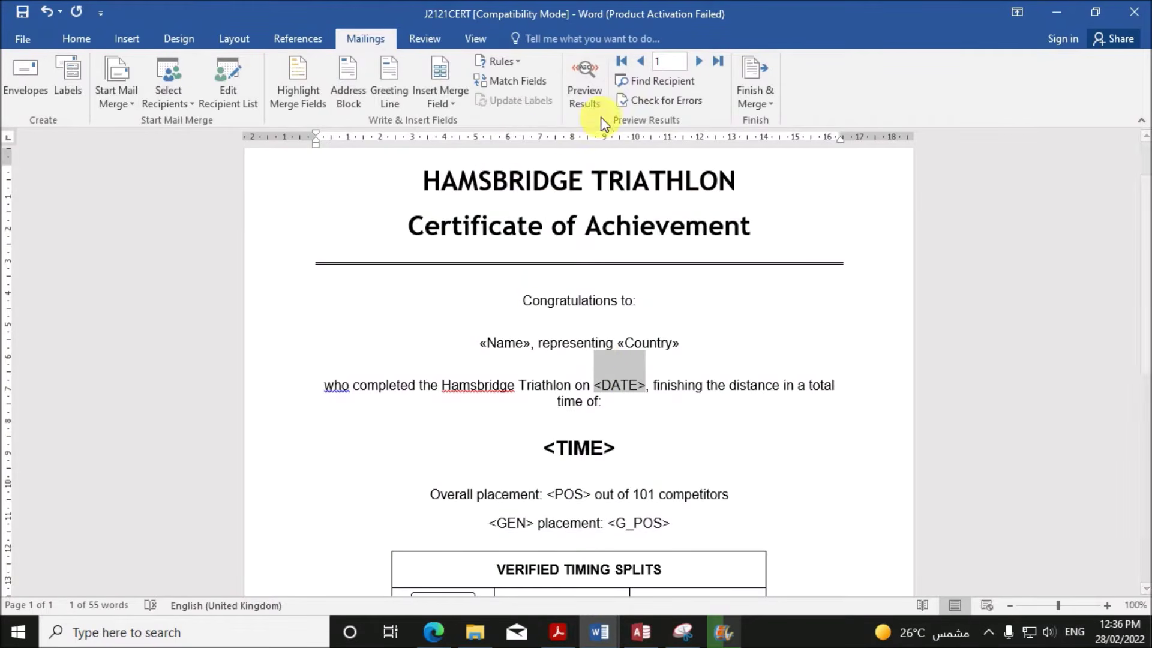
click(128, 36)
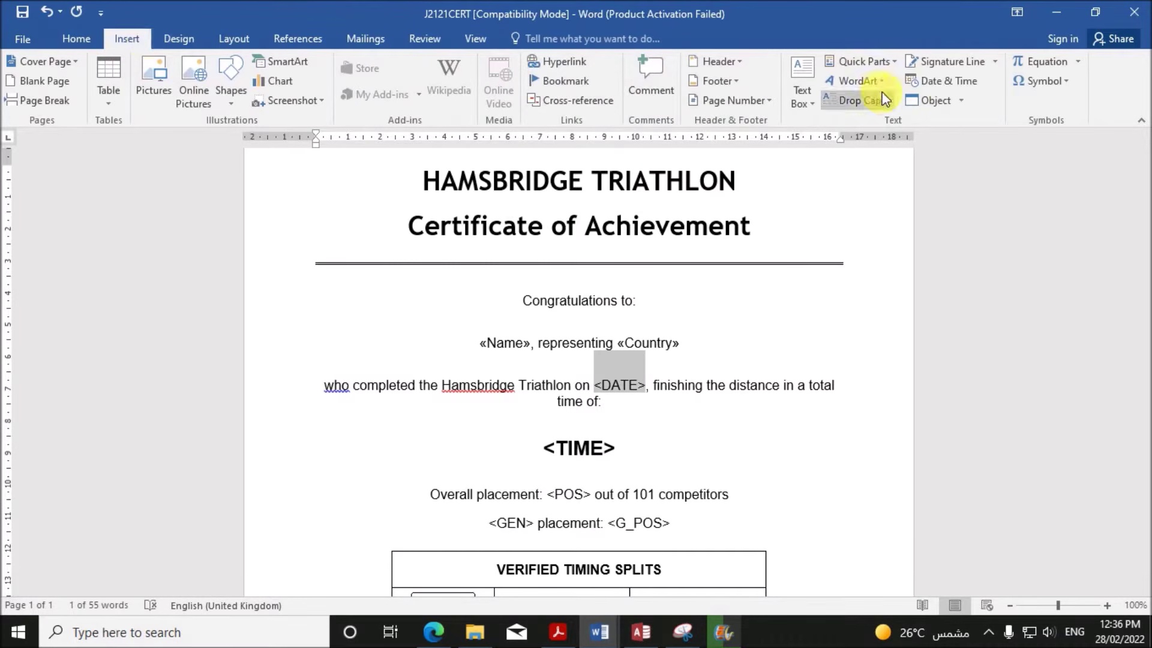
click(970, 84)
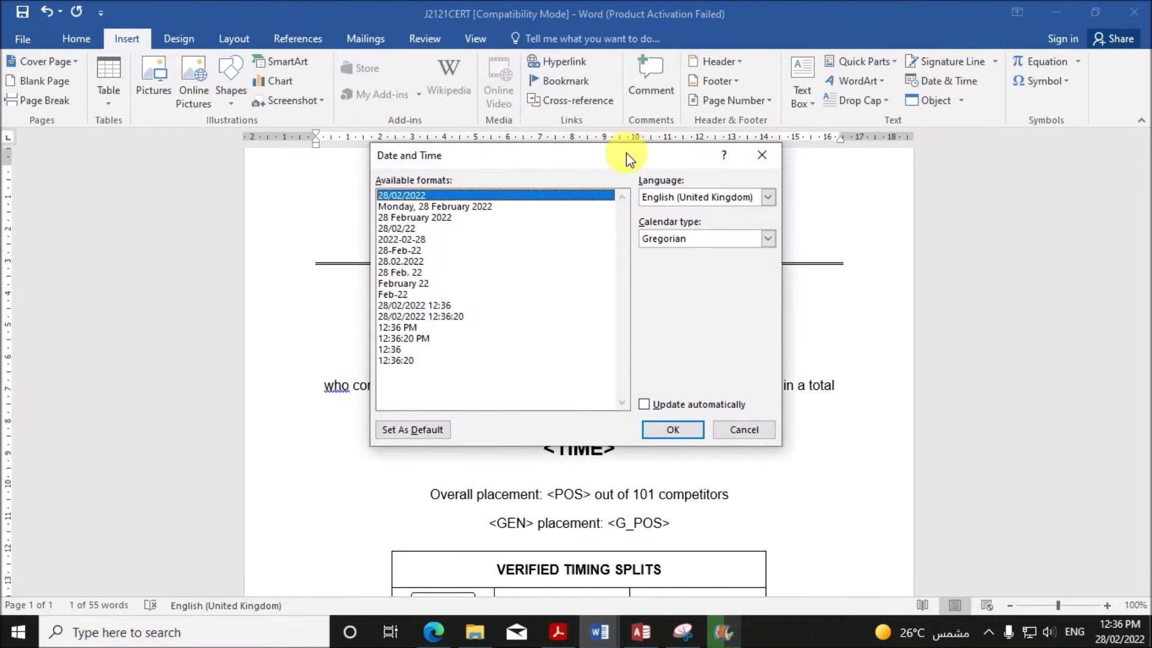
drag(627, 158, 551, 141)
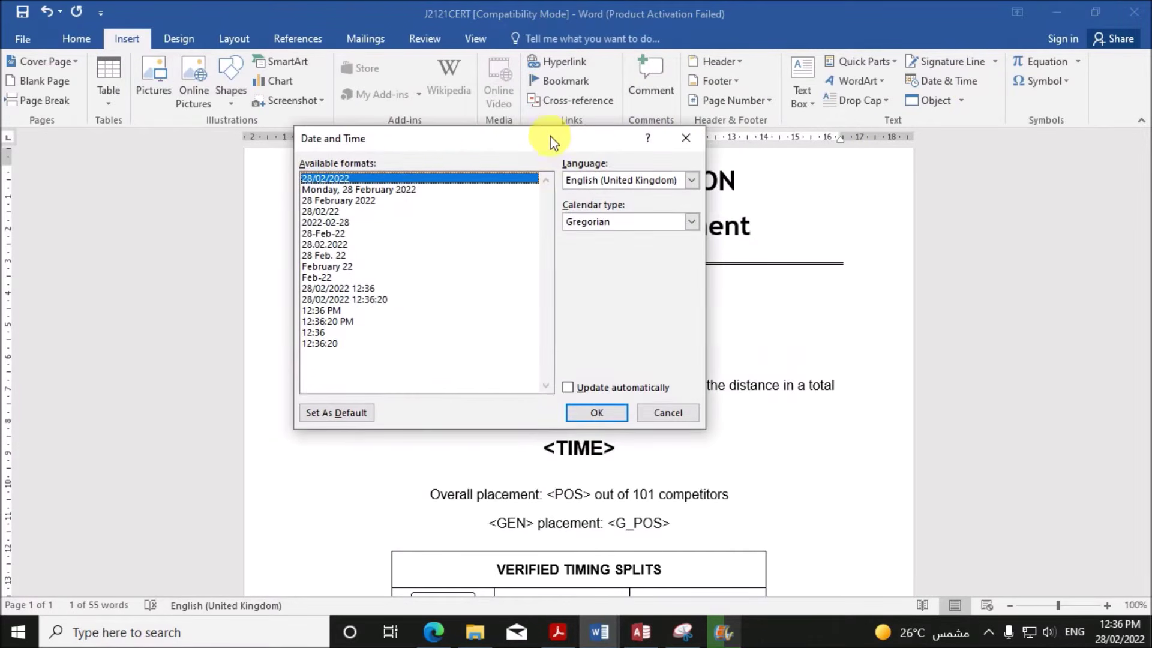
click(333, 190)
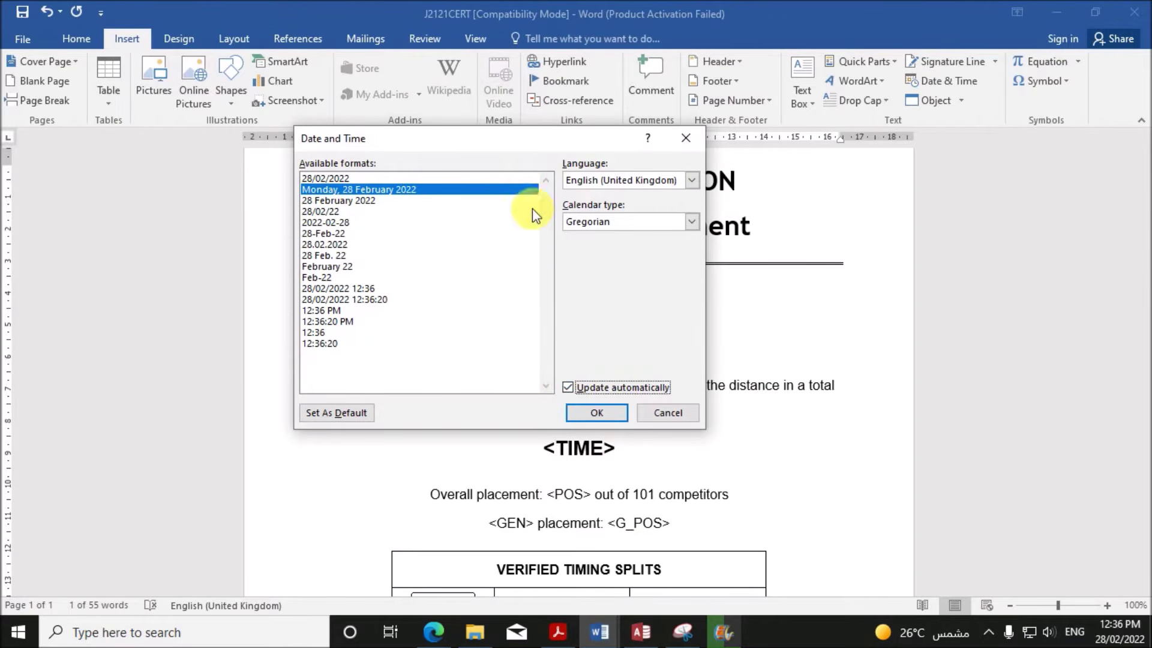
drag(514, 141, 438, 126)
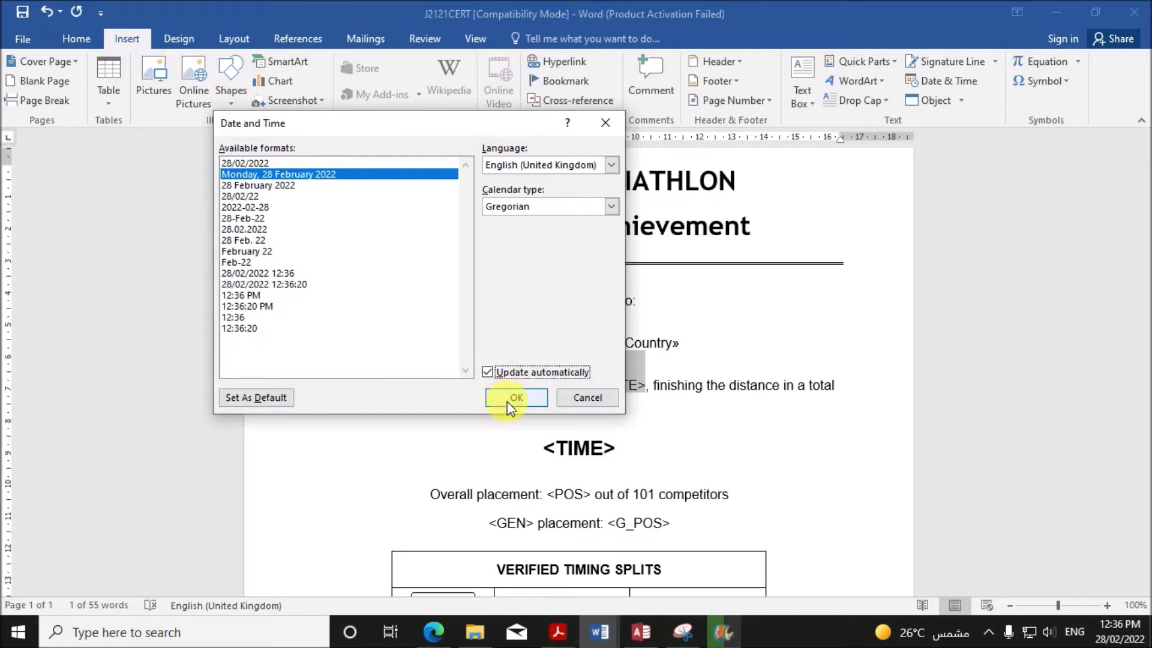
click(510, 401)
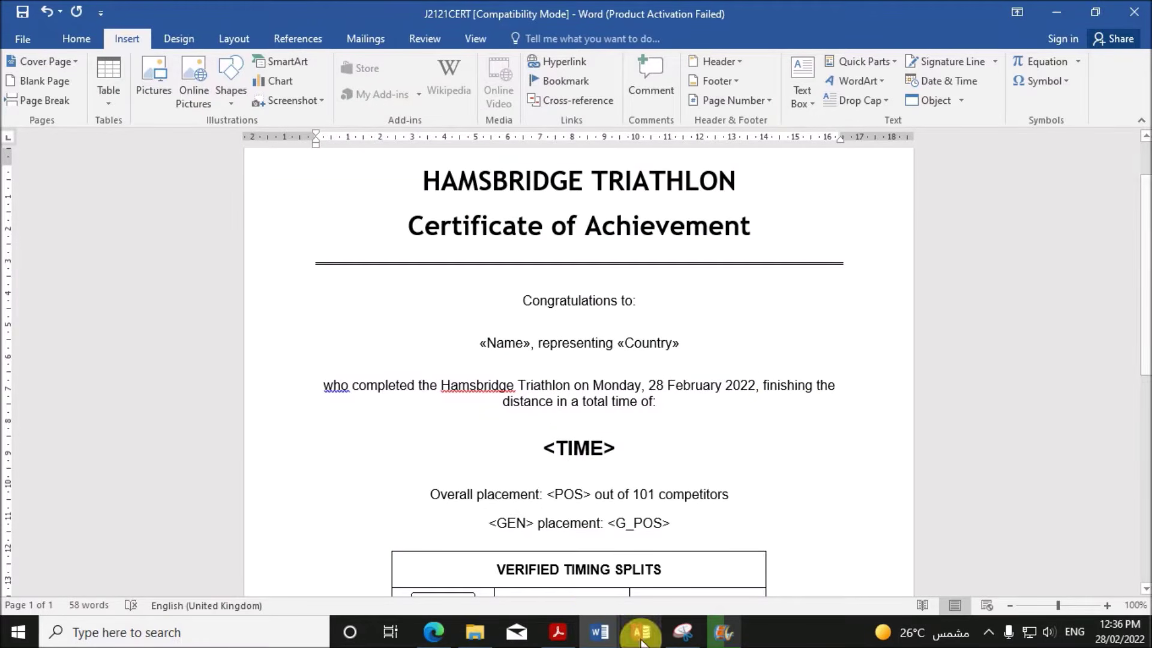
- Select the <TIME> placeholder in the Word certificate and close the J2121 database in Access
click(558, 630)
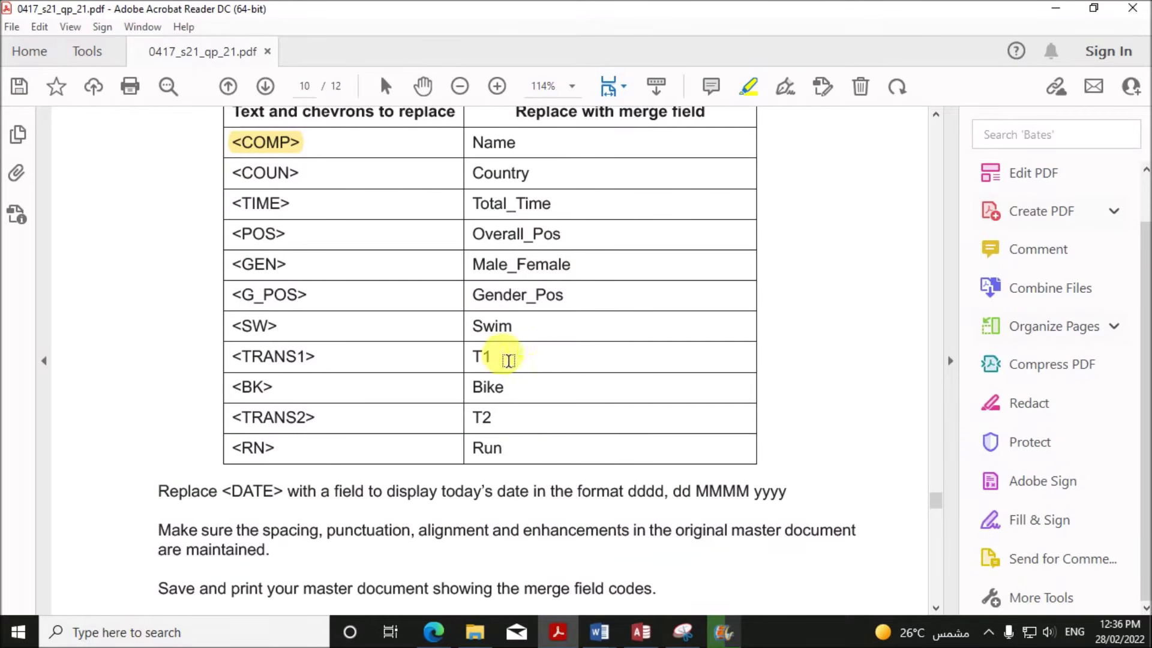
click(611, 630)
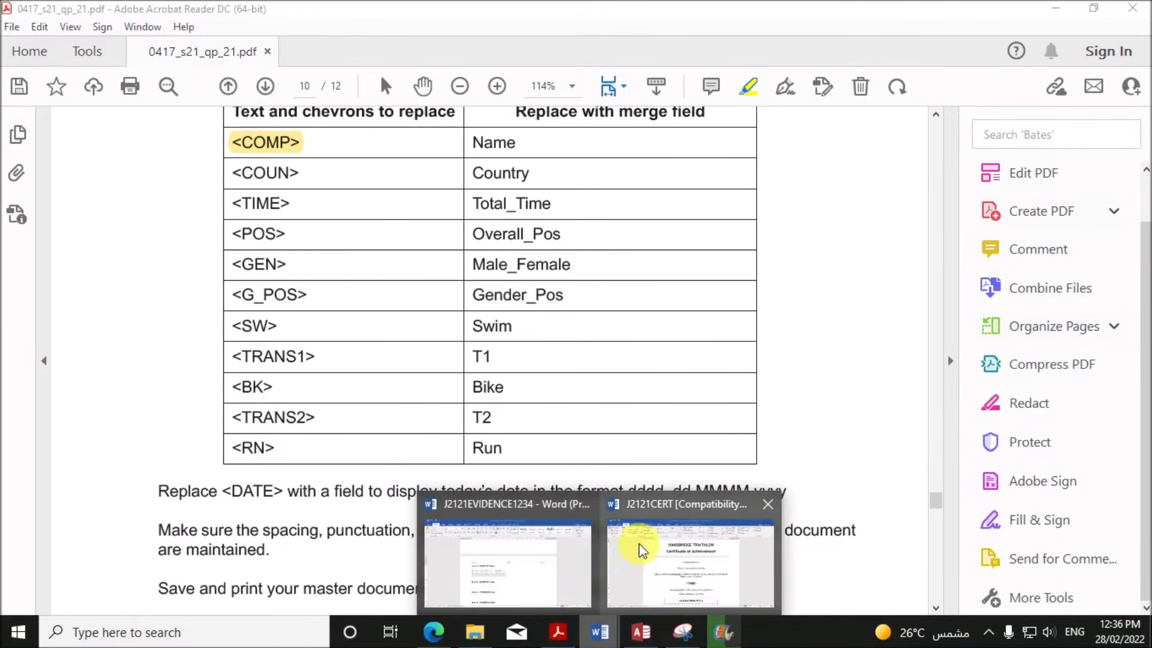
click(660, 557)
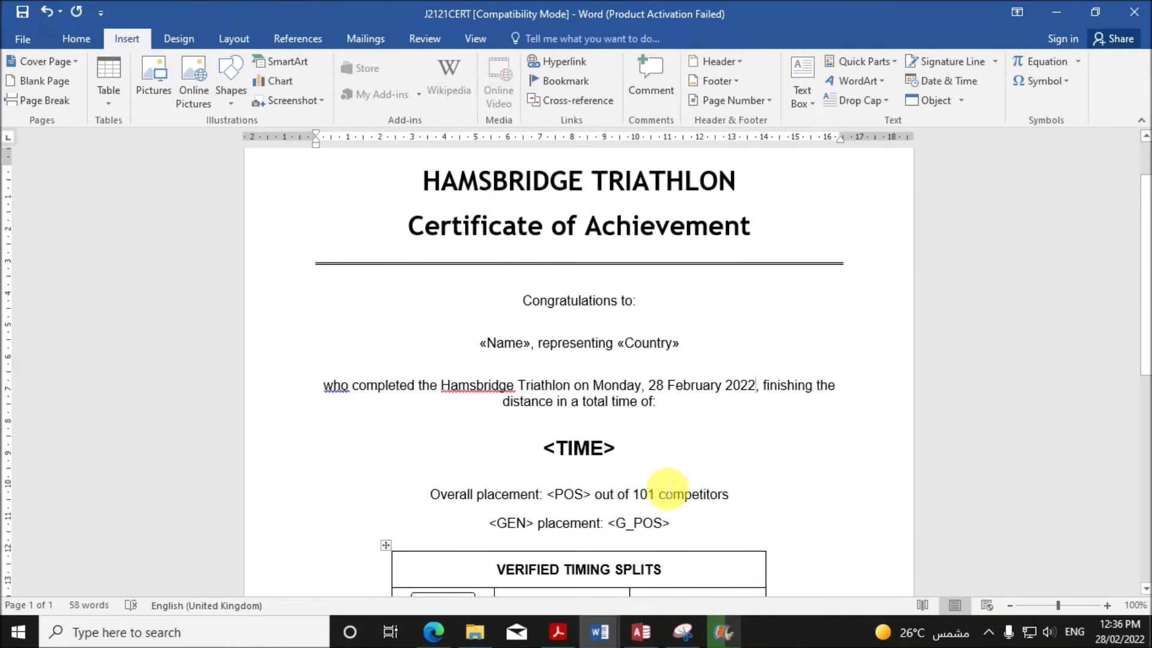
scroll(600, 432, down, 1)
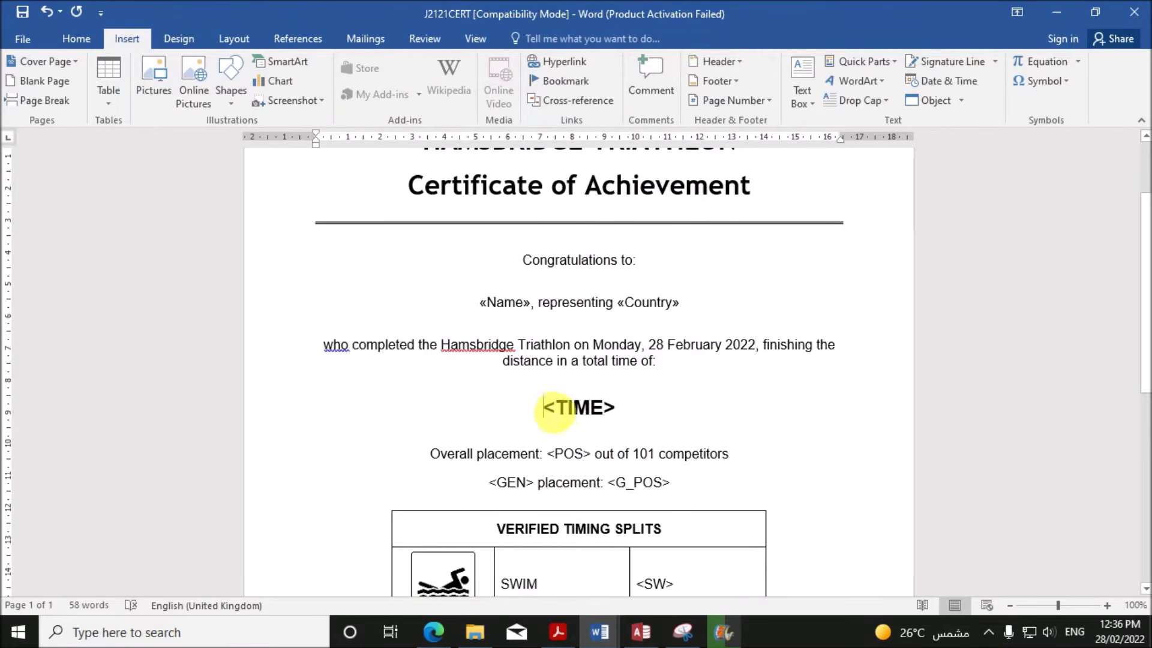
drag(553, 413, 605, 413)
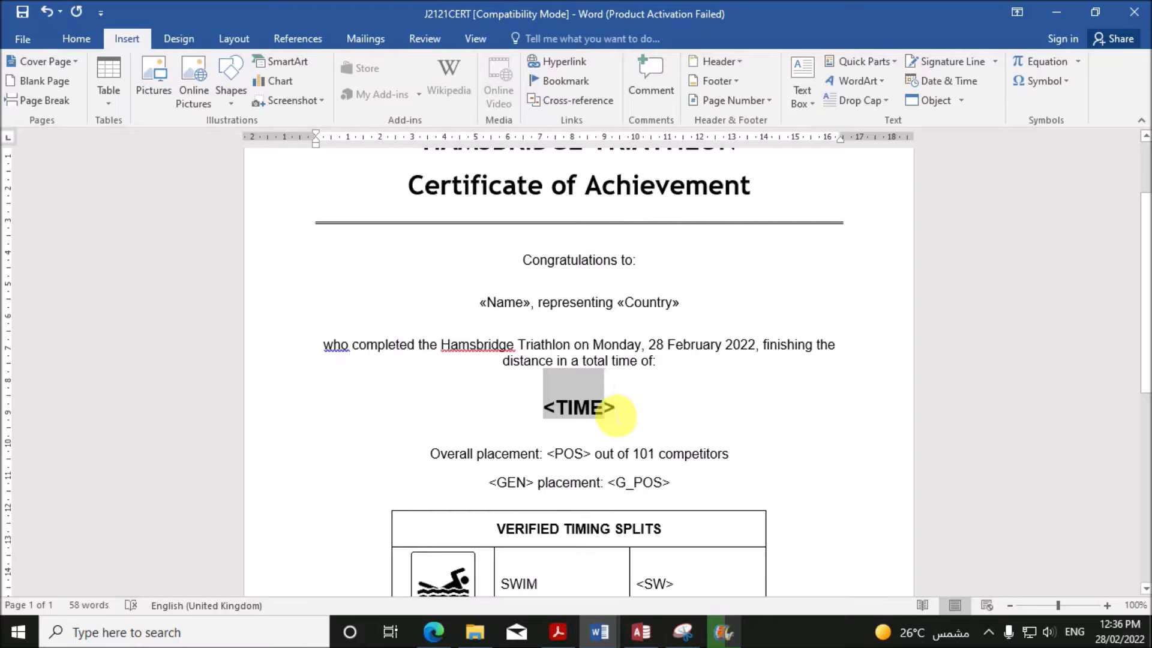
click(641, 632)
click(1134, 12)
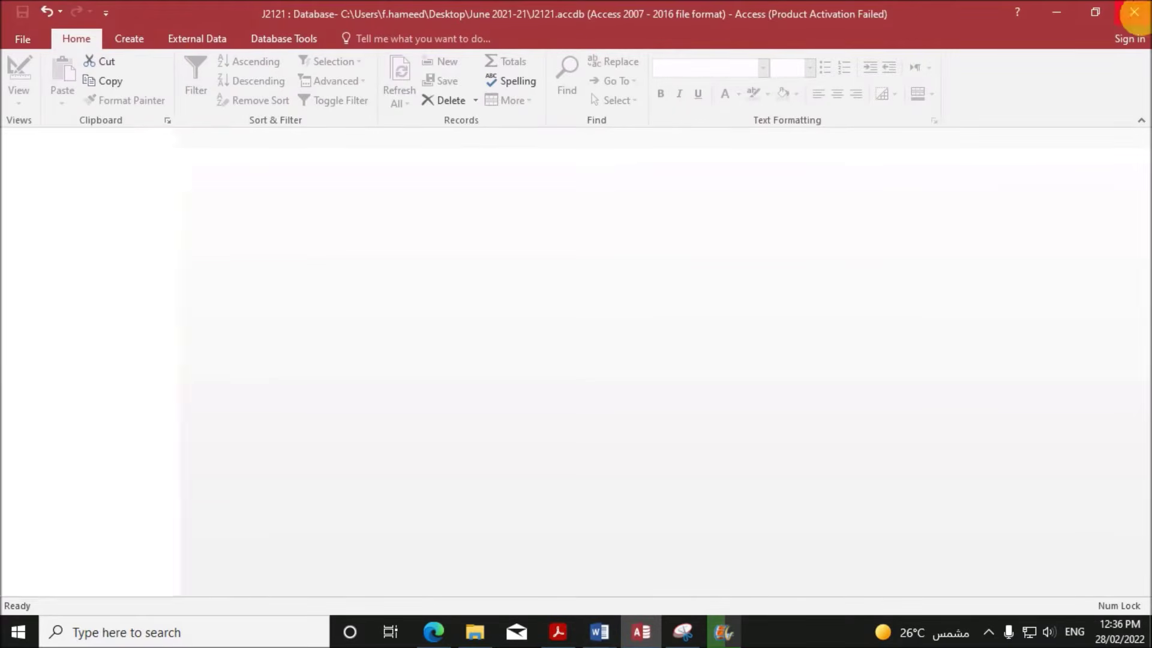
- Check question 22 in the PDF, replace <TIME> in the Word certificate with the Total_Time merge field, and put "Overall placement" on its own line
click(558, 632)
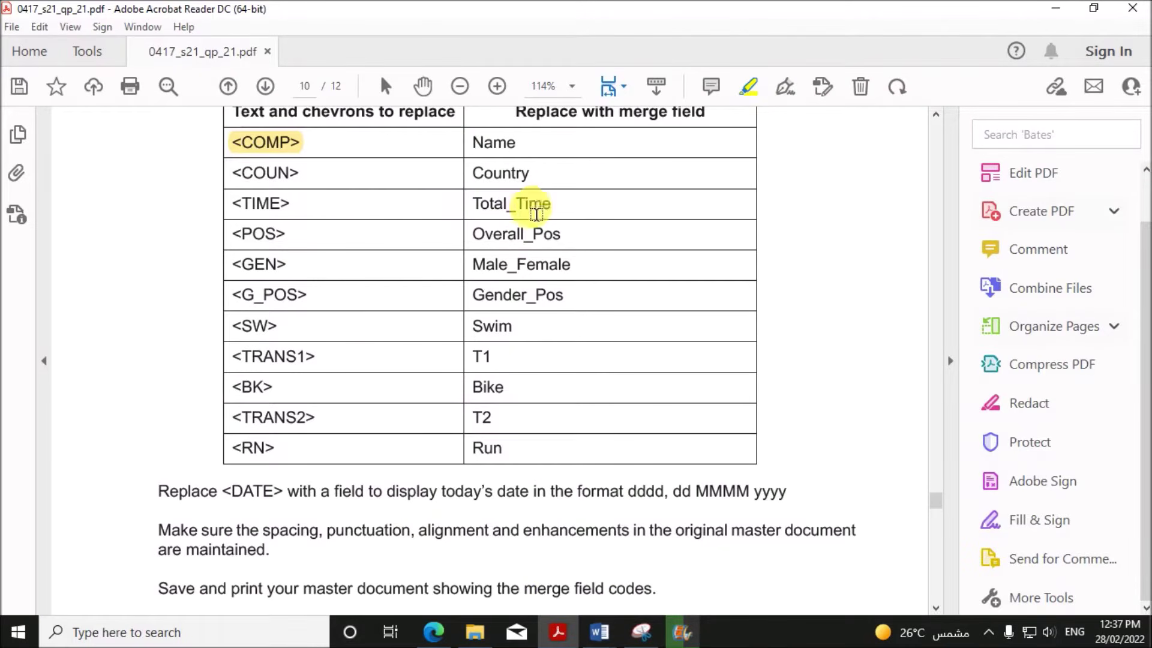
mouse_move(599, 630)
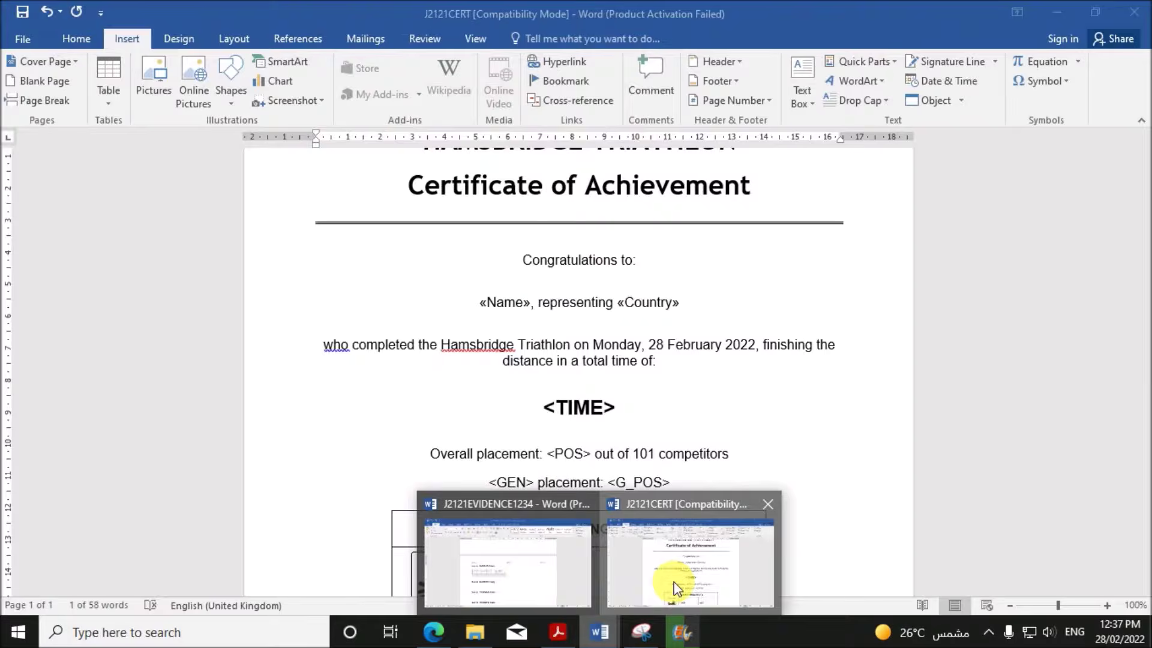
click(662, 585)
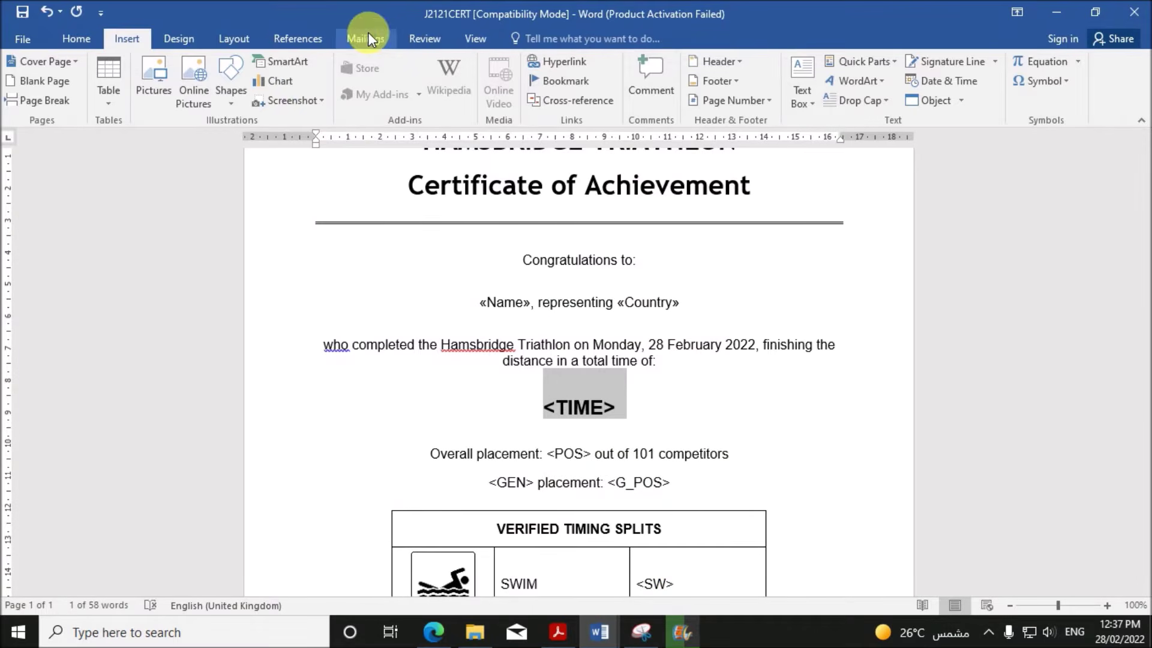
click(368, 38)
click(441, 96)
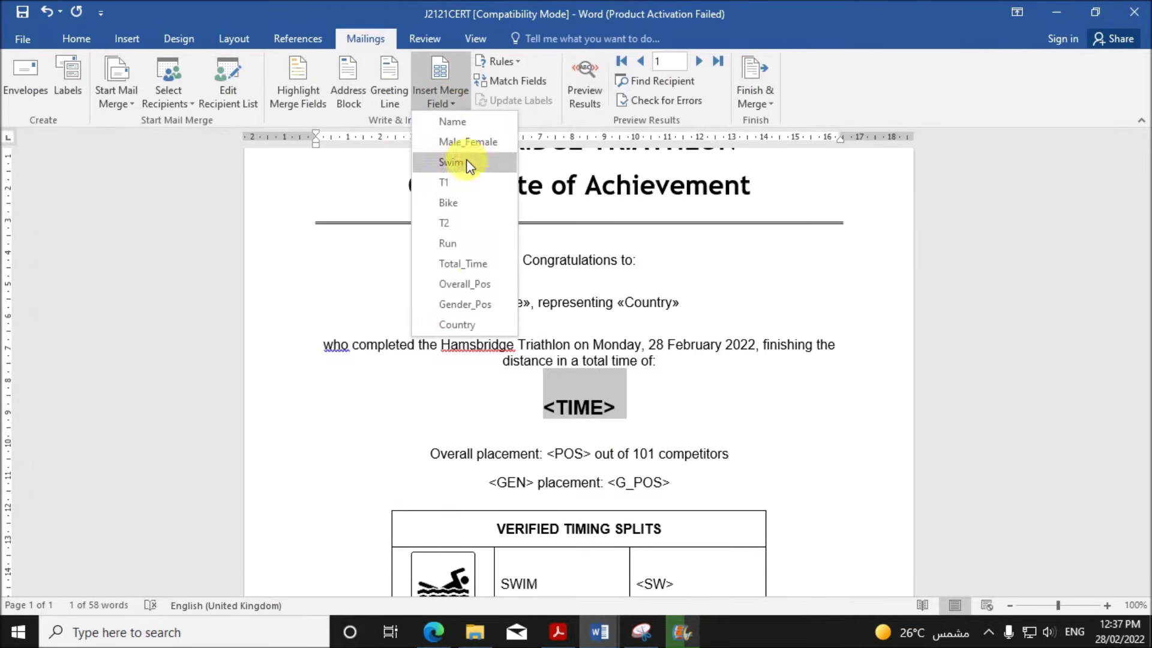
click(471, 264)
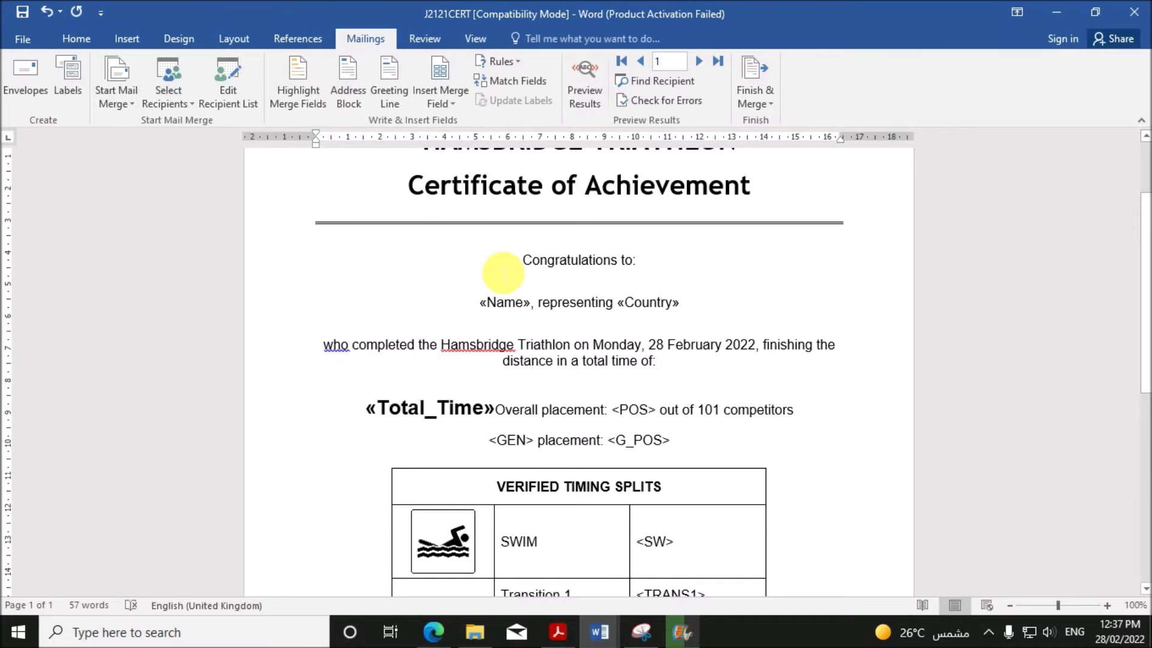
key(Return)
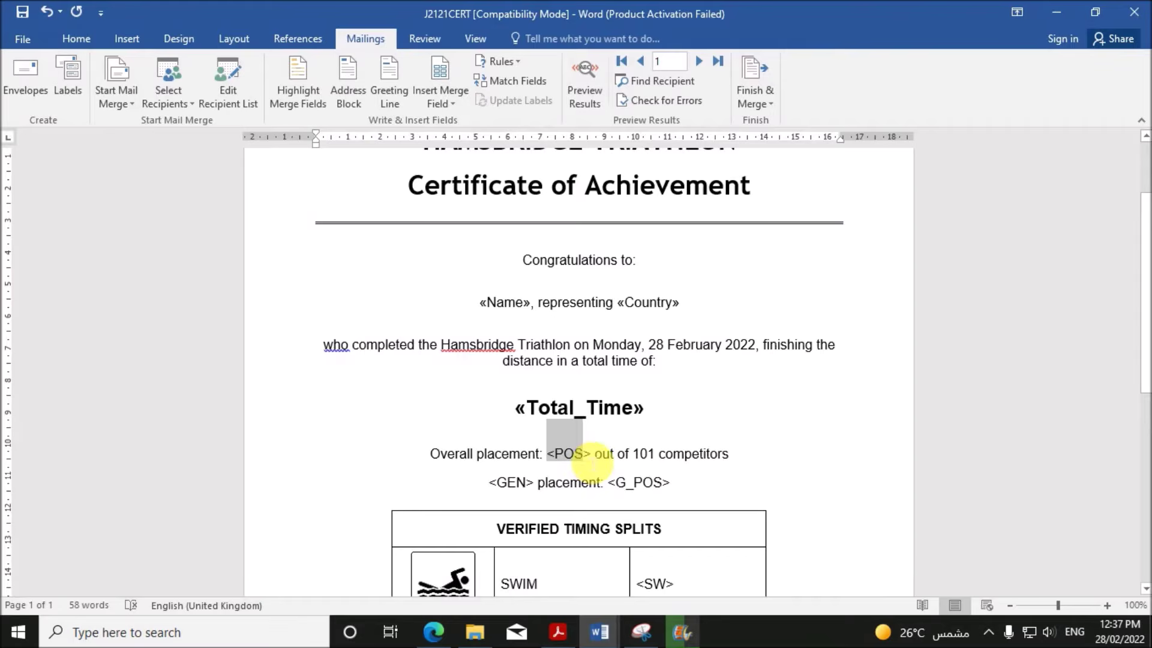
- Replace the <POS> placeholder in the overall placement line with the Overall_Pos merge field, as listed in question 22 of the PDF
double_click(570, 455)
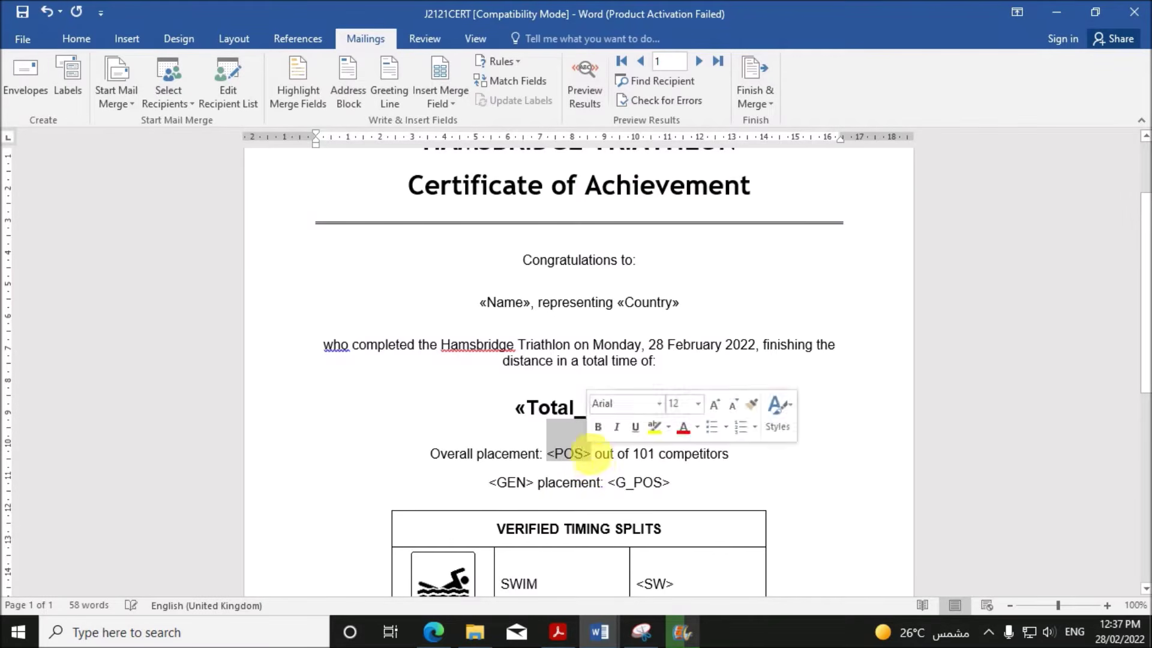
click(573, 630)
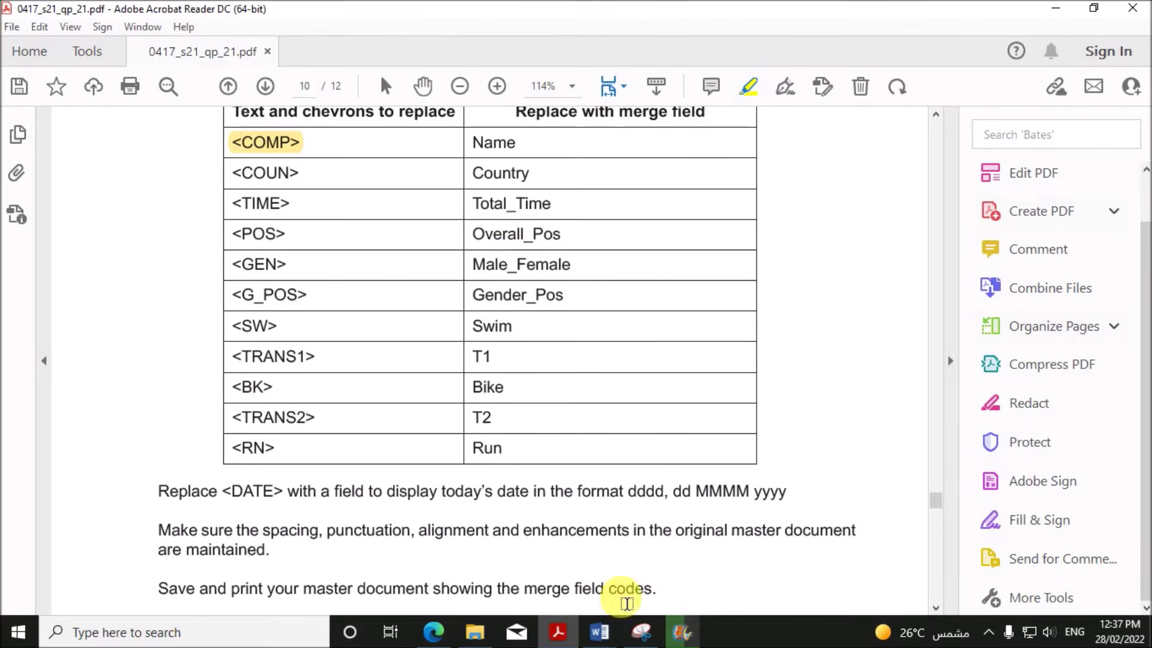
mouse_move(599, 631)
click(699, 559)
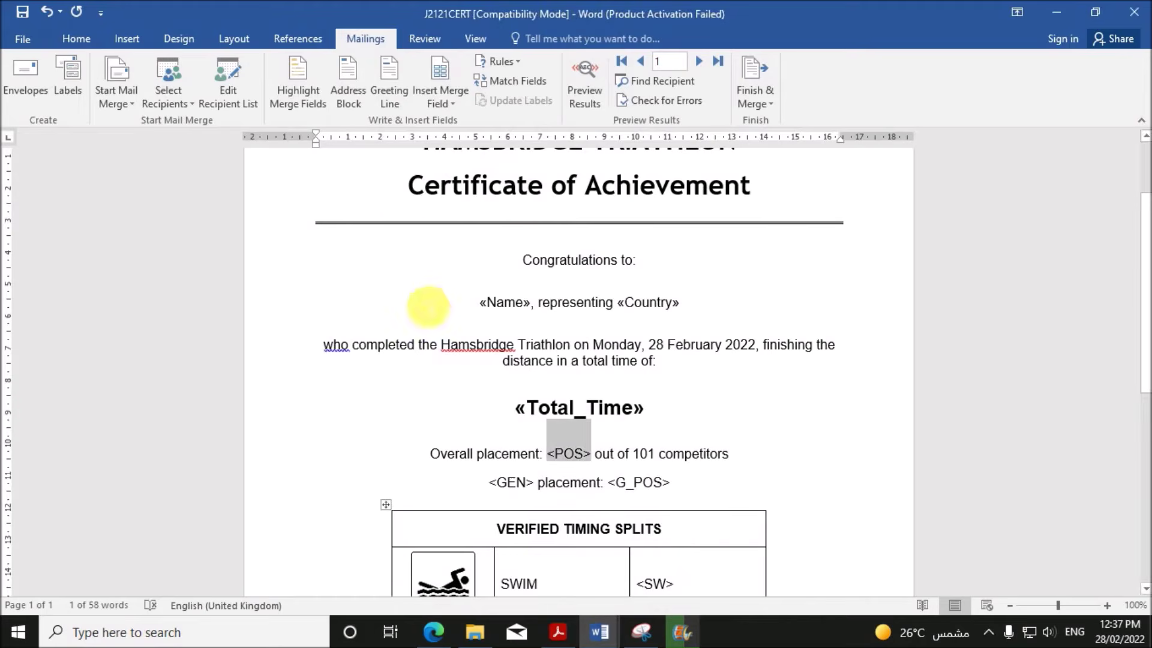
click(447, 106)
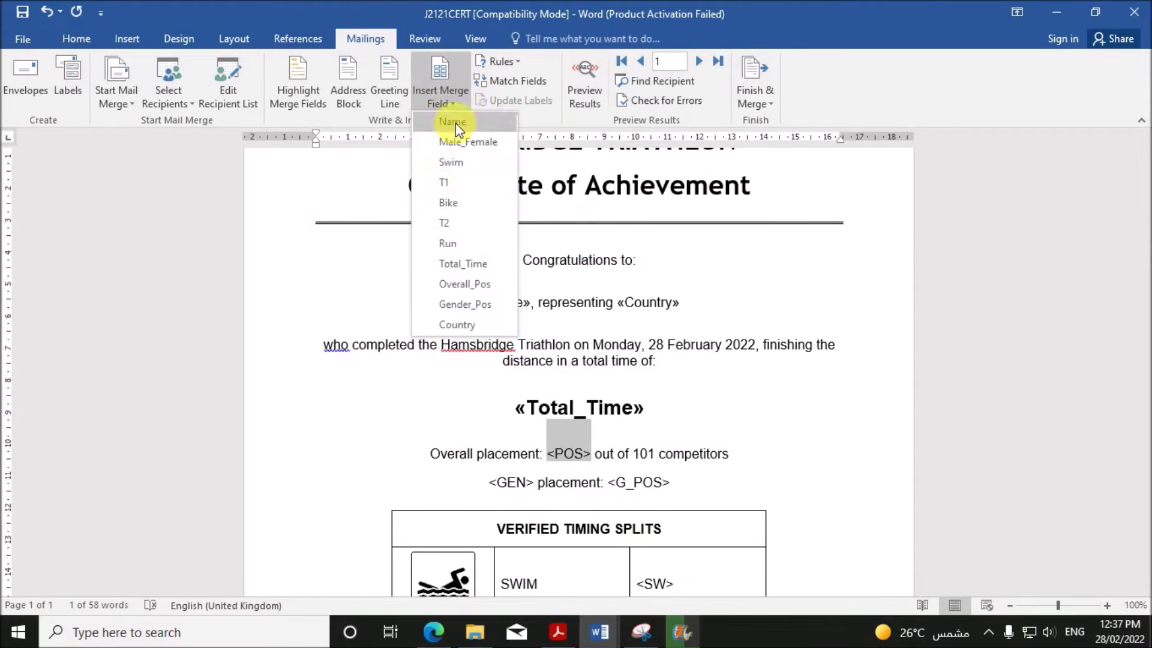
click(467, 283)
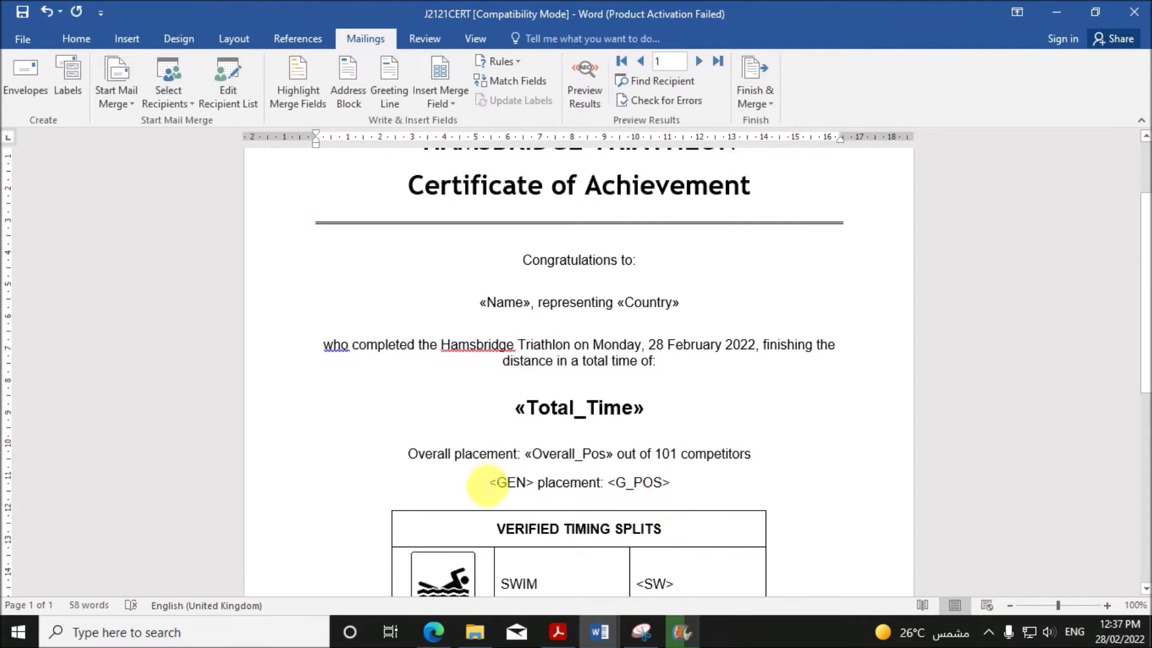
- Check question 22 in the PDF and replace the <GEN> placeholder in the Word certificate with the Male_Female merge field
drag(489, 484, 521, 485)
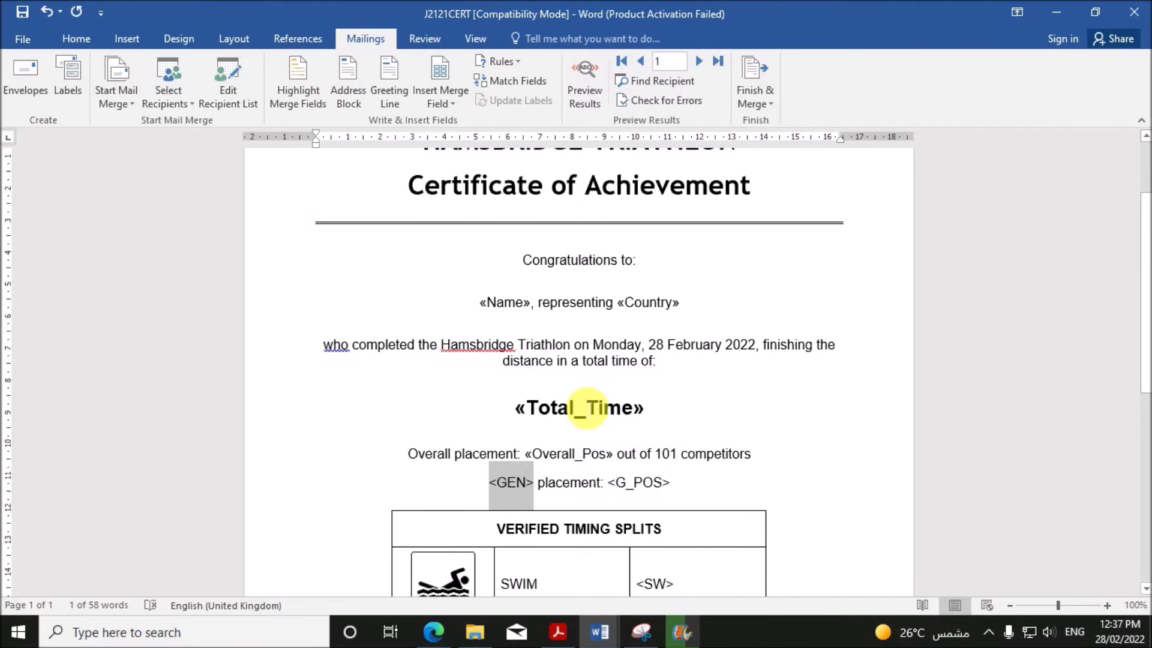
click(555, 630)
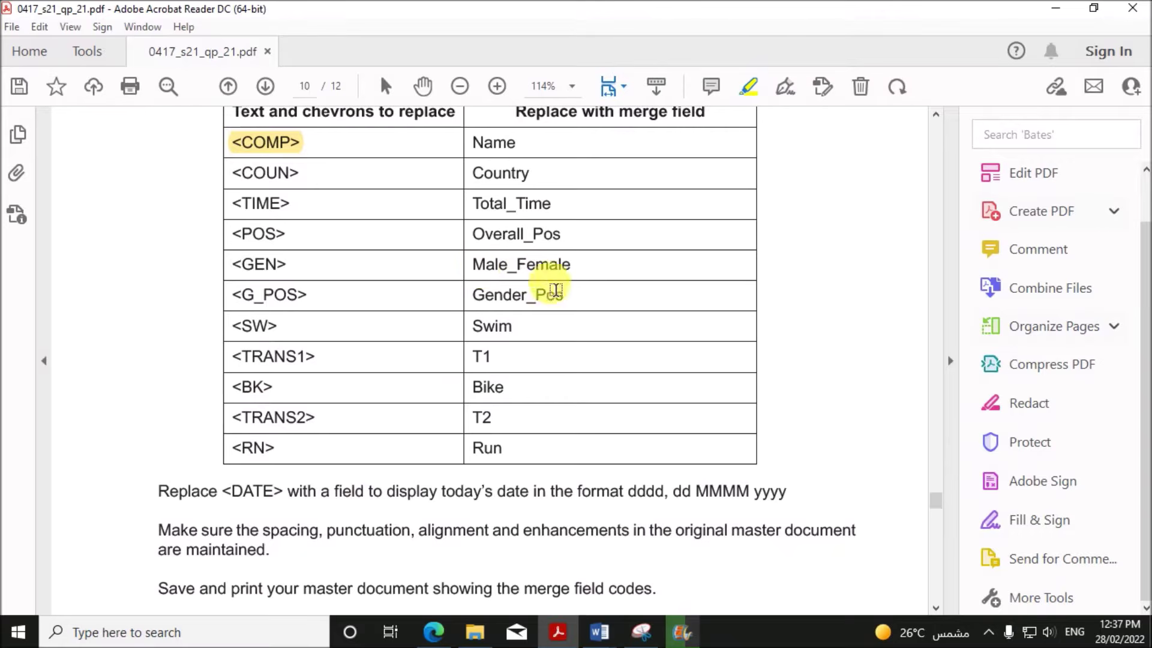
mouse_move(682, 637)
click(675, 565)
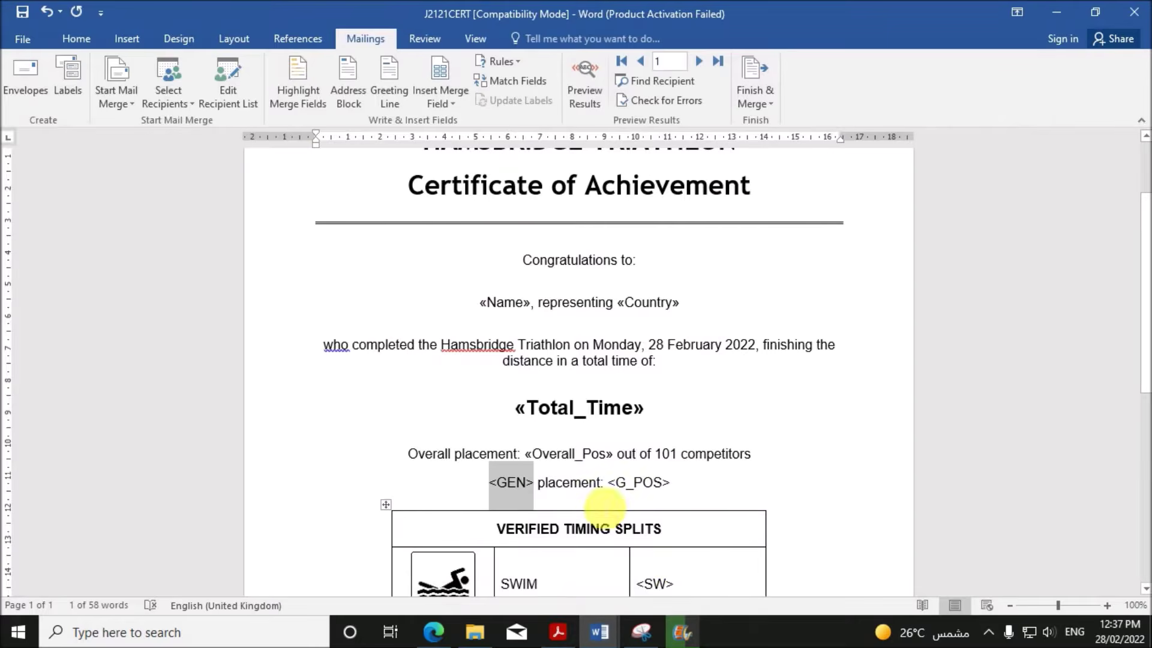
click(449, 102)
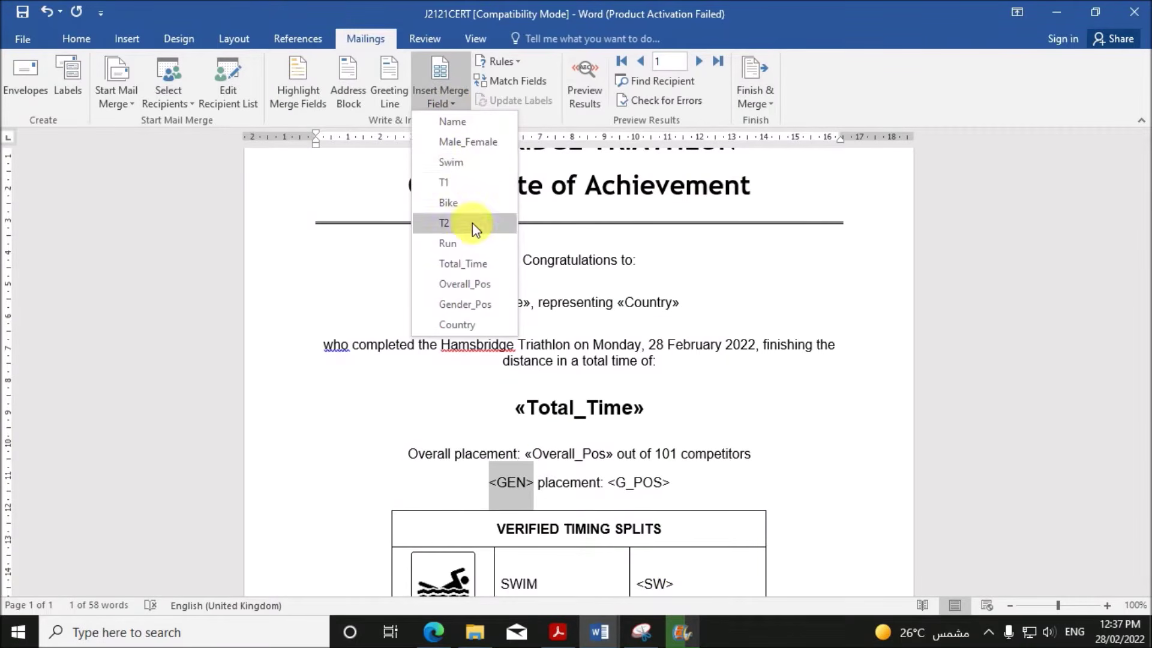
click(480, 142)
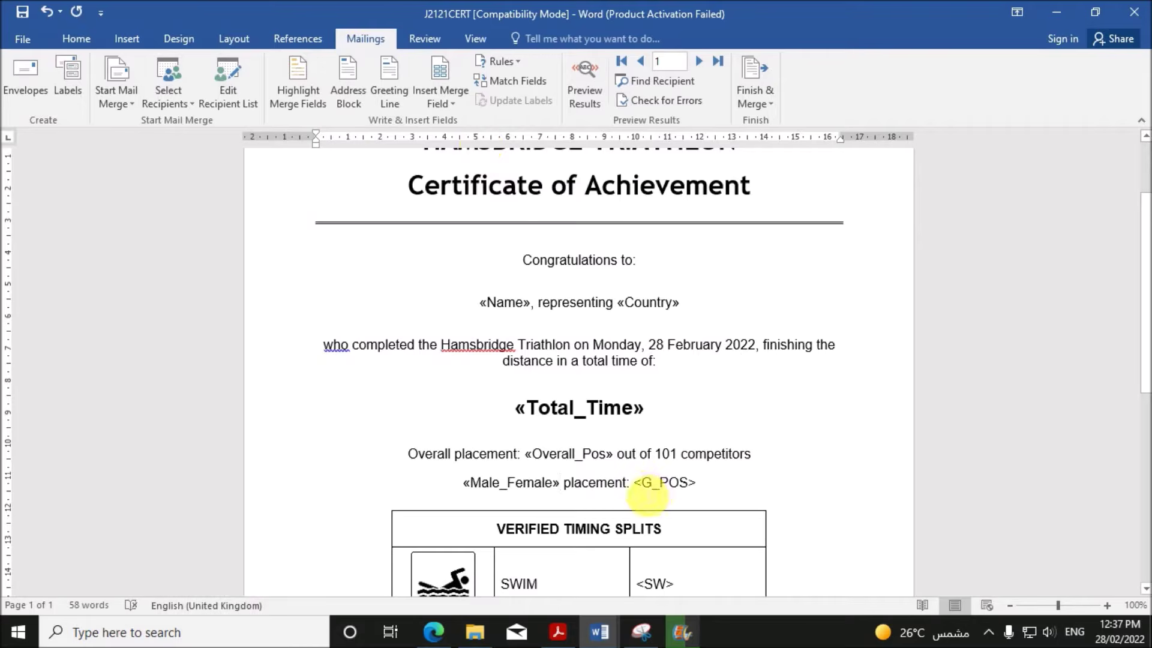
- Replace the <G_POS> placeholder in the gender placement line with the Gender_Pos merge field
drag(641, 488, 693, 490)
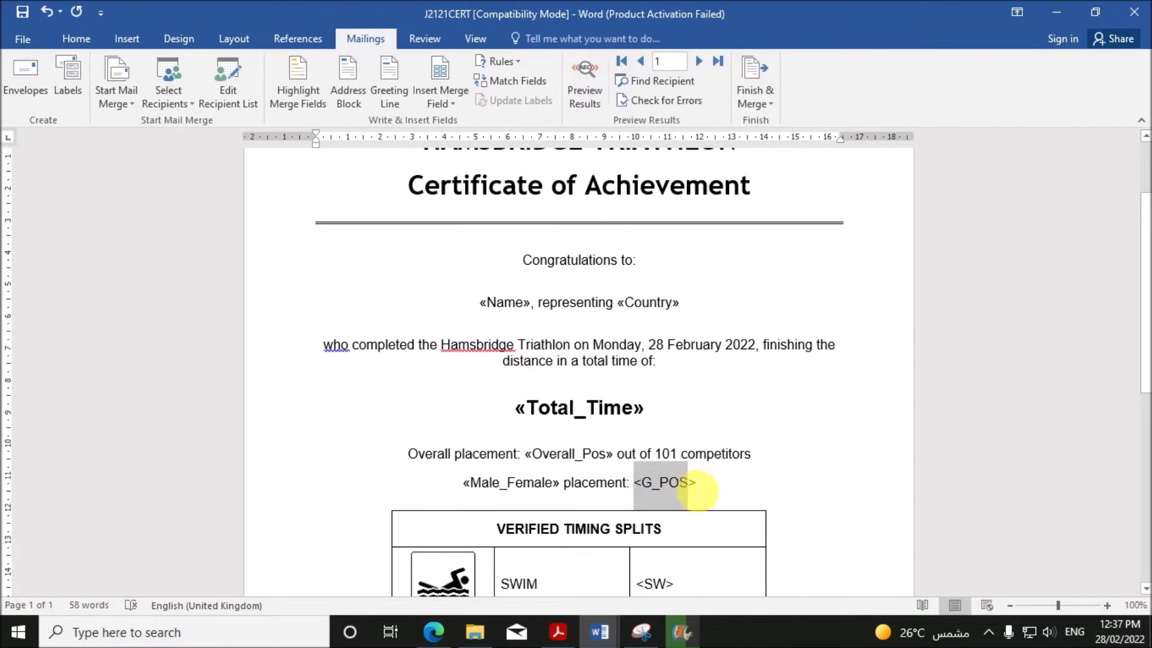
click(439, 96)
click(487, 305)
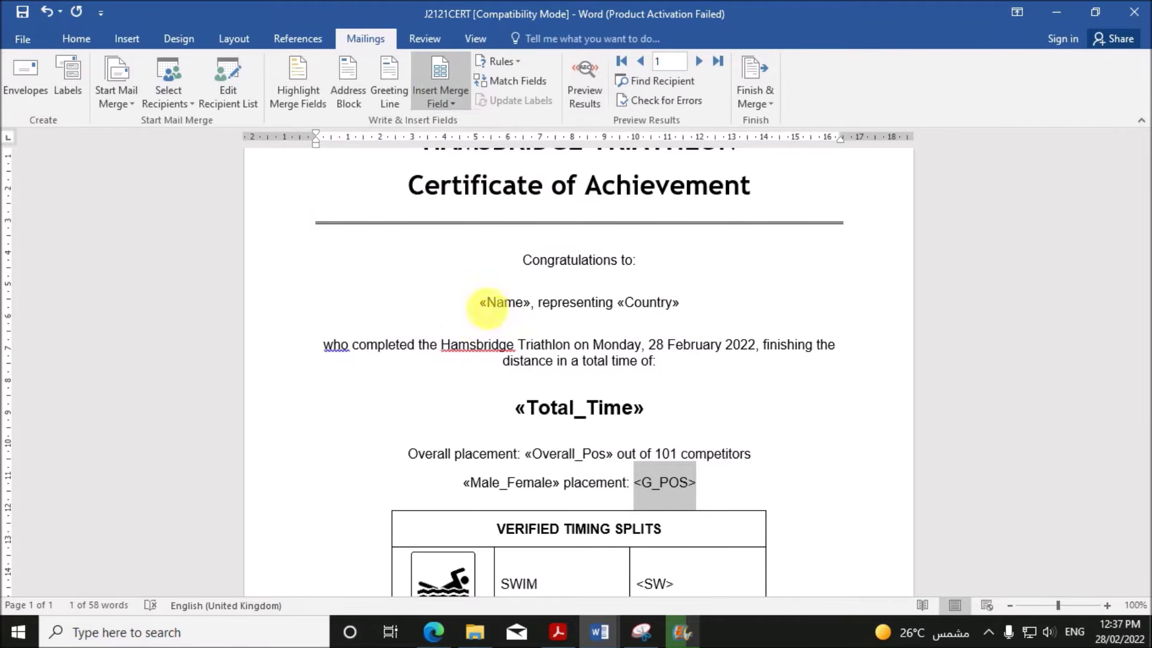
- Replace the <SW> placeholder in the SWIM row of the timing splits table with the Swim merge field, as listed in the PDF
scroll(714, 458, down, 5)
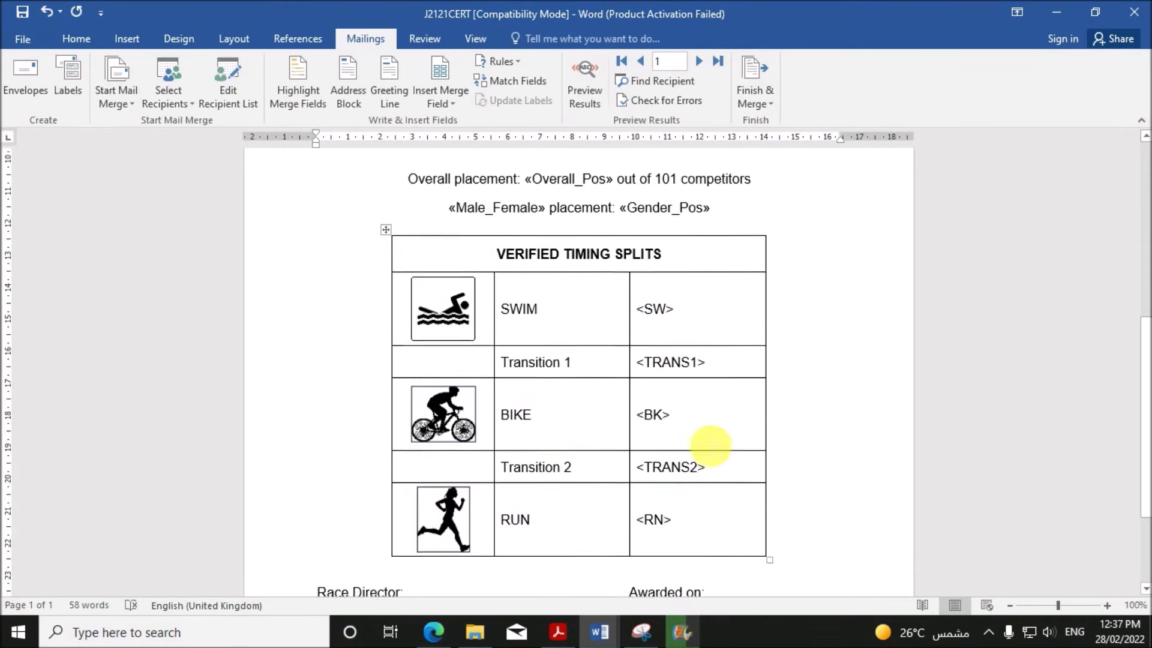
scroll(711, 445, down, 2)
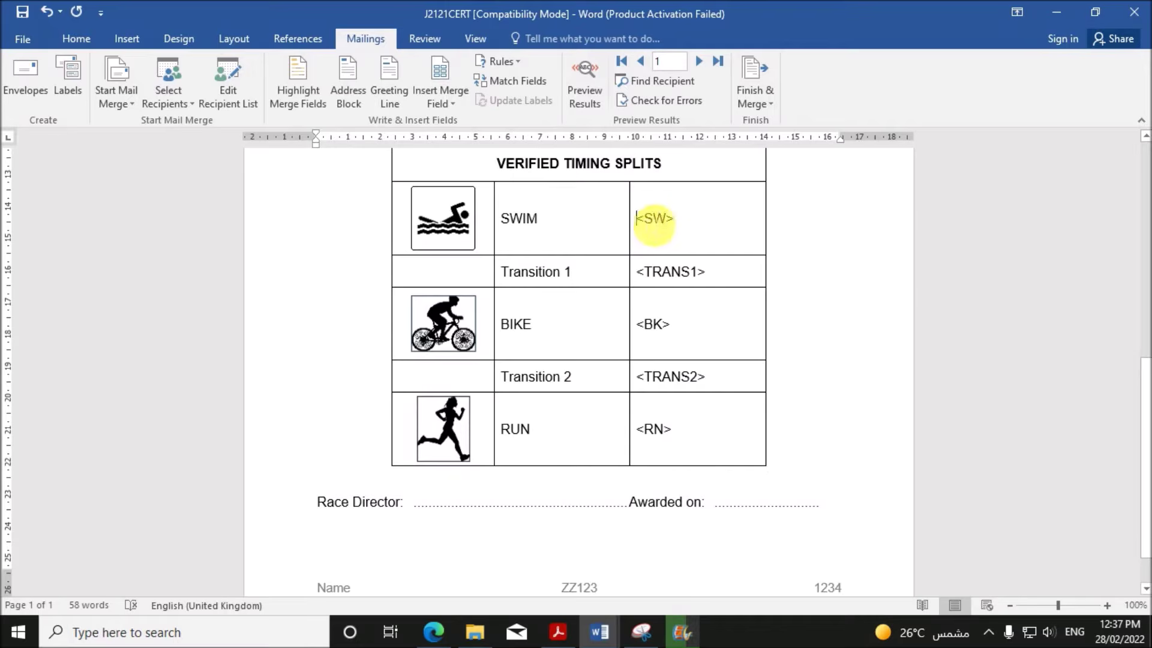
double_click(678, 226)
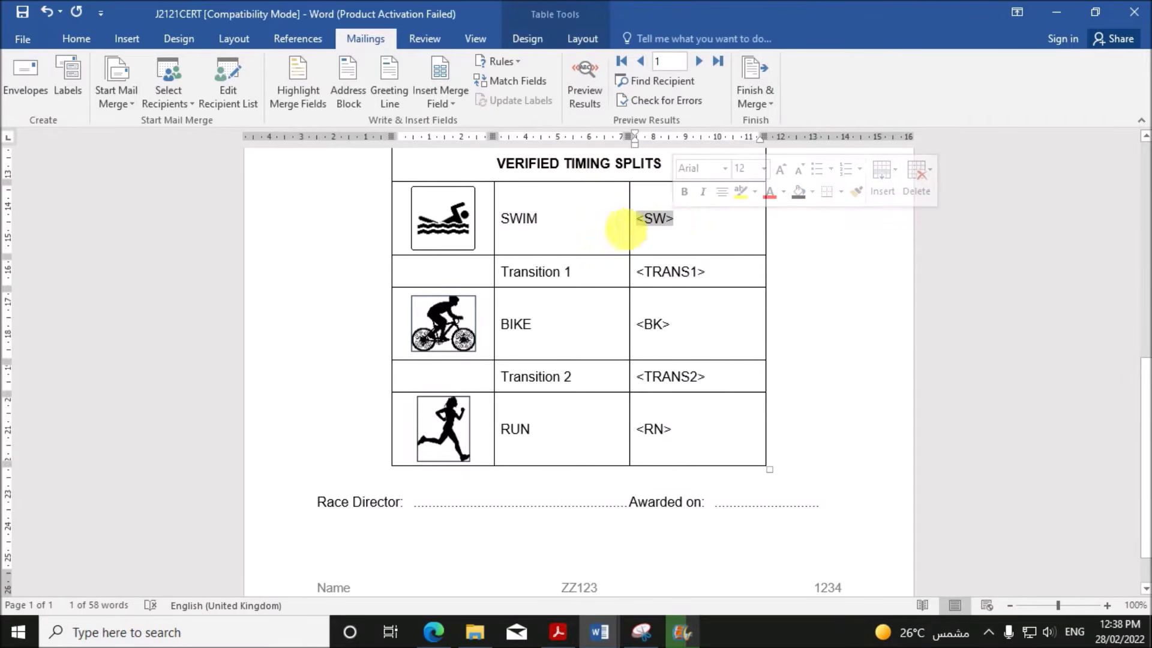
click(558, 630)
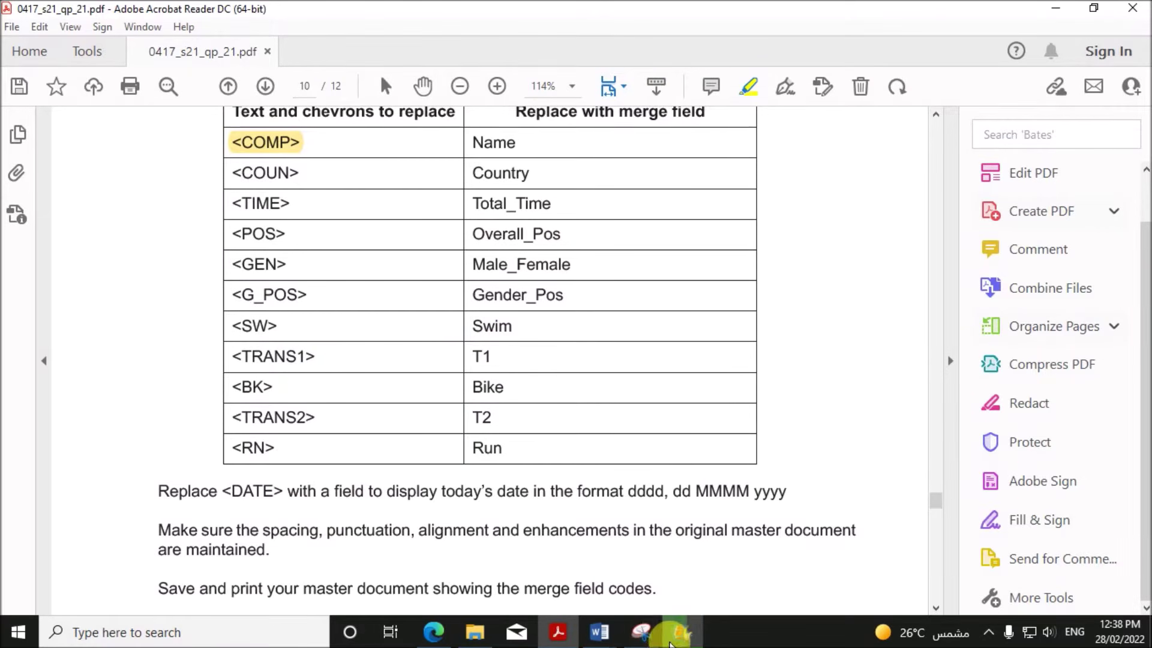
click(599, 631)
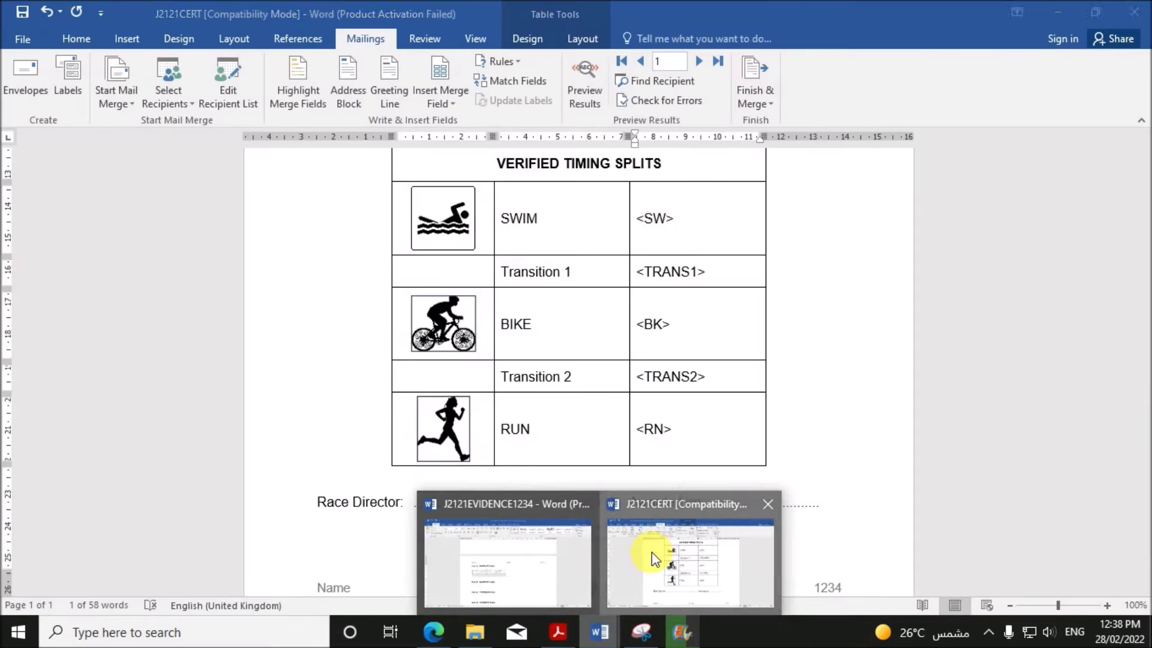
click(652, 552)
click(433, 102)
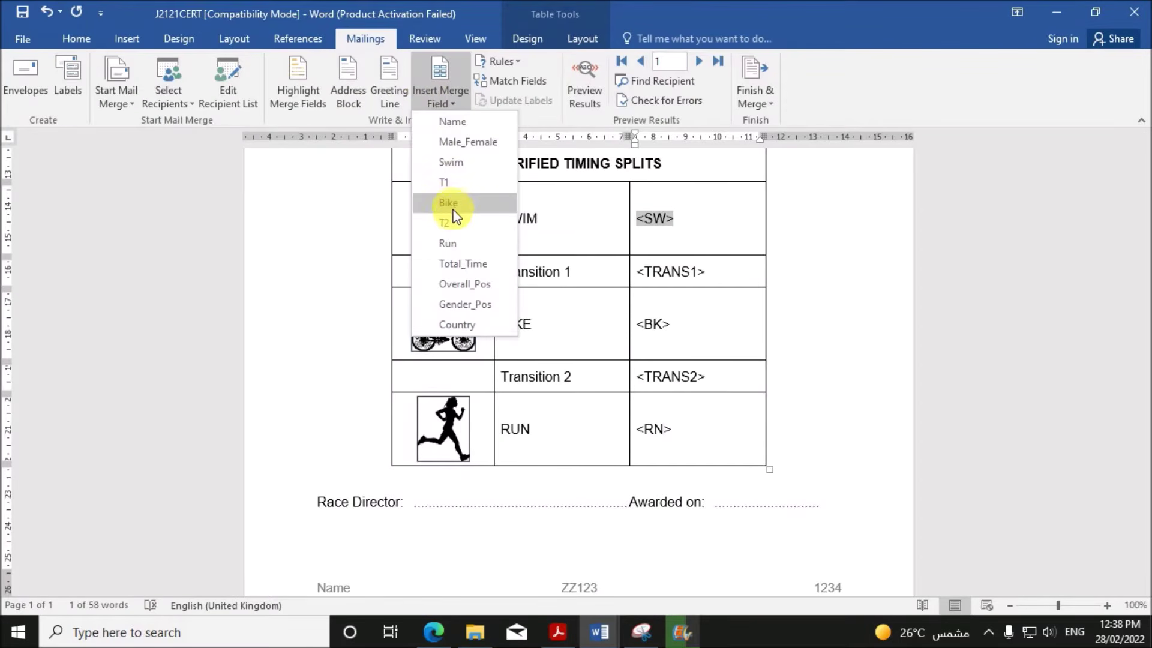
click(458, 166)
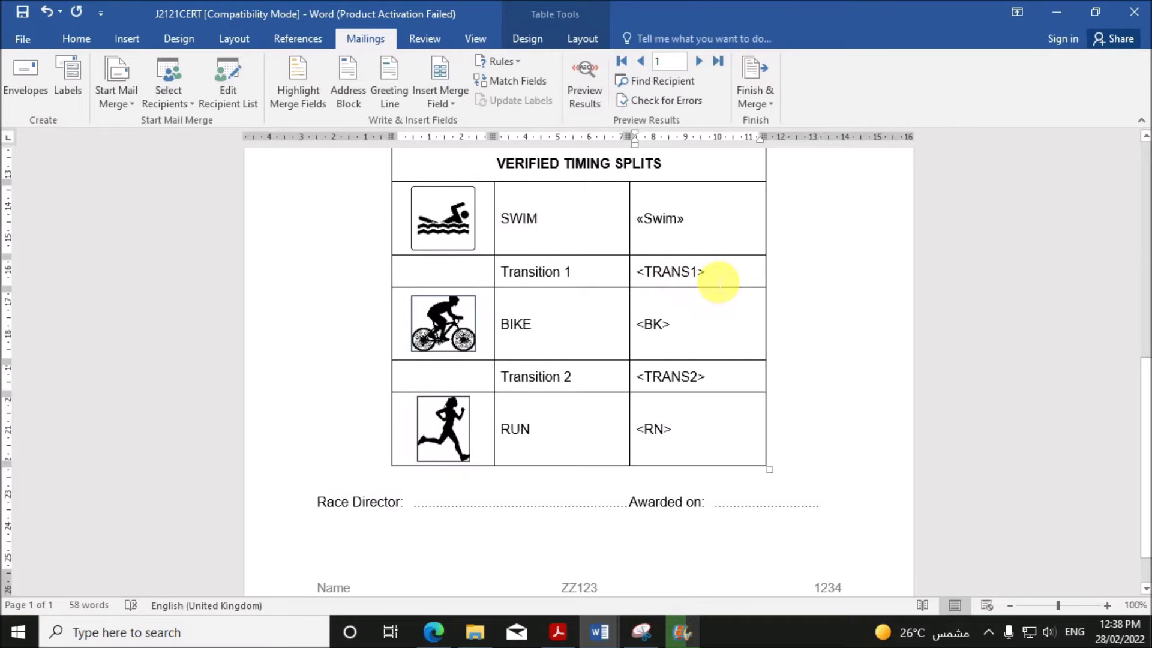
- Replace <TRANS1> with the T1 merge field and <BK> with the Bike merge field in the timing splits table
drag(718, 282, 655, 285)
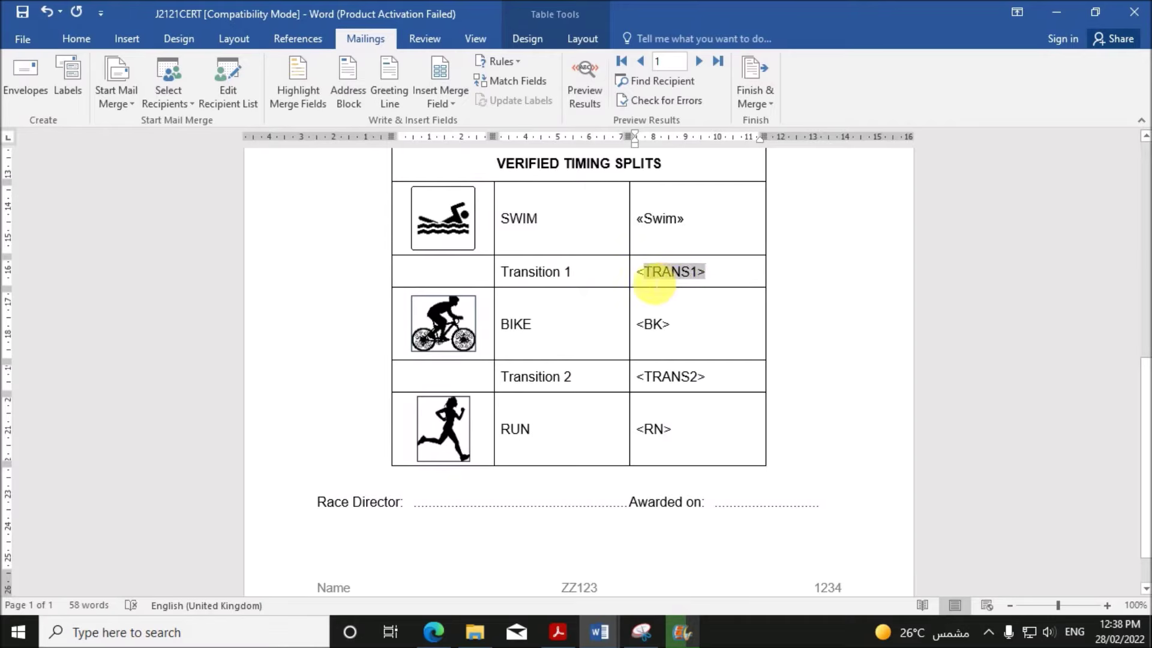
click(444, 102)
click(460, 177)
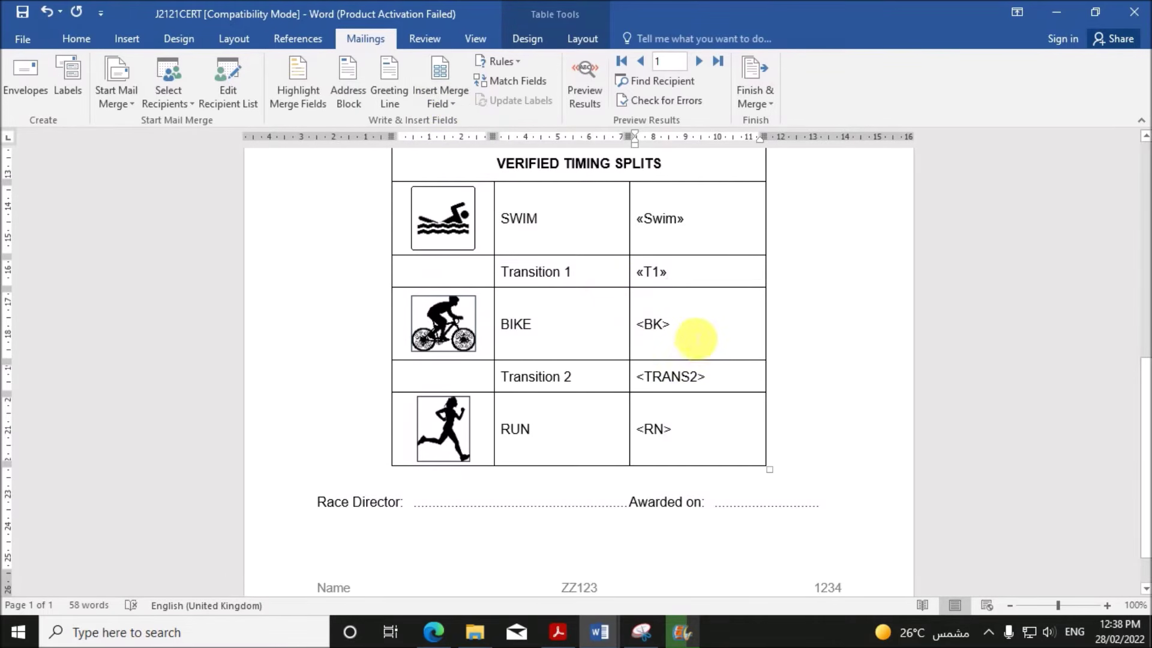
drag(684, 330, 640, 324)
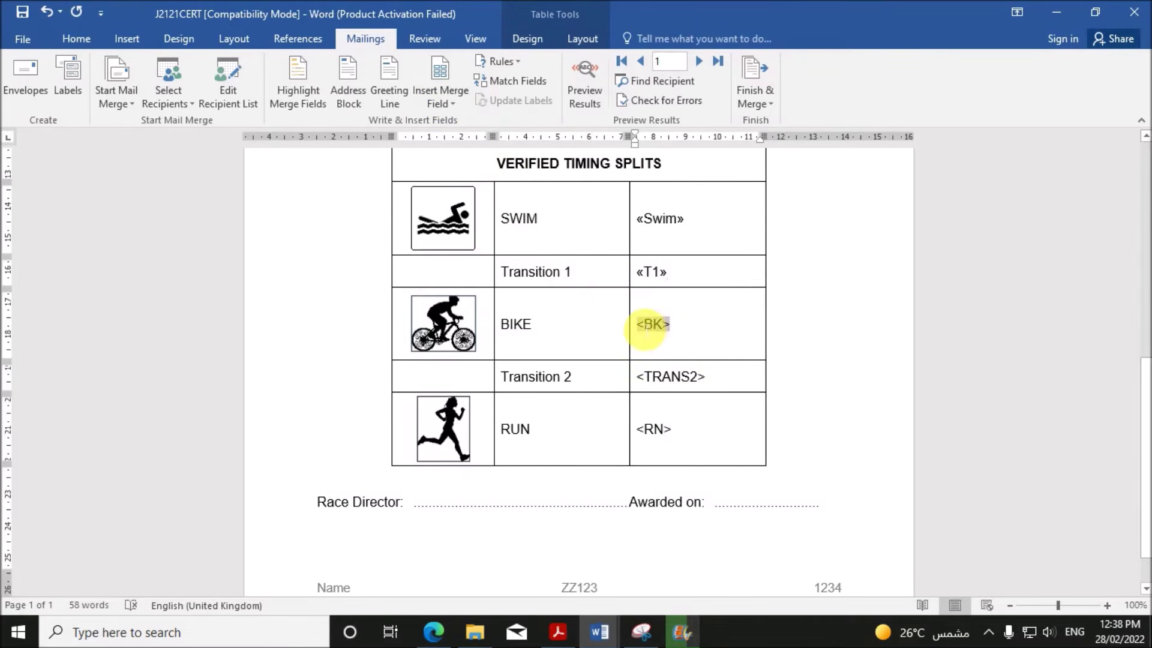
click(443, 99)
click(455, 202)
- Replace <TRANS2> with the T2 merge field and <RN> with the Run merge field in the timing splits table
drag(708, 377, 663, 378)
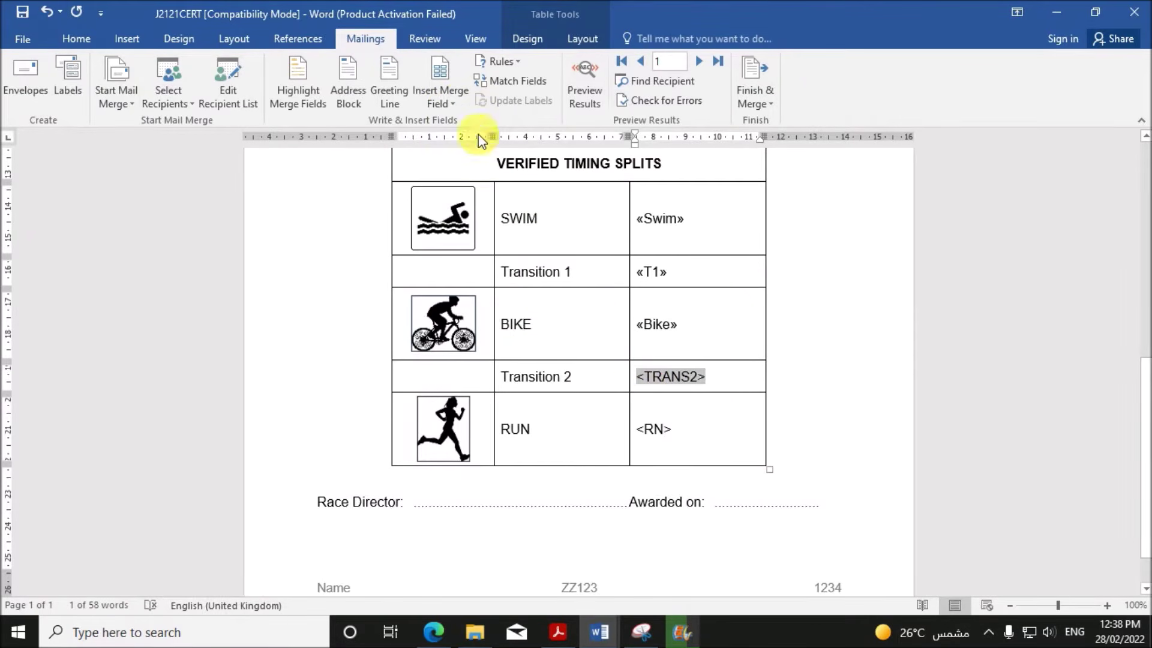
click(457, 102)
click(457, 227)
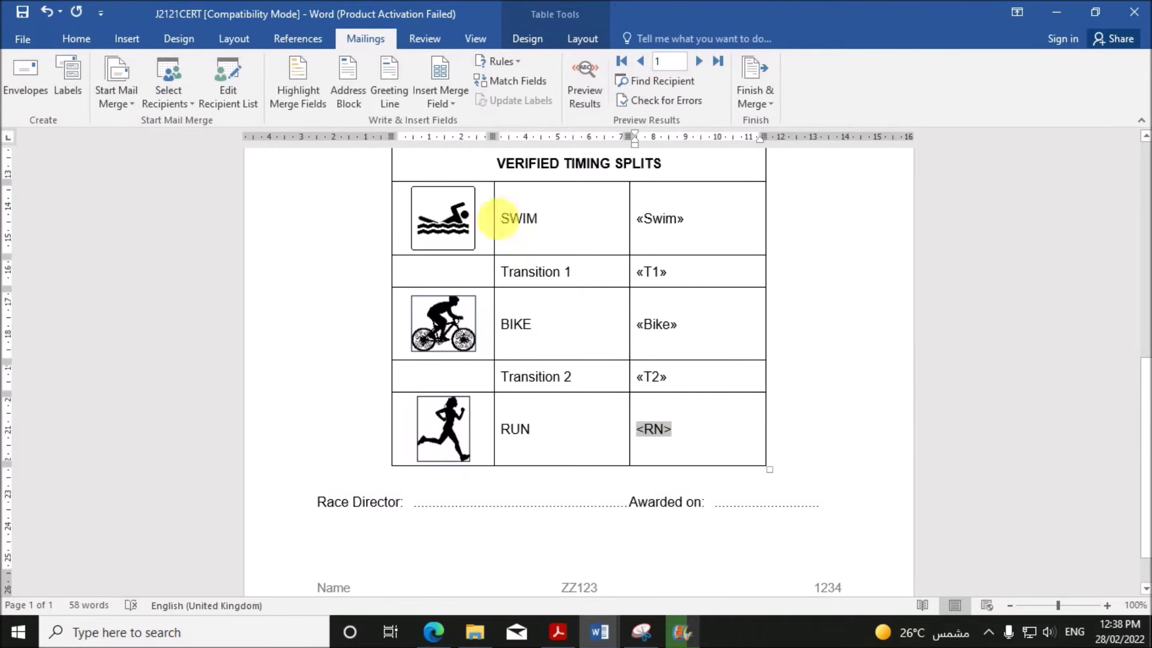
click(447, 101)
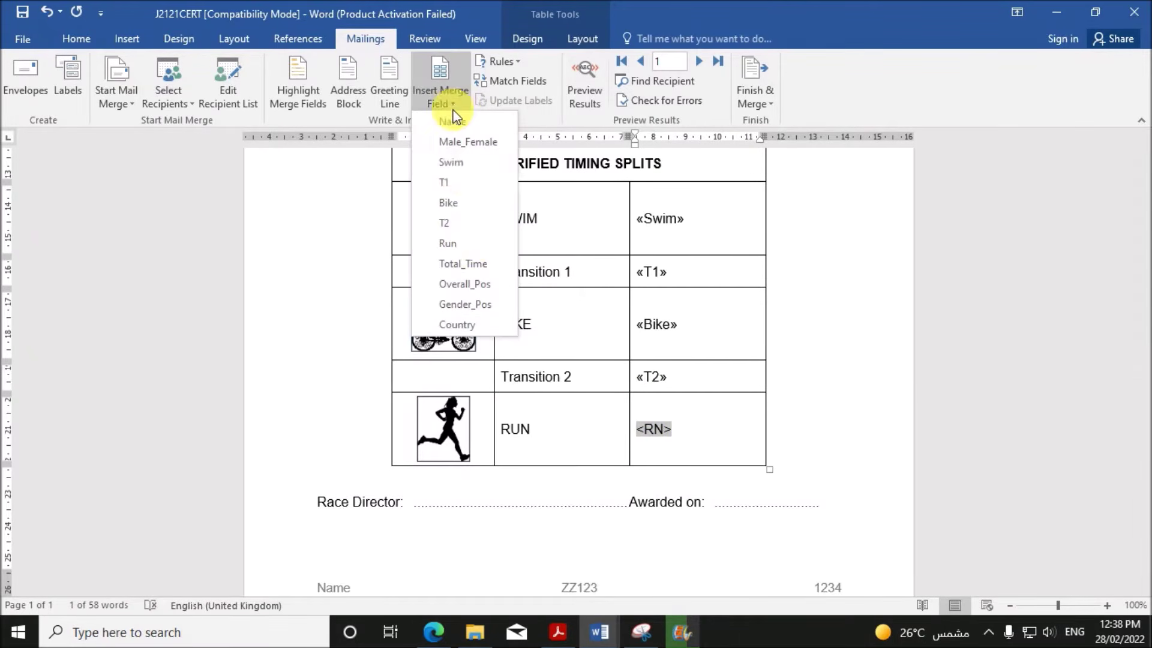
click(470, 243)
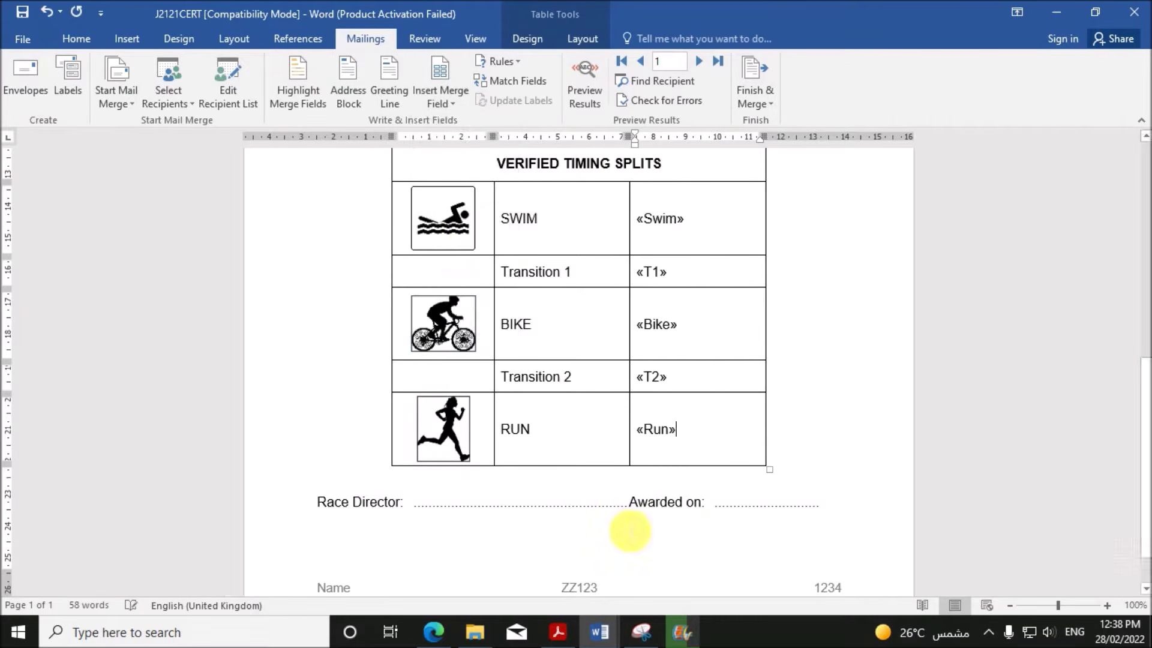
- Check the save, print and Evidence 7 instructions in the PDF, and turn on merge field highlighting in the Word certificate
click(557, 634)
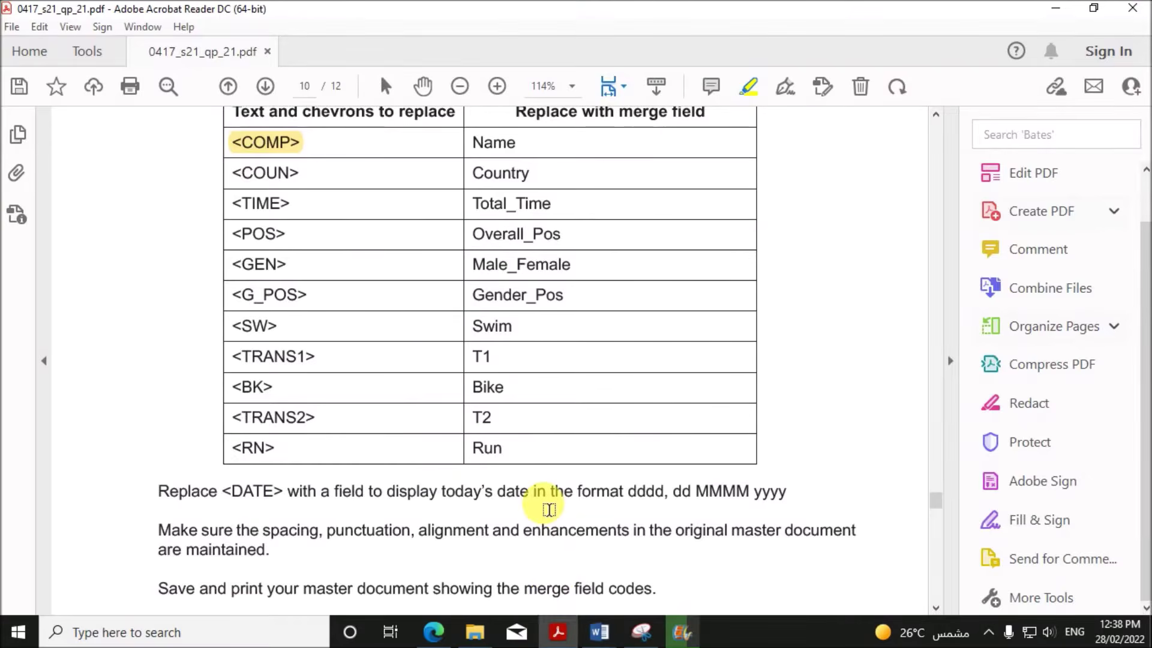
scroll(545, 506, down, 3)
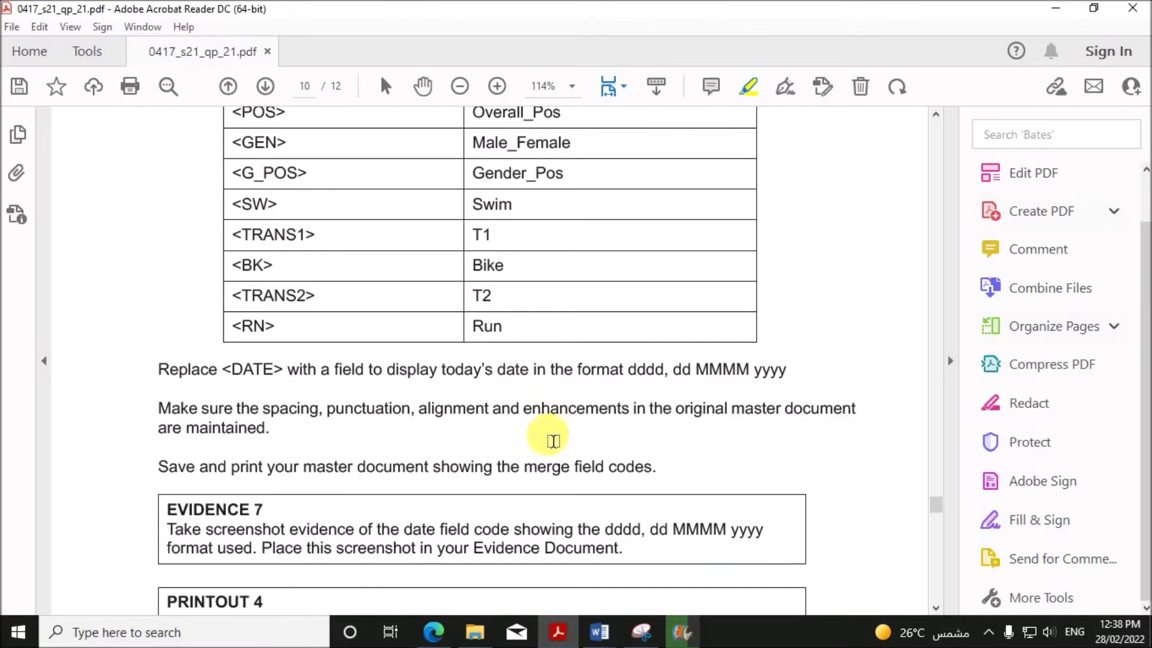
scroll(543, 435, down, 2)
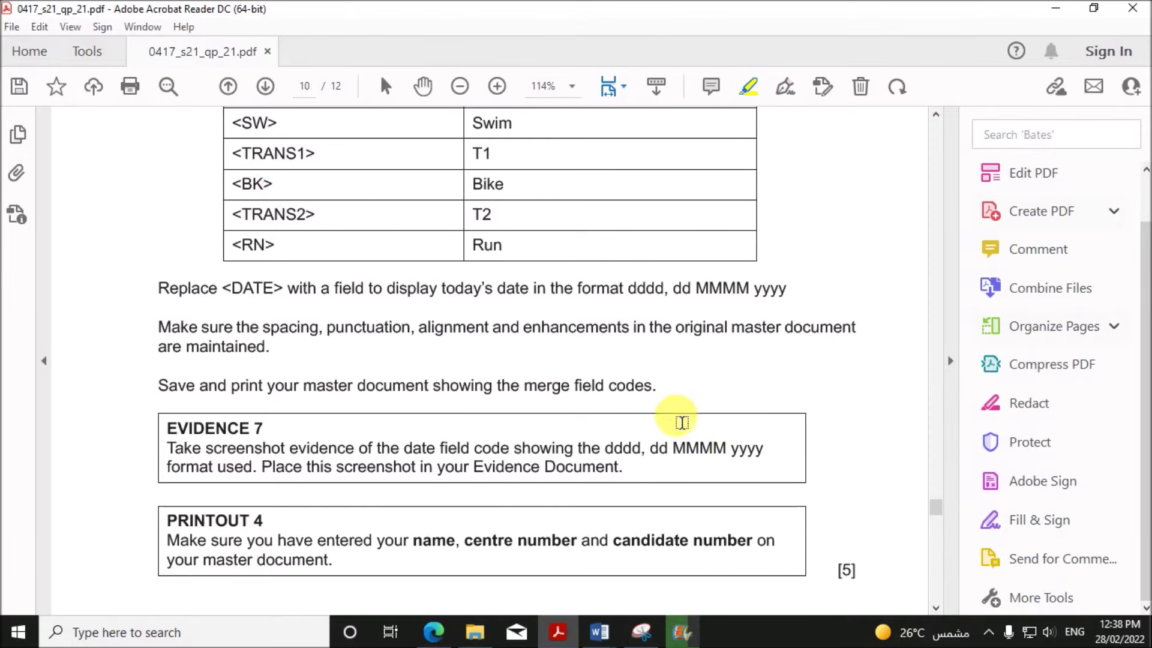
mouse_move(599, 631)
click(671, 567)
scroll(630, 462, up, 7)
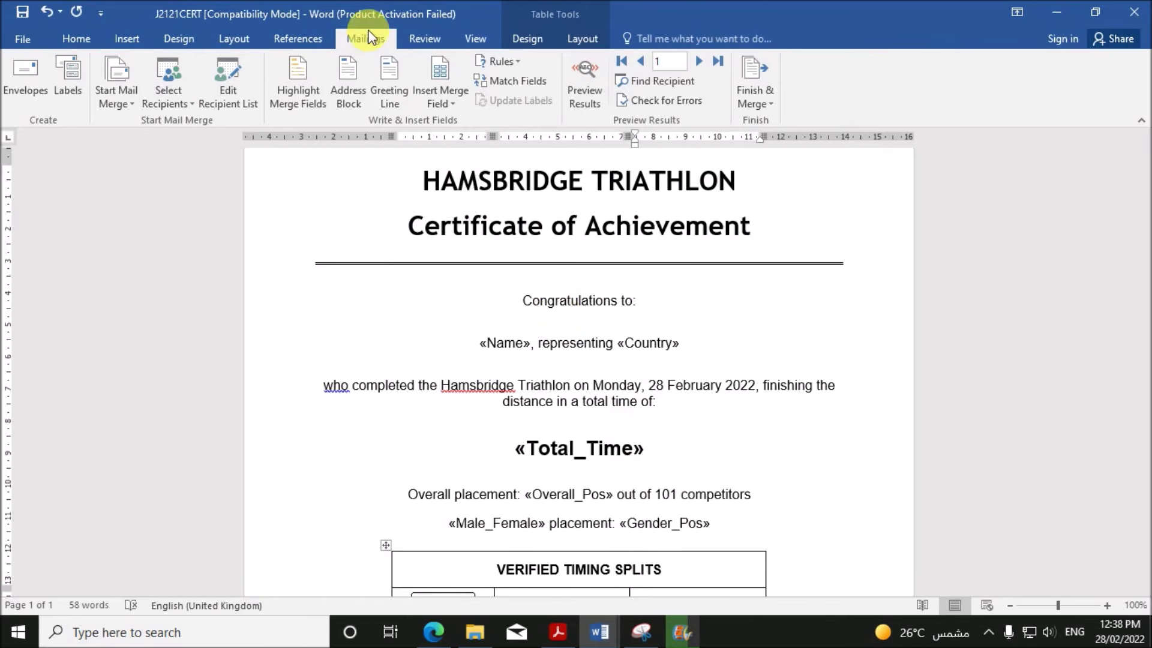
click(309, 88)
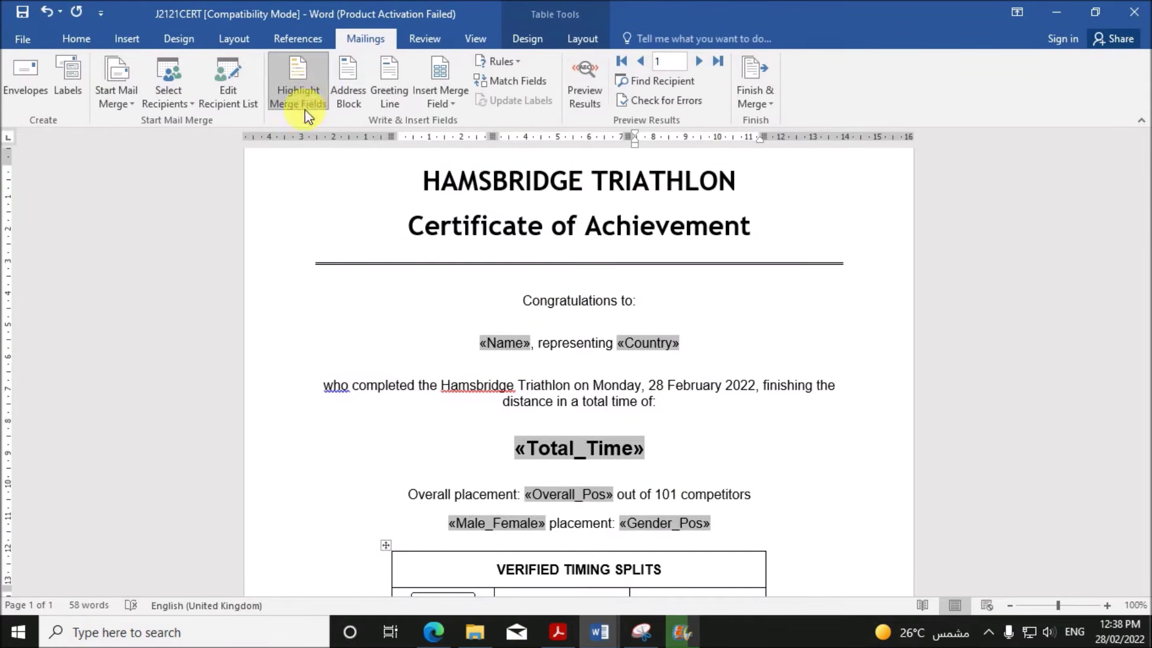
- Enable the advanced Word print option "Print field codes instead of their values" and apply it
click(29, 39)
click(37, 419)
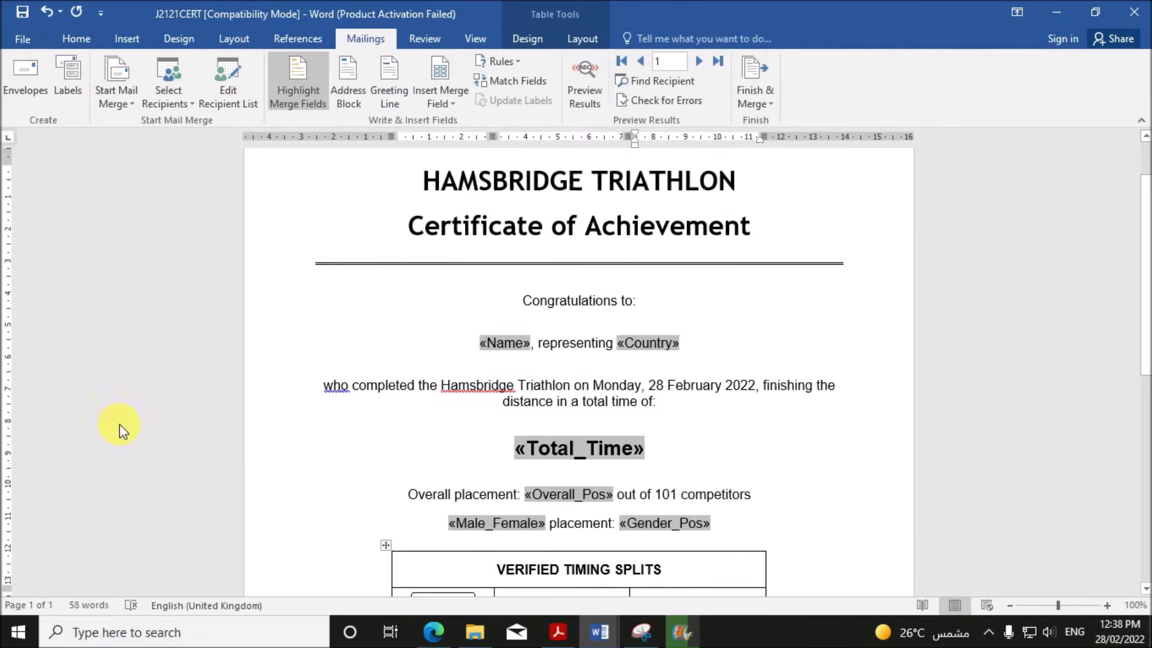
click(295, 181)
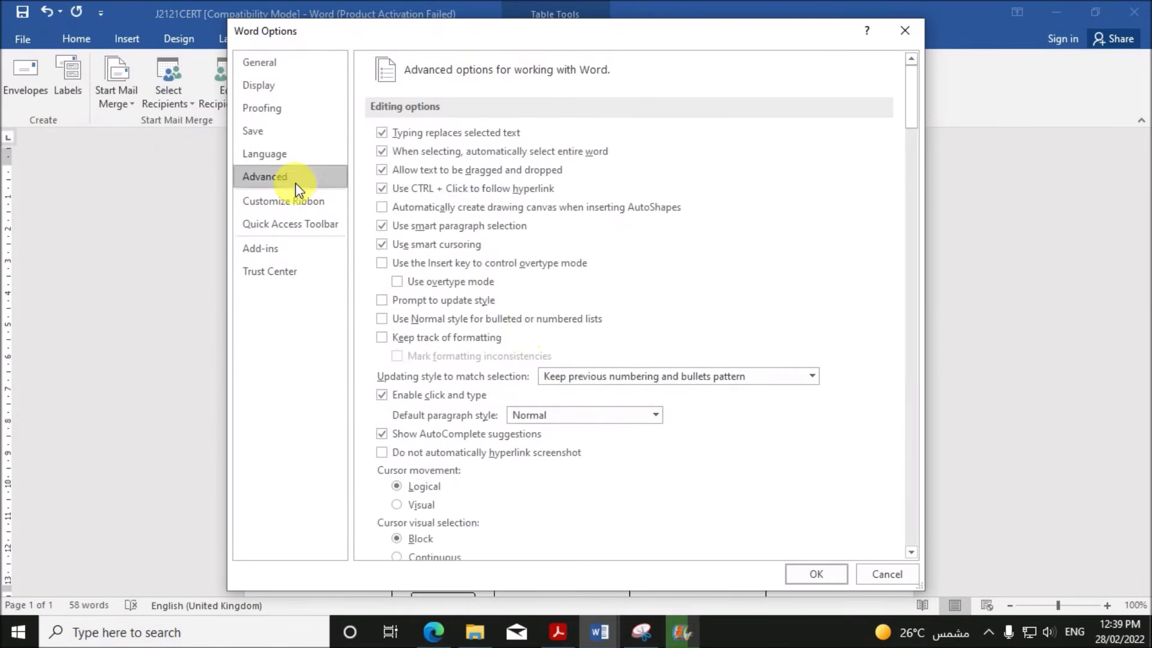
scroll(578, 445, down, 10)
scroll(577, 446, down, 12)
scroll(577, 445, down, 8)
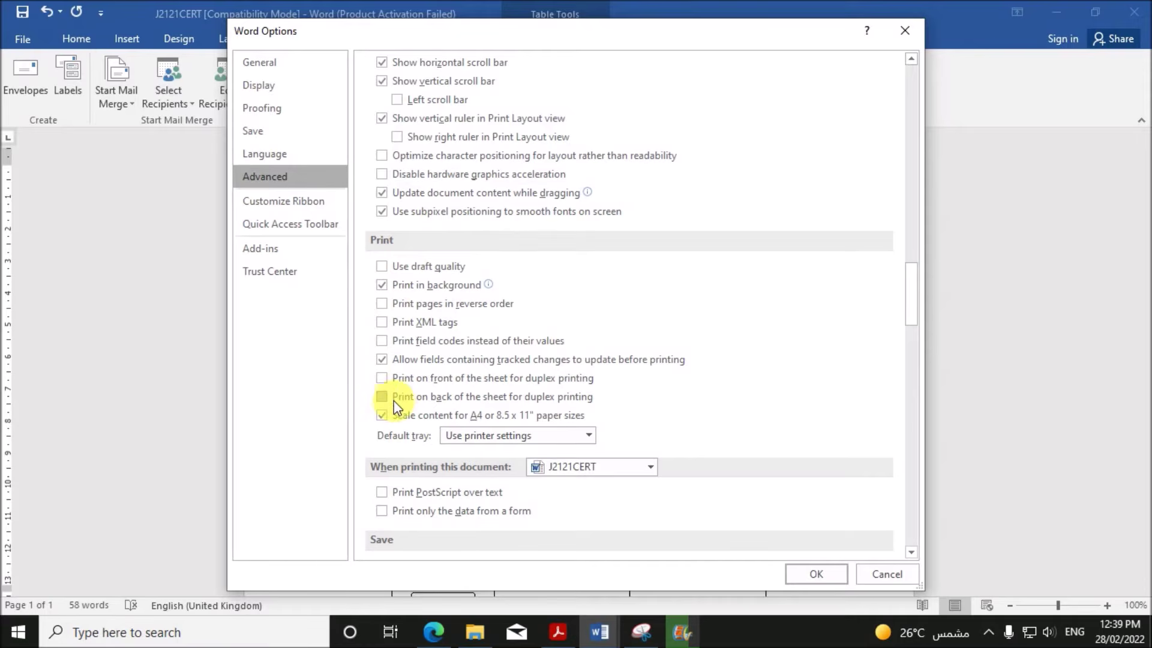
click(382, 341)
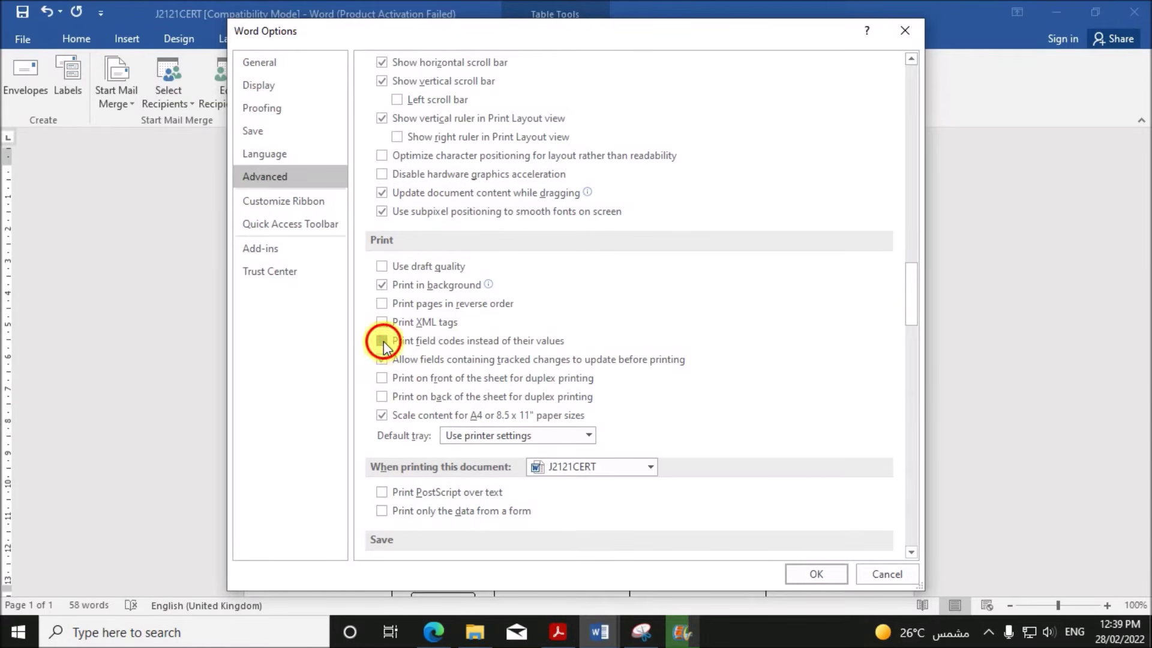
click(815, 573)
- Examine the certificate's merge field codes and date field code in an enlarged print preview
click(23, 40)
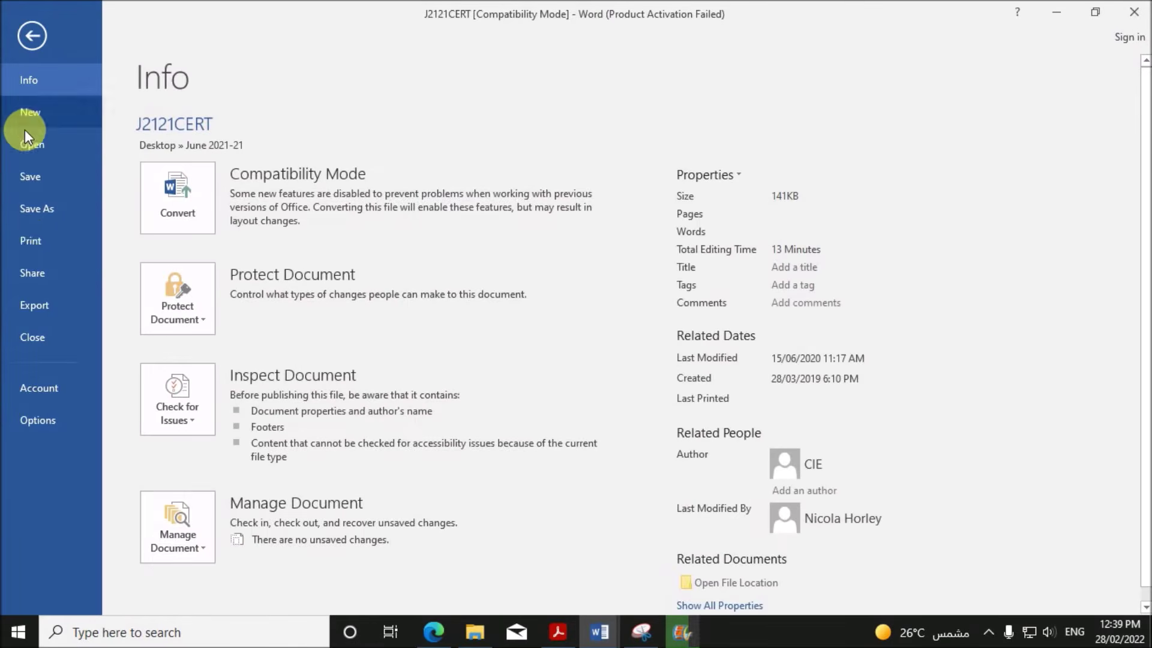
click(25, 235)
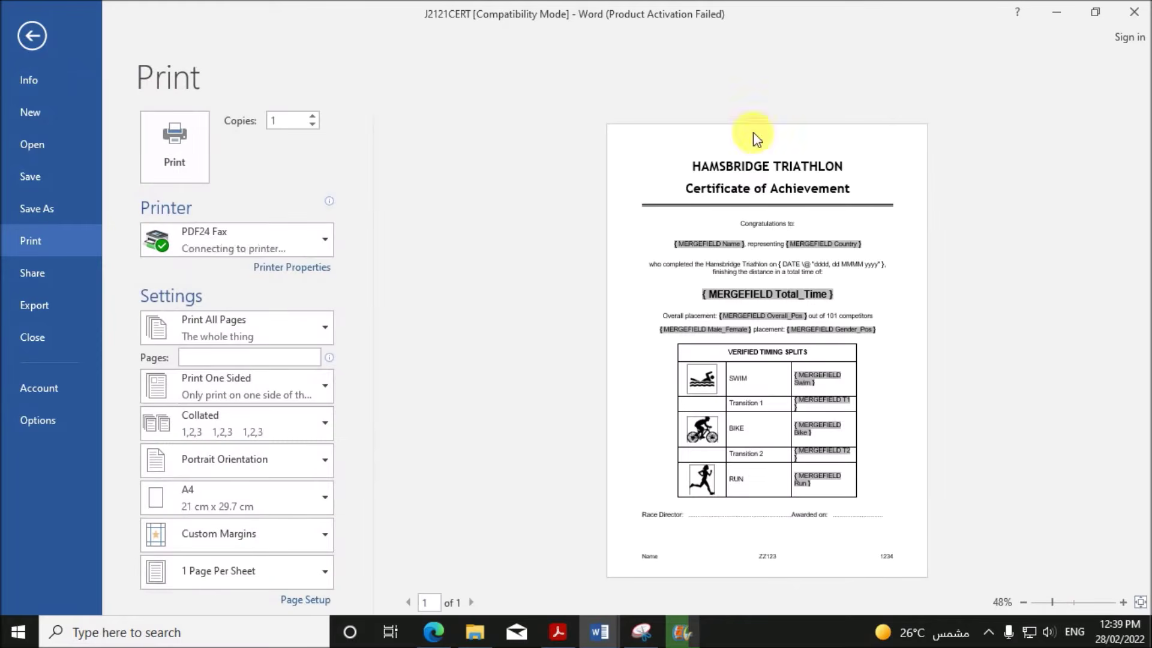
click(1123, 602)
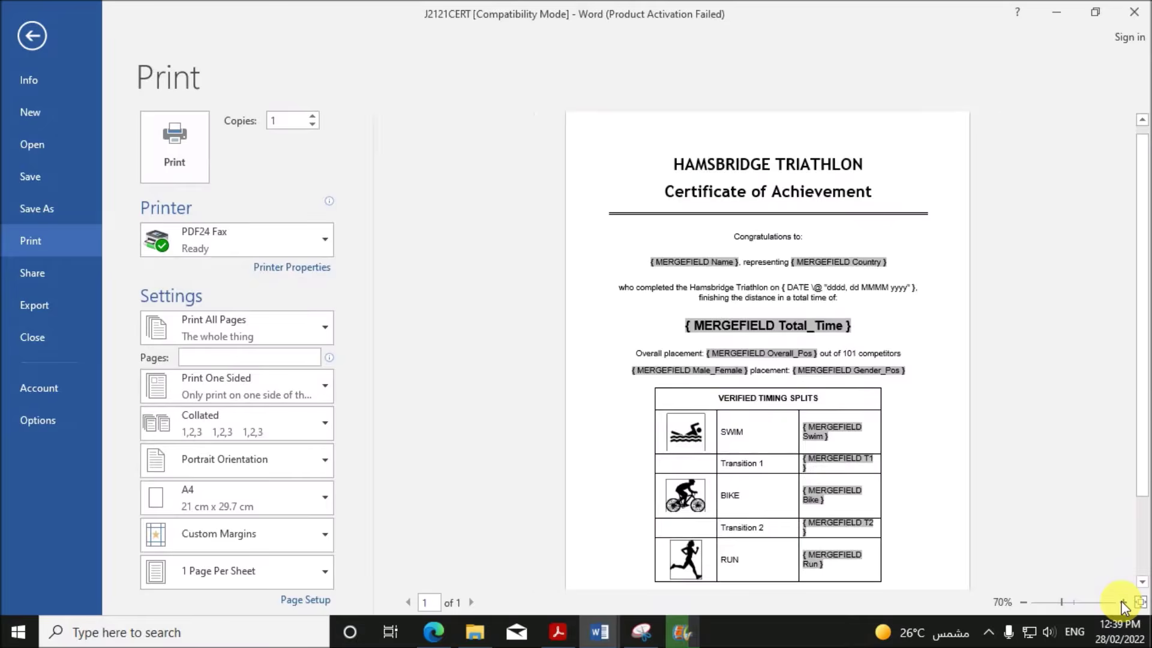
scroll(793, 453, down, 3)
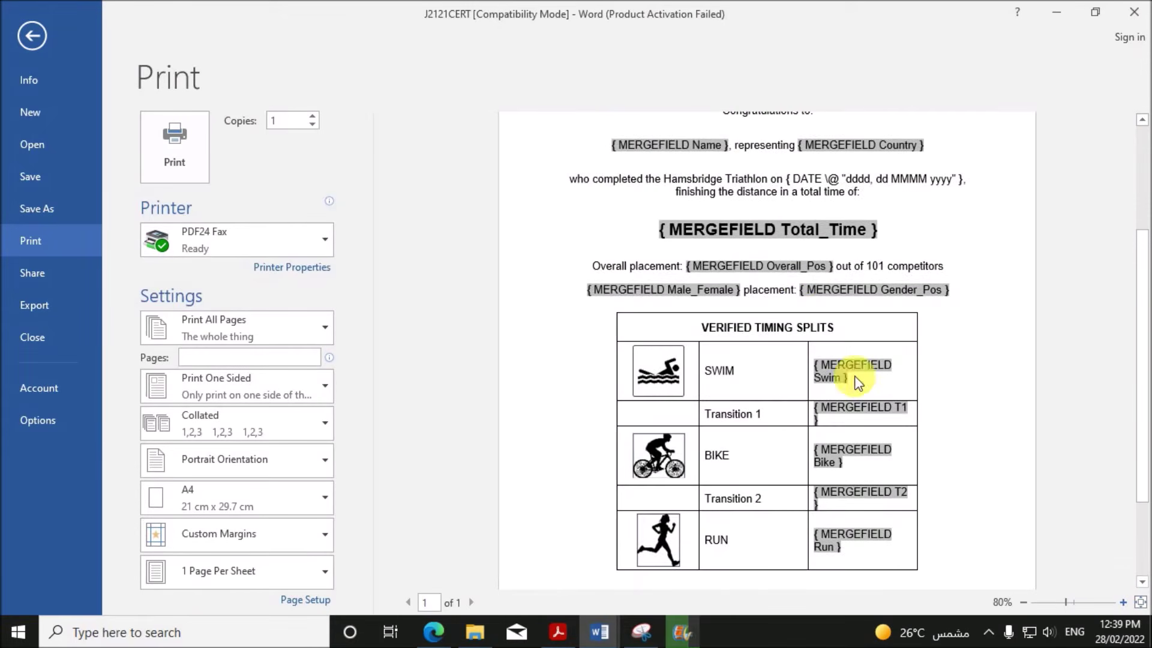
scroll(850, 427, down, 2)
scroll(851, 423, up, 2)
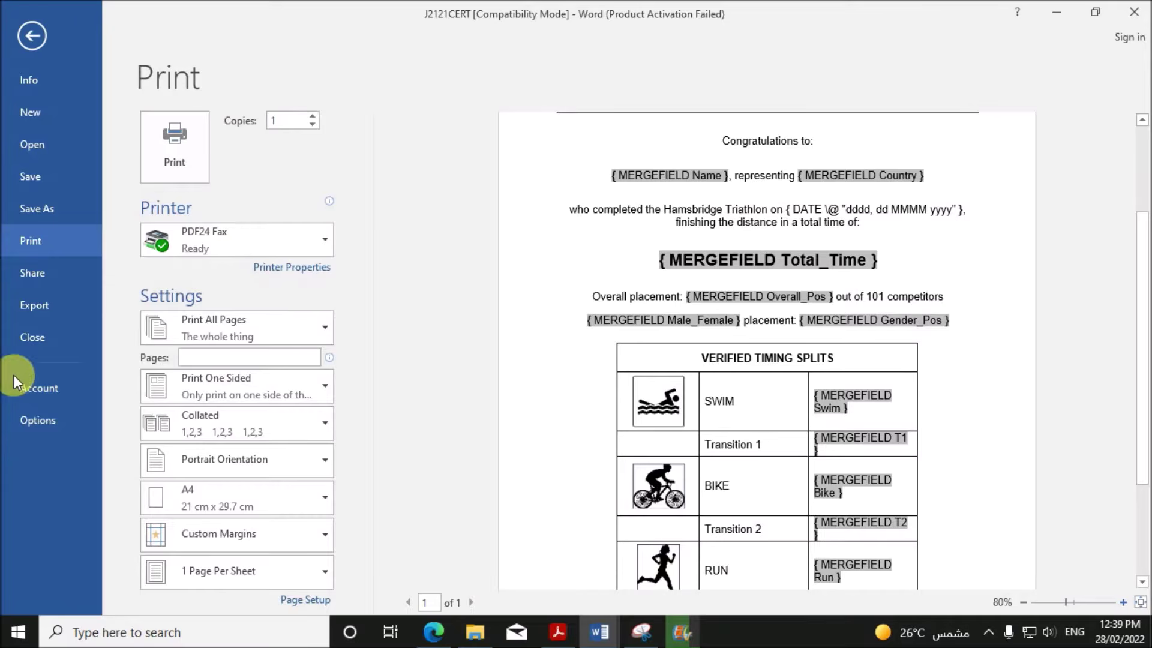
- Disable the advanced Word print option "Print field codes instead of their values" and apply it
click(37, 421)
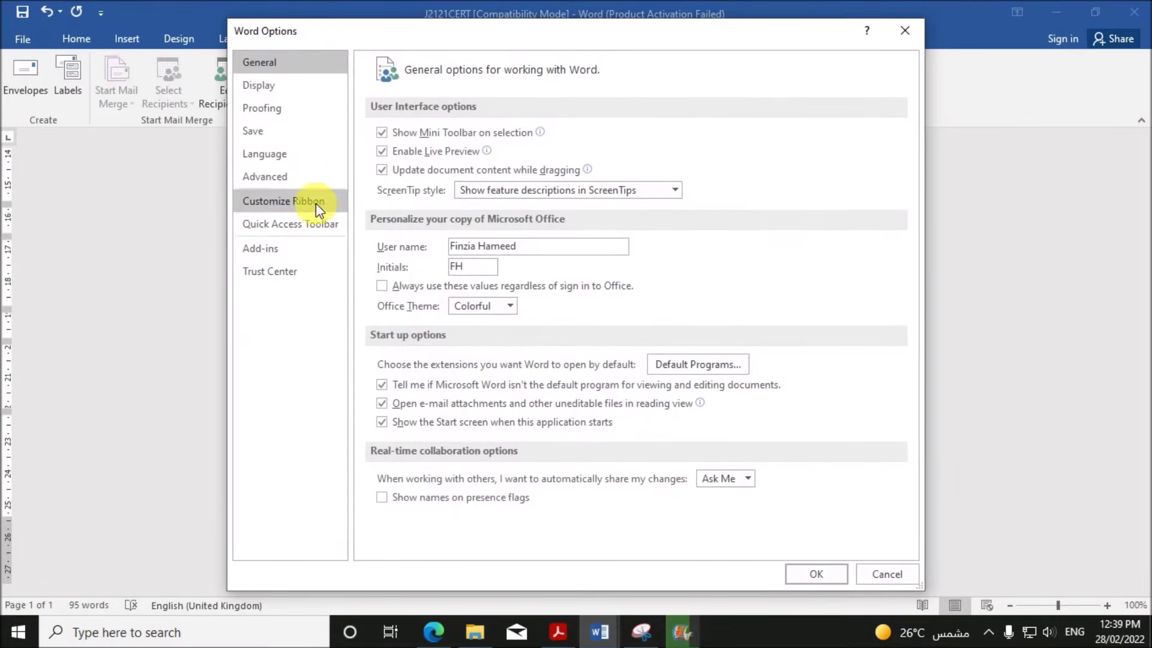
click(303, 178)
scroll(609, 474, down, 18)
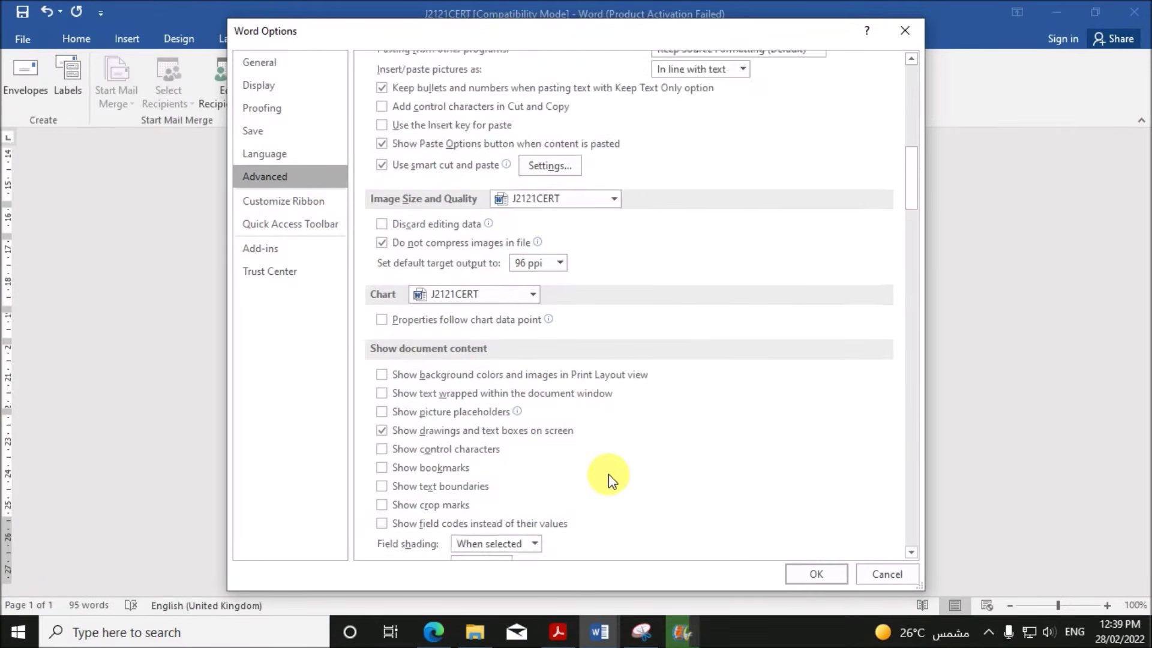
scroll(609, 474, down, 15)
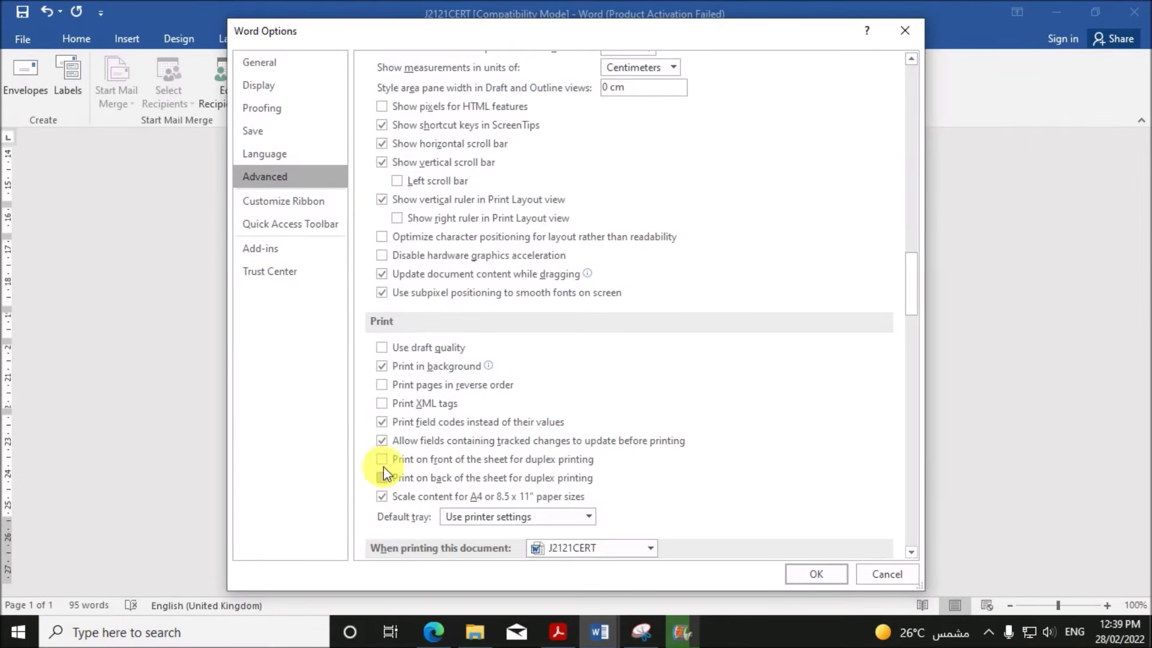
click(381, 423)
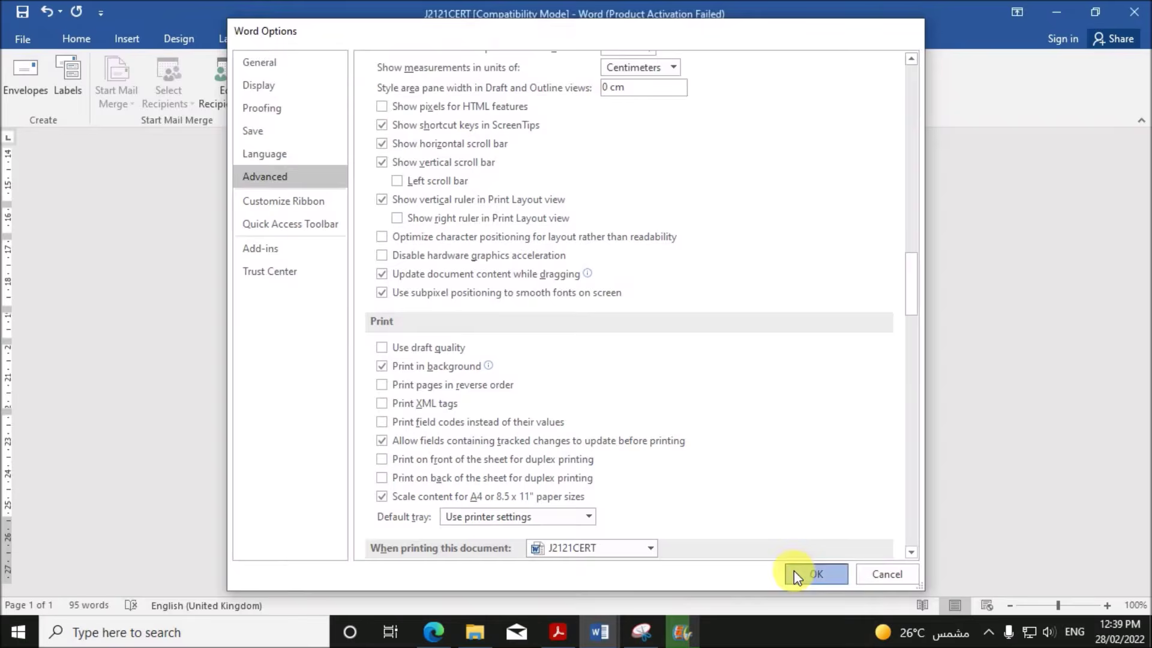
click(795, 572)
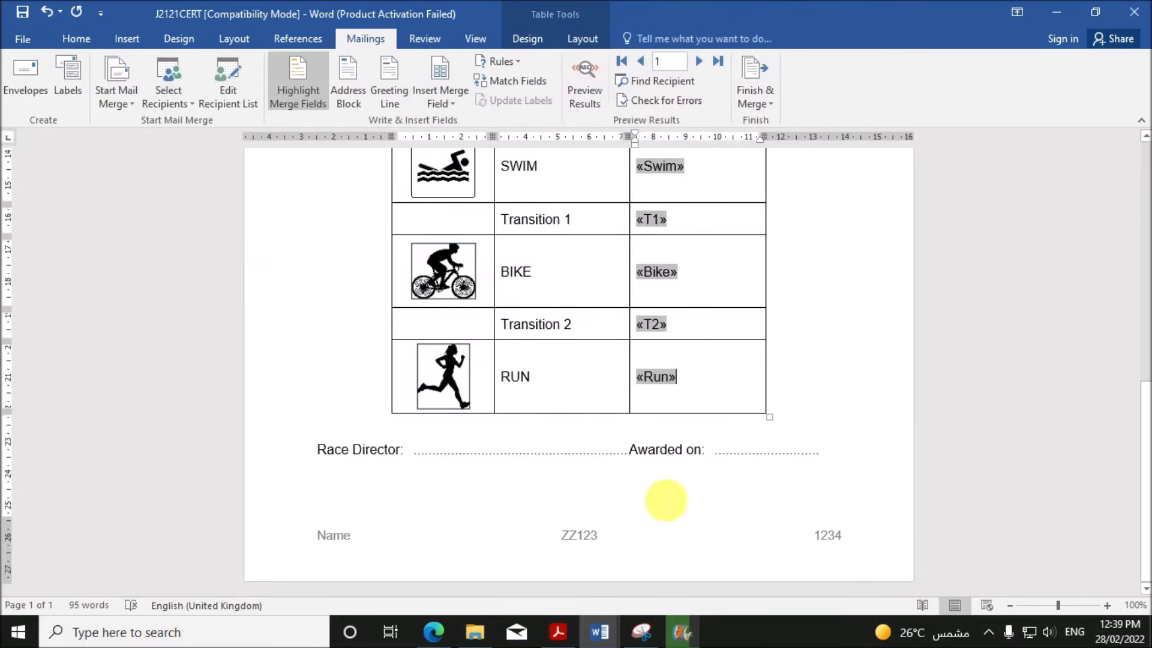
- Turn off merge field highlighting in J2121CERT and check the Evidence 7 instructions in the Acrobat PDF before returning to Word
click(300, 89)
click(559, 633)
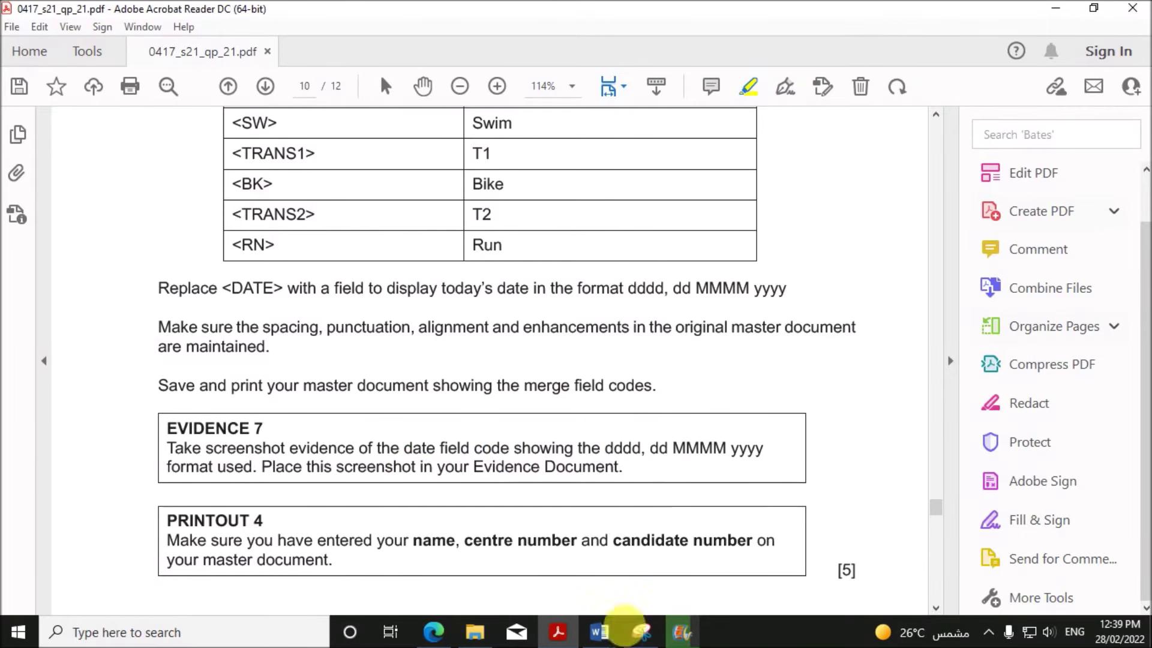
click(599, 632)
click(677, 585)
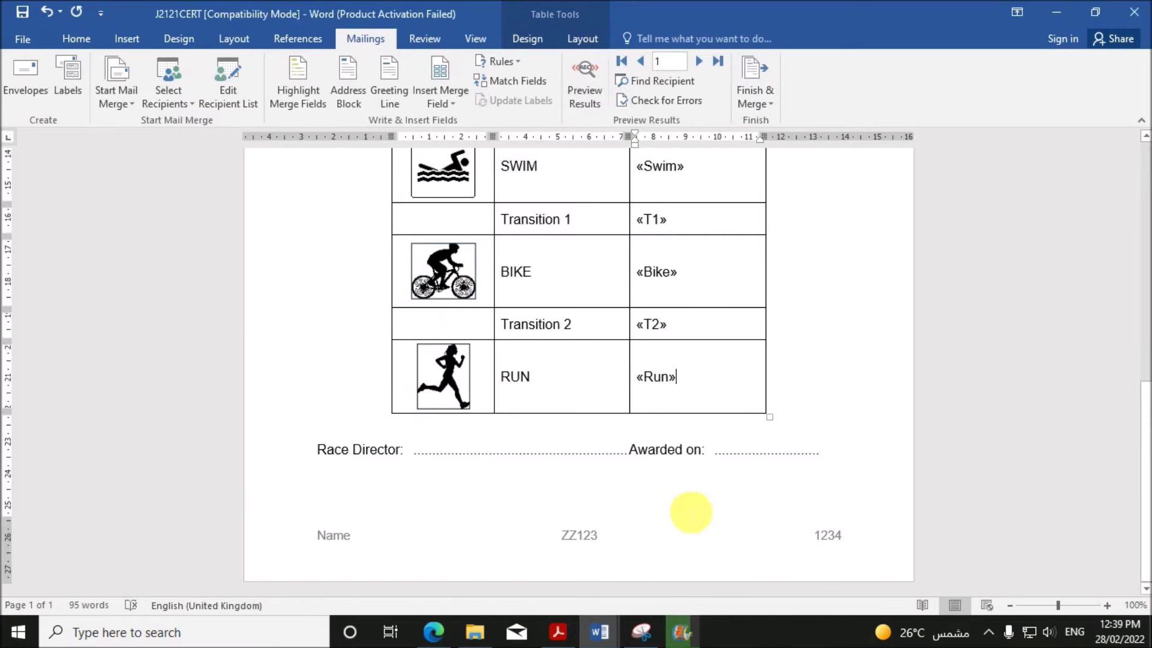
- Toggle the certificate's date field to display its field code instead of the date
scroll(690, 511, up, 5)
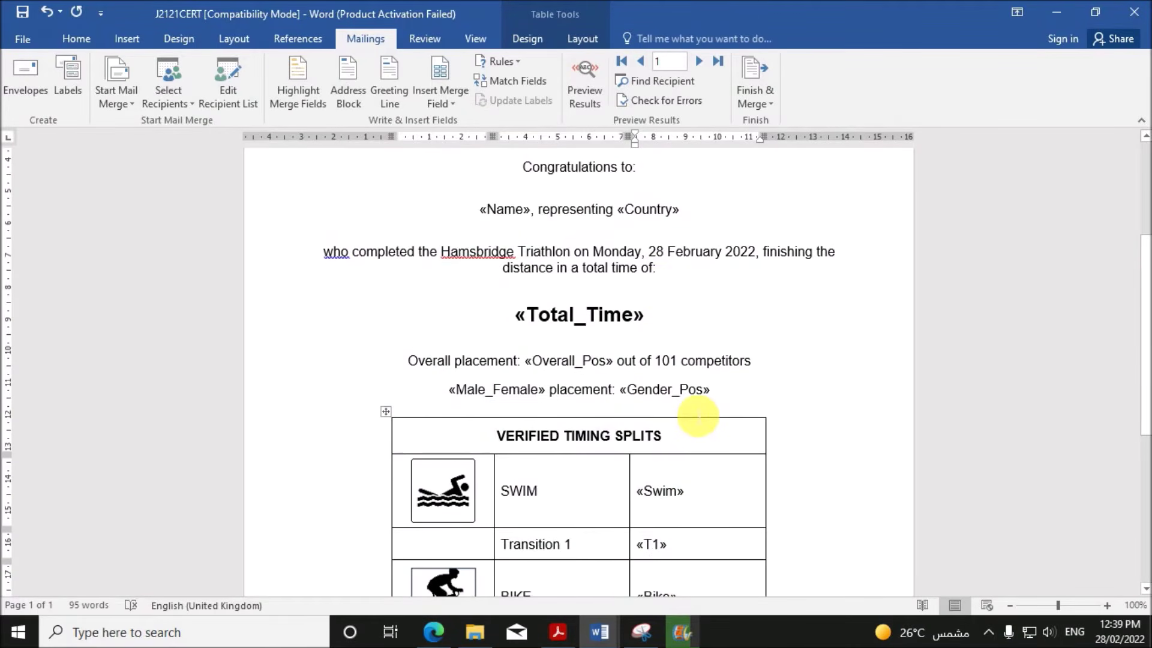
scroll(699, 417, up, 1)
drag(602, 299, 764, 304)
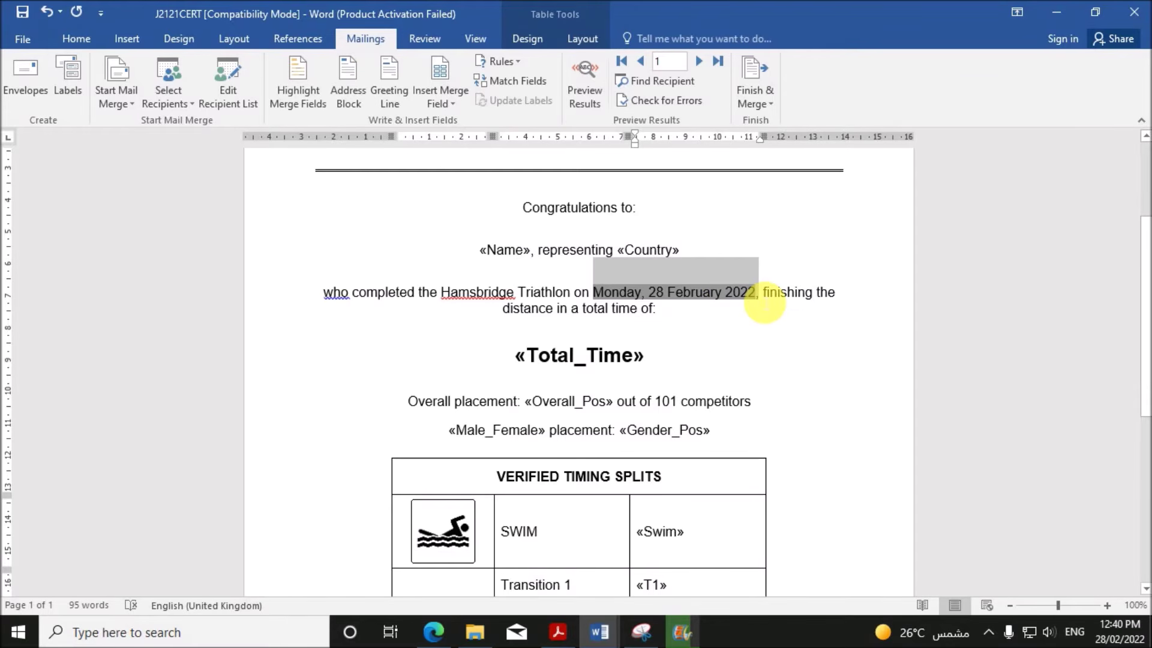
right_click(722, 287)
click(786, 426)
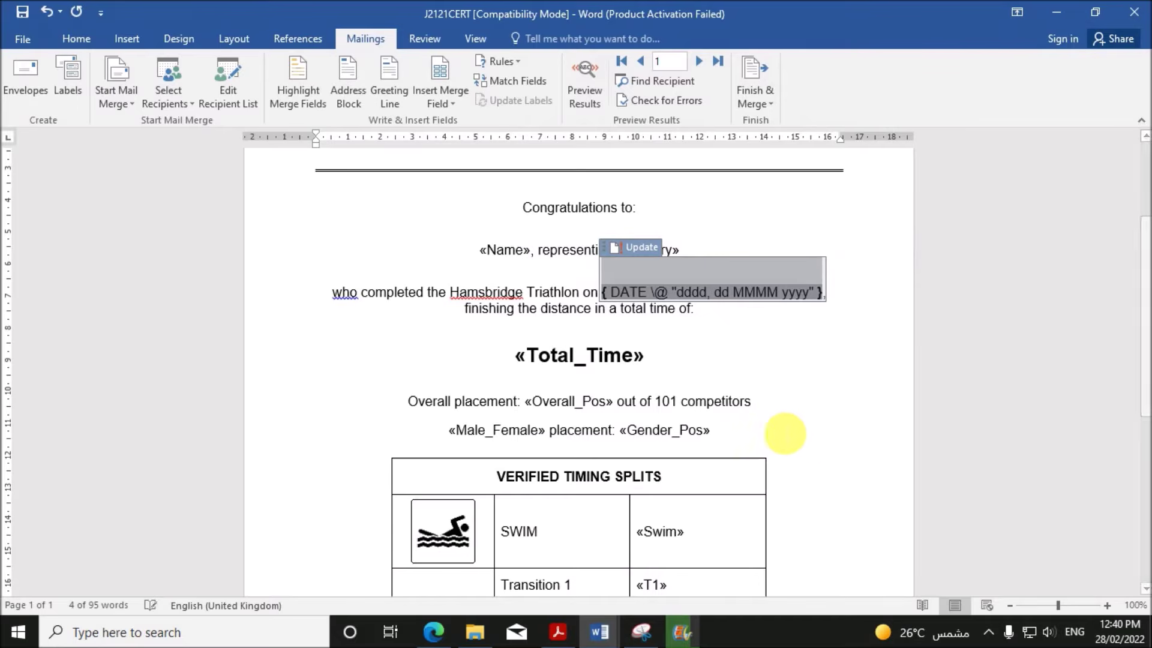
click(874, 283)
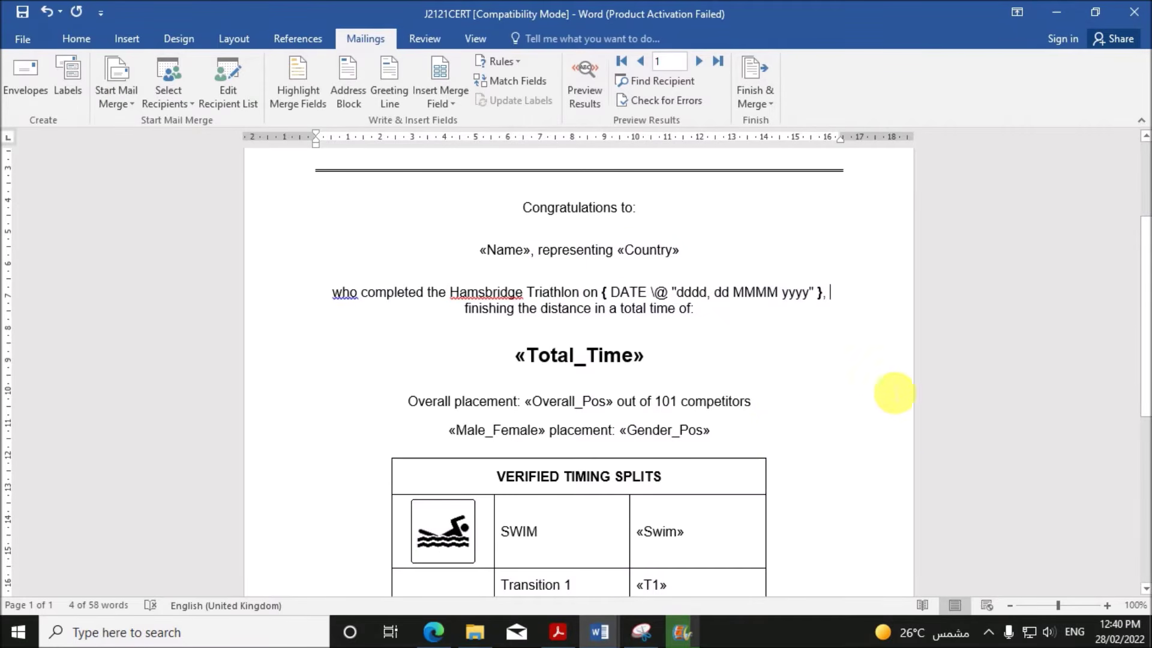
- Capture the DATE field code line with Snipping Tool and paste it under the EVIDENCE 7 heading in J2121EVIDENCE1234
click(545, 635)
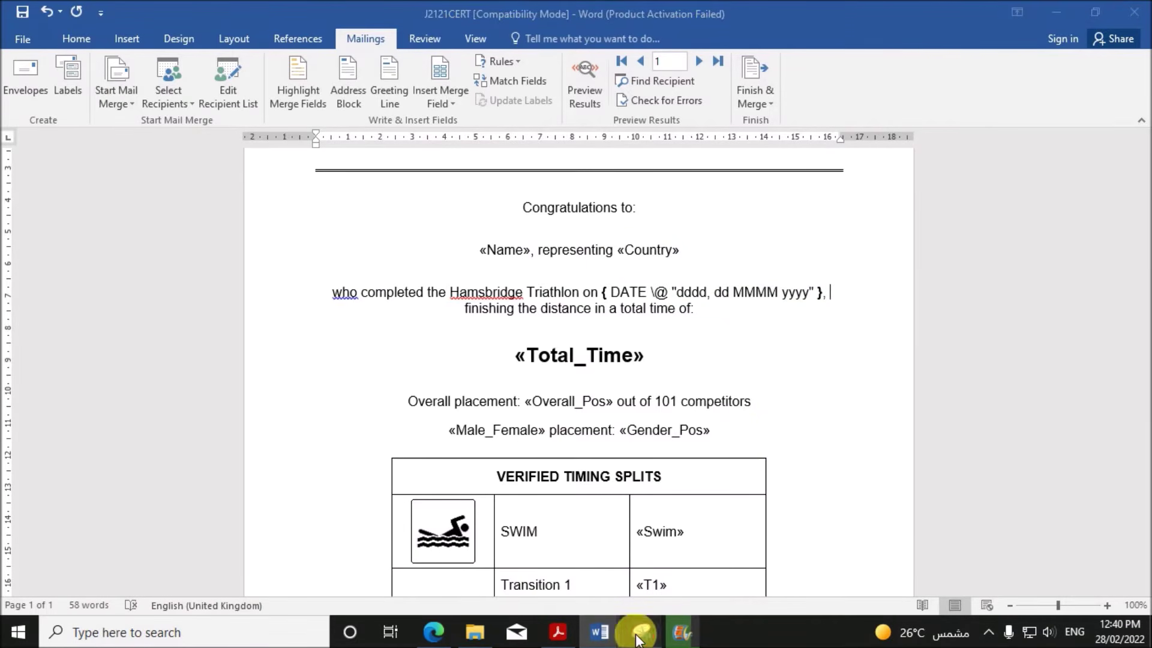
click(708, 248)
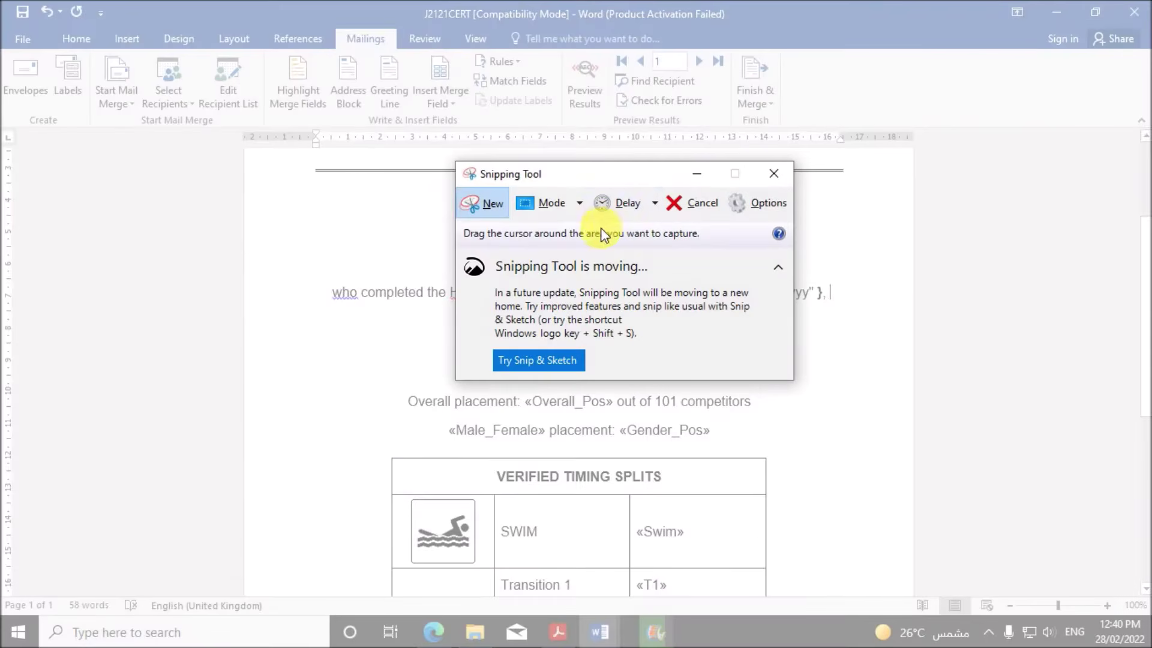
drag(532, 178, 197, 165)
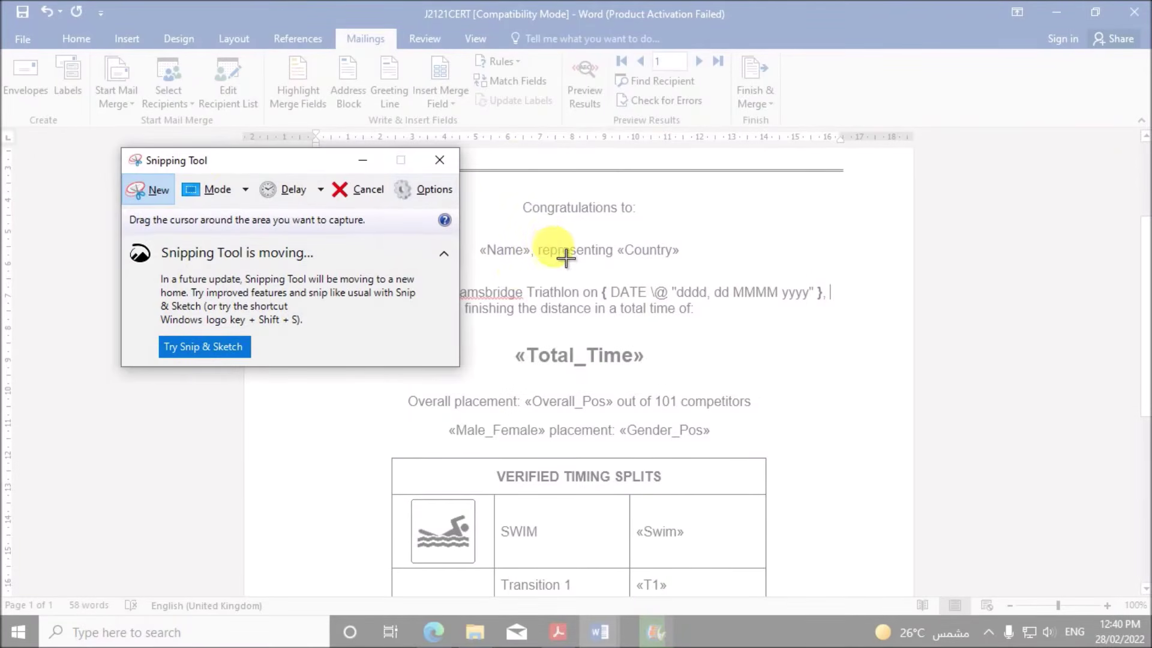
drag(515, 264, 837, 342)
click(600, 632)
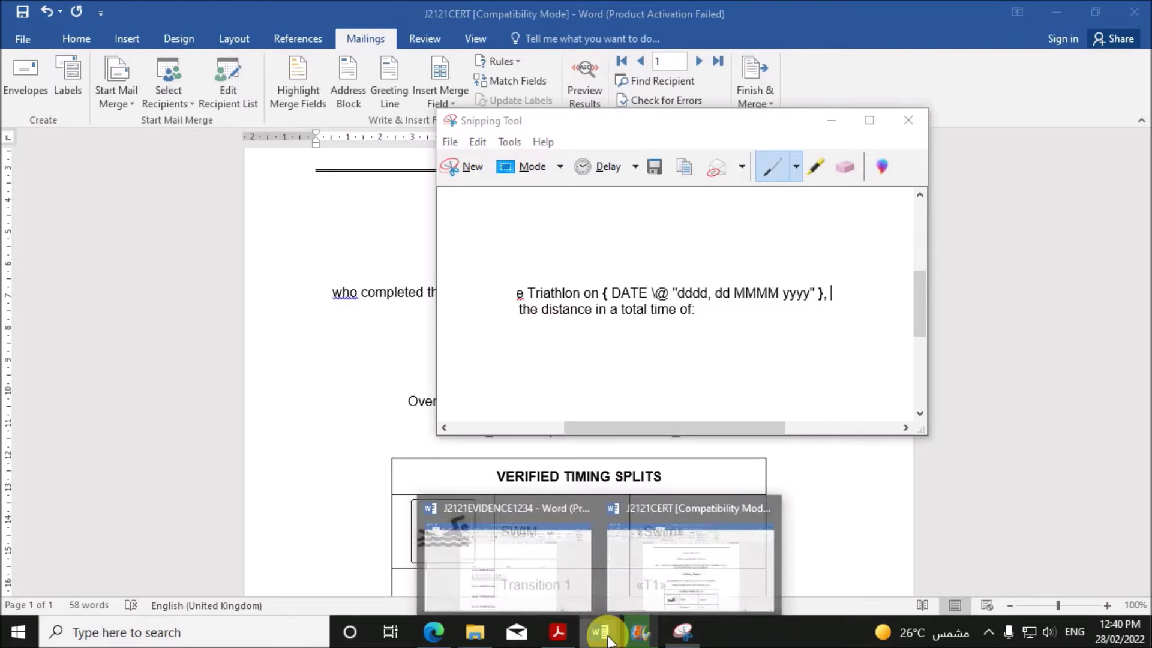
click(563, 575)
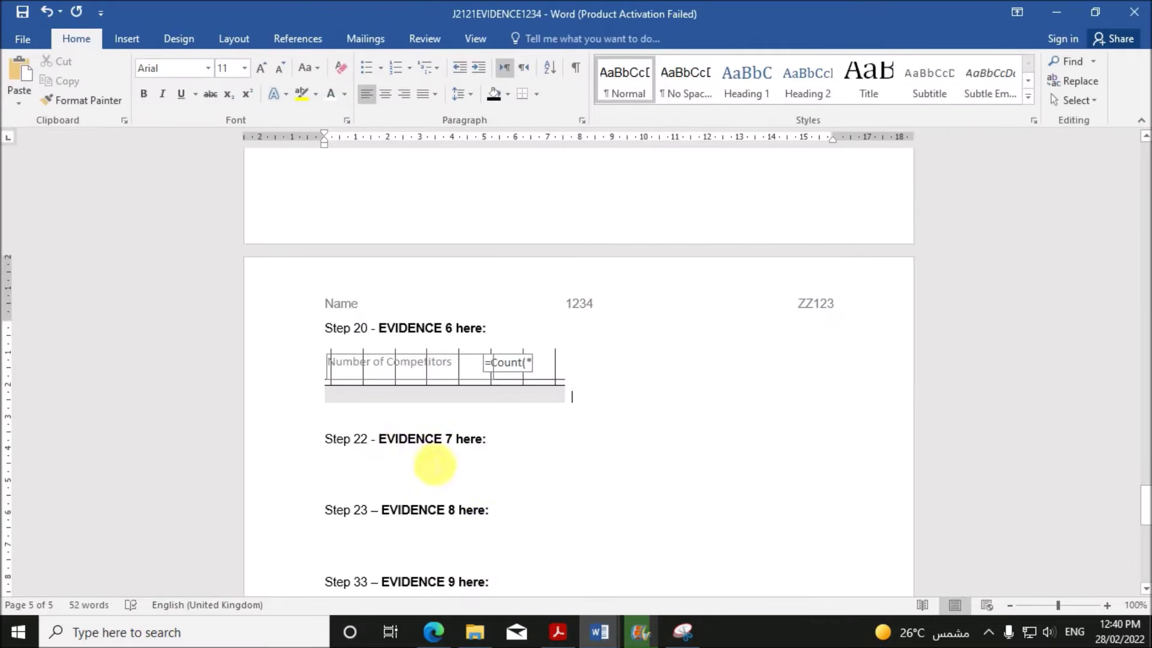
key(ctrl+v)
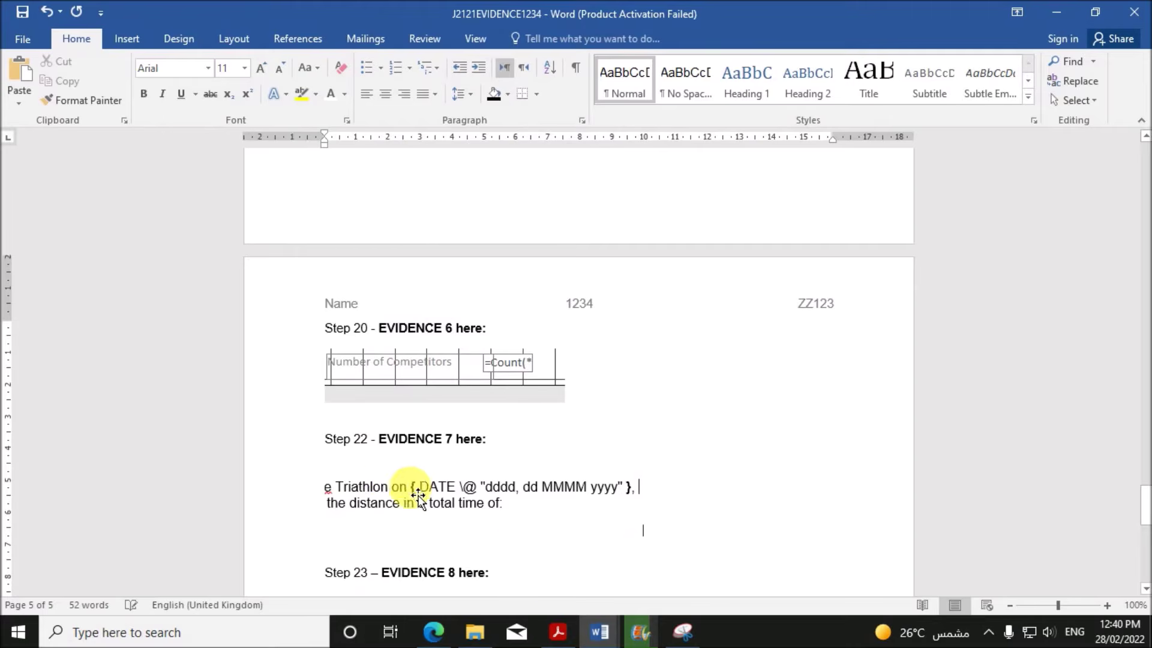
- Read the step 23 filter criteria and Evidence 8 instructions in the exam PDF in Acrobat
click(564, 633)
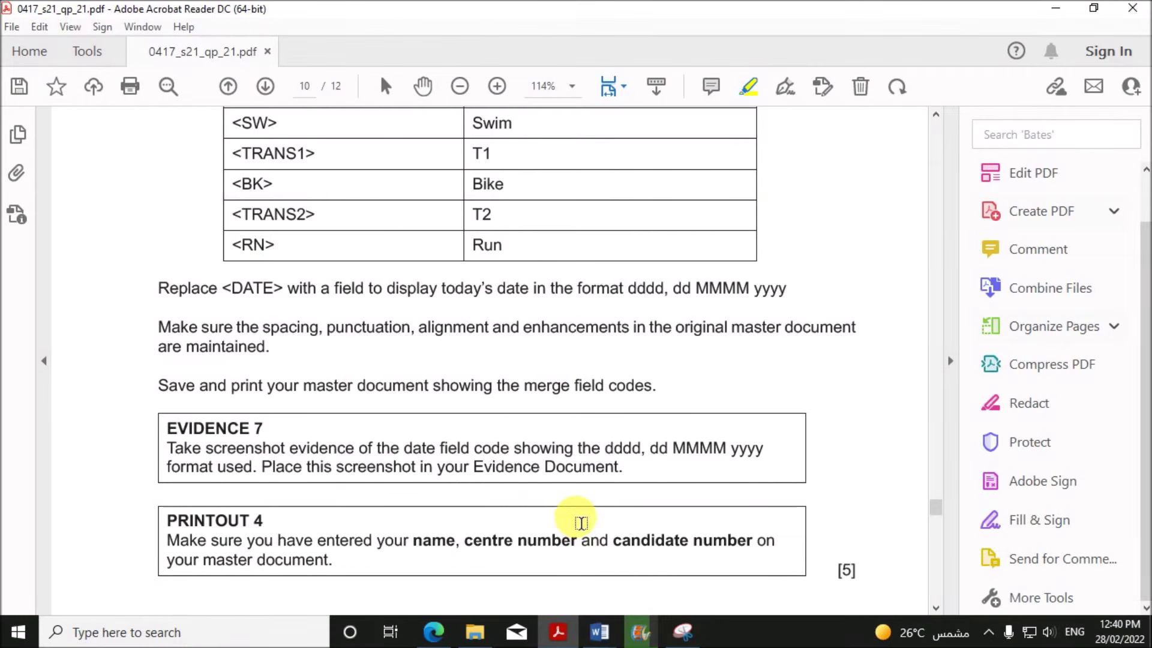
scroll(581, 523, down, 10)
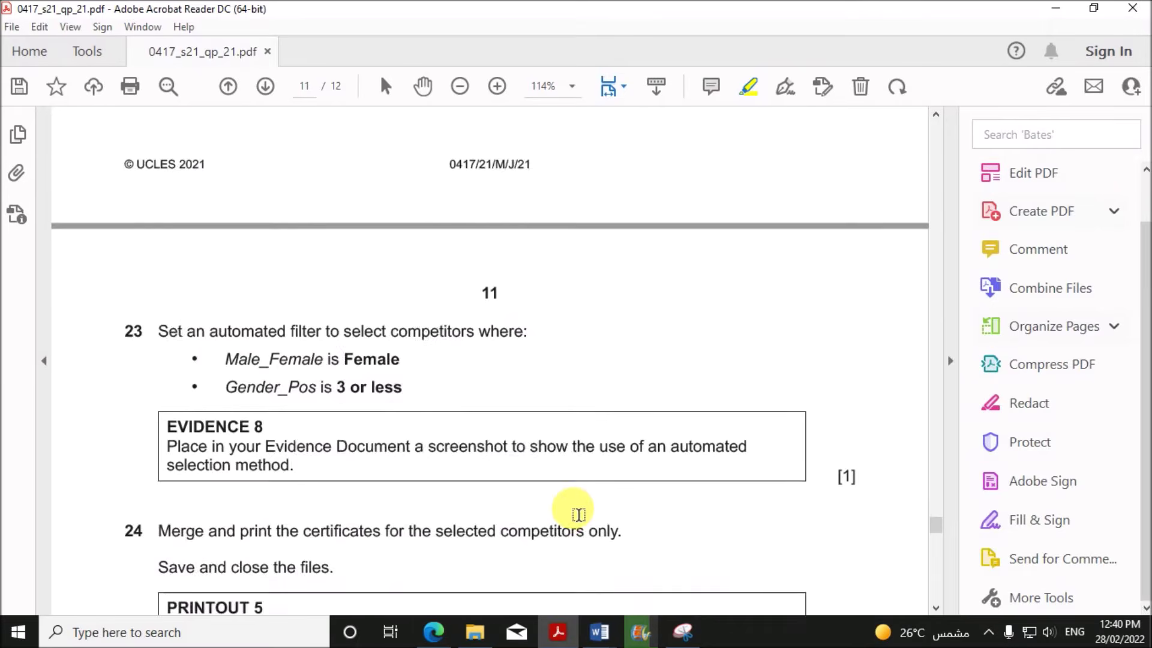
scroll(577, 514, down, 2)
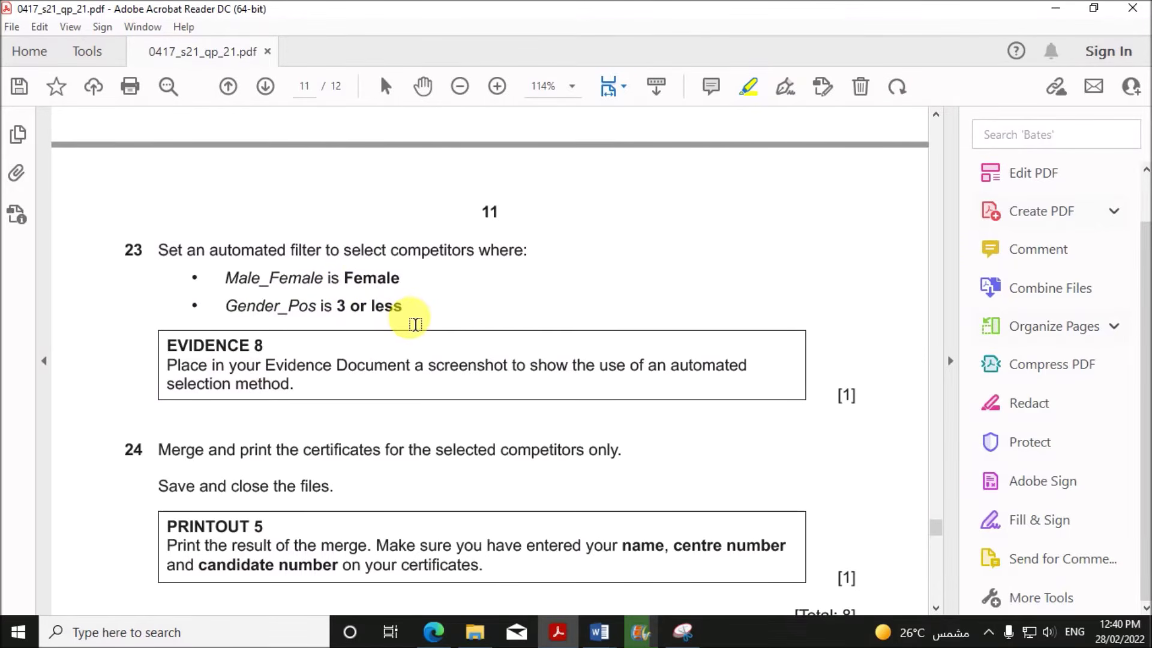
- In Word's J2121CERT, add a mail merge recipient filter condition where Male_Female is equal to Female
mouse_move(607, 627)
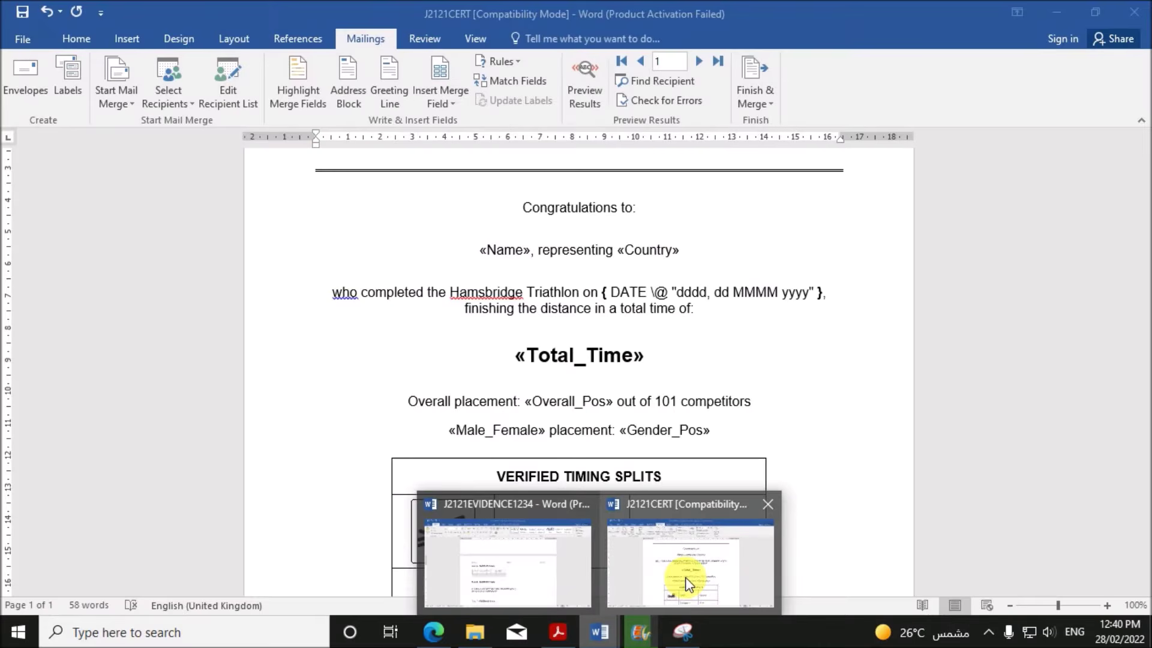
click(687, 582)
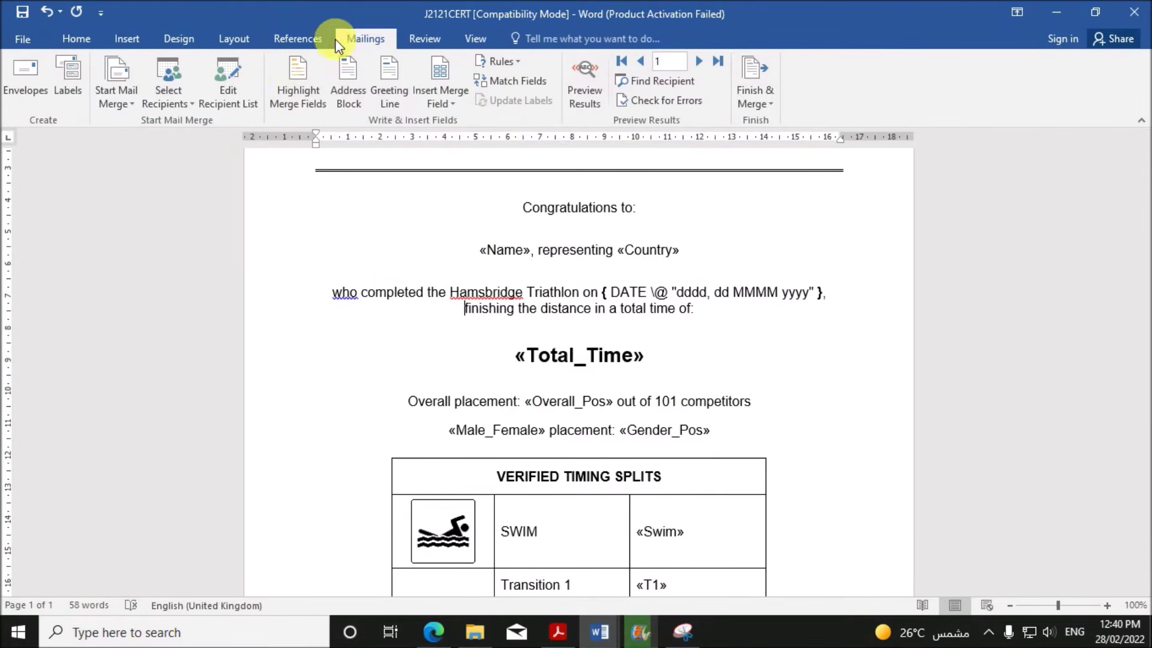
click(243, 87)
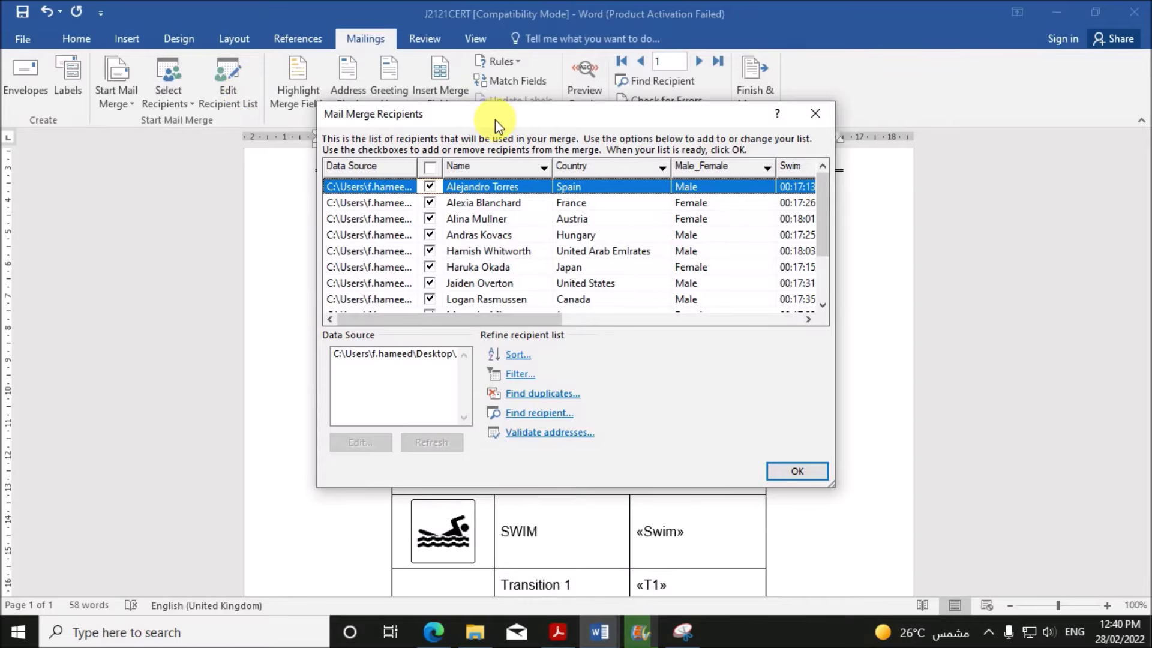
drag(495, 120, 357, 95)
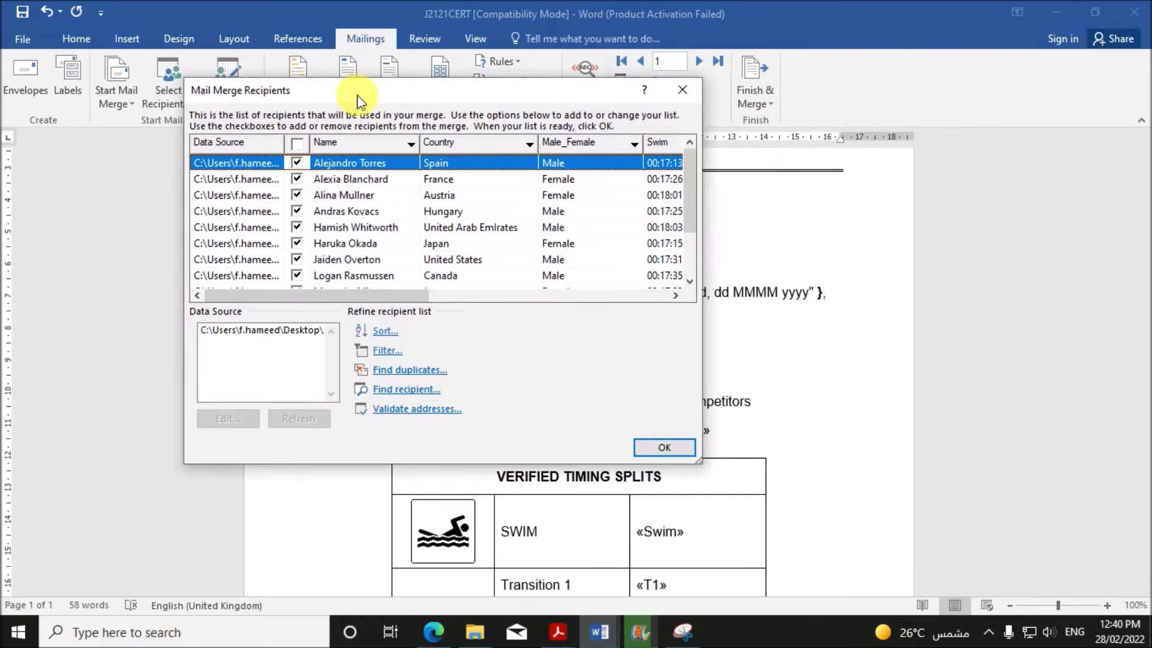
click(384, 351)
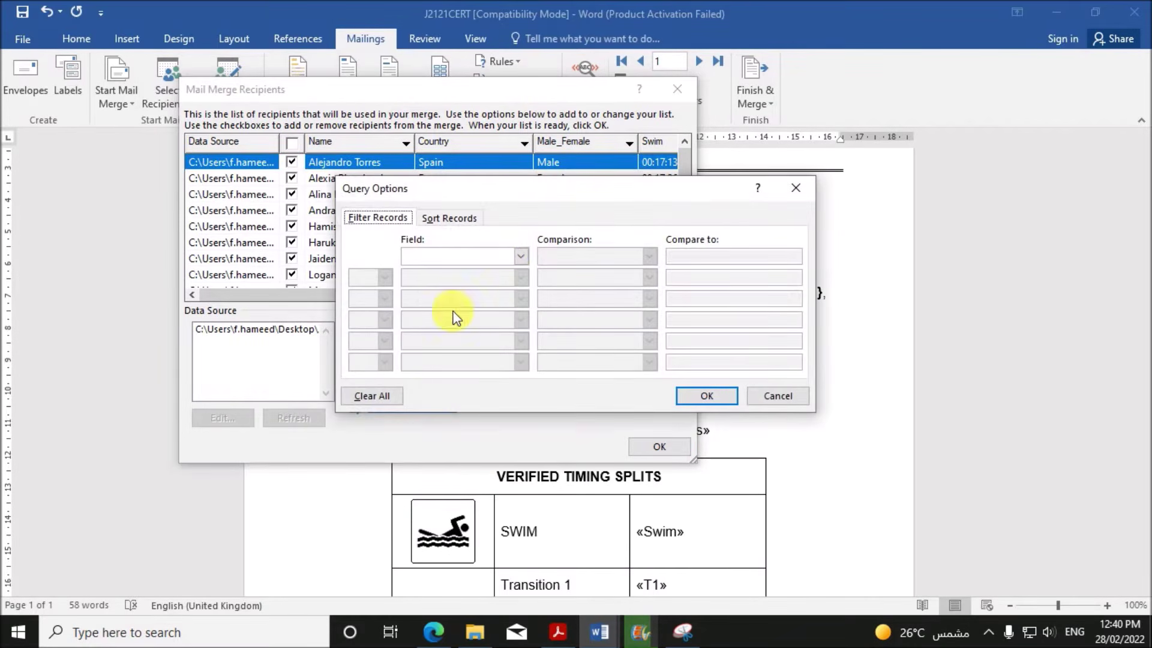
click(519, 258)
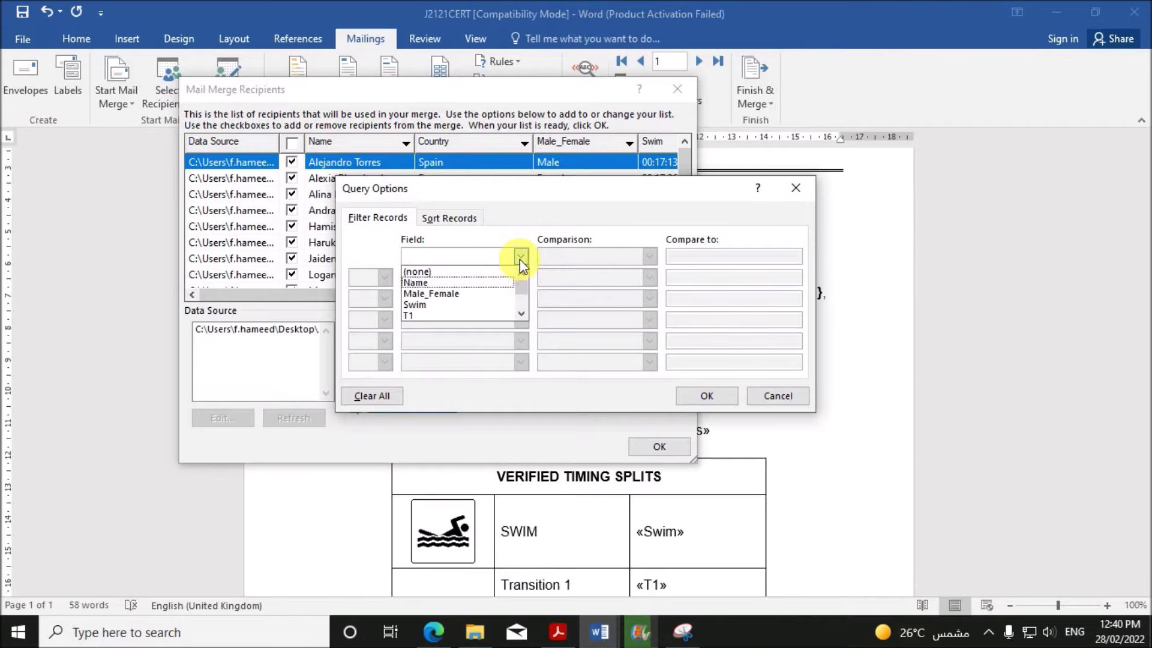
click(488, 294)
click(552, 629)
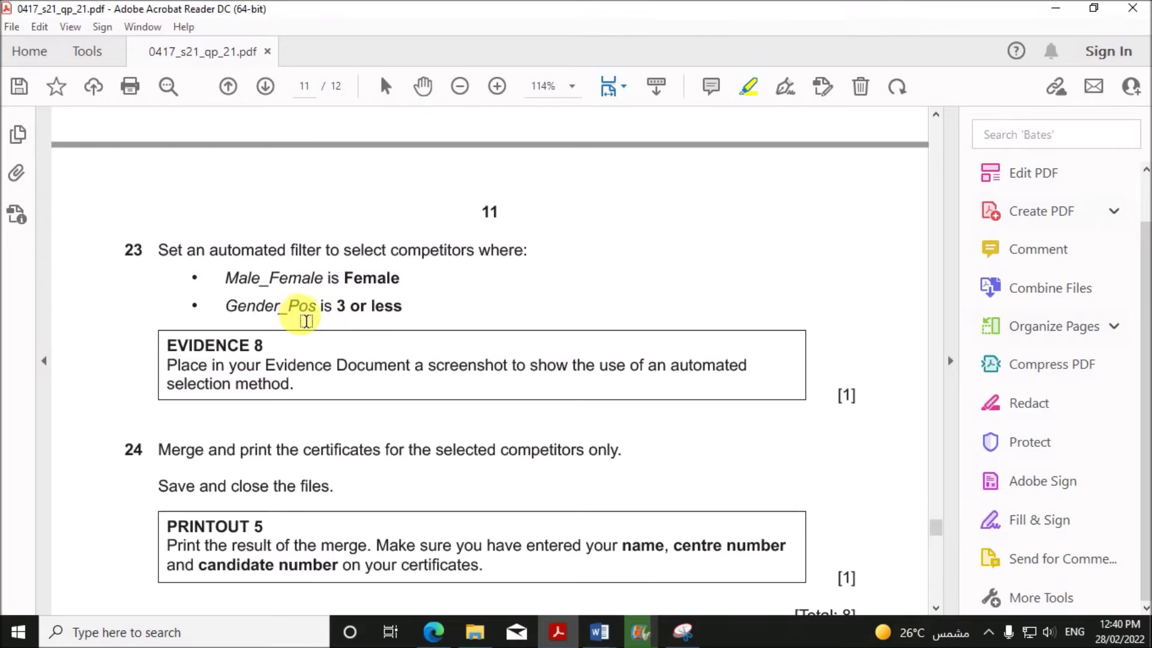
click(600, 630)
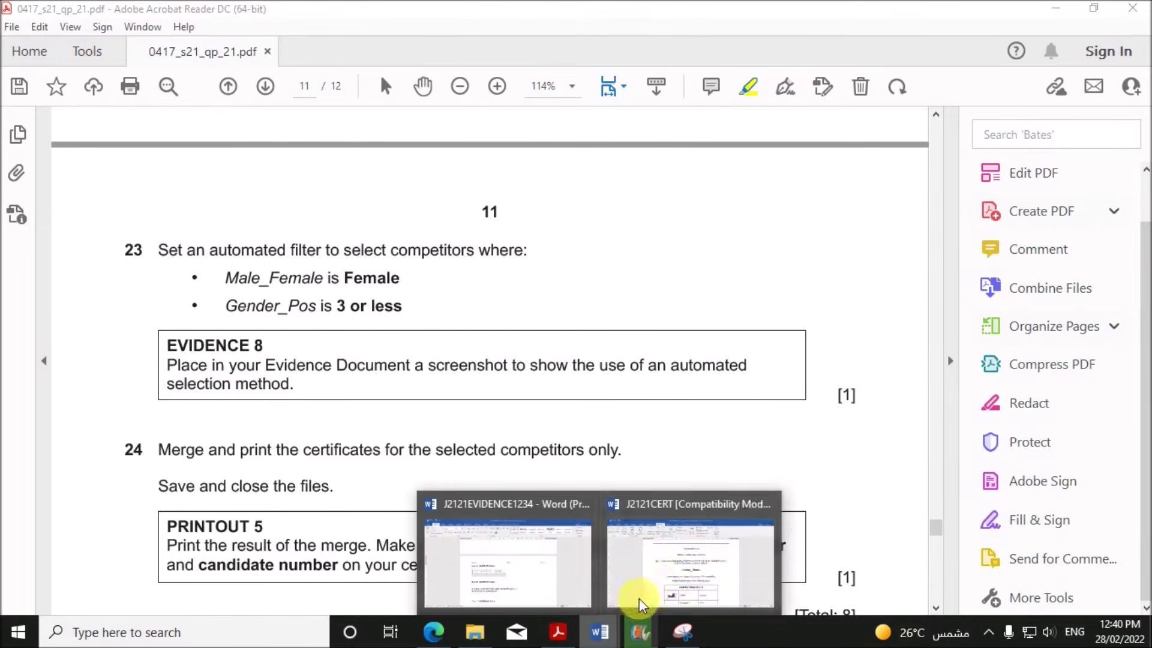
click(686, 557)
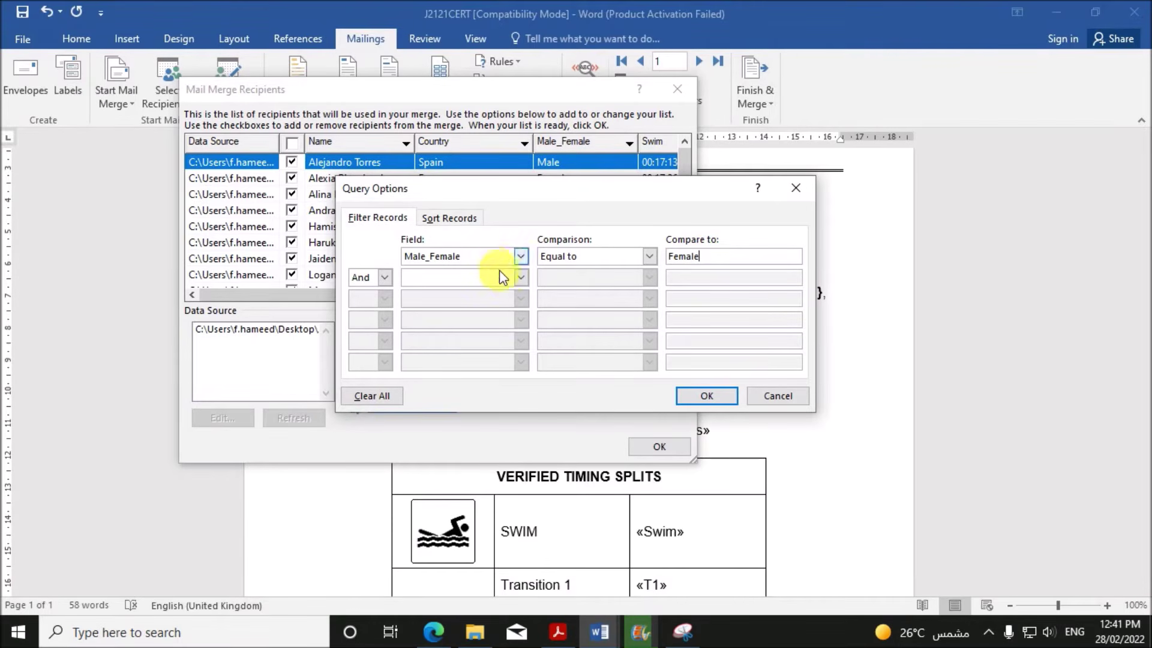
- Add a second filter condition joined with And where Gender_Pos is less than or equal to 3
click(521, 278)
scroll(520, 319, down, 5)
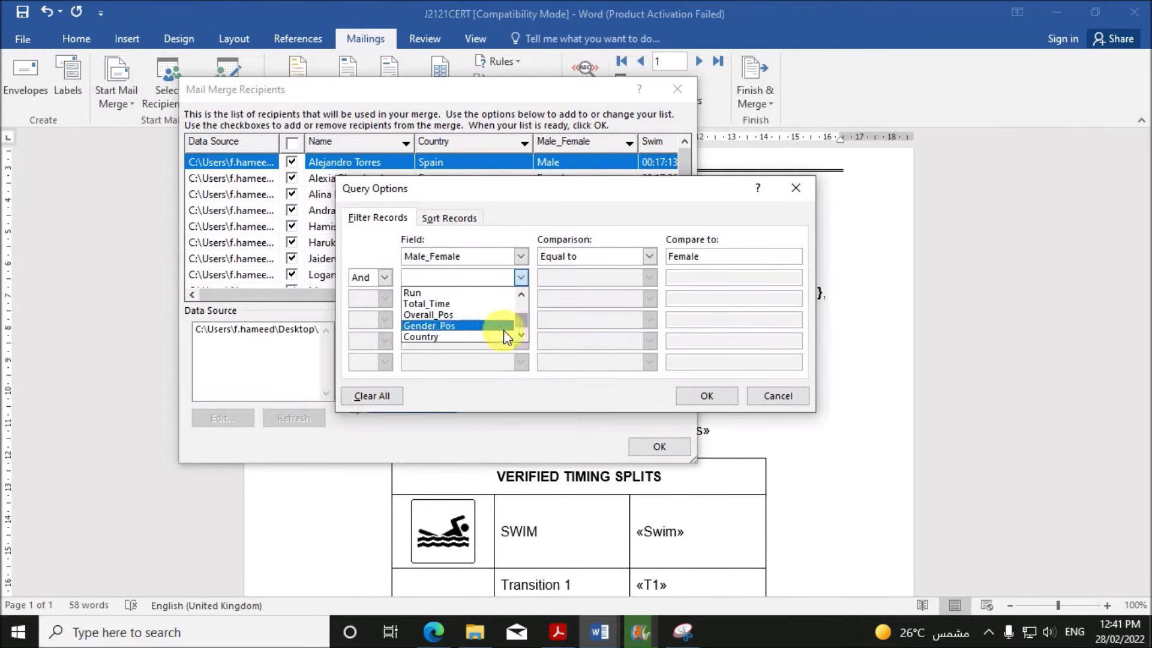
click(456, 325)
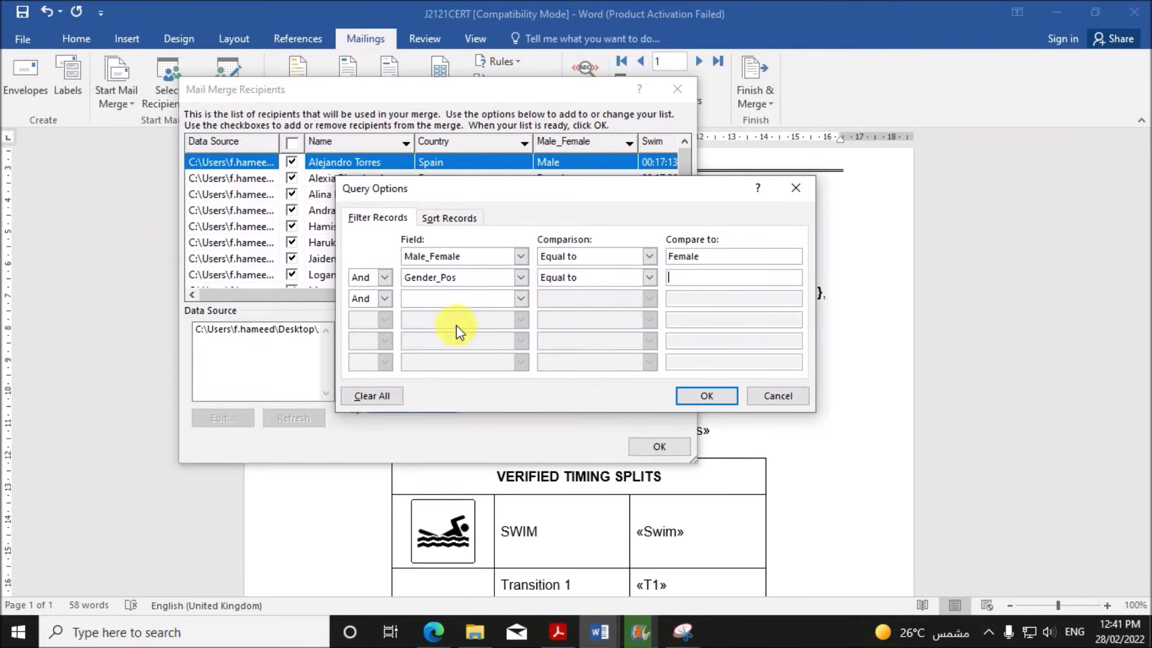
click(651, 278)
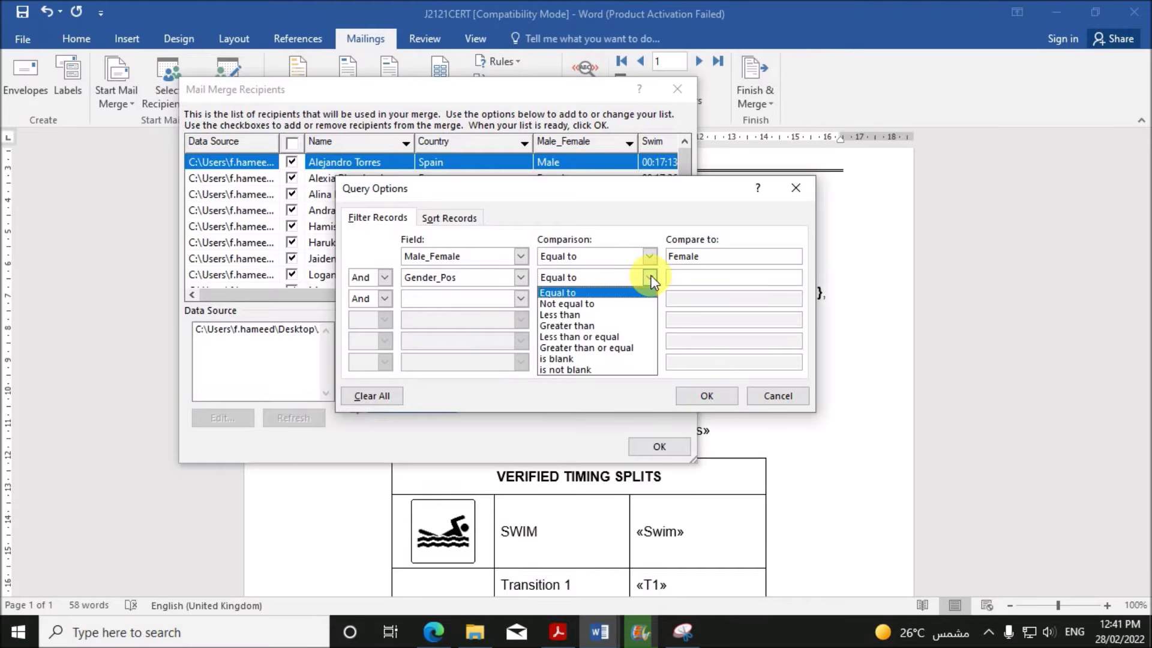
click(608, 340)
click(695, 279)
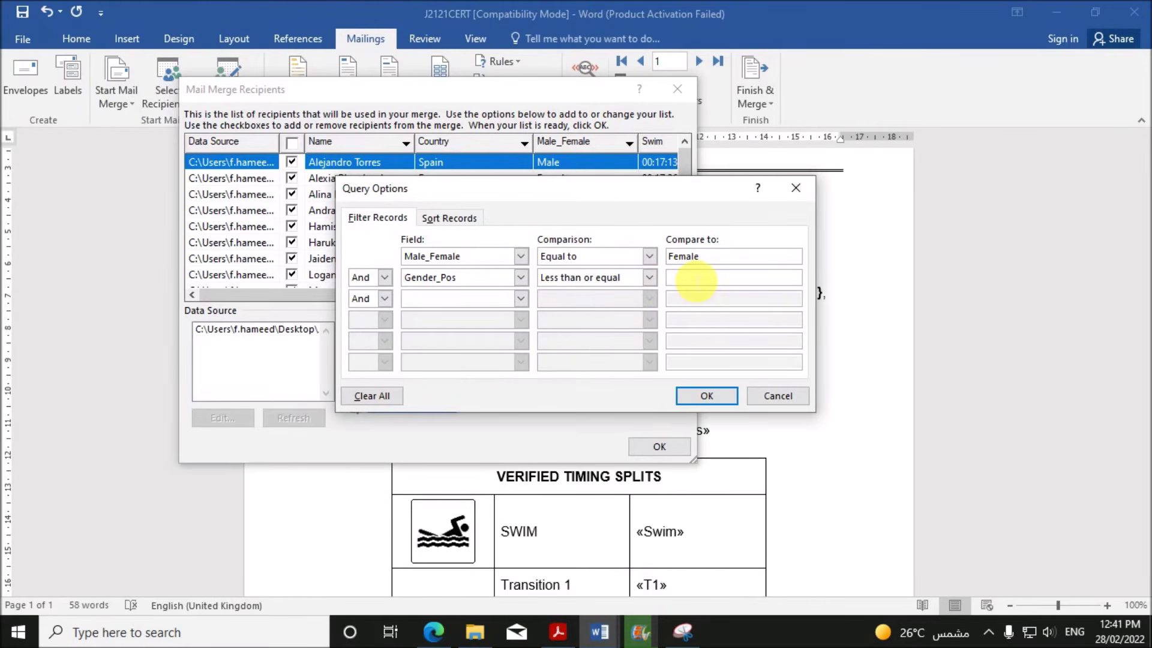
- Check the Evidence 8 screenshot requirement in the Acrobat PDF and return to the filter conditions in Word's J2121CERT
click(558, 631)
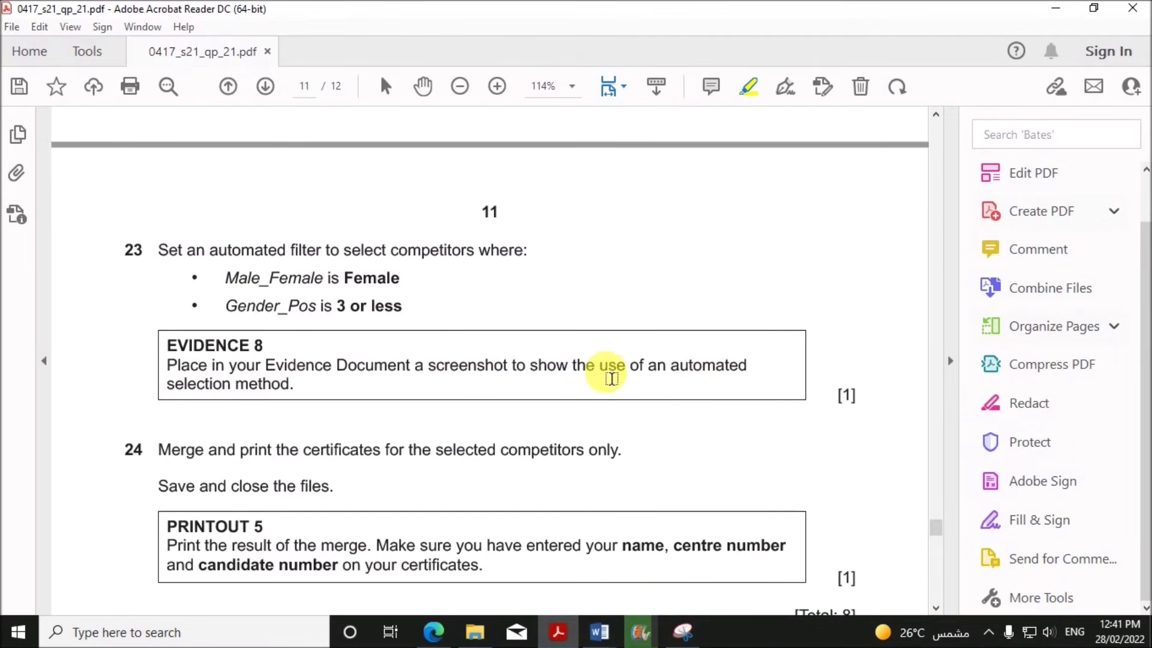
mouse_move(600, 630)
click(690, 543)
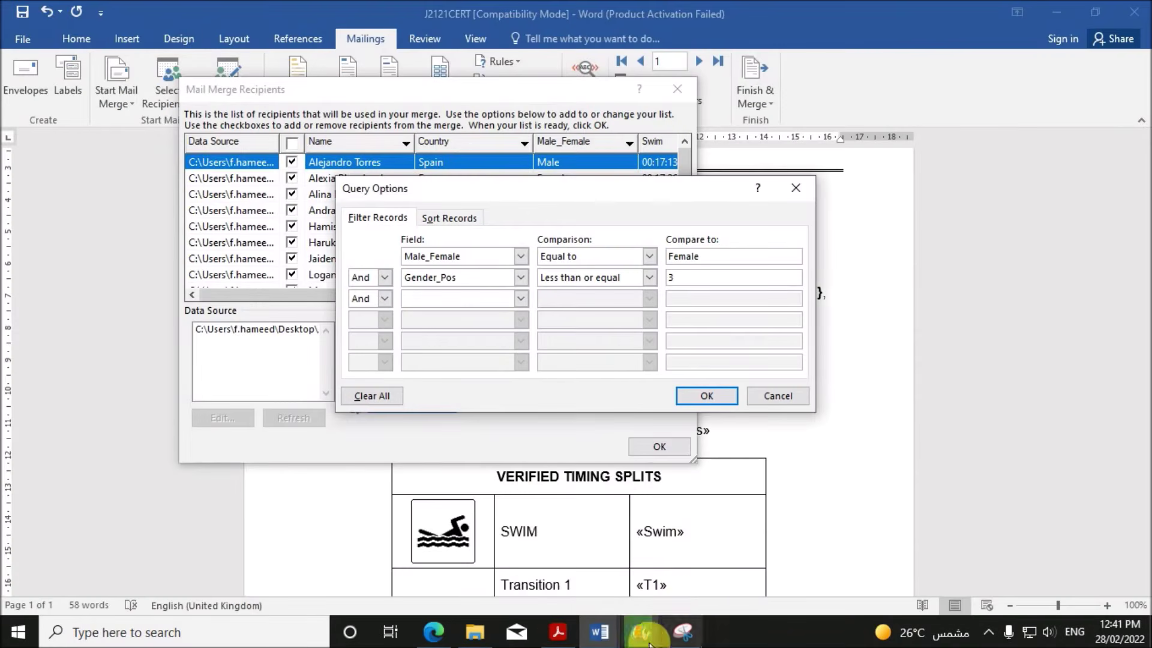
- Capture the Query Options filter conditions and the recipient list behind them as a screenshot with Snipping Tool
click(683, 631)
click(468, 159)
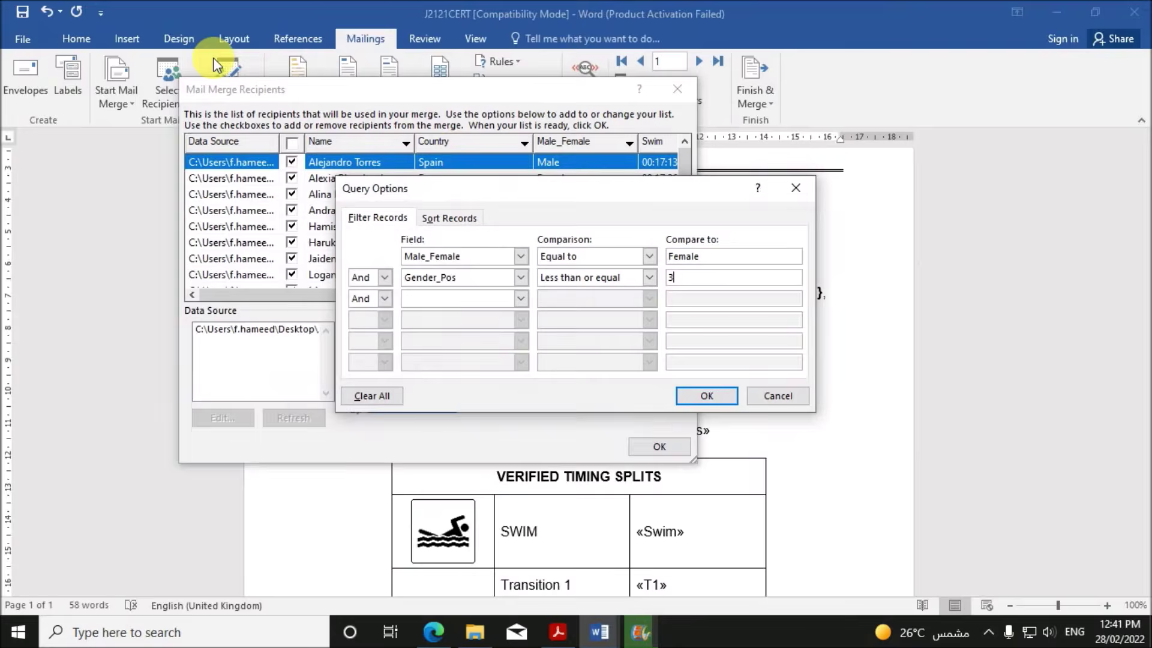
drag(184, 71, 834, 435)
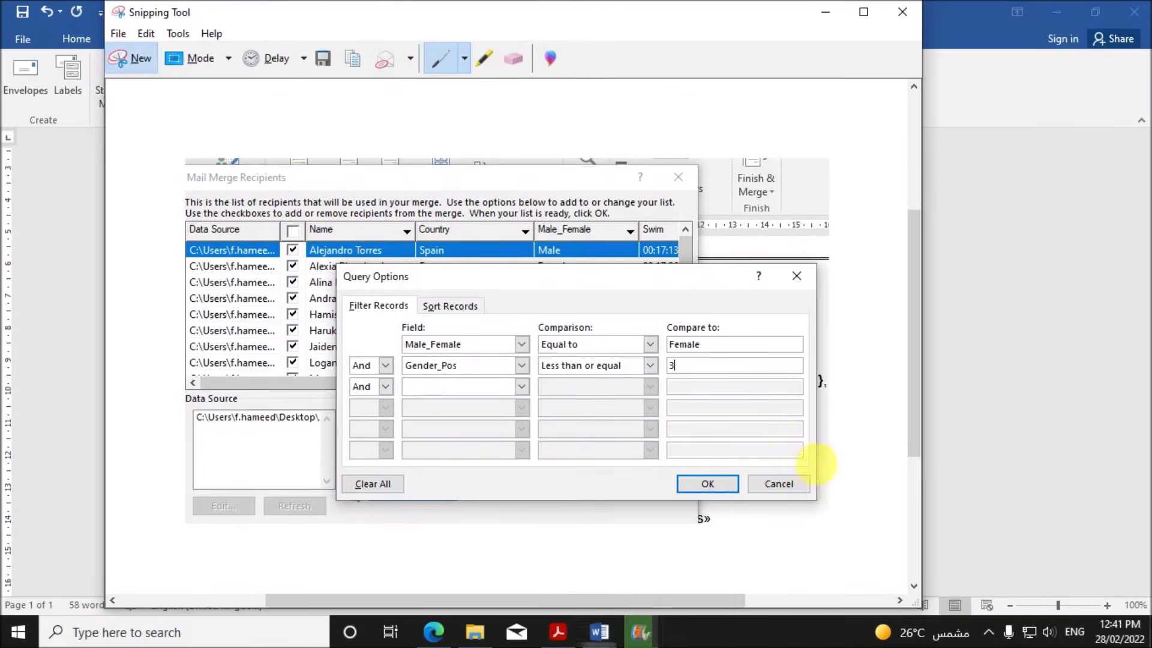
- Return to Word's J2121CERT, apply the two filter conditions and accept the filtered mail merge recipient list
mouse_move(600, 632)
click(531, 585)
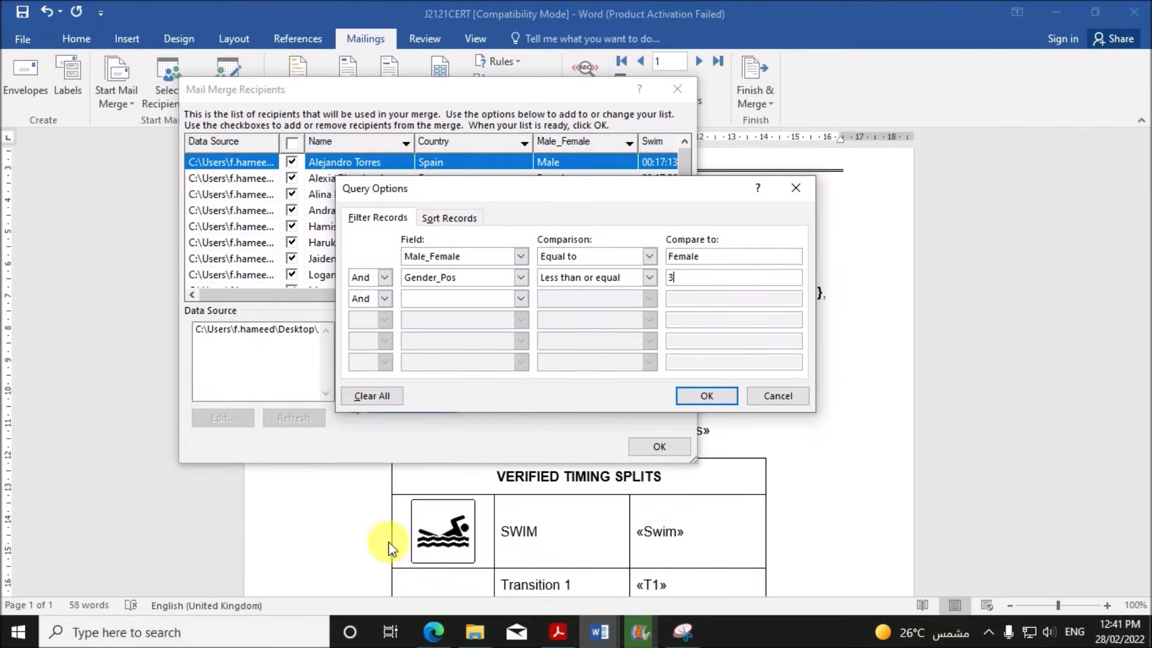
click(694, 393)
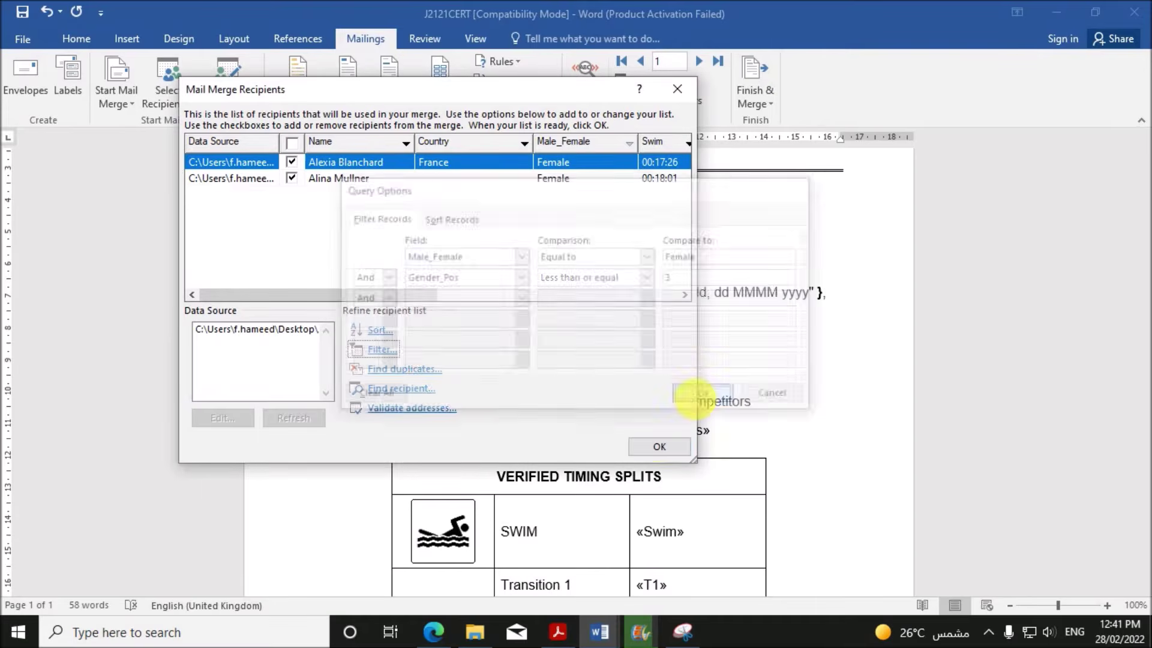
click(660, 447)
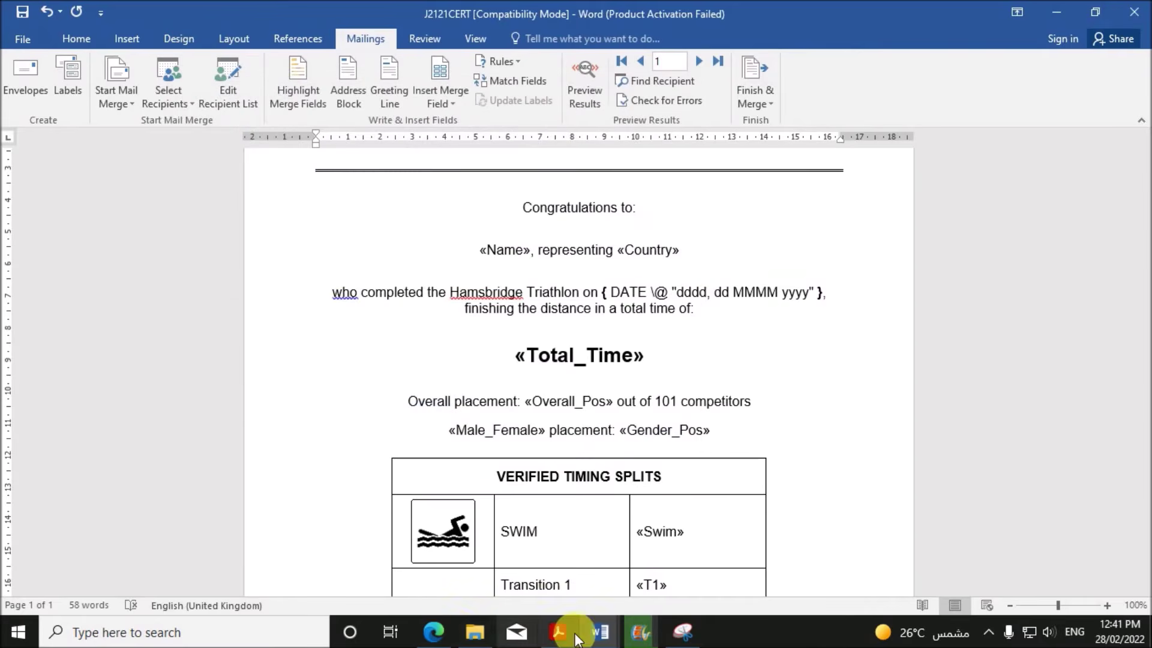
- Paste the filter screenshot under Step 23 – EVIDENCE 8 in the J2121EVIDENCE1234 document
mouse_move(599, 630)
click(540, 580)
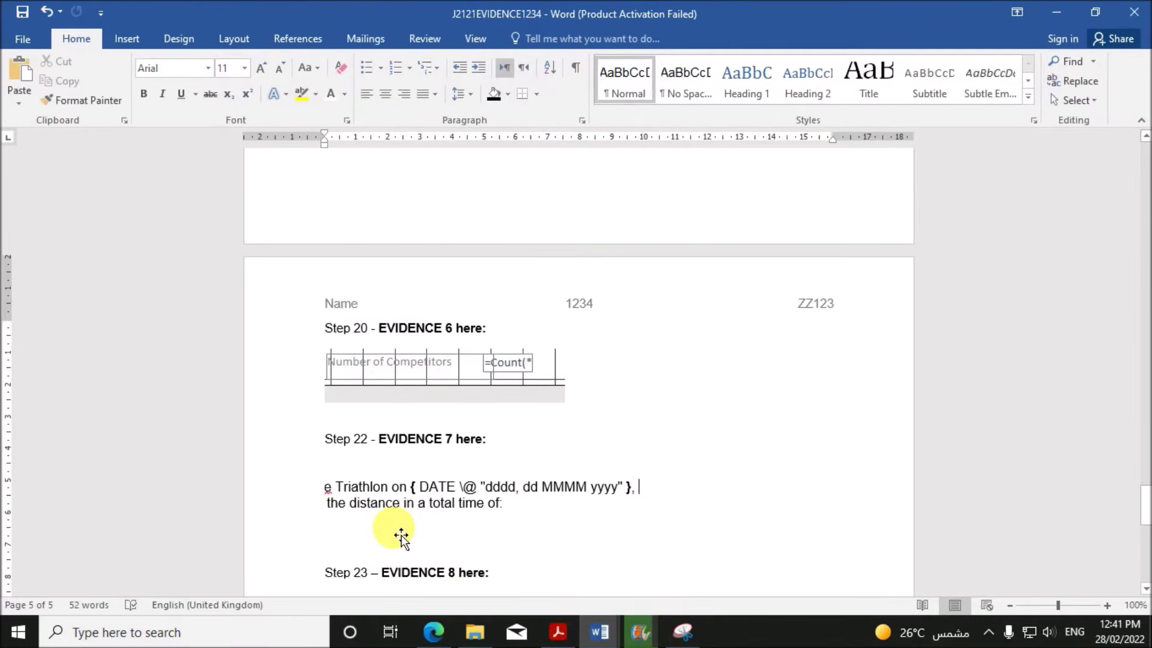
scroll(399, 528, down, 6)
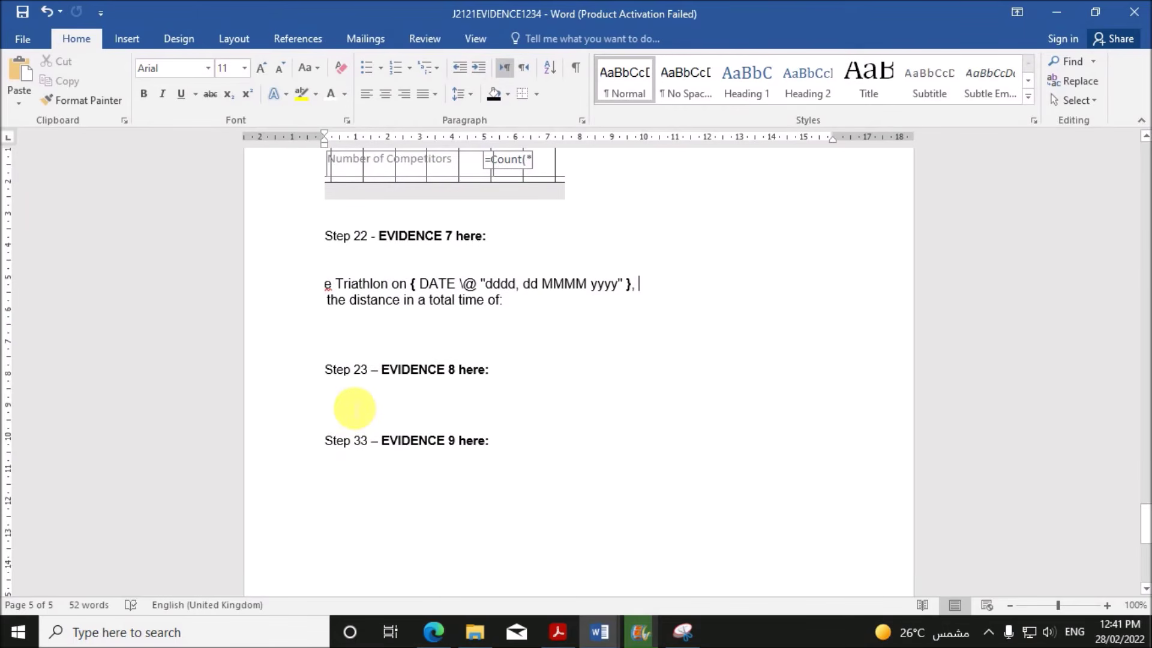
key(ctrl+v)
scroll(354, 411, down, 5)
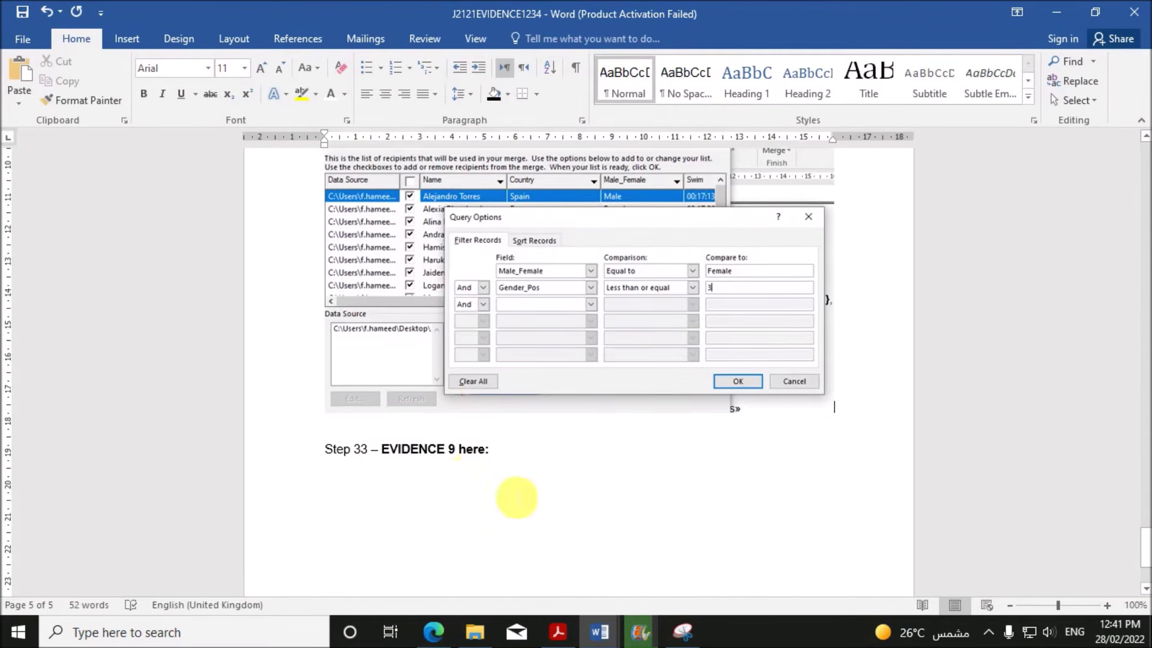
- In the exam PDF in Acrobat, highlight "the certificates for the selected competitors only." in step 24
mouse_move(599, 632)
click(722, 577)
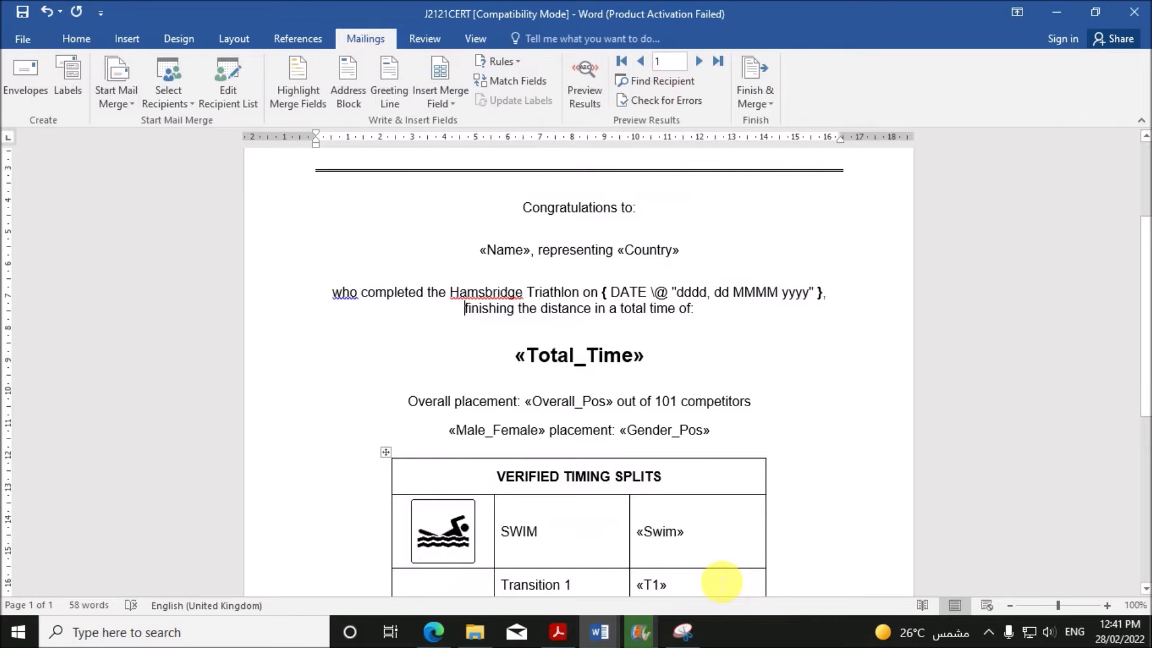
click(543, 637)
scroll(391, 407, down, 4)
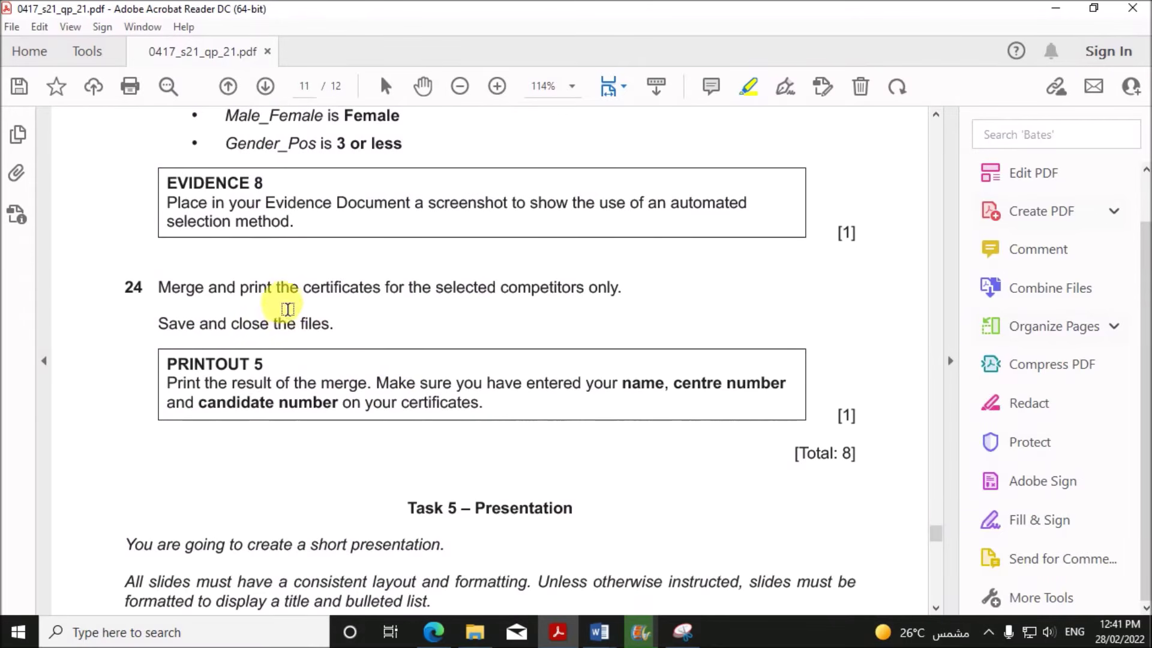
drag(278, 294, 624, 300)
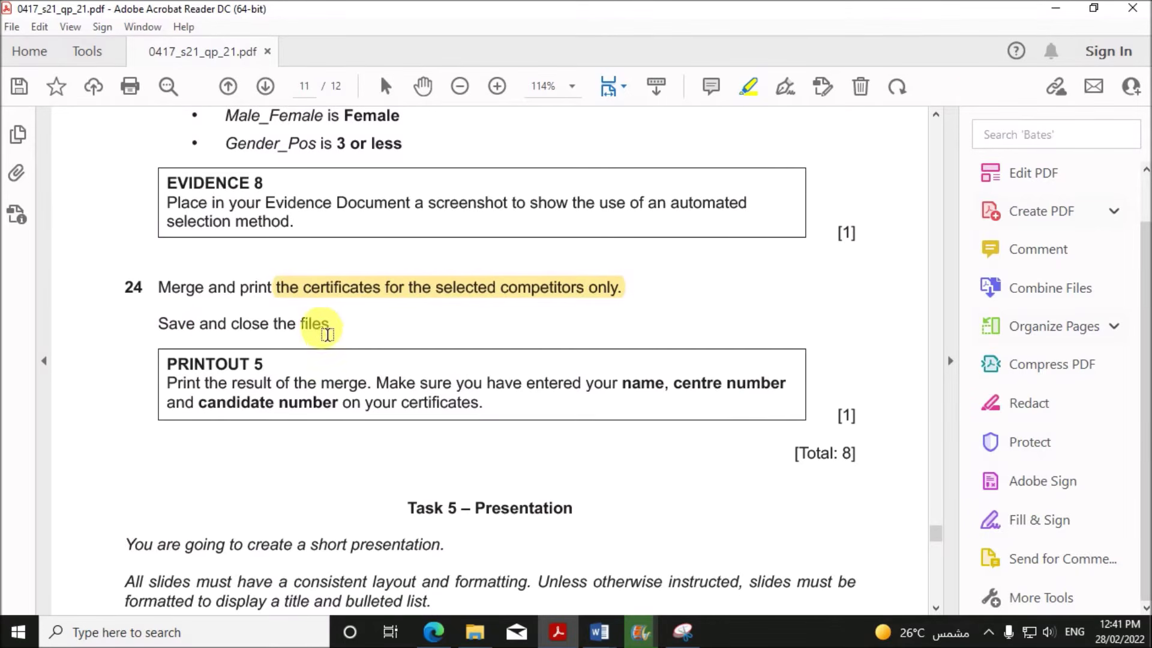
- In Word's J2121CERT, merge all filtered records into a new document and review the merged certificates
mouse_move(600, 632)
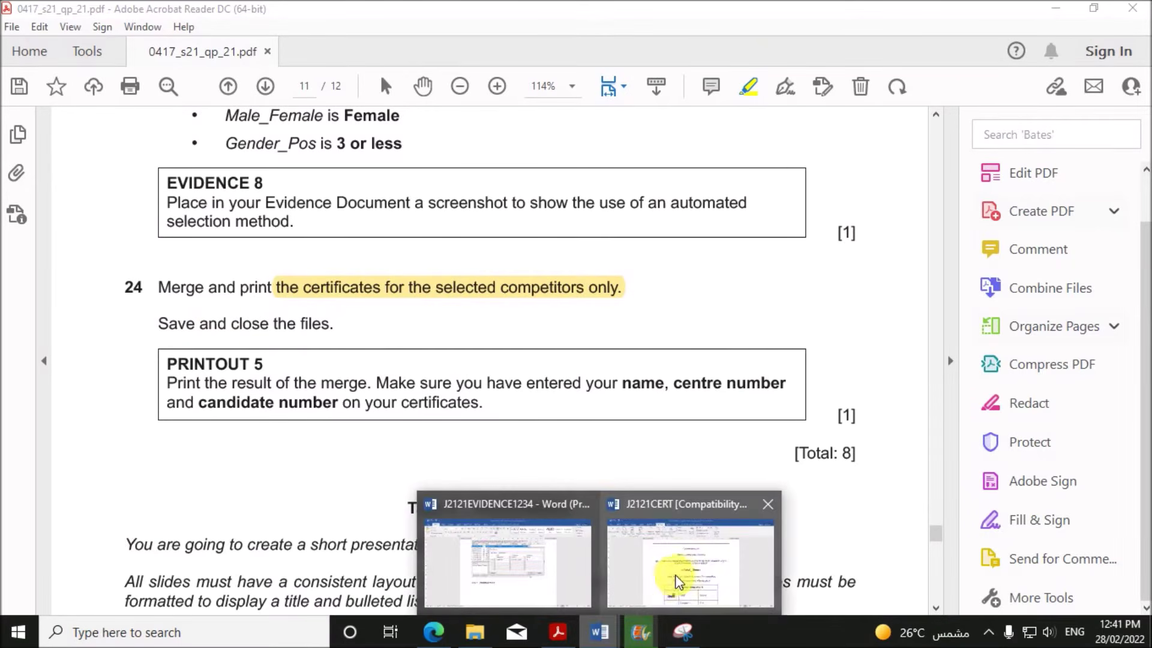
click(669, 558)
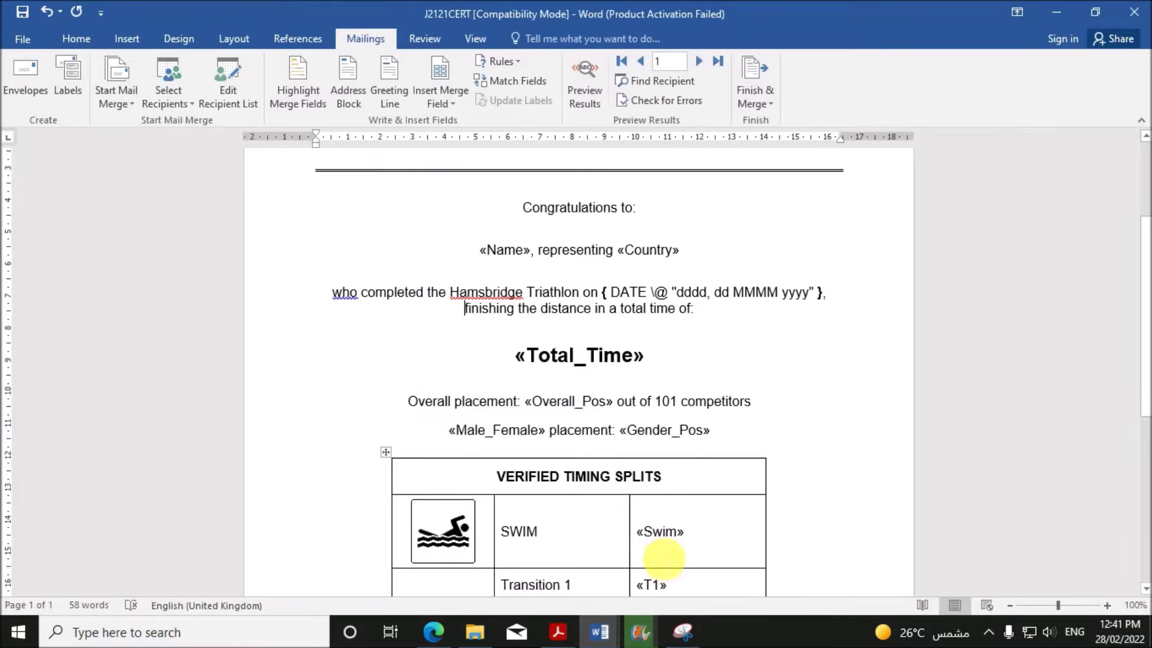
click(761, 108)
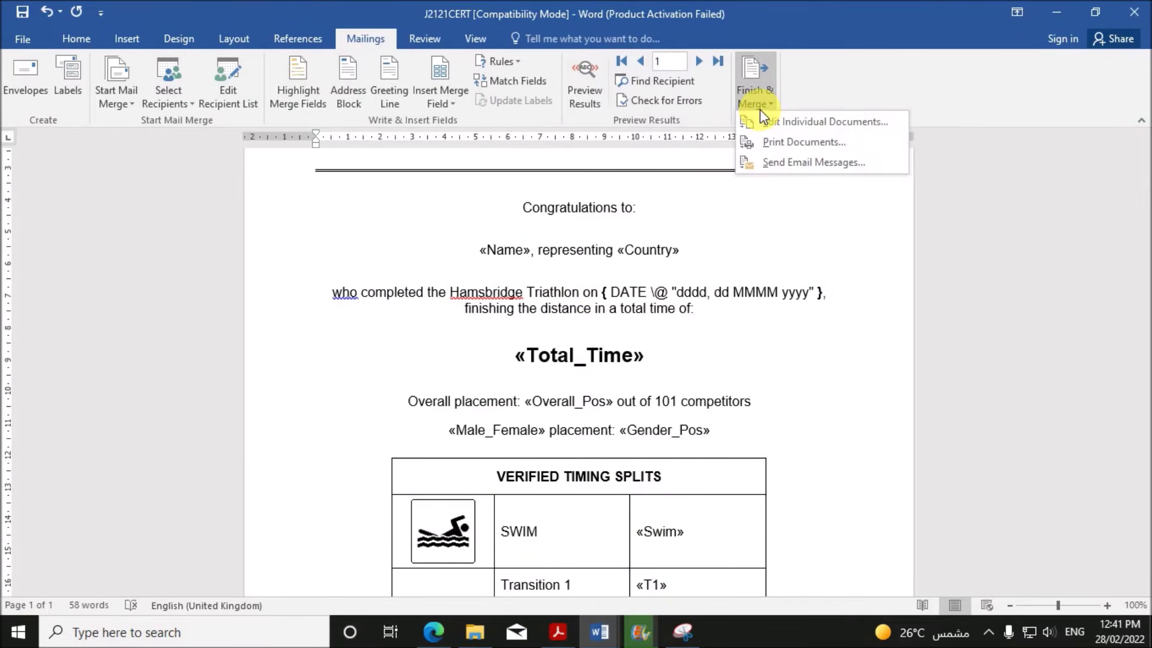
click(797, 121)
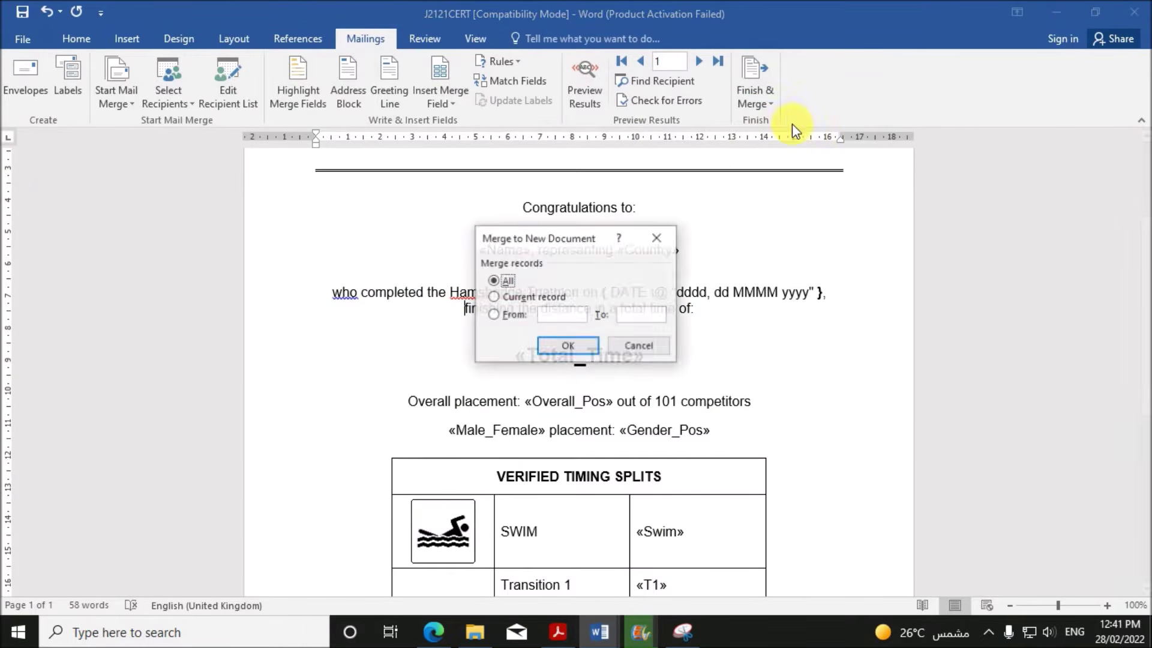
click(563, 347)
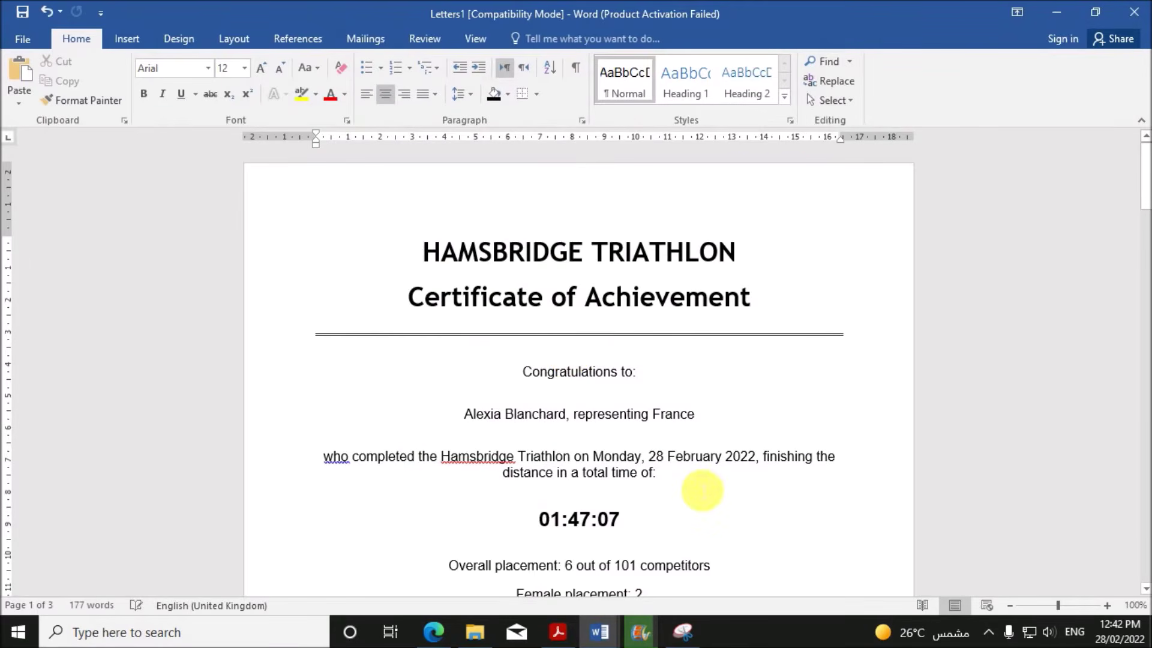
scroll(690, 458, down, 7)
scroll(691, 456, down, 20)
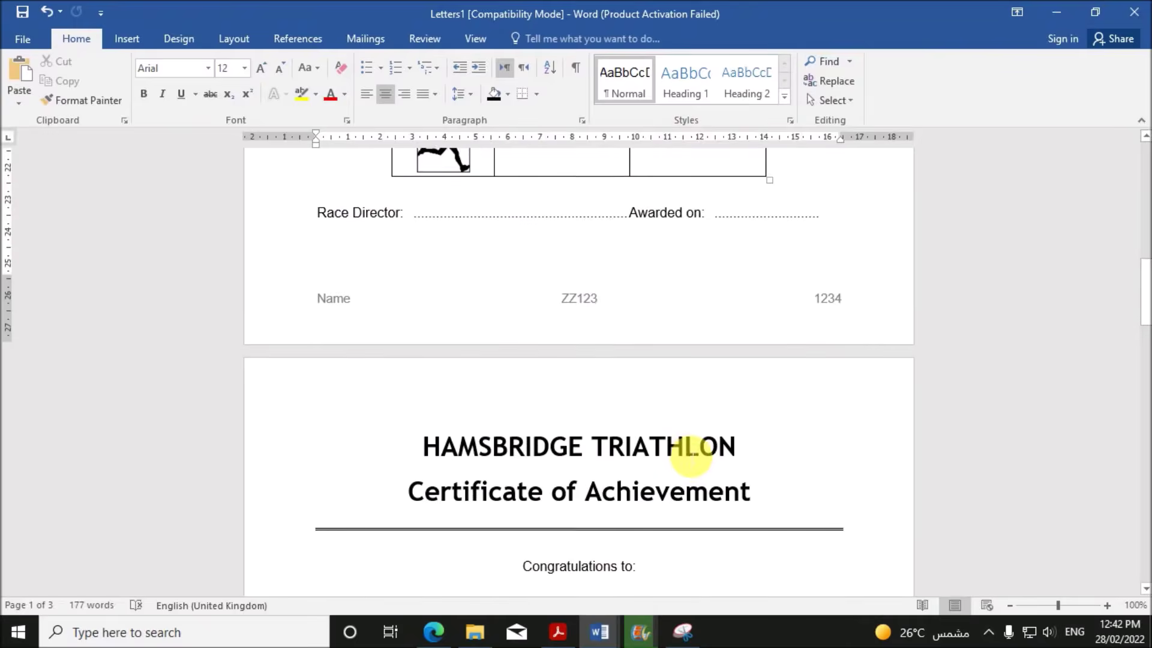
scroll(691, 456, down, 13)
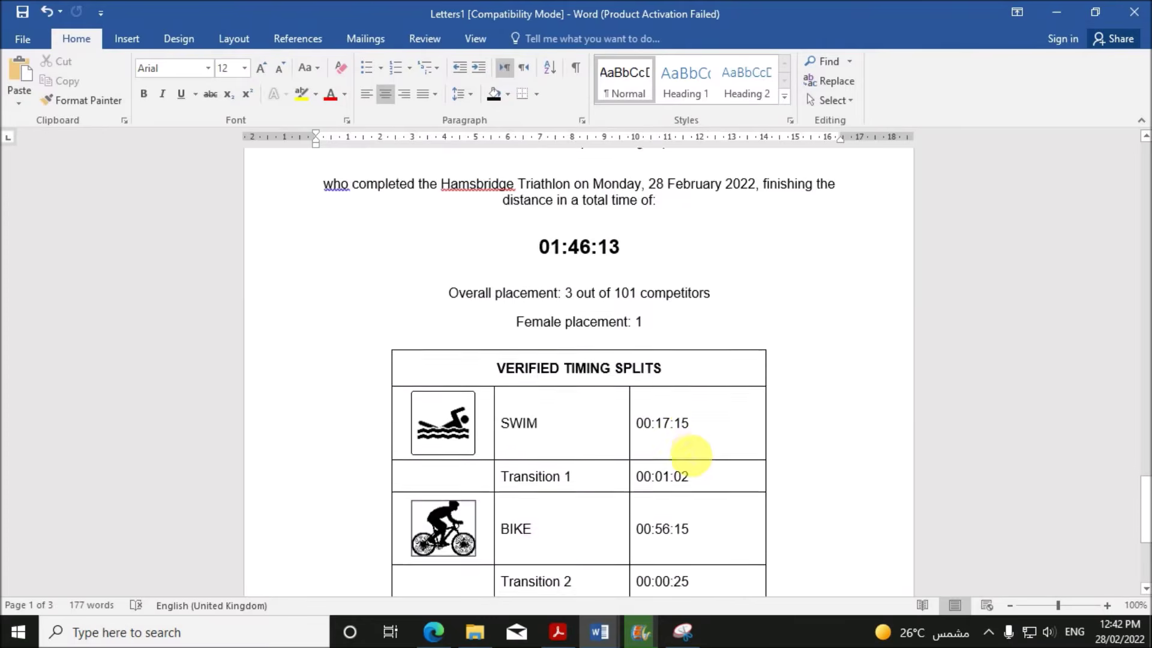
scroll(692, 451, up, 20)
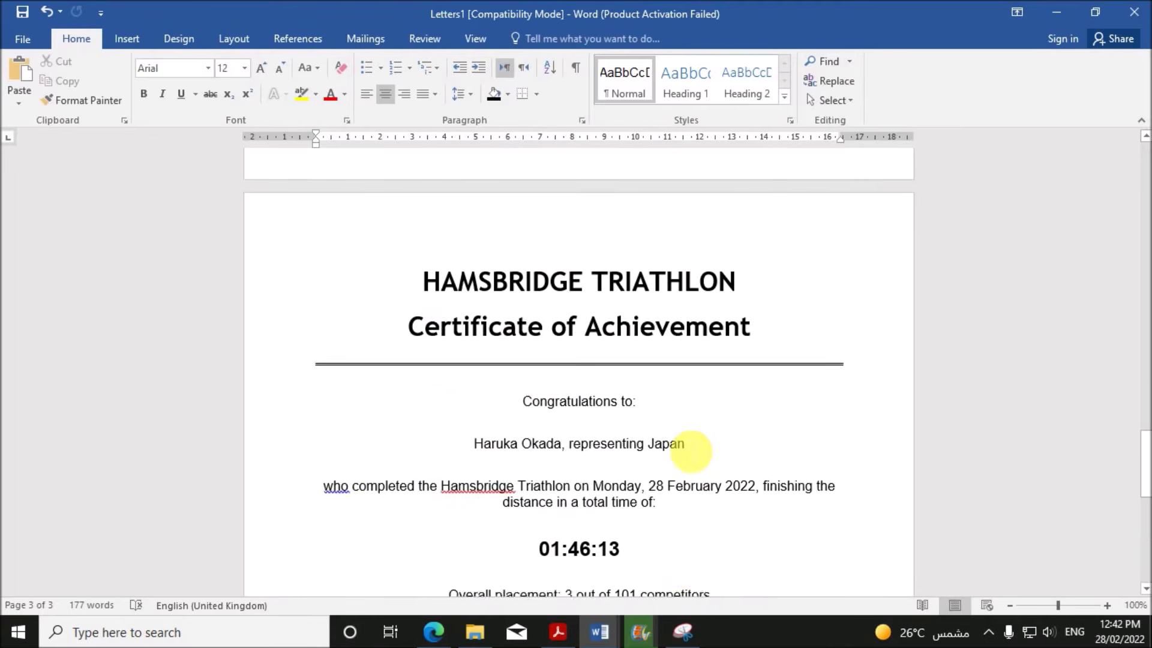
scroll(691, 451, down, 15)
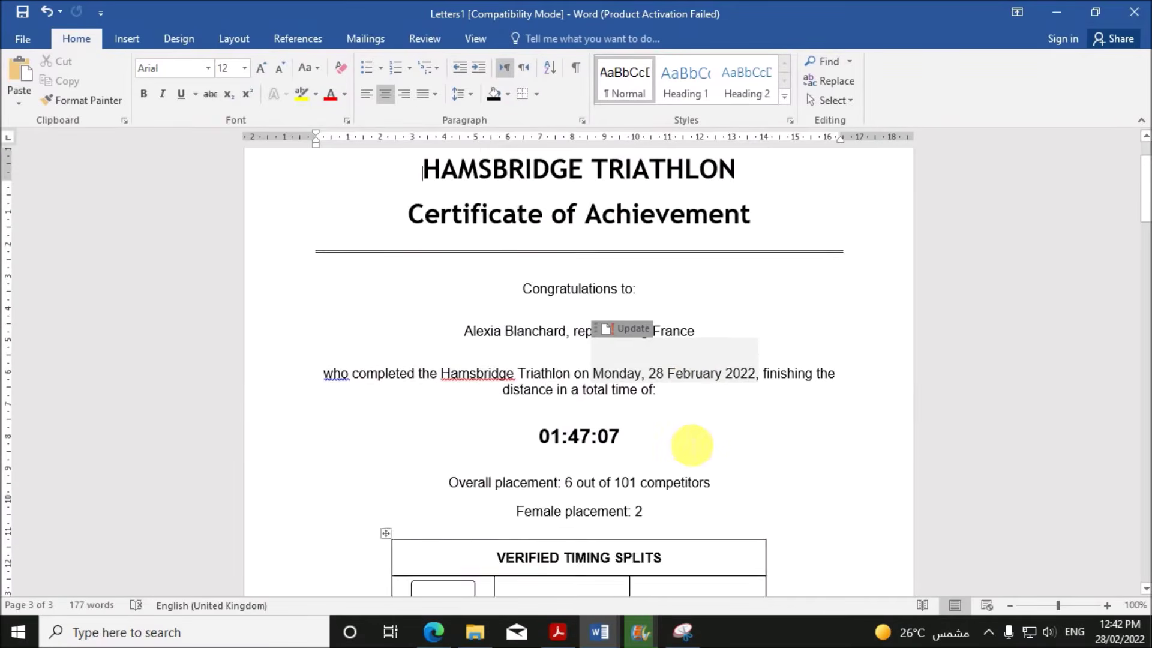
scroll(687, 450, up, 5)
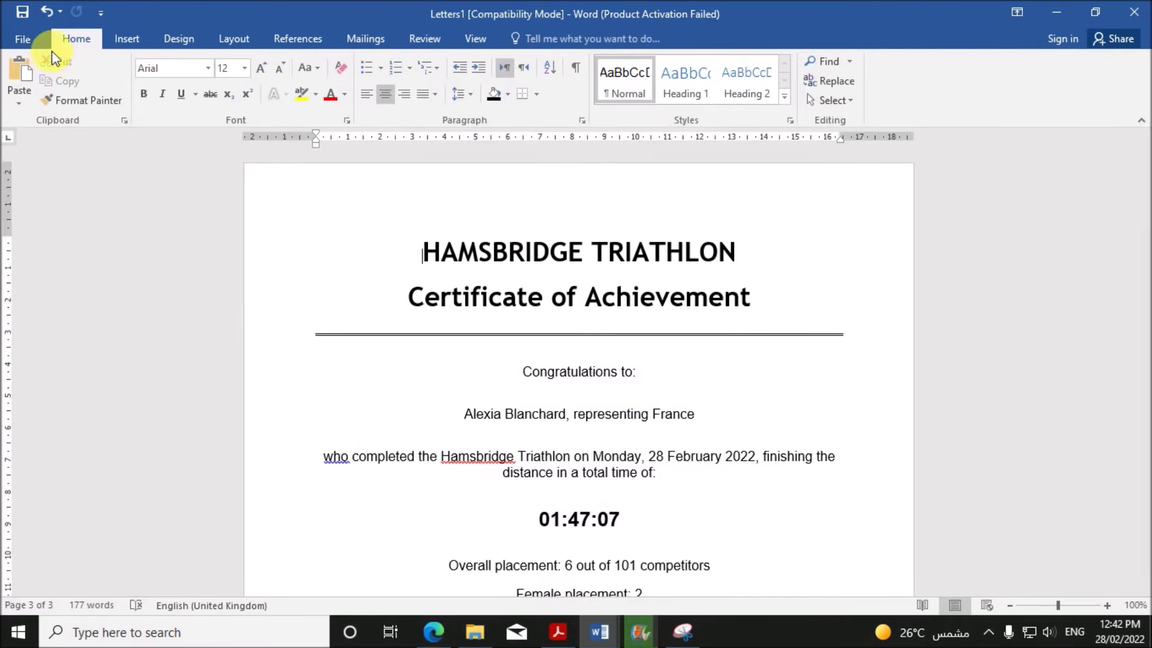
- Save the merged document as a Word Document named Certificates in the June 2021-21 folder and close it
click(24, 40)
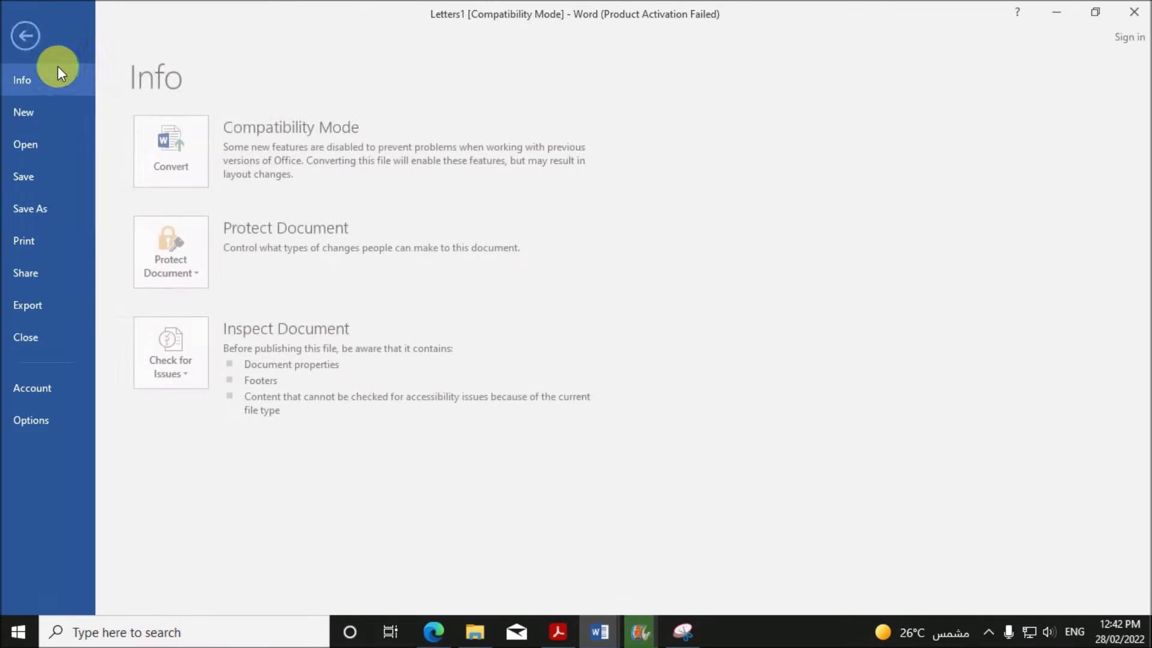
click(45, 206)
click(462, 157)
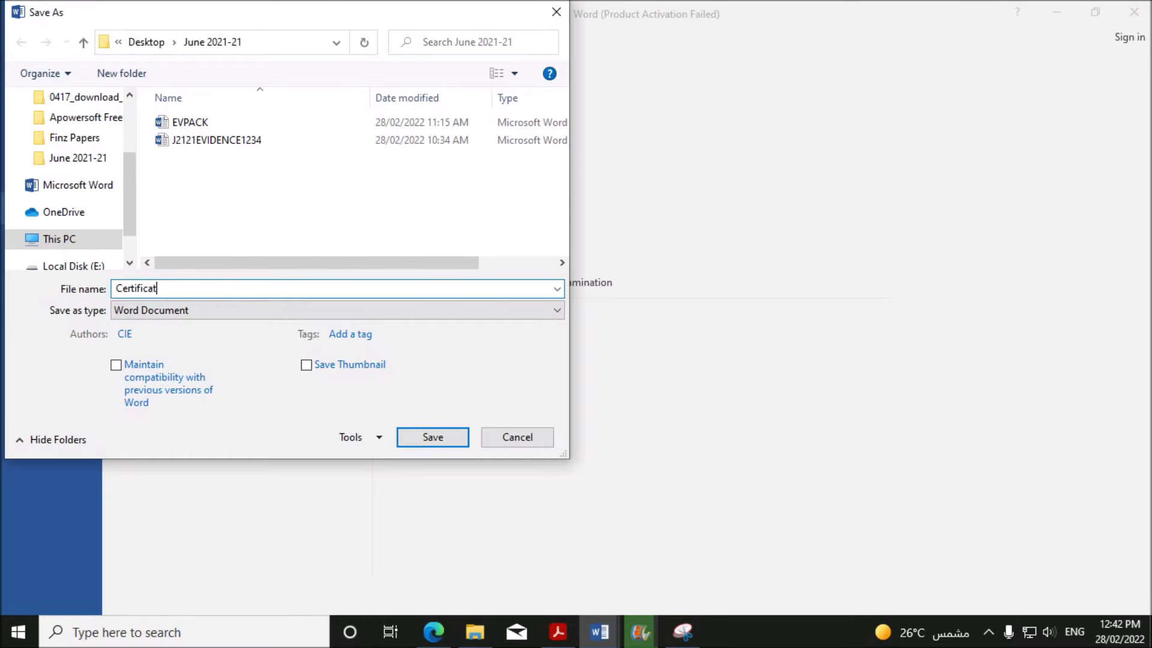
key(Return)
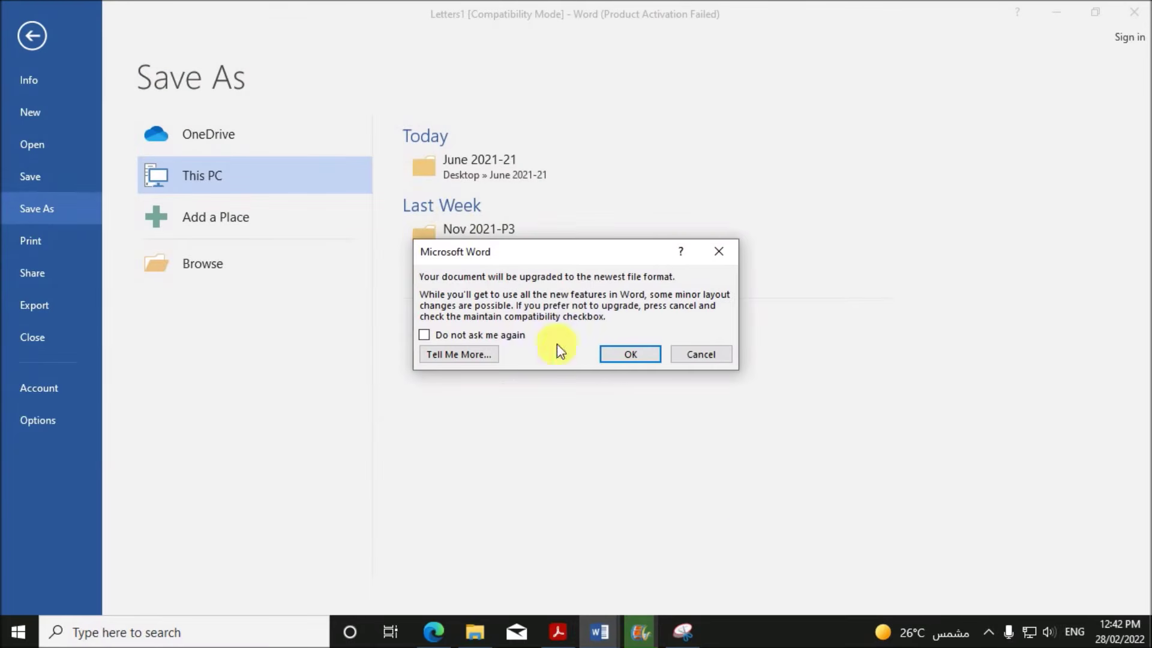
click(624, 355)
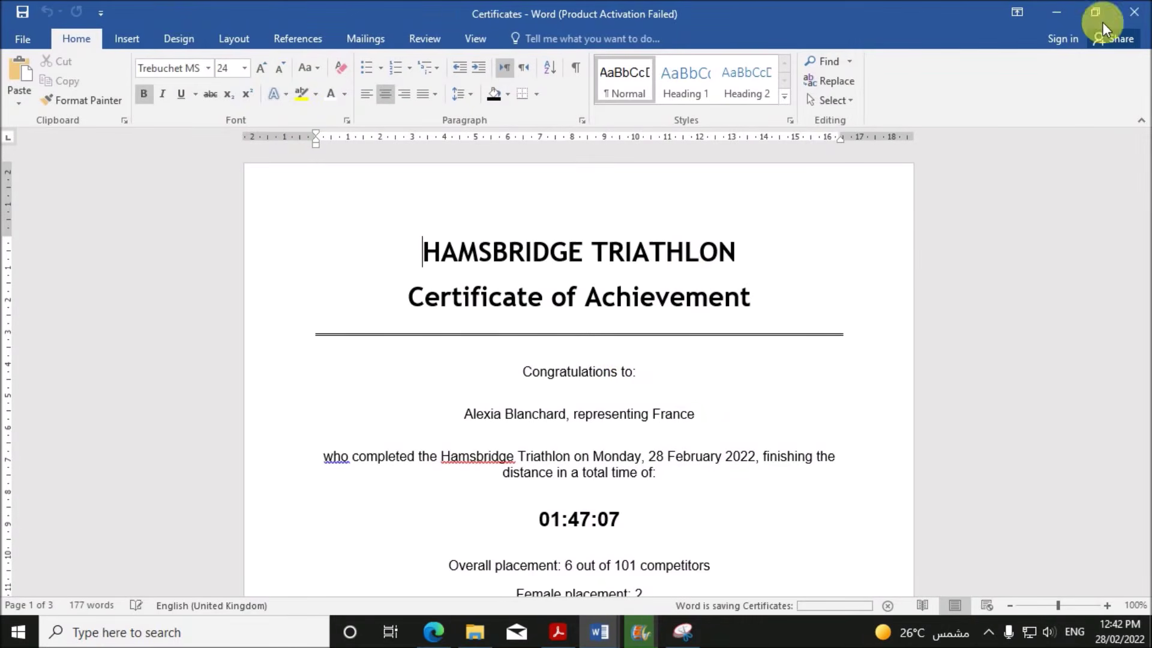
click(1137, 17)
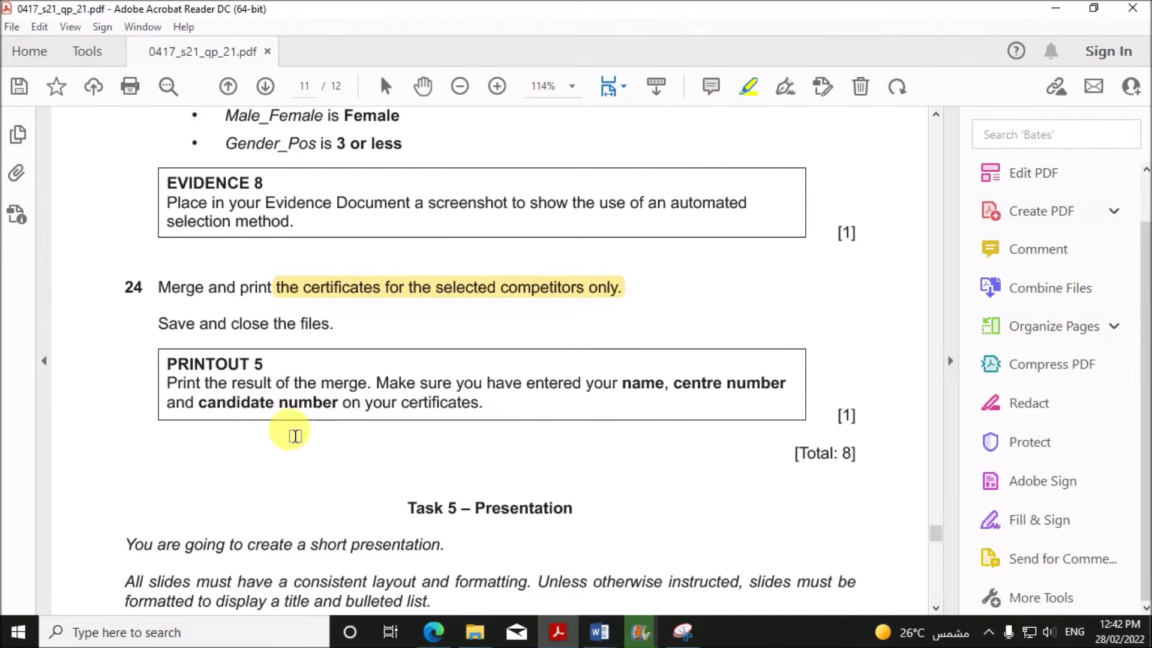
click(599, 632)
click(738, 602)
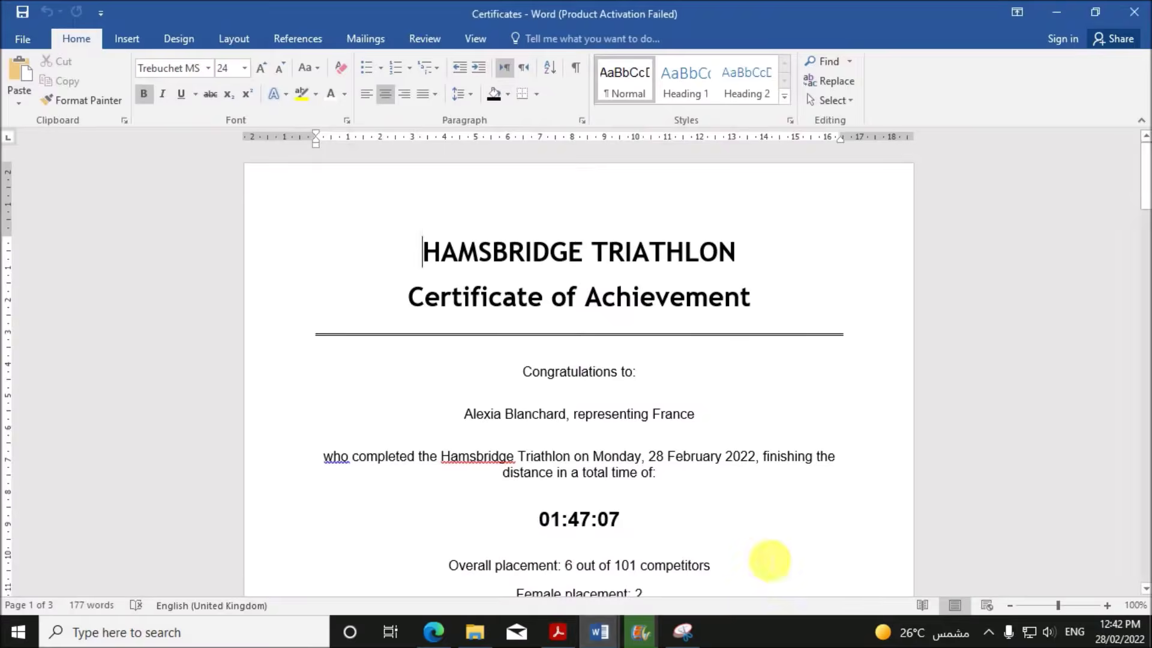
click(1131, 15)
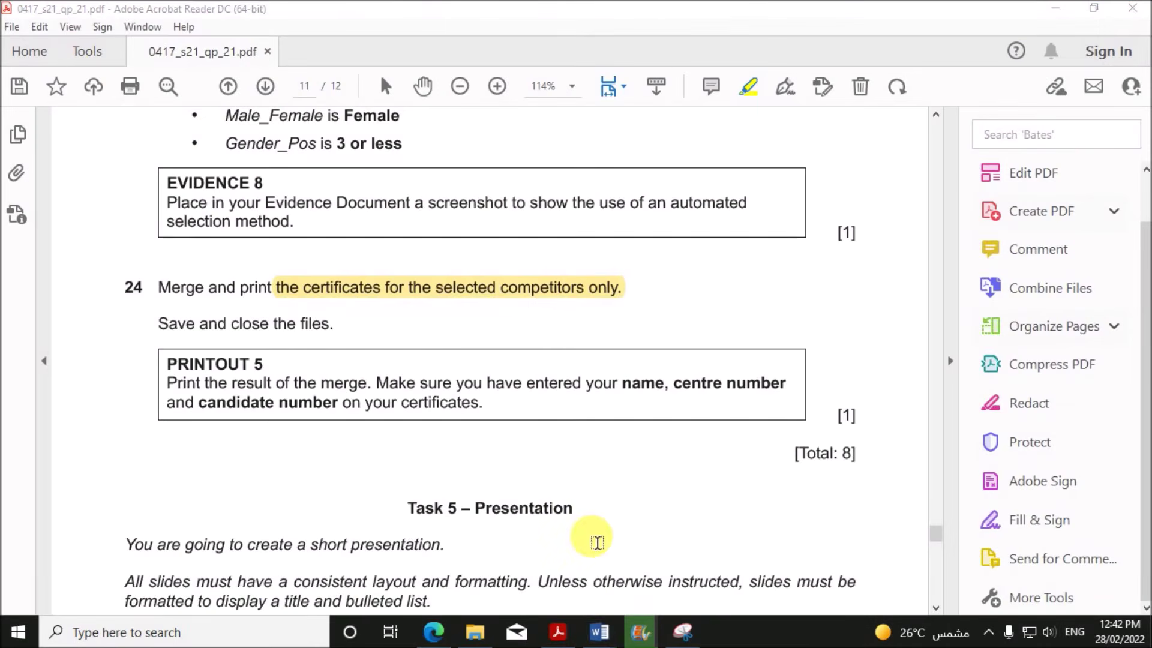
- Save the J2121CERT main document as a Word Document named J2121CERT1234 in June 2021-21, accepting the file format upgrade
click(599, 632)
click(665, 581)
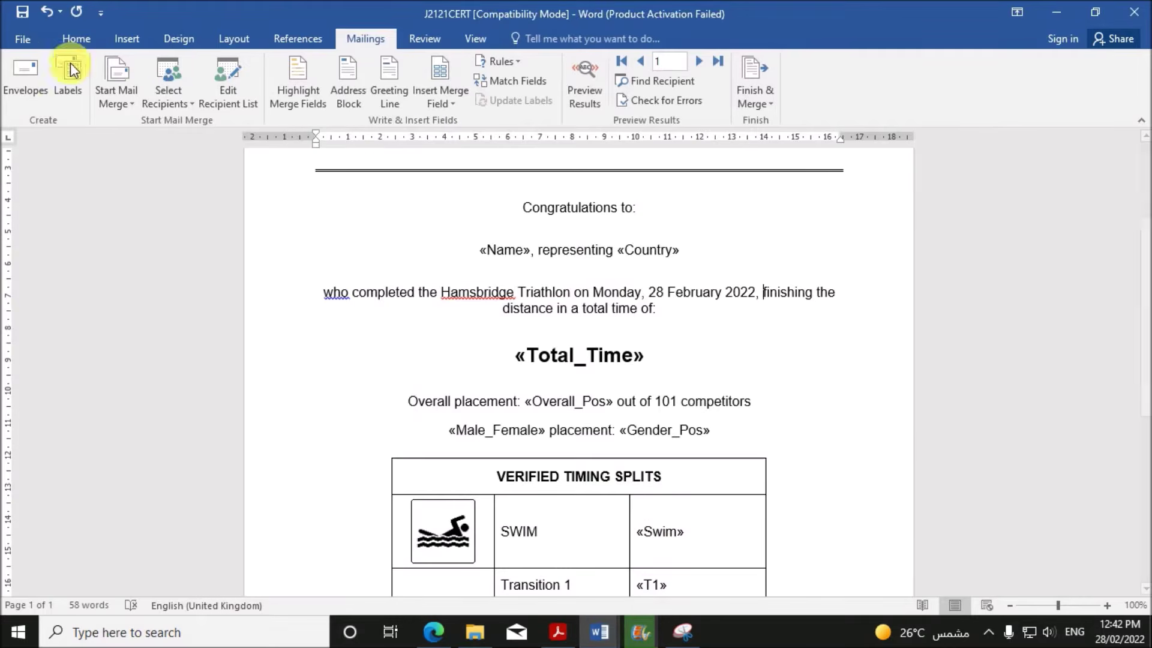
click(20, 37)
click(60, 210)
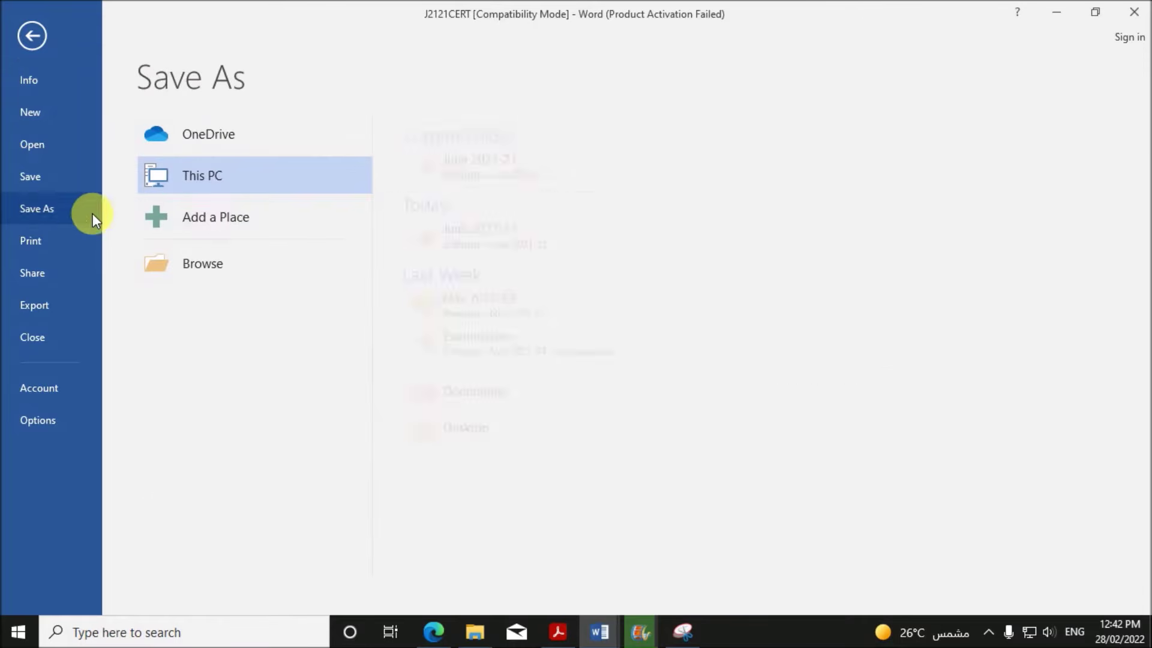
click(459, 235)
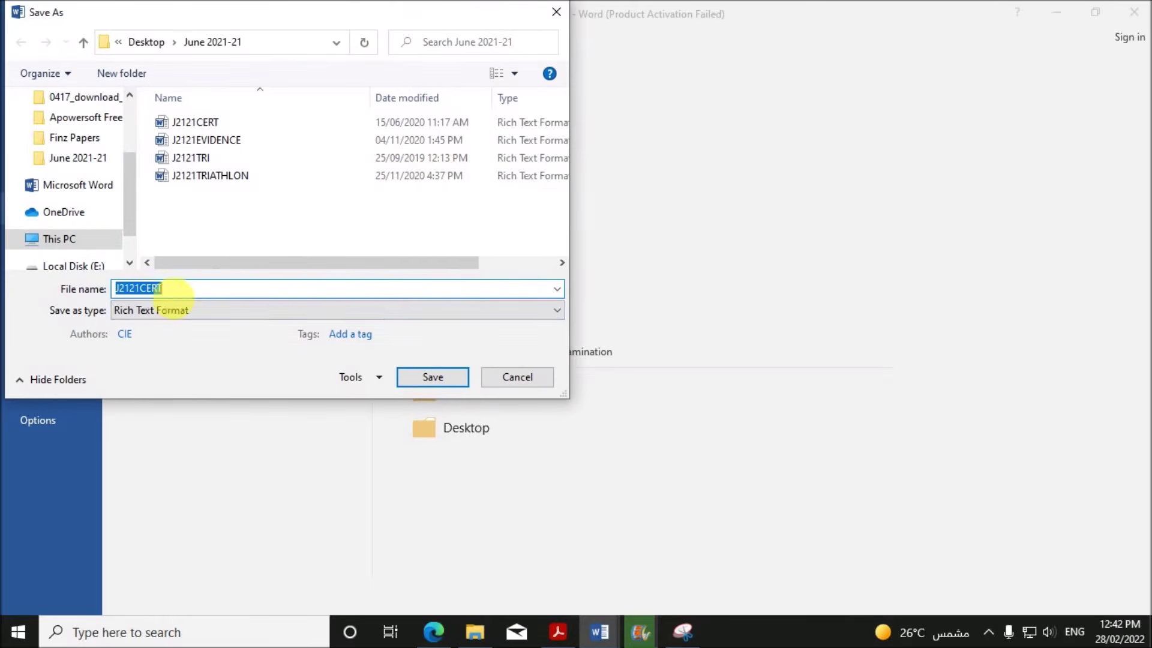
click(164, 310)
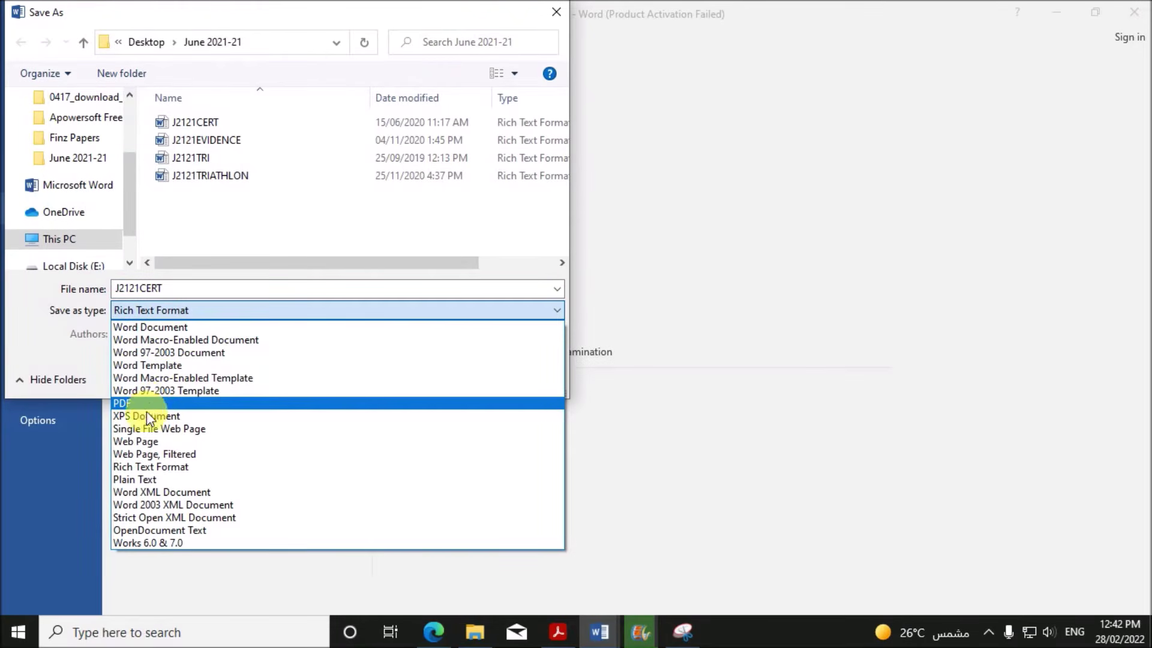
click(178, 327)
double_click(200, 290)
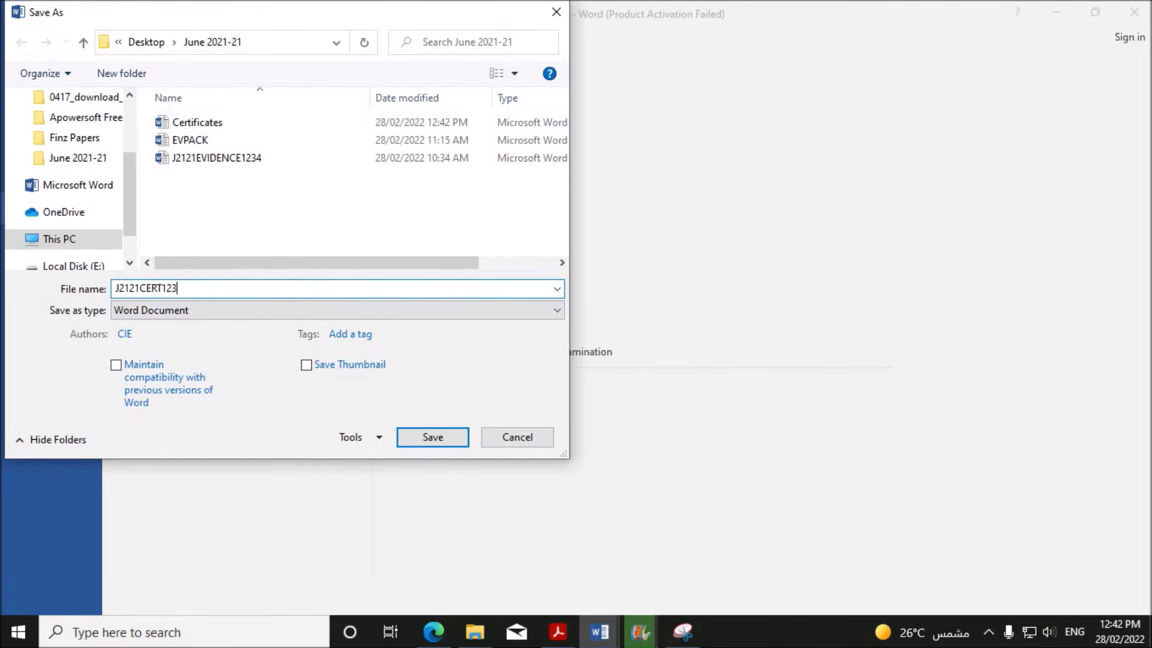
click(449, 444)
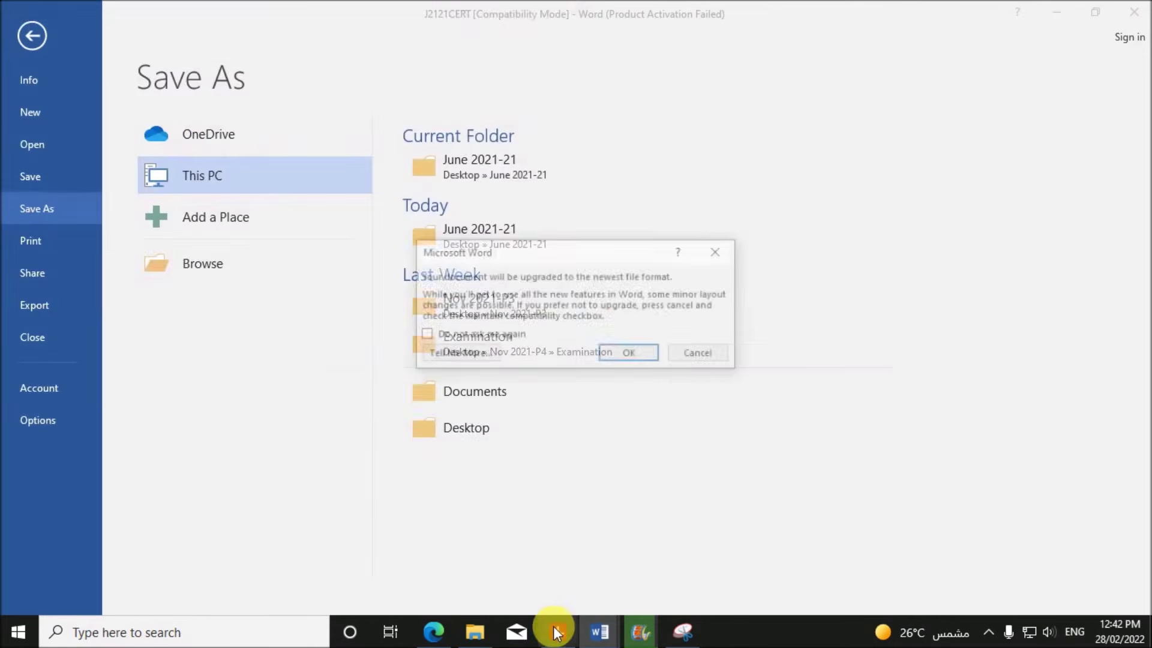
click(630, 355)
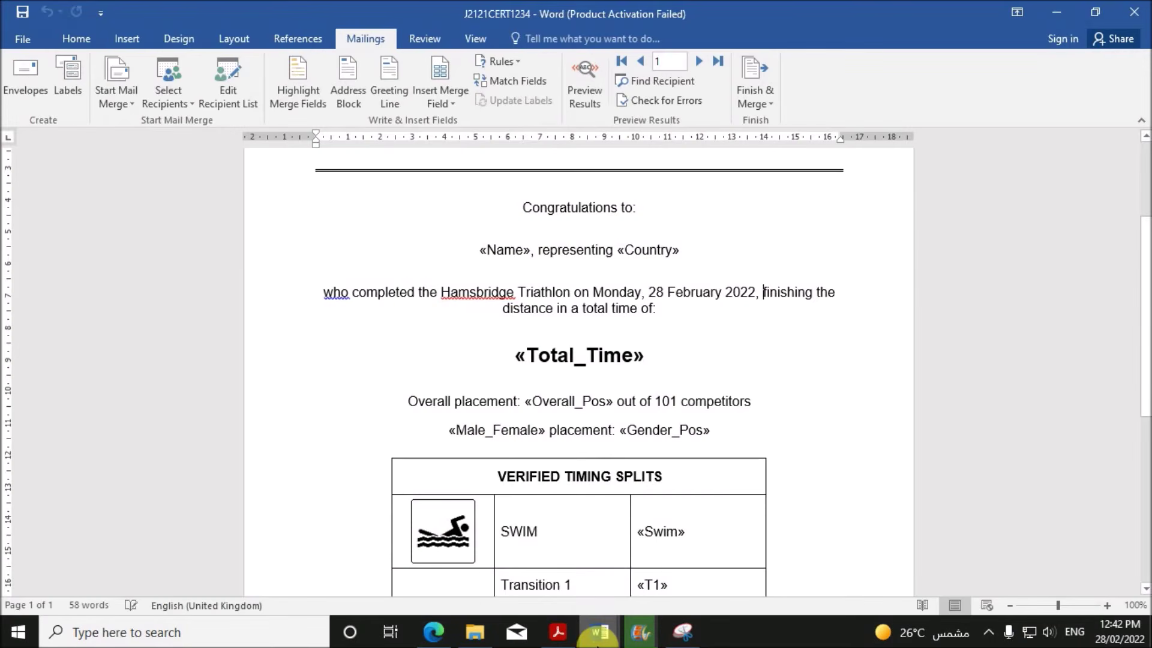
- Read the start of Task 5 in the exam PDF in Acrobat, and close Word's J2121CERT1234 document
click(820, 434)
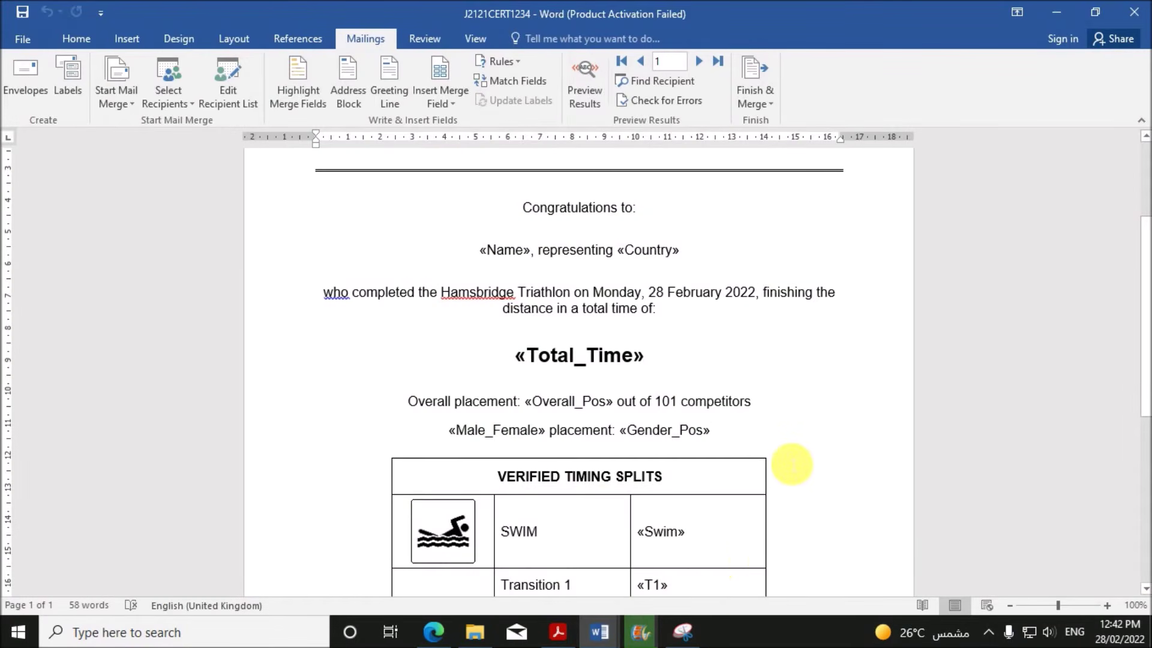
click(566, 633)
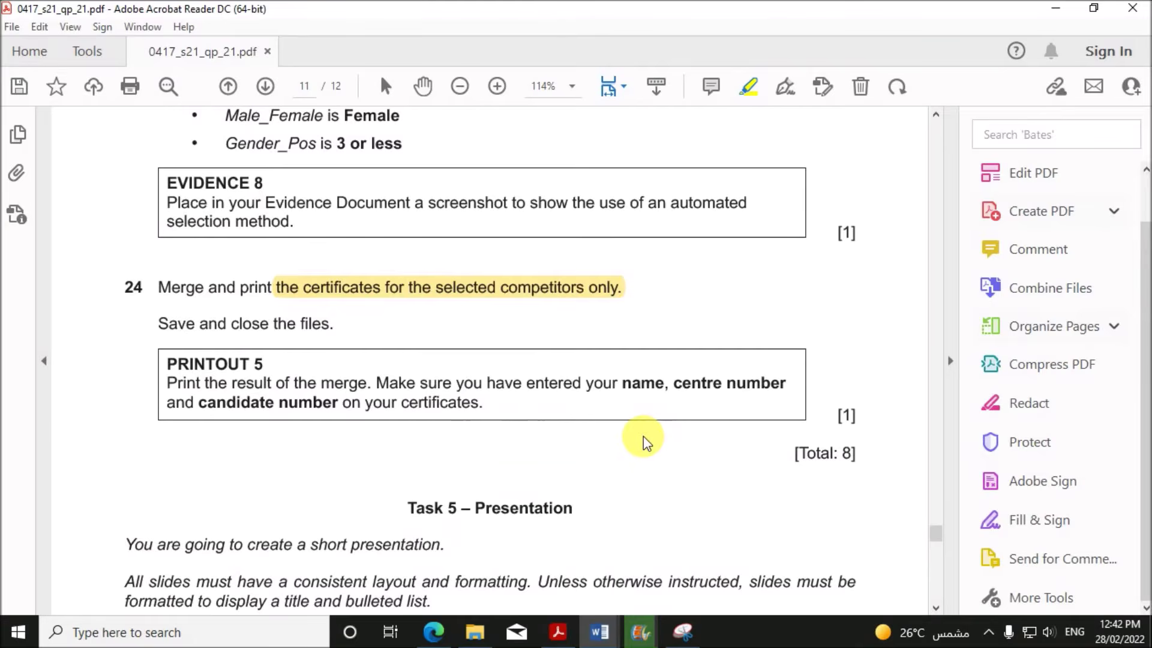
scroll(643, 436, down, 3)
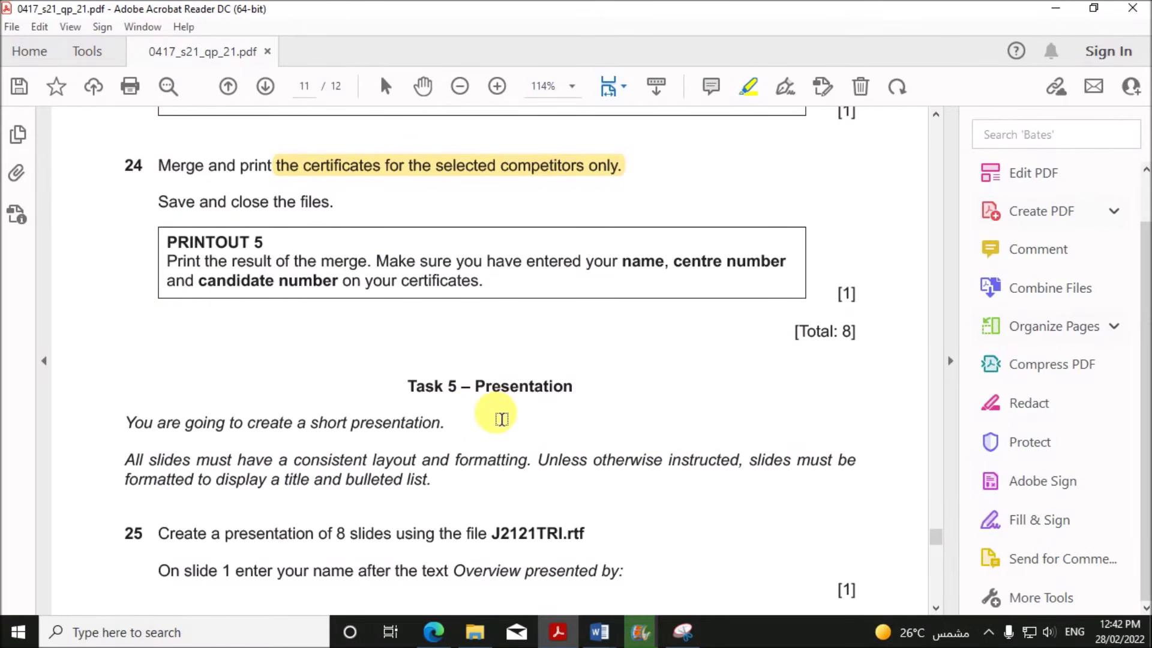
scroll(502, 387, down, 5)
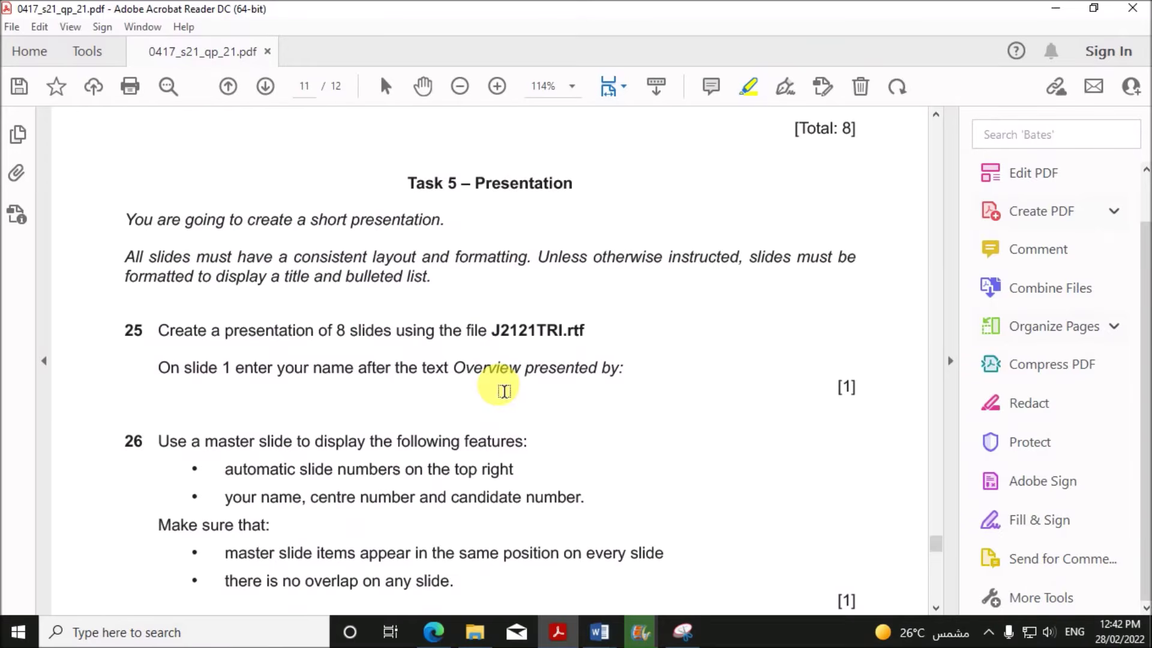
mouse_move(600, 630)
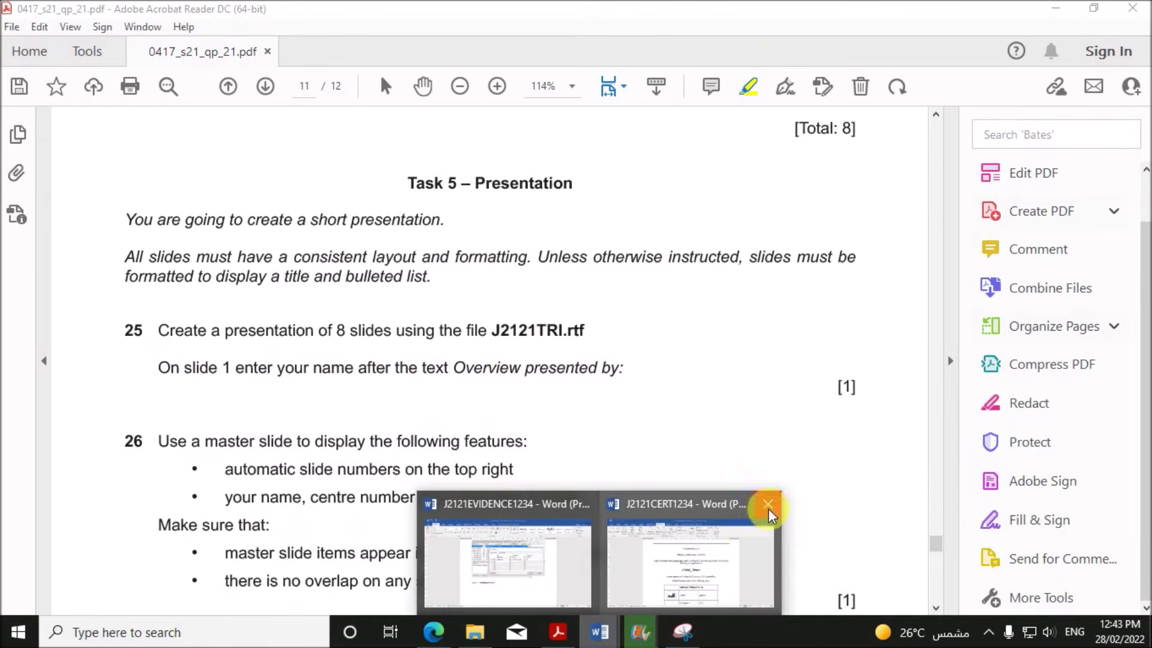
click(768, 507)
- Launch PowerPoint 2016, dismiss the Office activation wizard and create a blank presentation
click(269, 638)
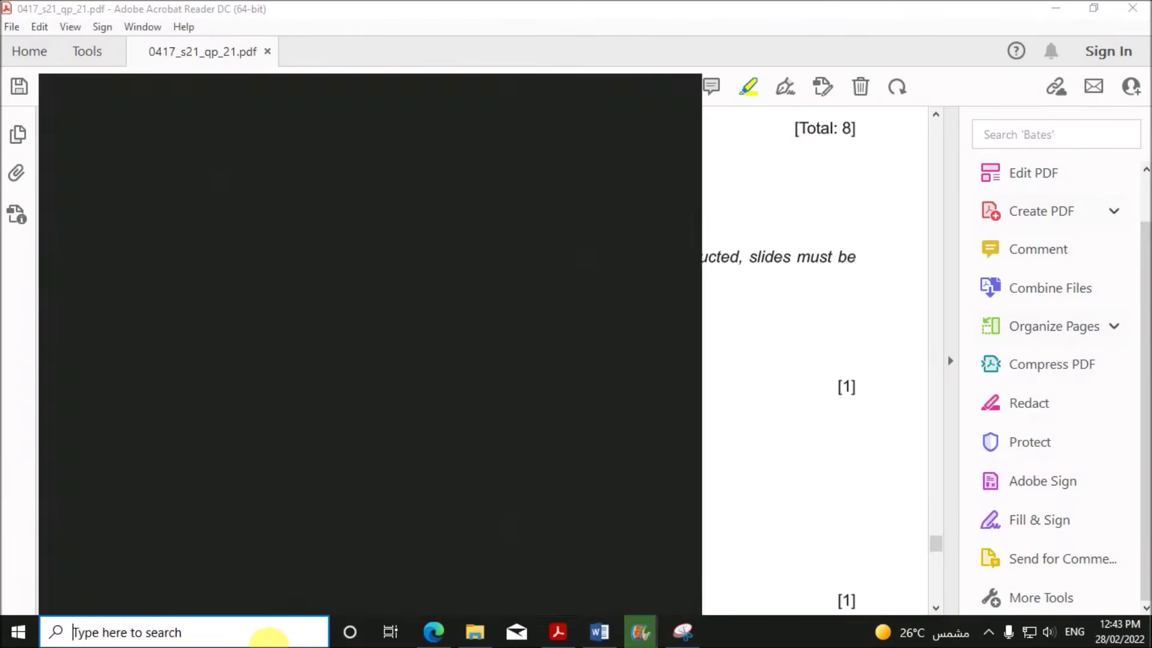
text(powe)
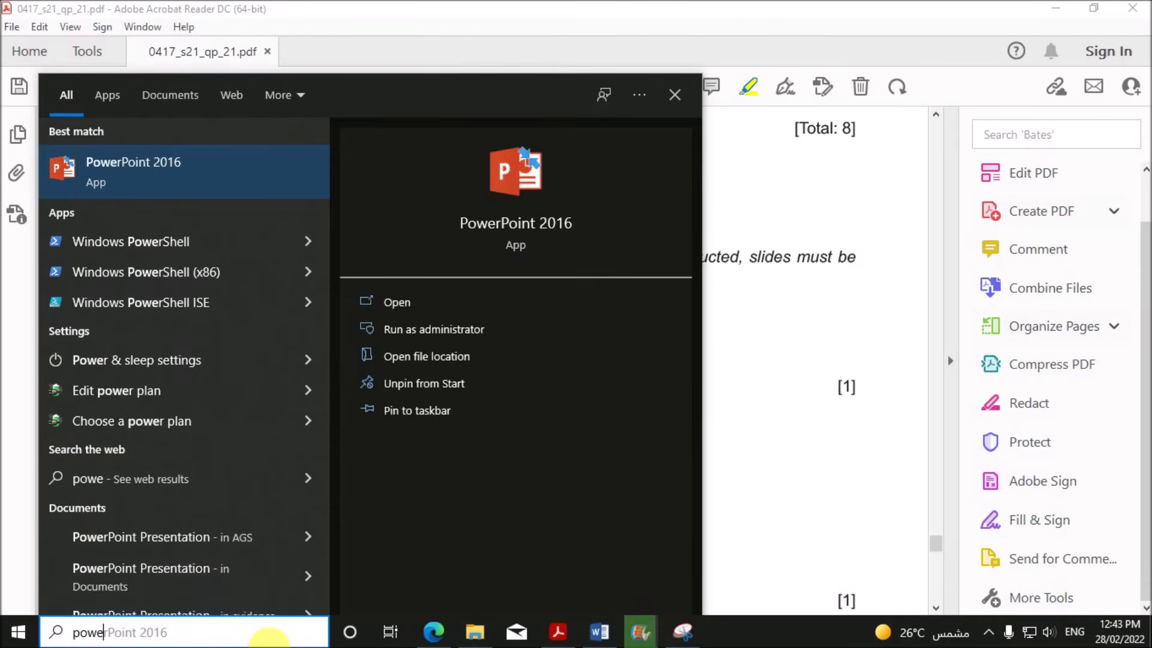
click(231, 174)
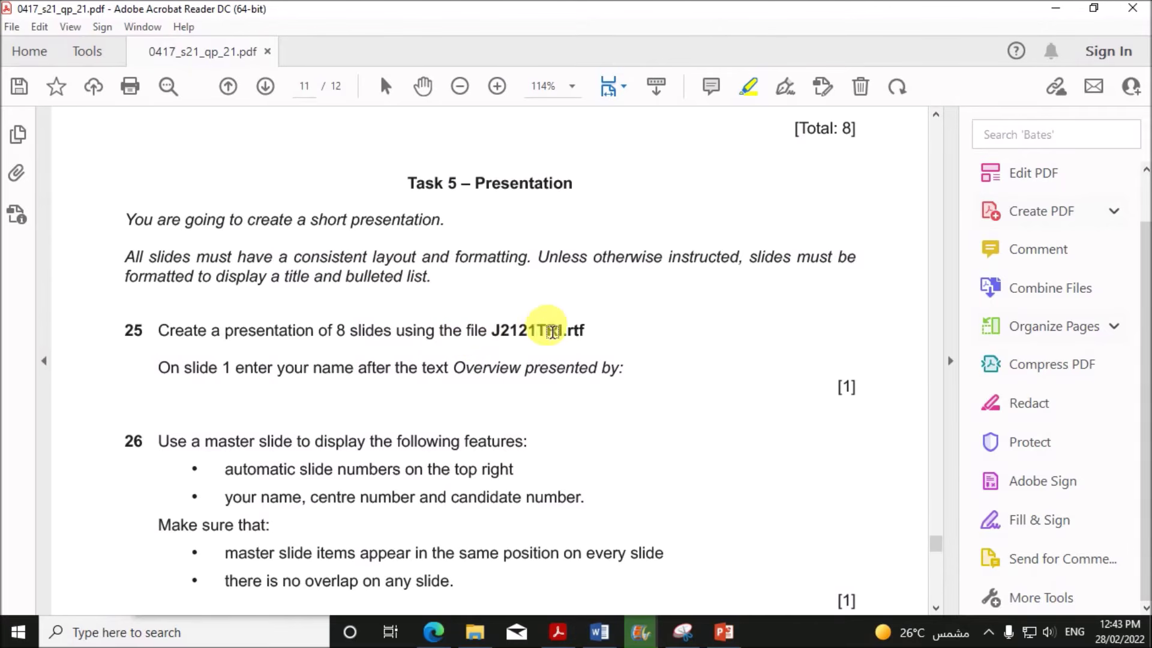
click(724, 632)
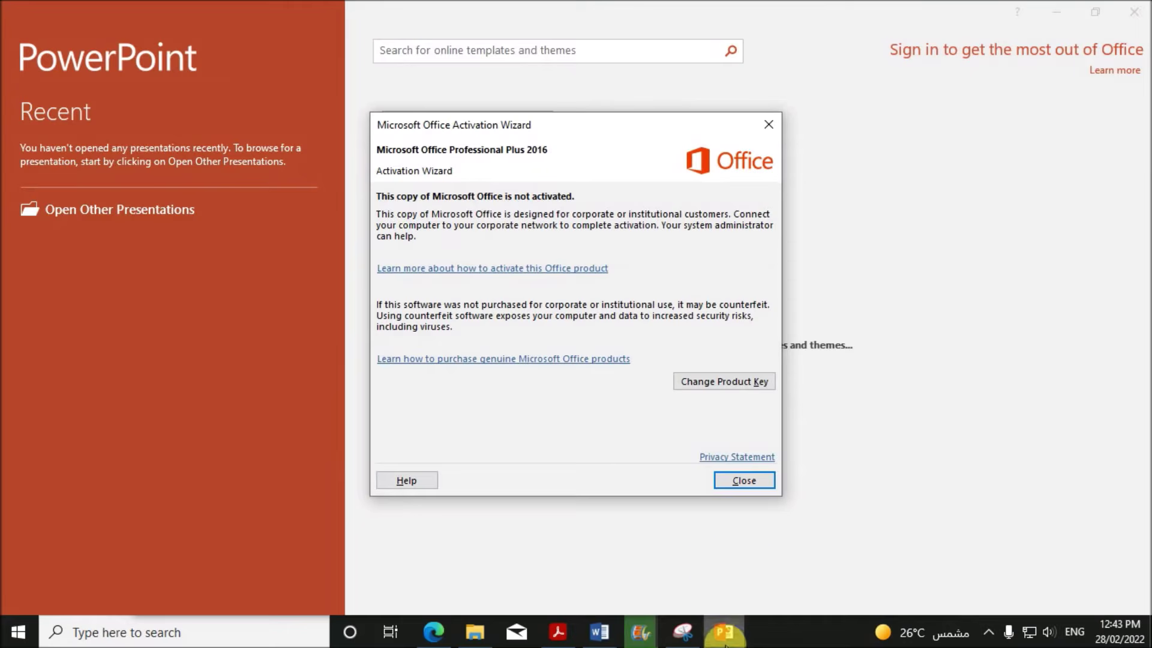
click(750, 483)
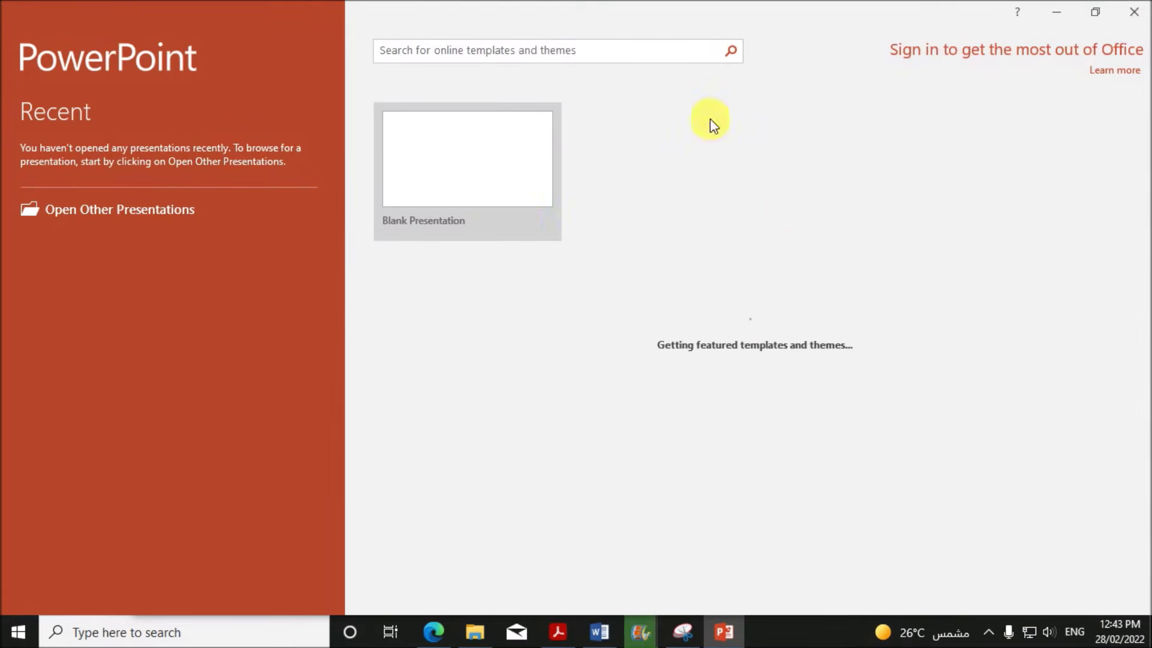
click(441, 194)
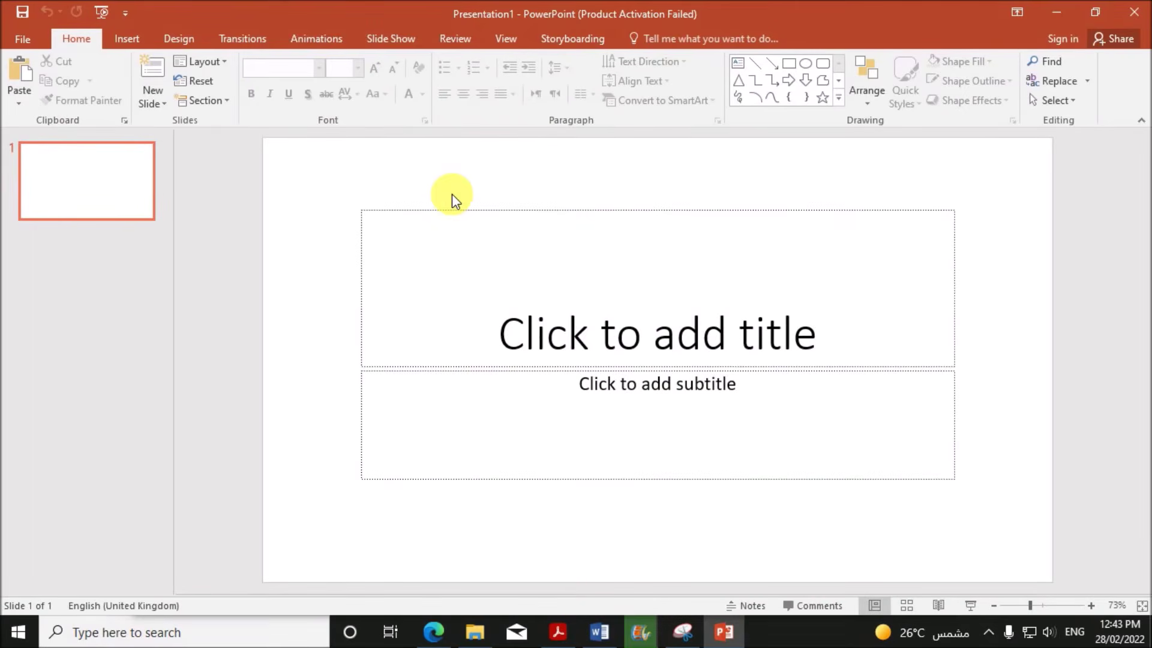
- Insert slides from the outline file J2121TRI.rtf in the June 2021-21 folder
click(165, 102)
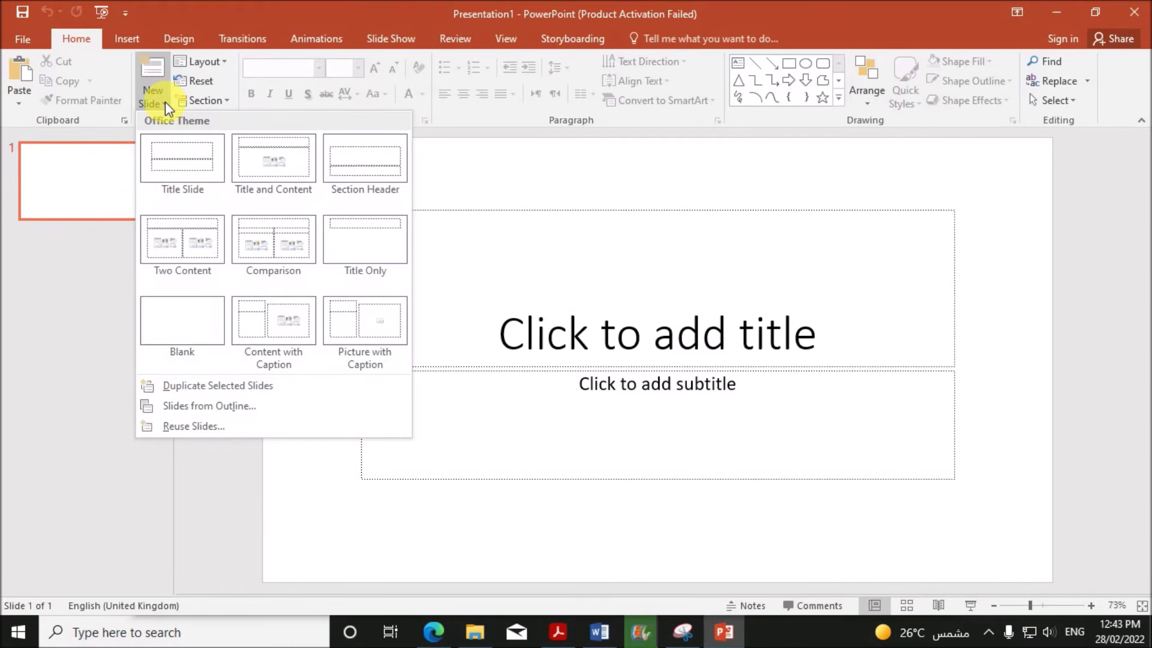
click(182, 406)
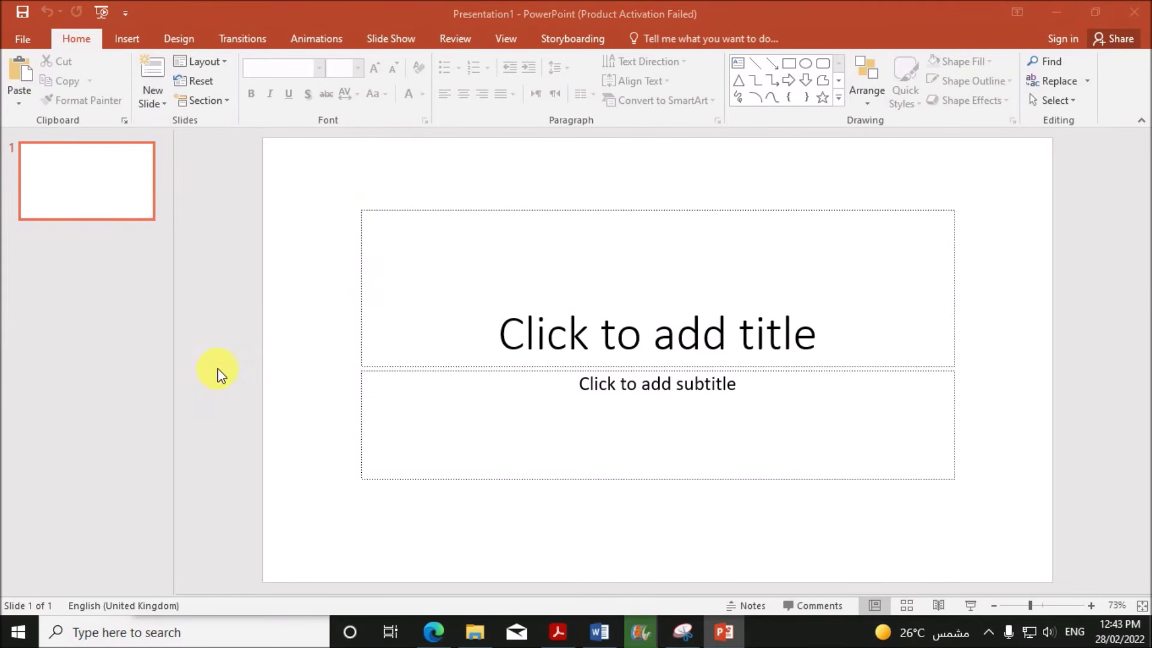
click(111, 220)
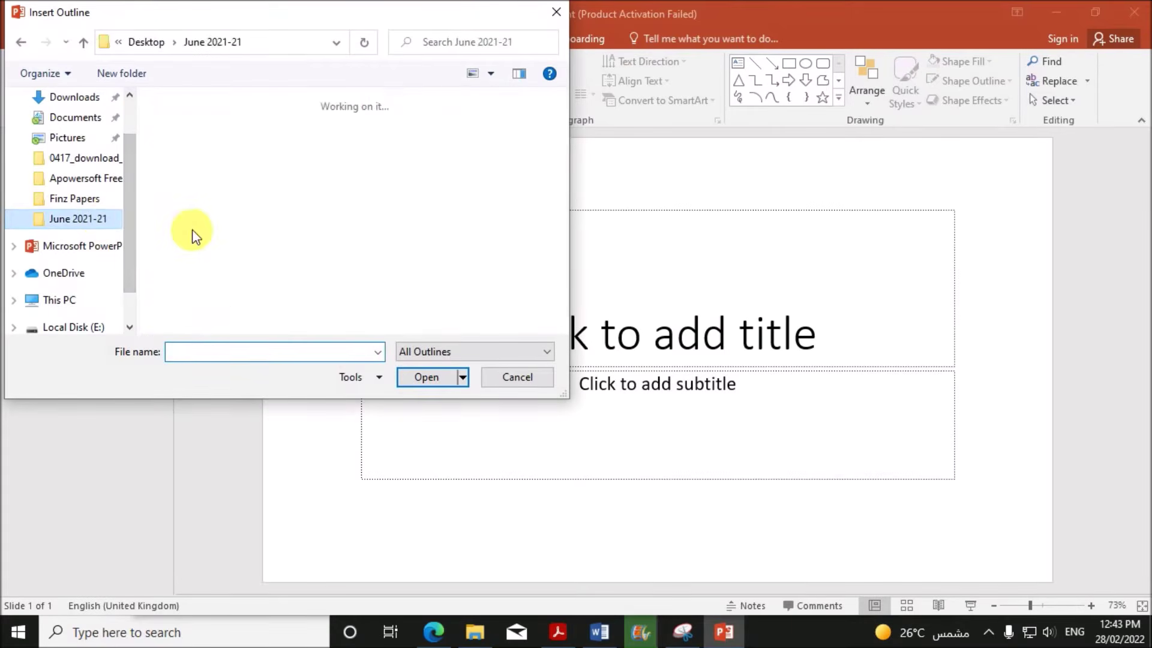
click(192, 229)
click(413, 378)
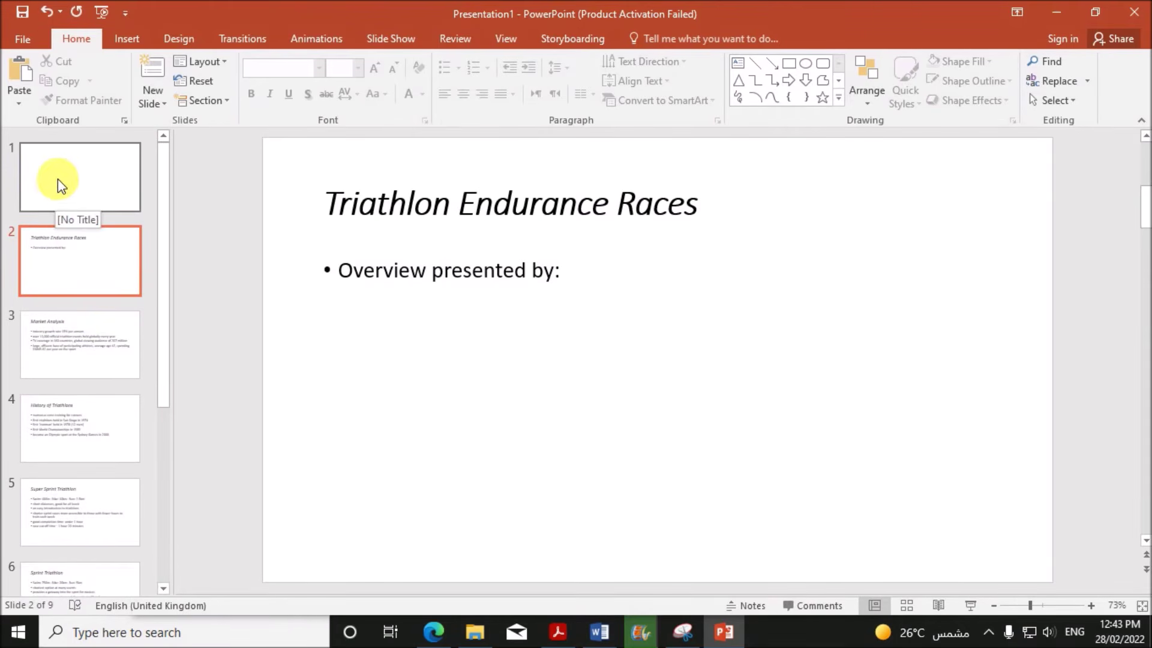
- Delete the empty title slide at the start of the presentation and look through the remaining slides
click(68, 165)
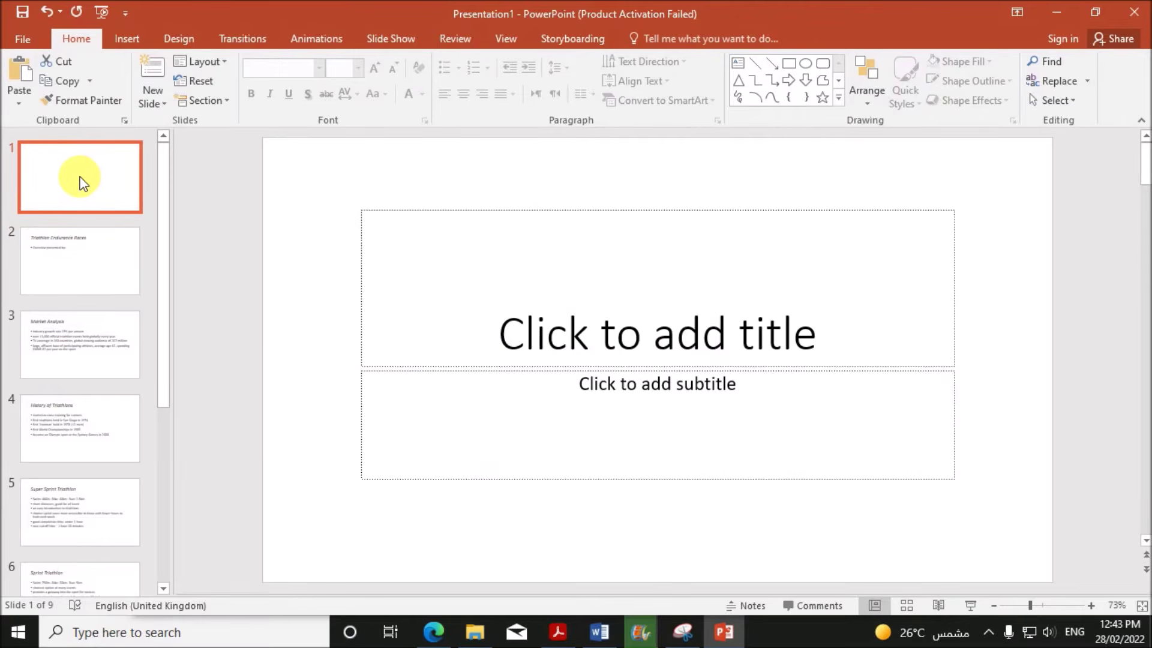
key(Delete)
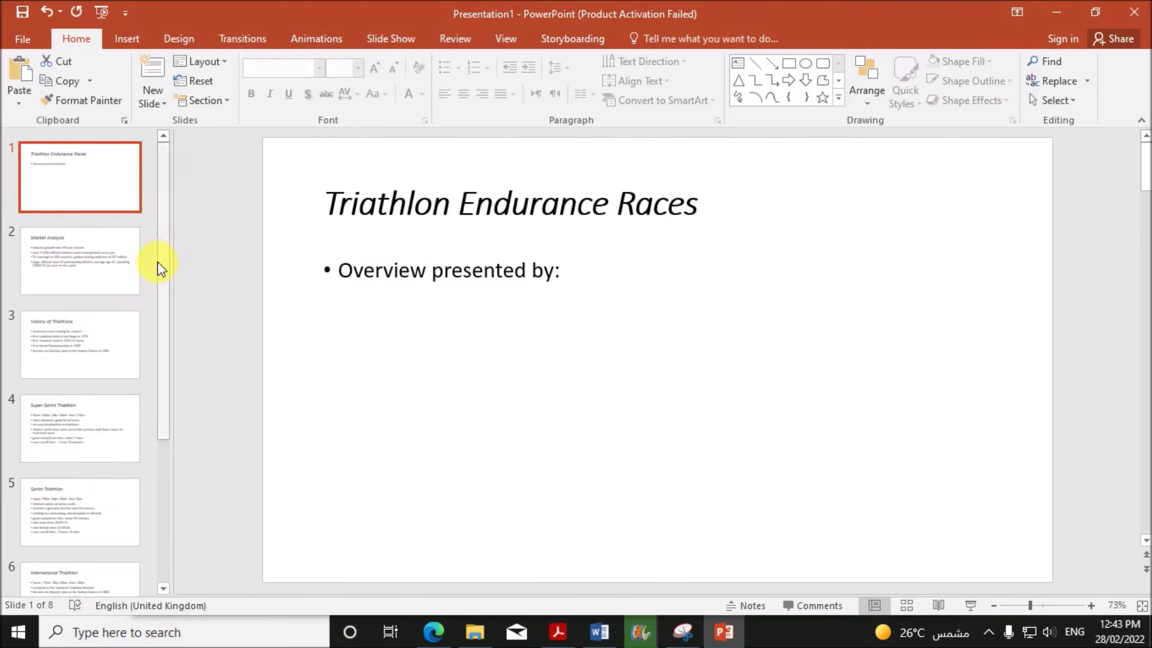
scroll(155, 387, down, 3)
scroll(155, 388, down, 2)
drag(159, 438, 189, 177)
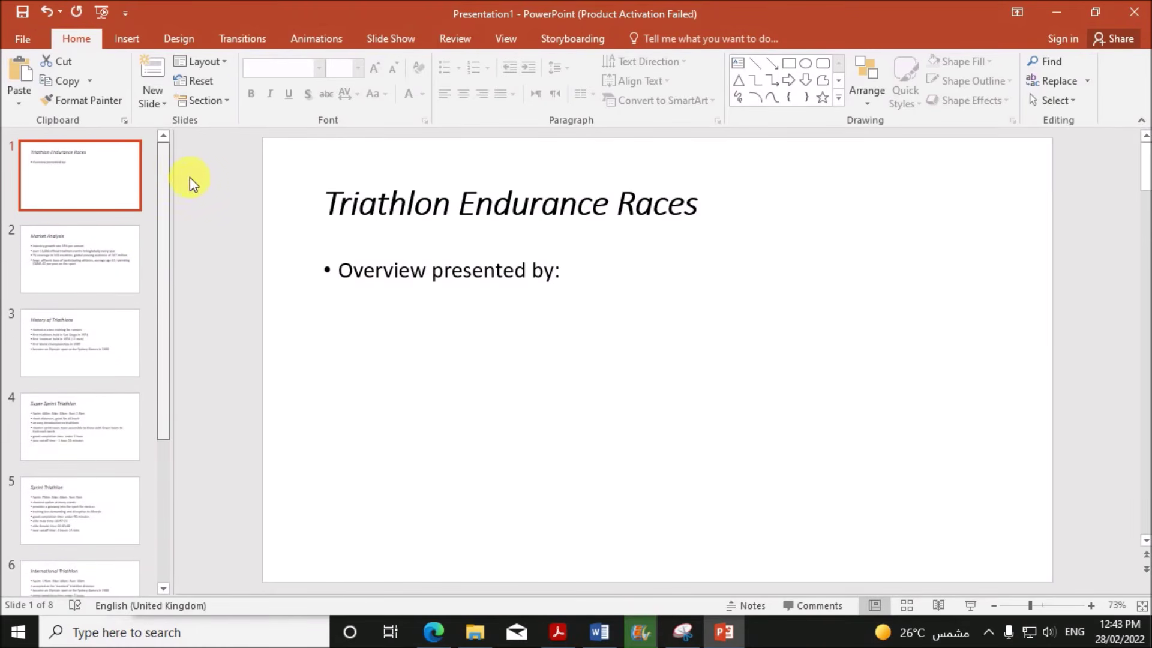
- Check step 25 in the exam PDF in Acrobat, and add "Your Name" after "Overview presented by:" on PowerPoint slide 1
click(558, 632)
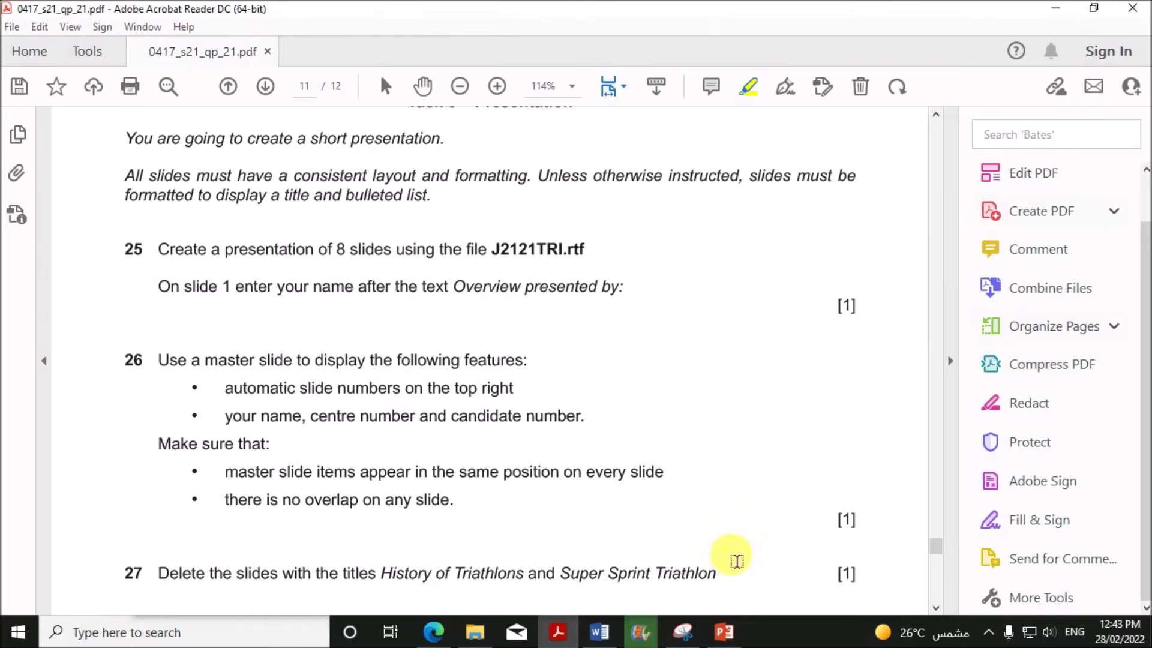
click(725, 632)
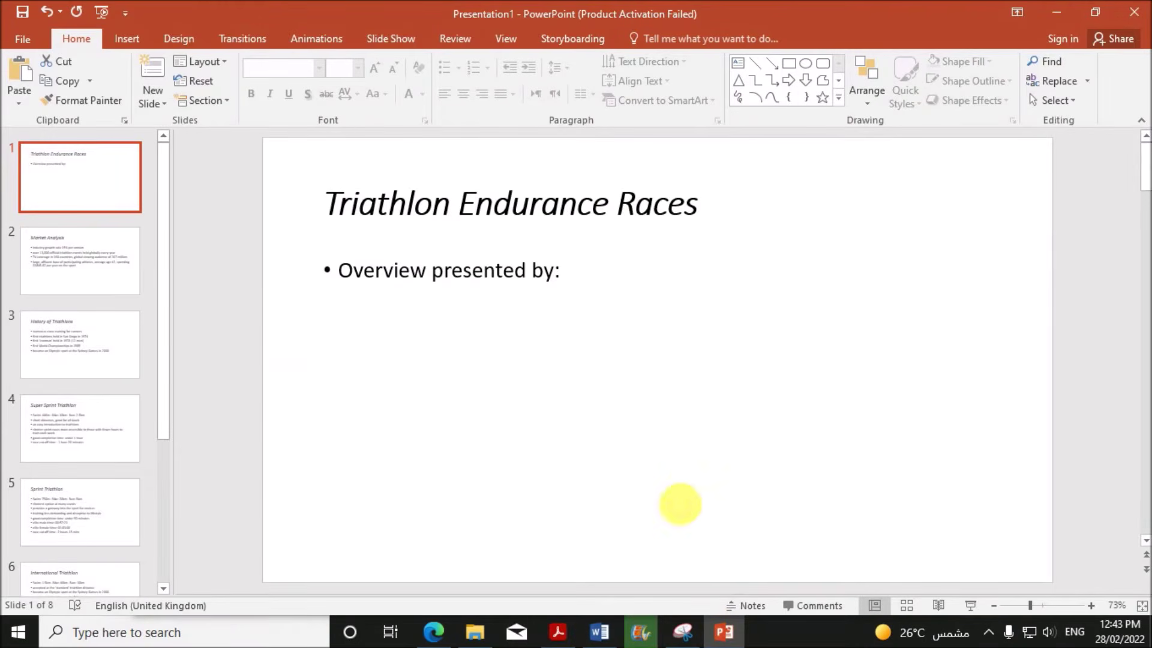
double_click(560, 273)
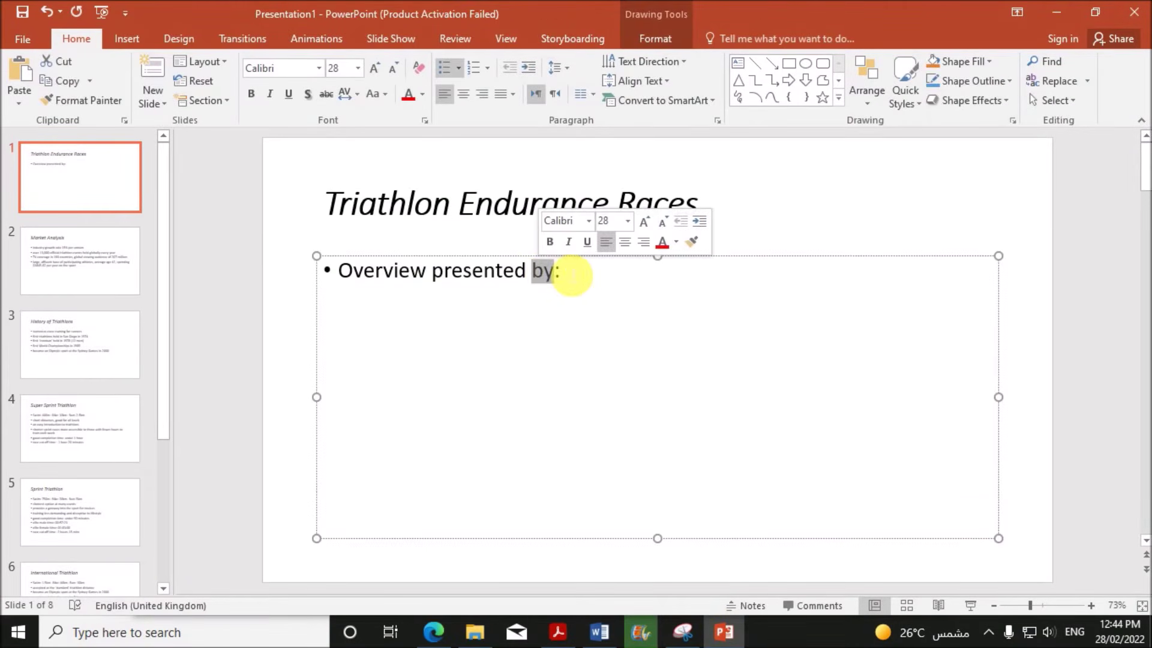
click(584, 276)
text(Your Name)
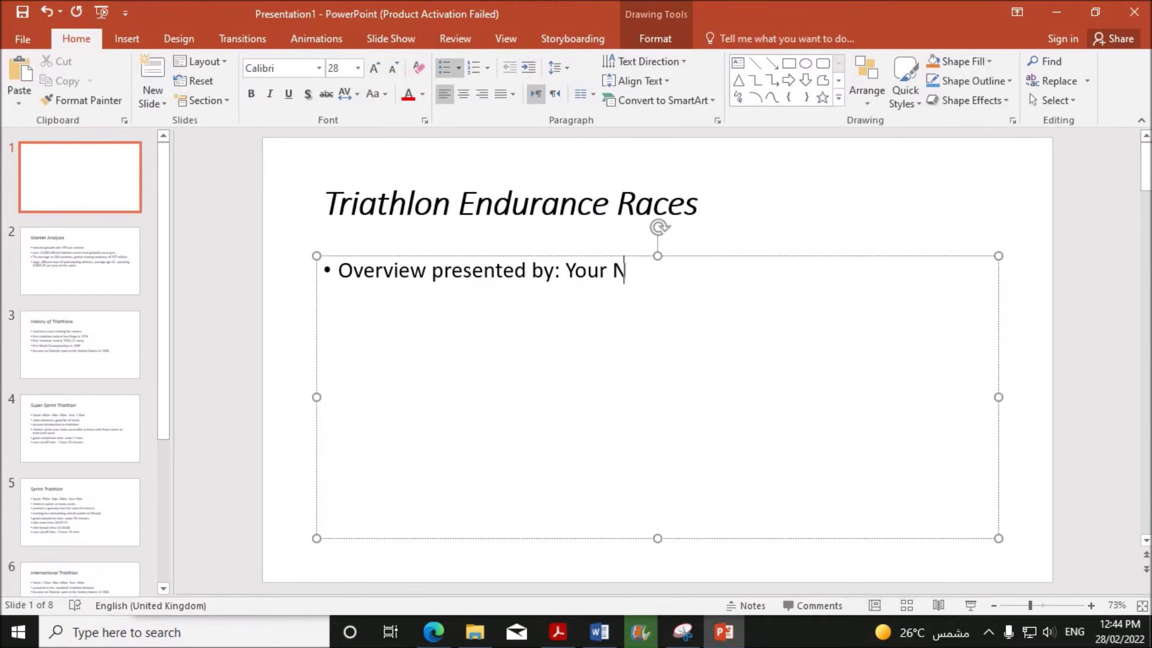
- Read step 26 in the exam PDF in Acrobat, and open PowerPoint's Slide Master view with the parent master slide selected
click(558, 629)
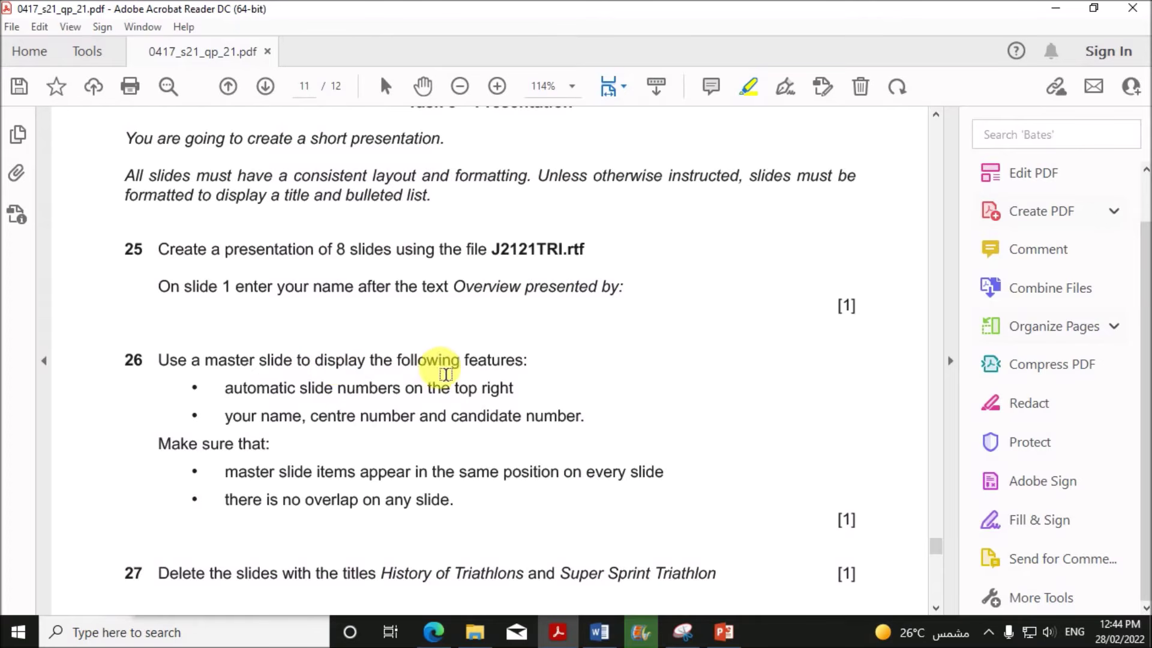
scroll(399, 444, down, 1)
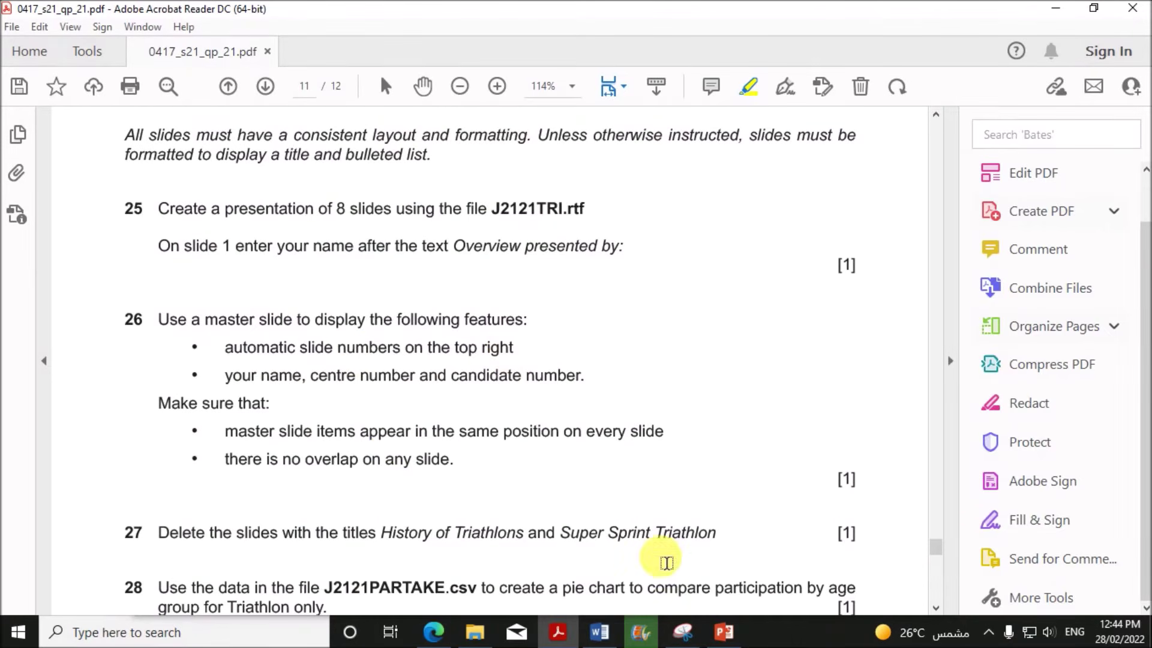
click(723, 632)
click(830, 218)
click(1026, 280)
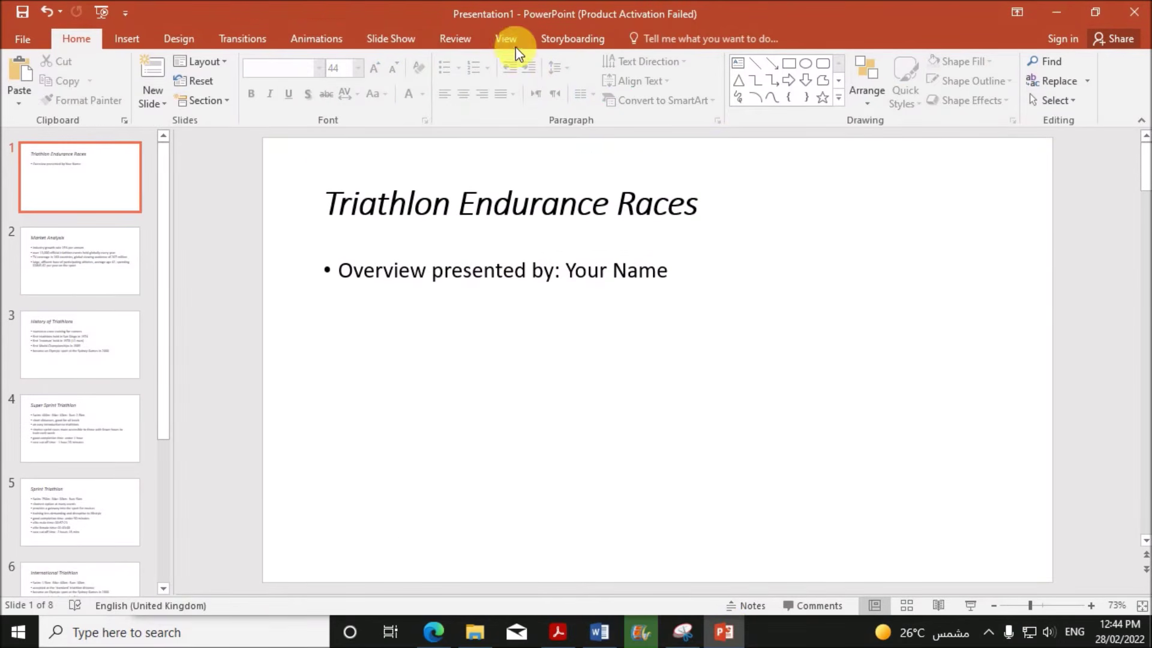
click(507, 41)
click(206, 95)
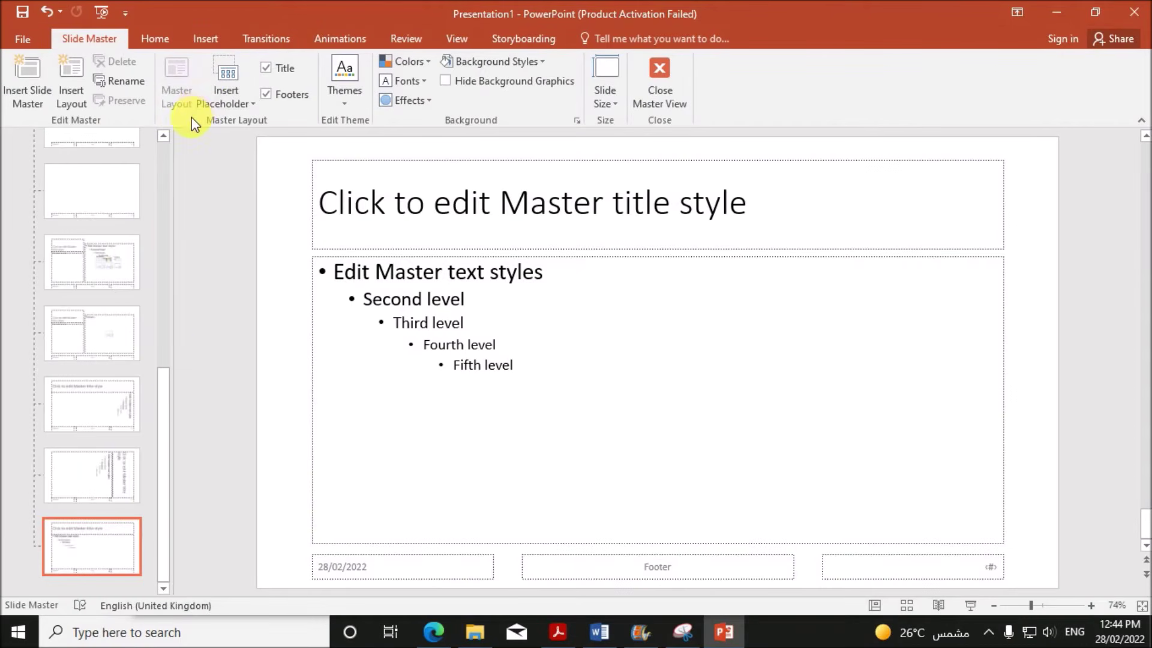
drag(161, 382, 172, 139)
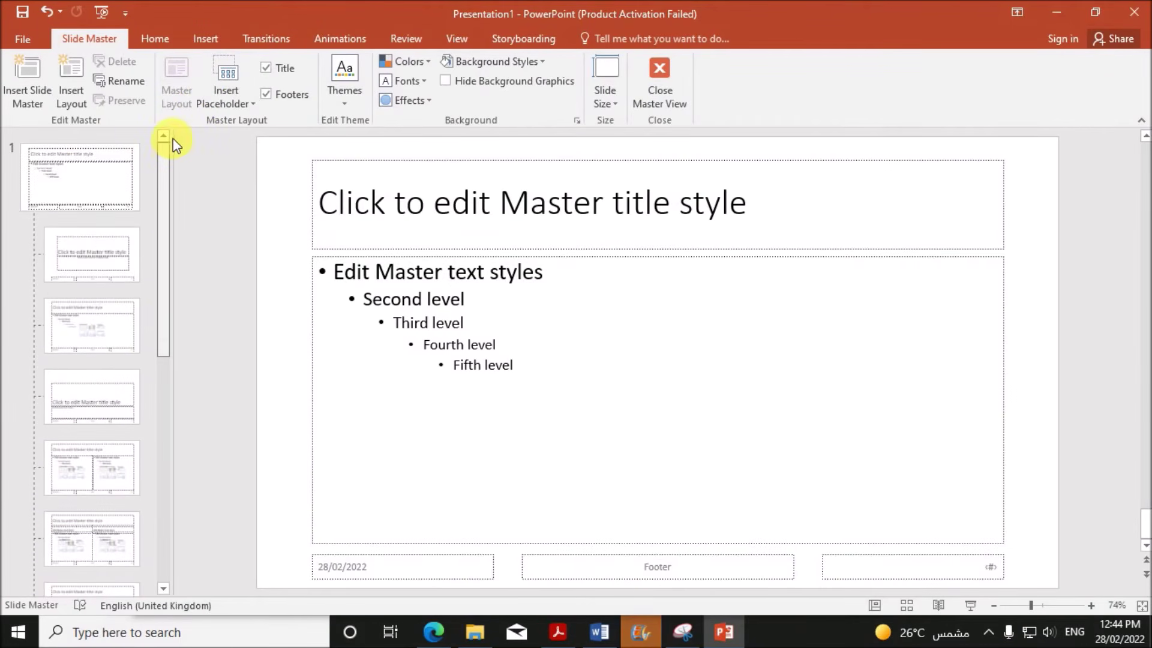
click(70, 175)
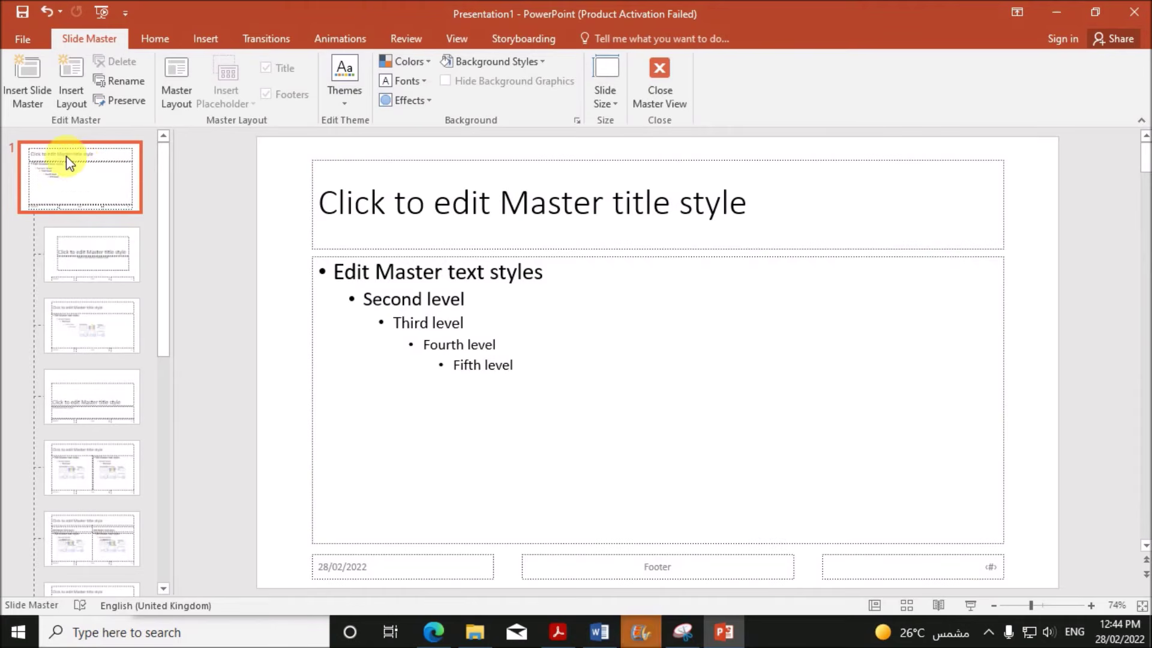
- Delete the date, footer and slide number placeholders from the parent master slide
click(360, 581)
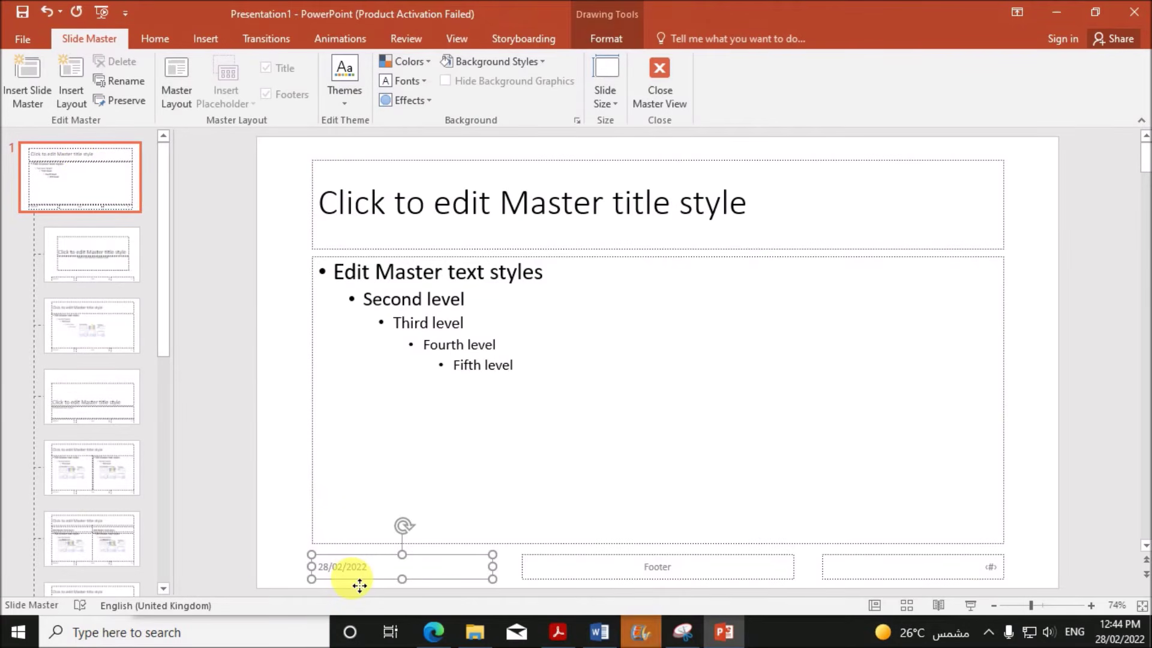
key(Delete)
click(561, 579)
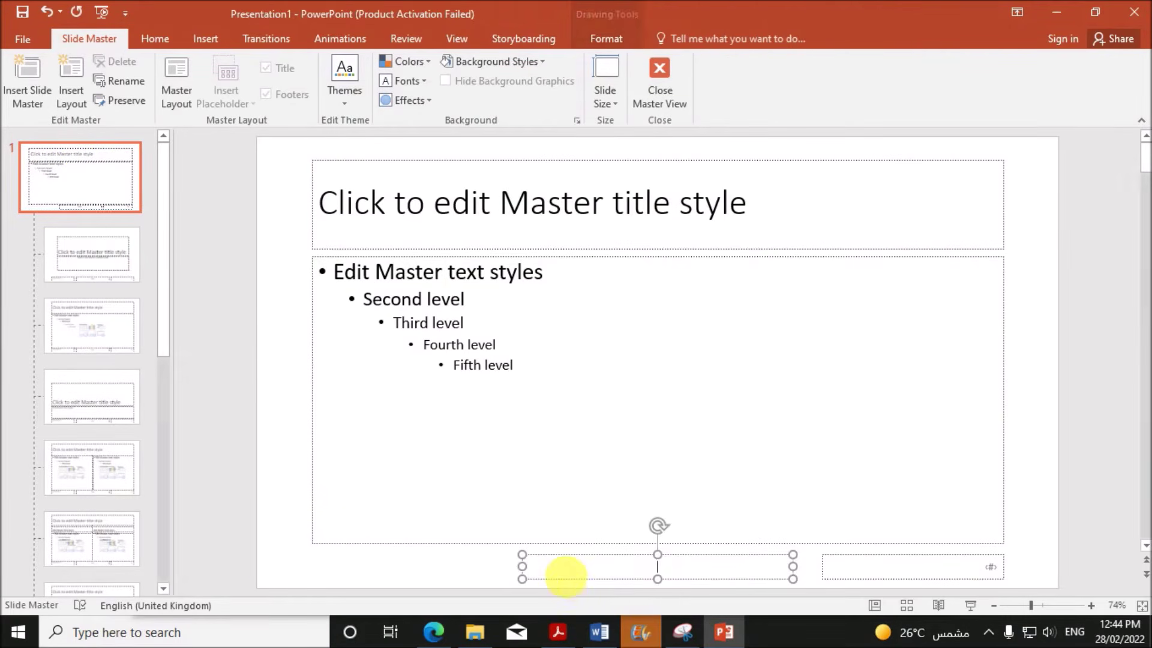
key(Delete)
click(873, 588)
key(Delete)
- Check the step 26 requirements in the exam PDF in Acrobat, and return the PowerPoint presentation to Normal view
click(557, 633)
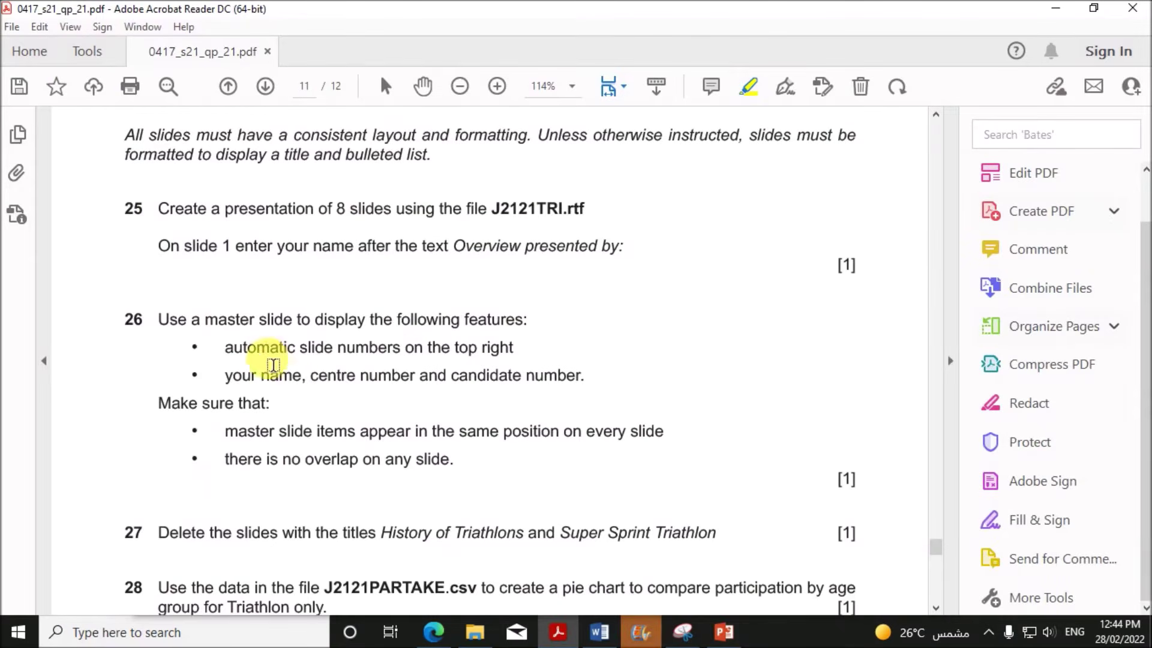
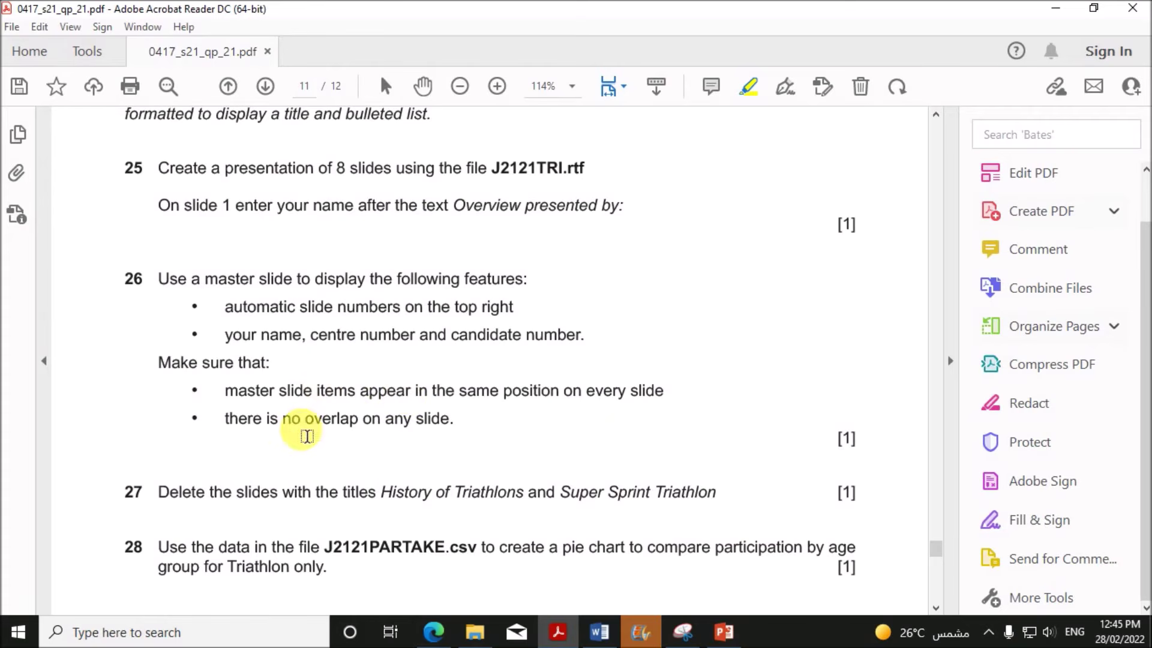
click(724, 631)
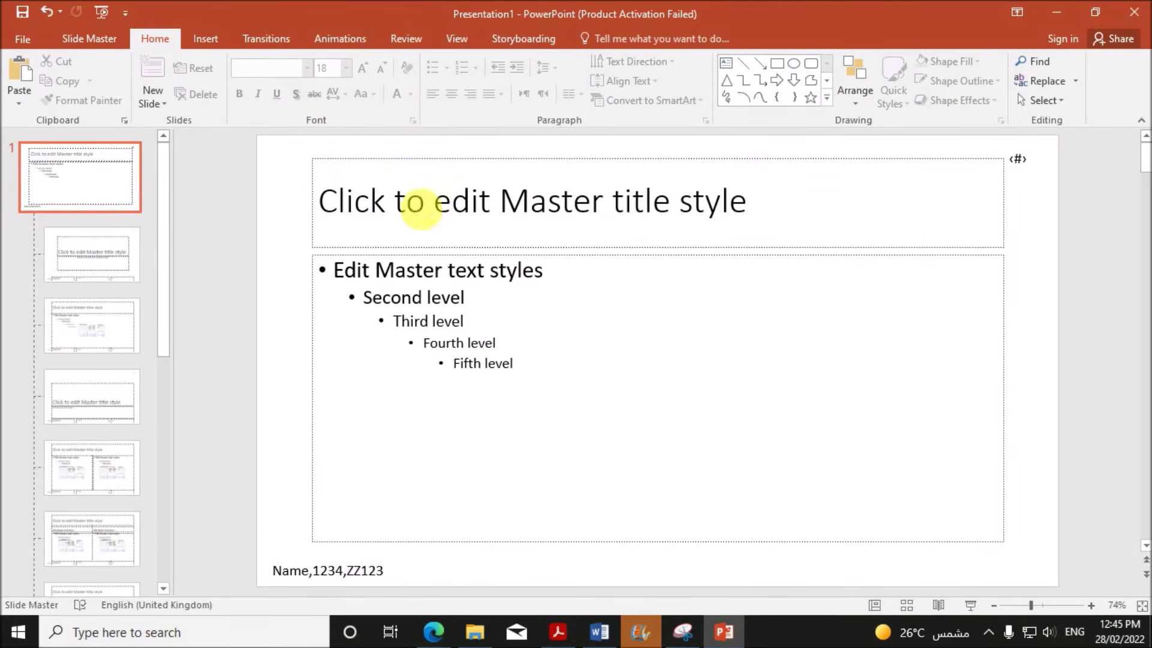
click(453, 37)
click(20, 77)
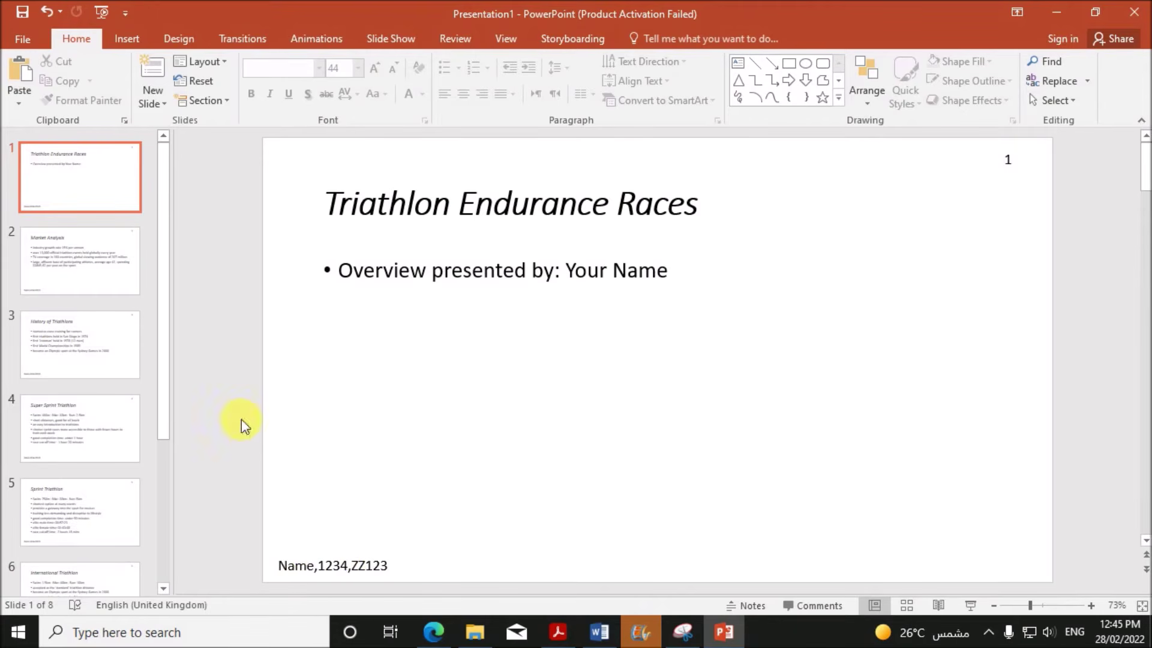
- Check the position of the slide number and candidate details on slides 2 to 4 for overlaps
click(47, 247)
click(62, 355)
click(62, 412)
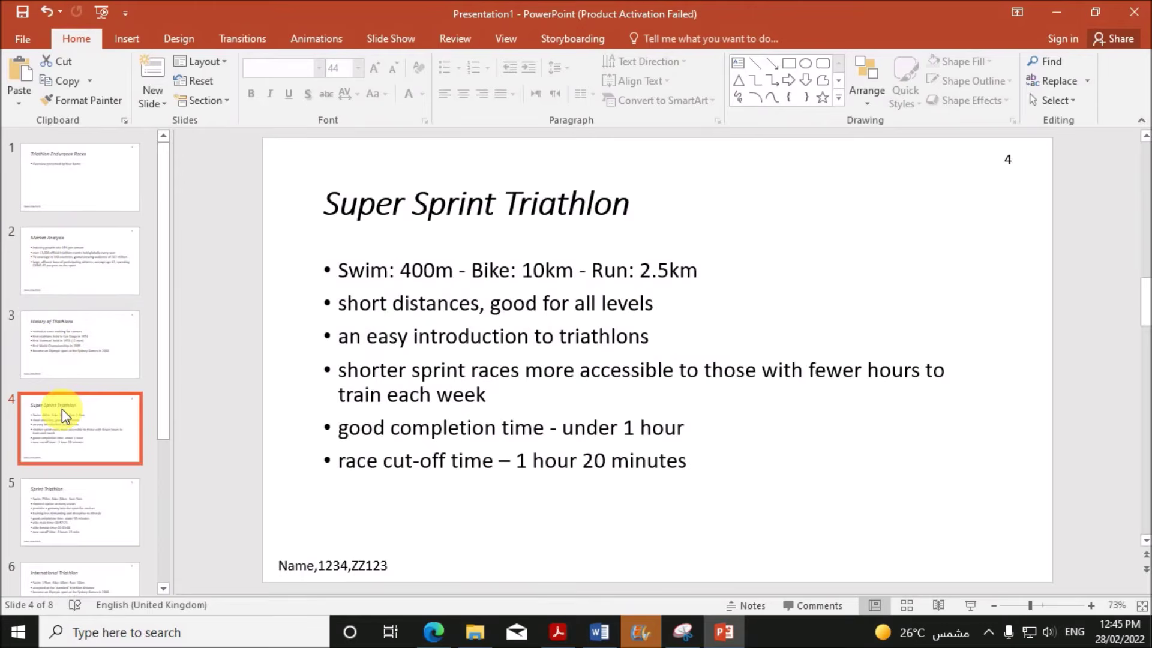
- Read step 27 in the exam PDF in Acrobat and delete the slides History of Triathlons and Super Sprint Triathlon from the PowerPoint presentation
click(96, 207)
click(555, 633)
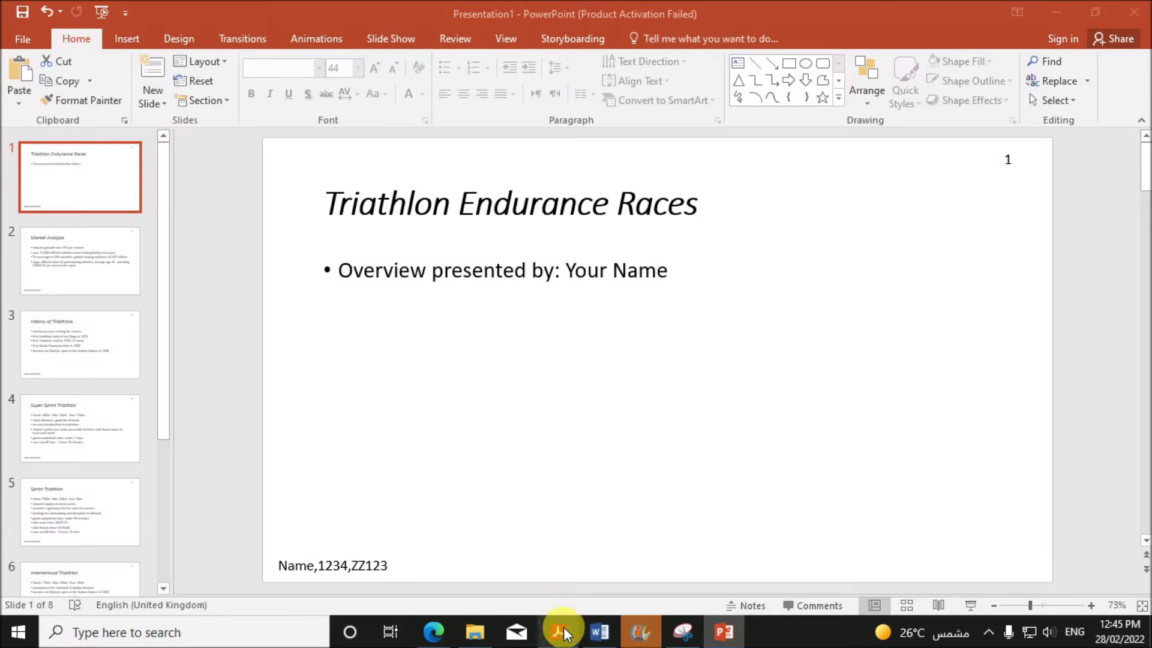
scroll(522, 478, down, 3)
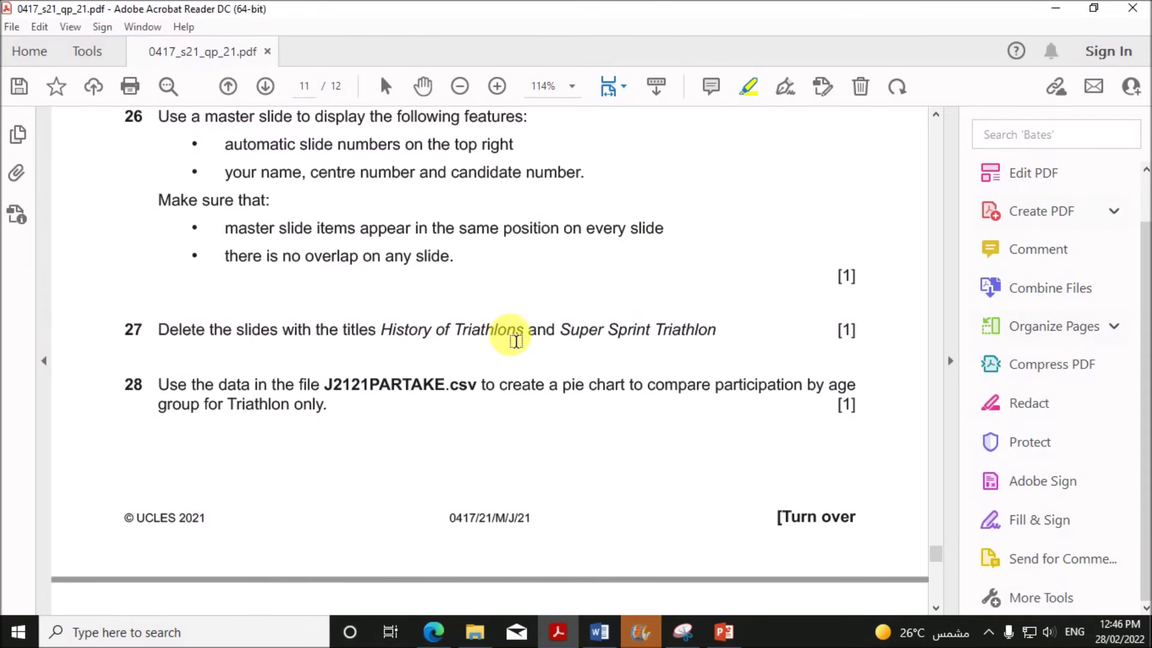
click(724, 632)
click(102, 347)
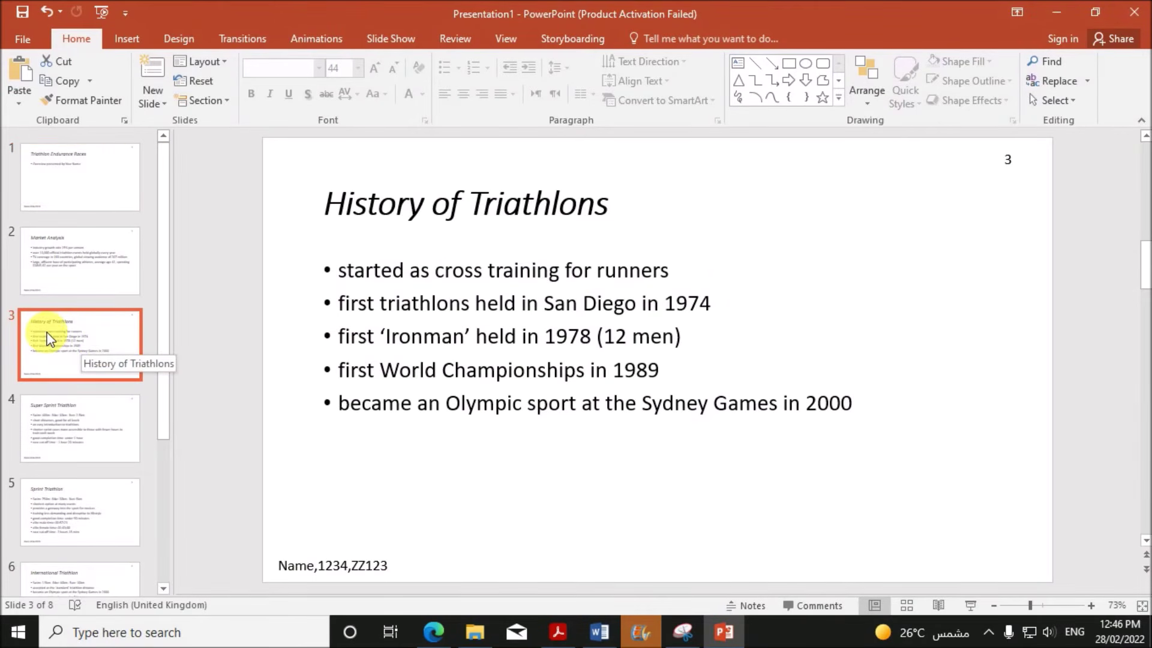
key(Delete)
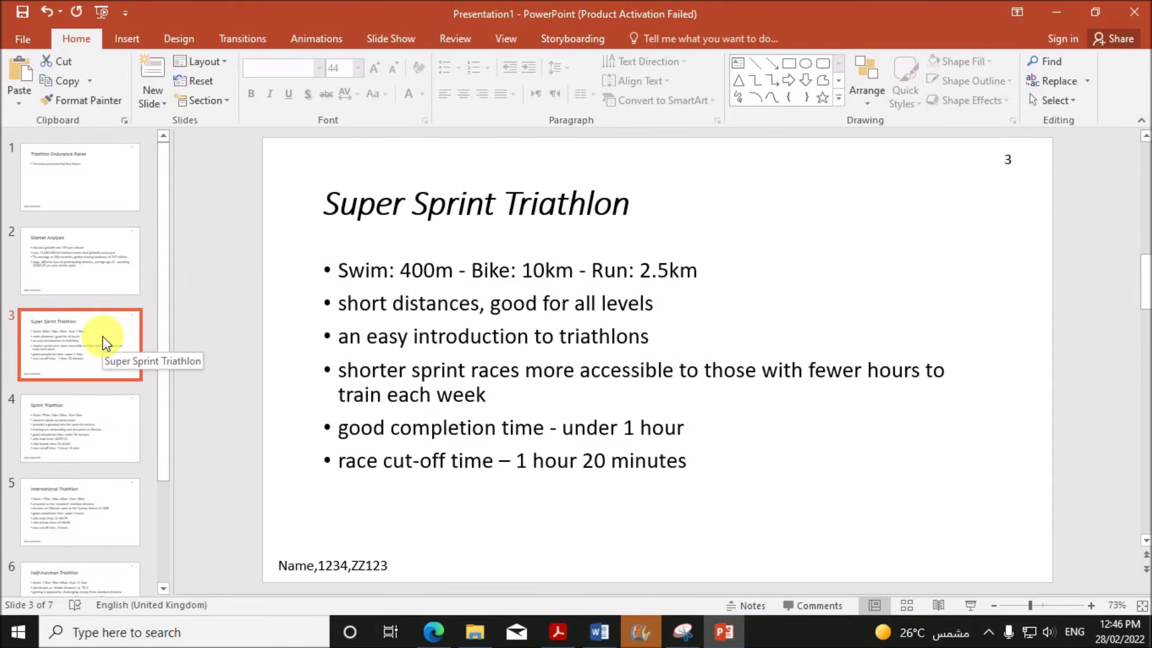
key(Delete)
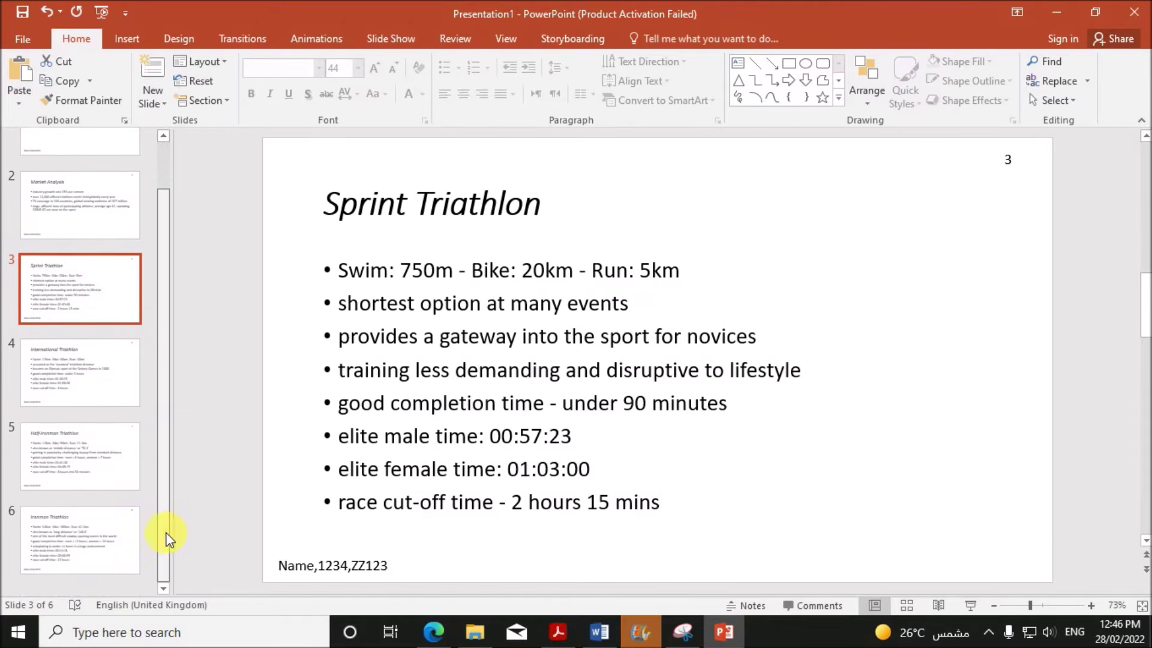
- Check step 28 in the exam PDF, open J2121PARTAKE from the June 2021-21 folder in Excel, and dismiss the activation wizard
click(561, 643)
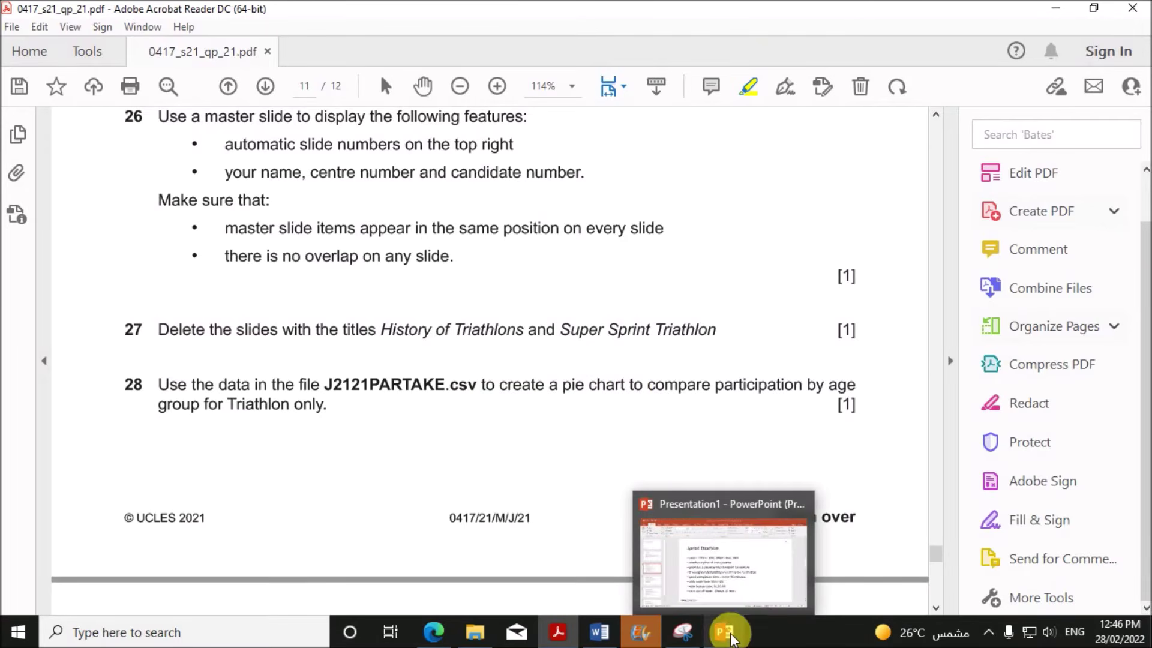
mouse_move(602, 635)
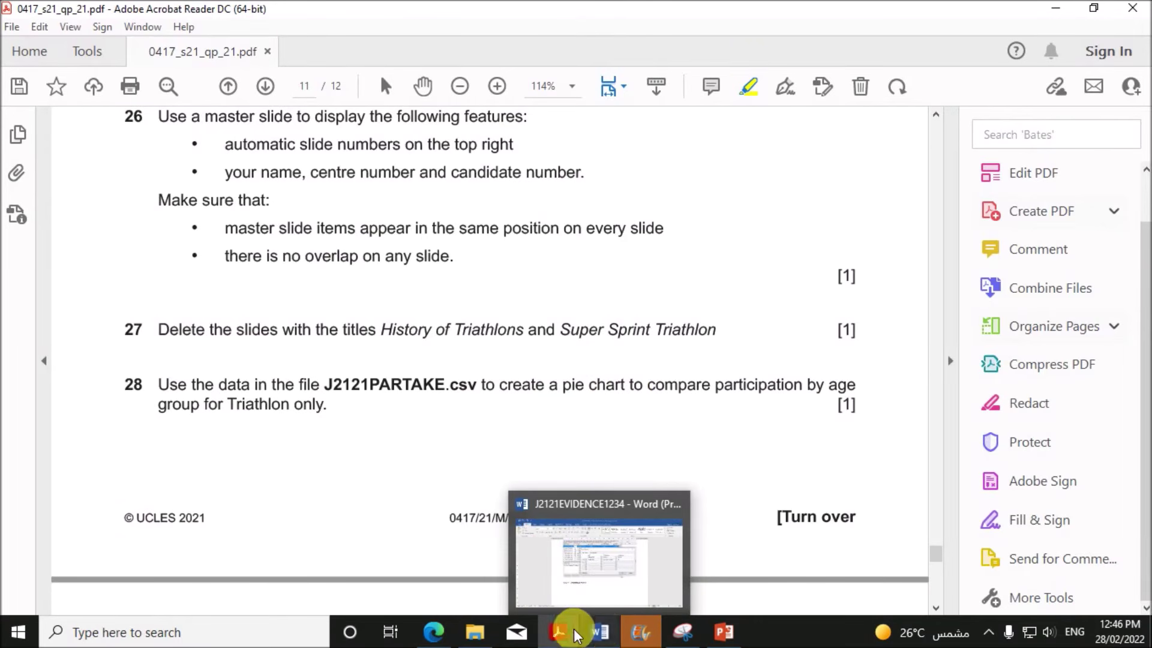
mouse_move(484, 638)
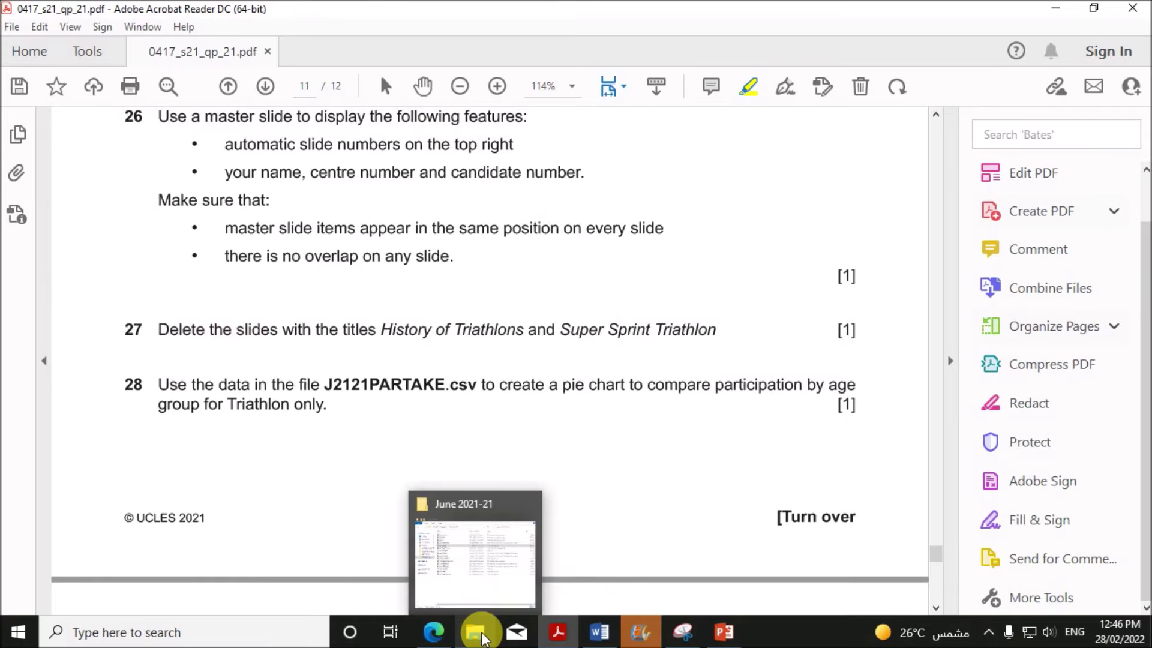
click(484, 637)
click(377, 480)
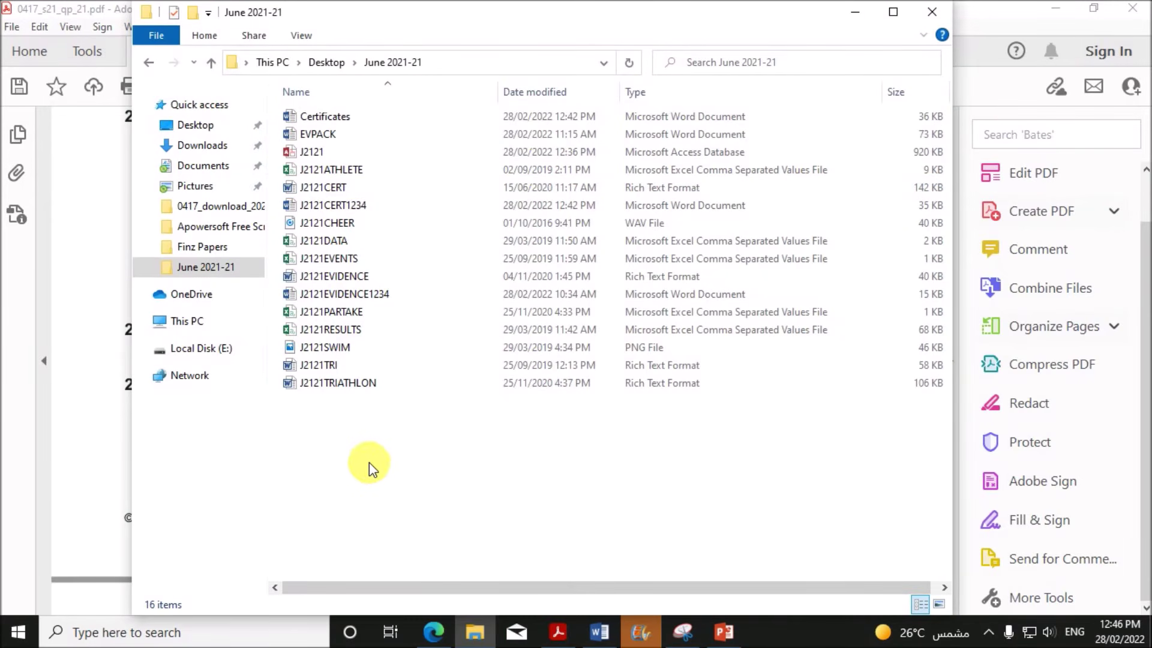
click(350, 314)
double_click(348, 312)
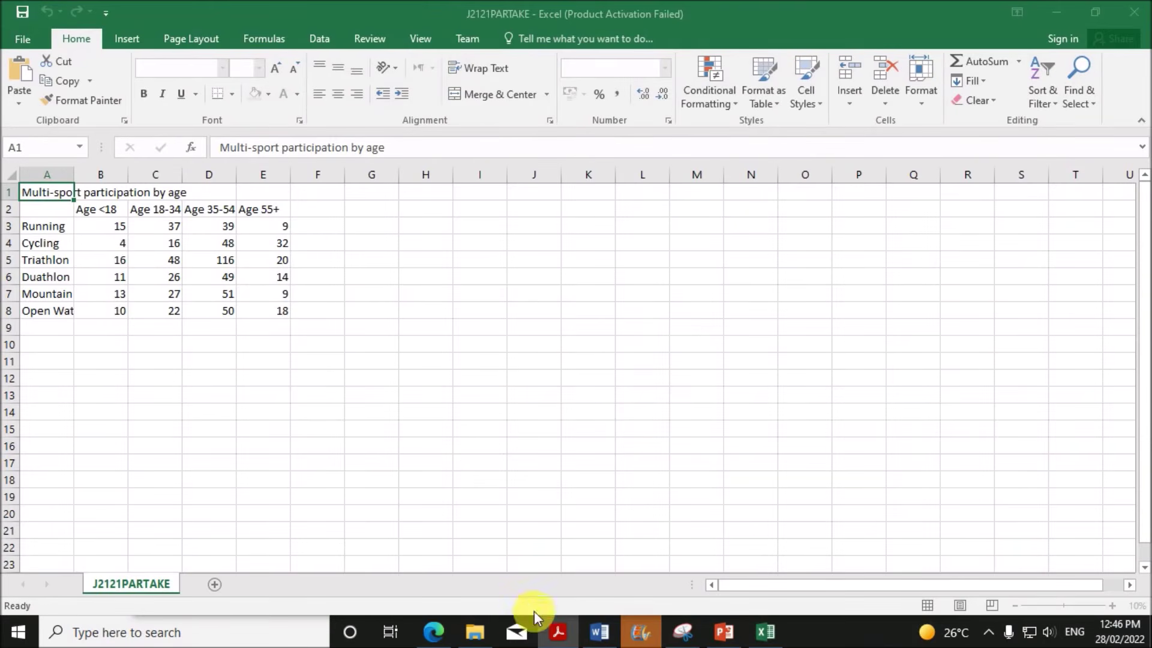
click(723, 487)
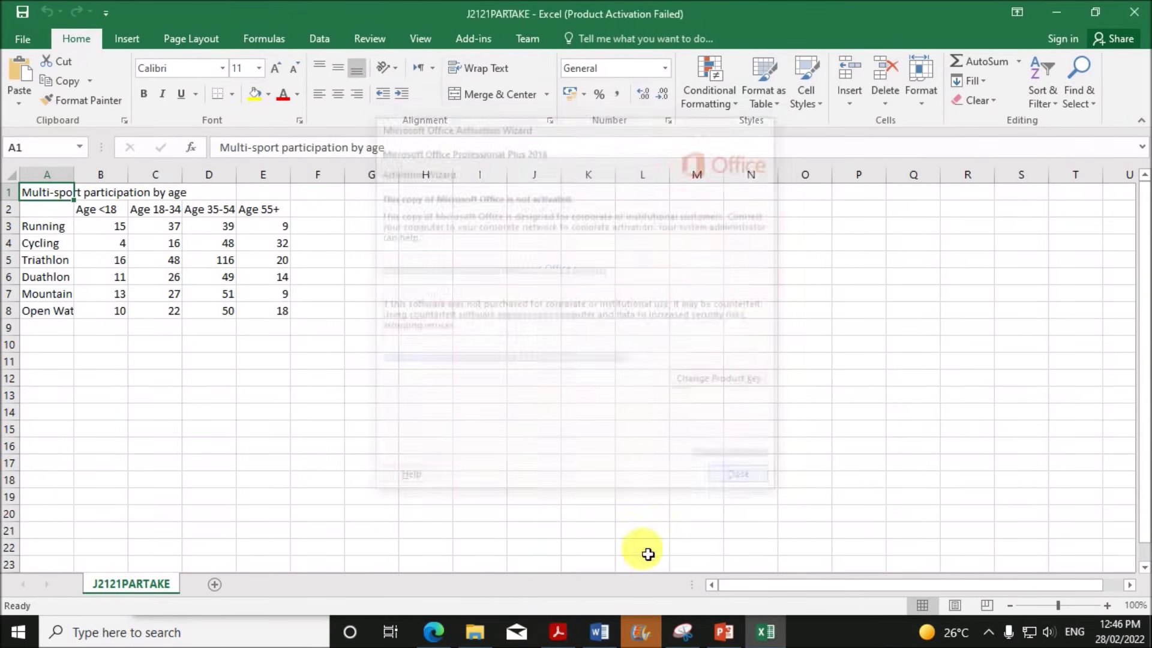
- Highlight "Triathlon only." in step 28 of the exam PDF in Acrobat and return to the J2121PARTAKE workbook in Excel
click(558, 632)
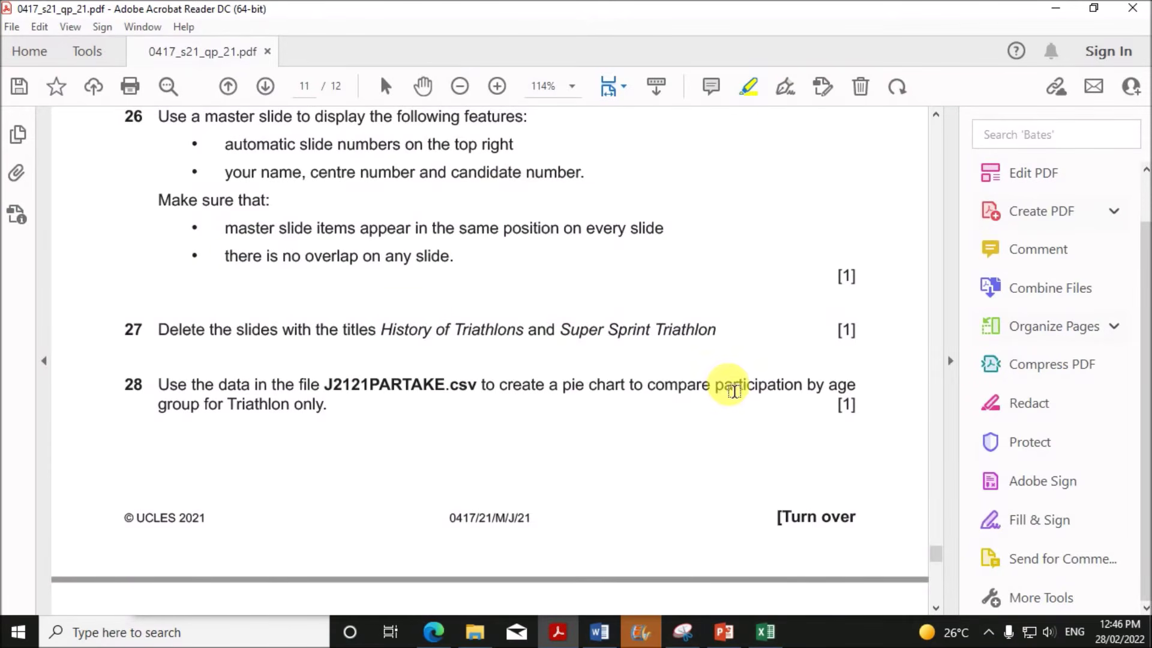
drag(229, 411, 330, 410)
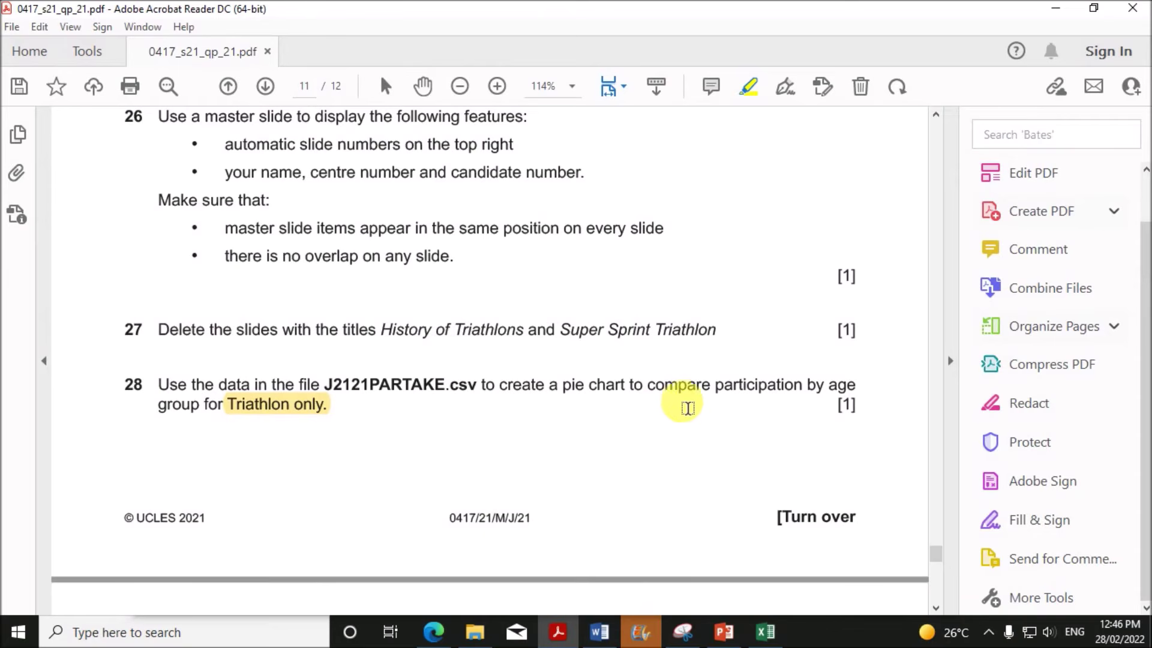
click(765, 631)
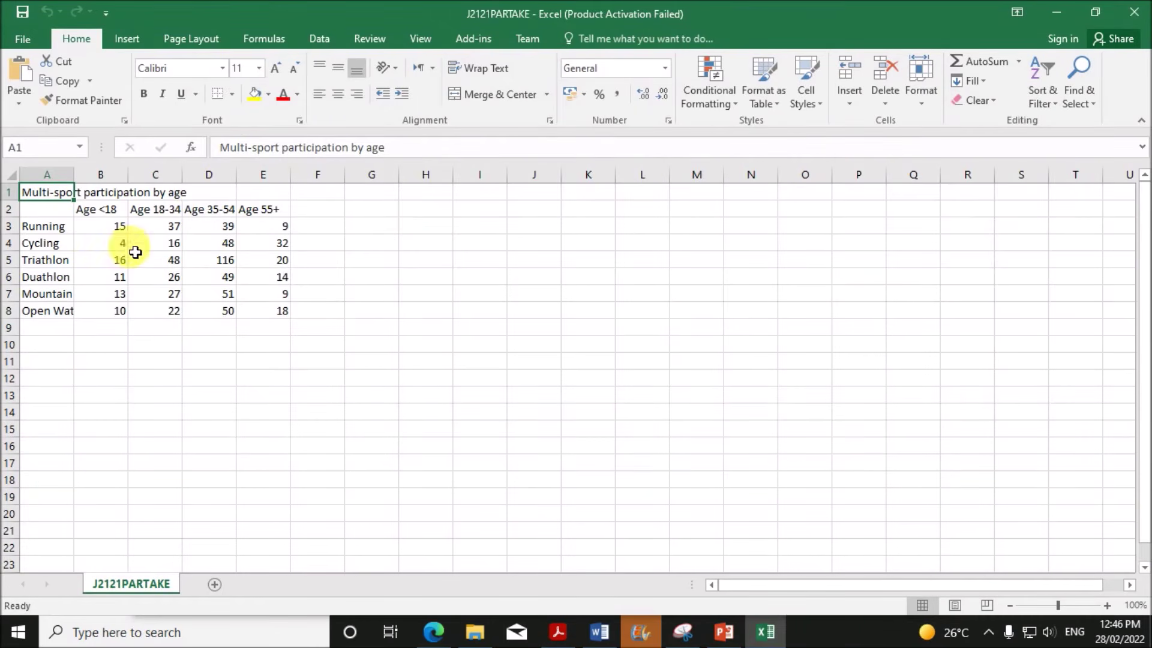
drag(66, 216, 264, 221)
drag(56, 263, 262, 264)
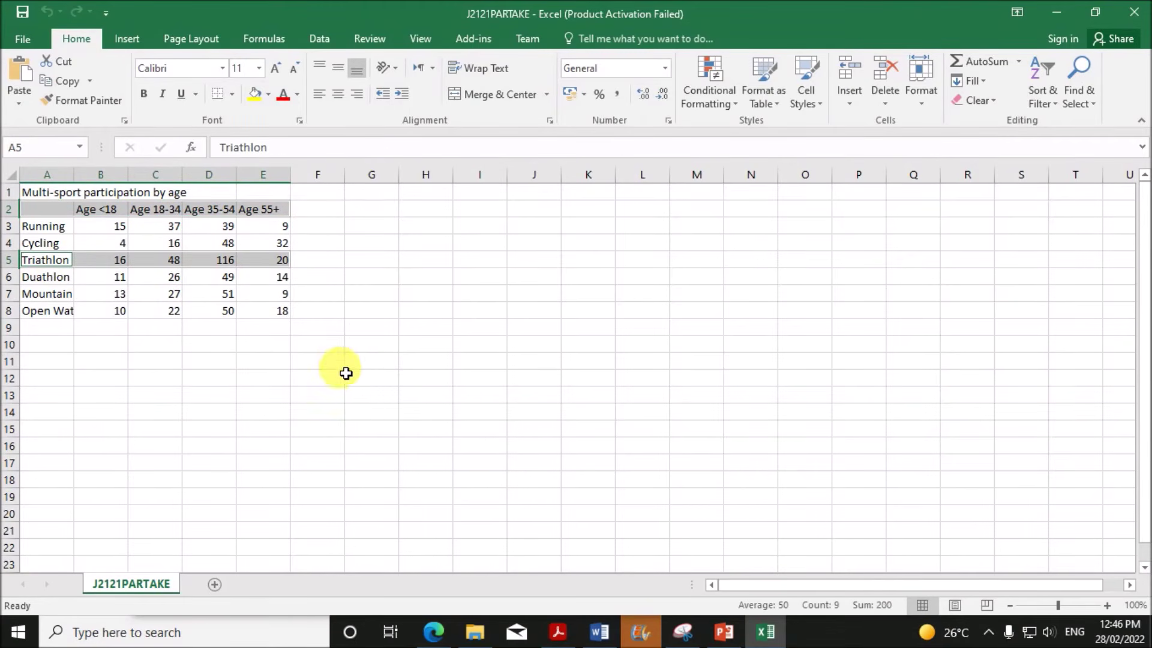
click(310, 418)
- Insert a 2-D pie chart from the age group headings in B2:E2 and the Triathlon values in B5:E5
drag(103, 210, 291, 219)
drag(107, 266, 245, 259)
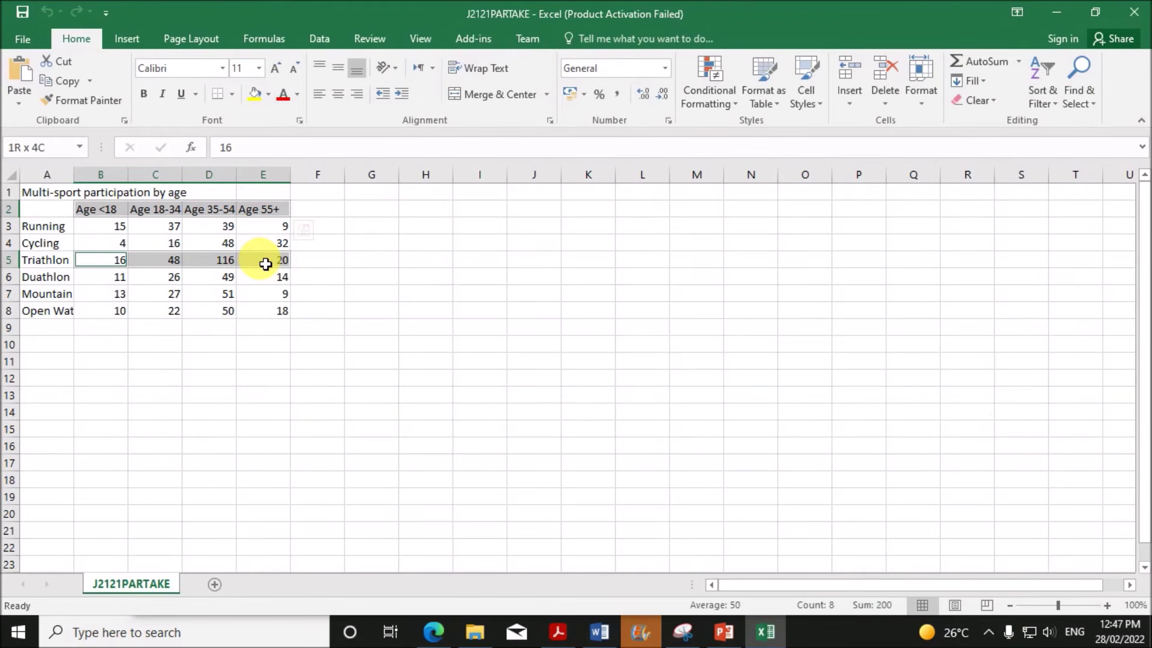
drag(265, 264, 266, 264)
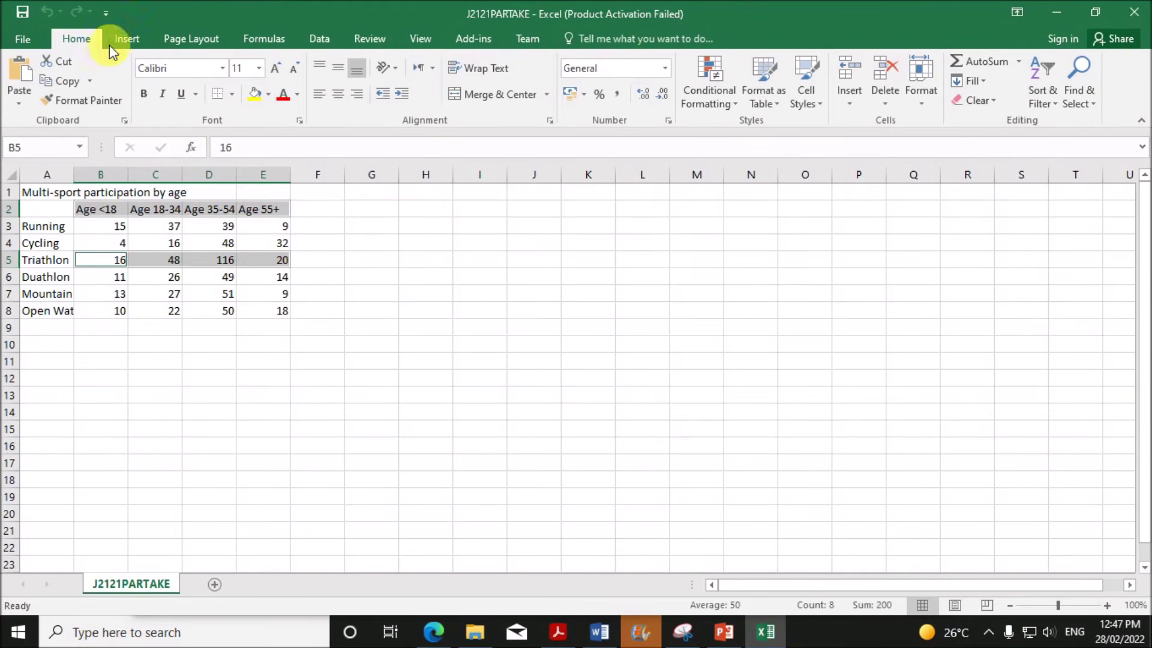
click(125, 39)
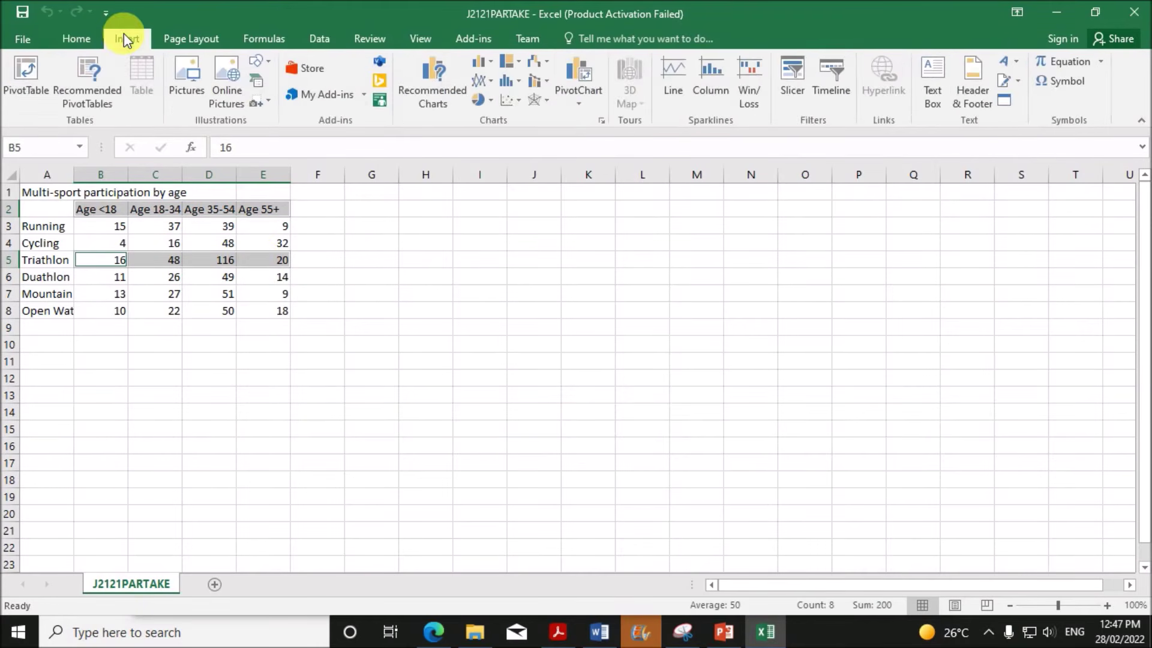
click(488, 103)
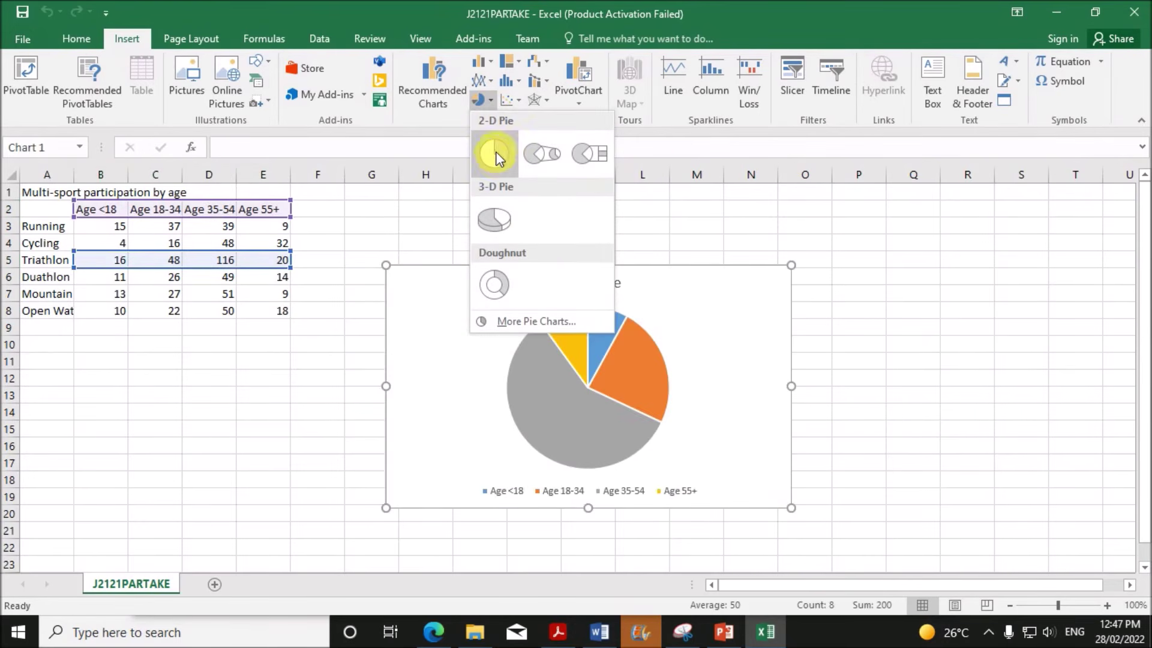
click(501, 168)
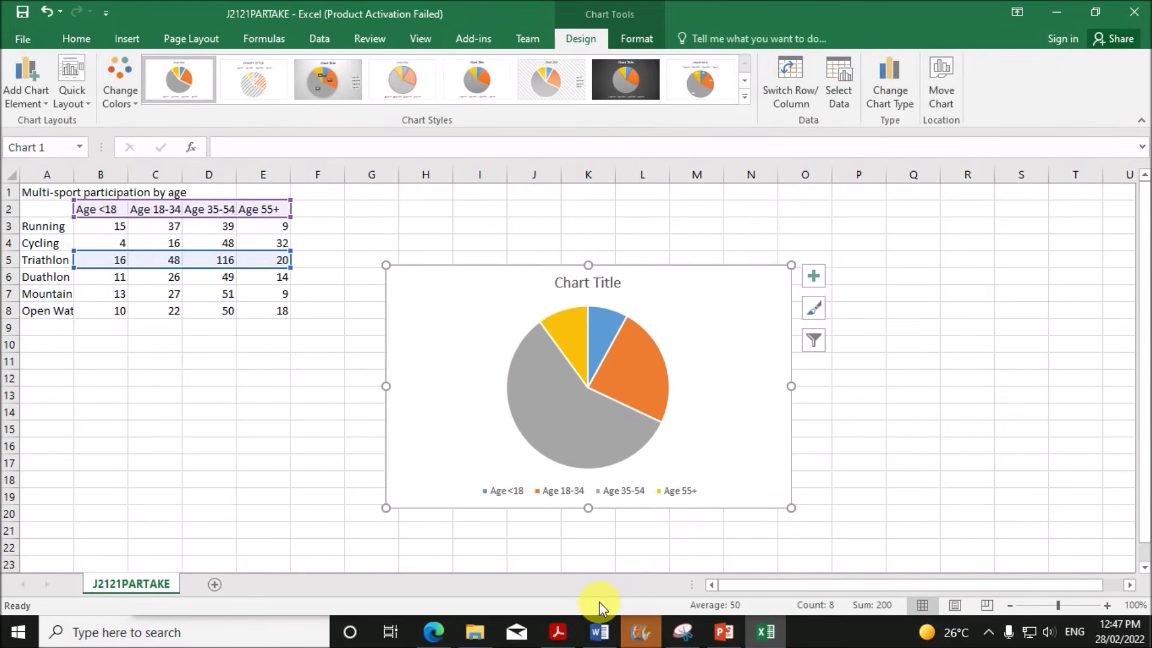
- Read step 29 on page 12 of the exam PDF in Acrobat and highlight the word Triathlon in the required chart title
click(559, 635)
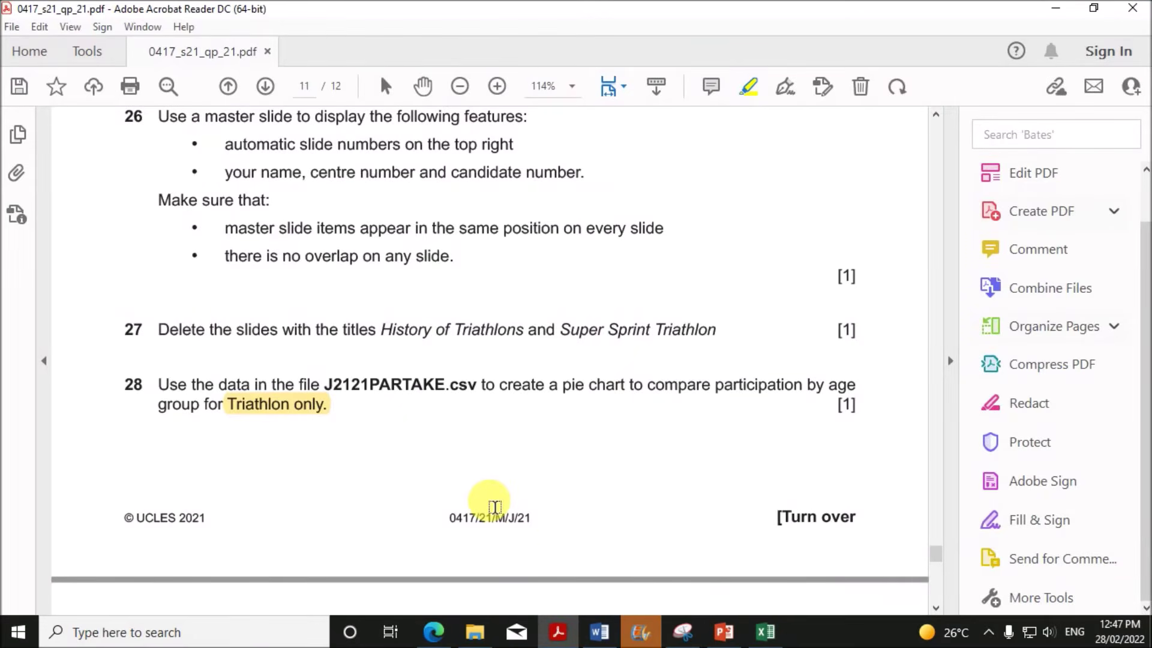
scroll(495, 507, down, 4)
scroll(495, 507, down, 1)
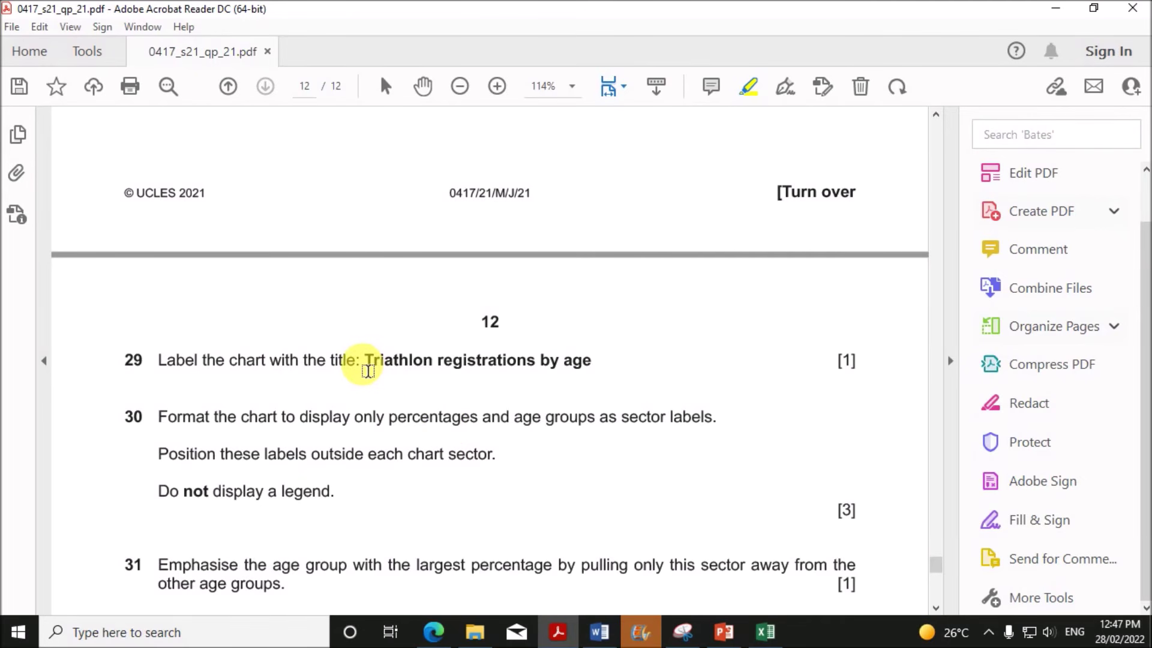
double_click(386, 372)
key(ctrl+c)
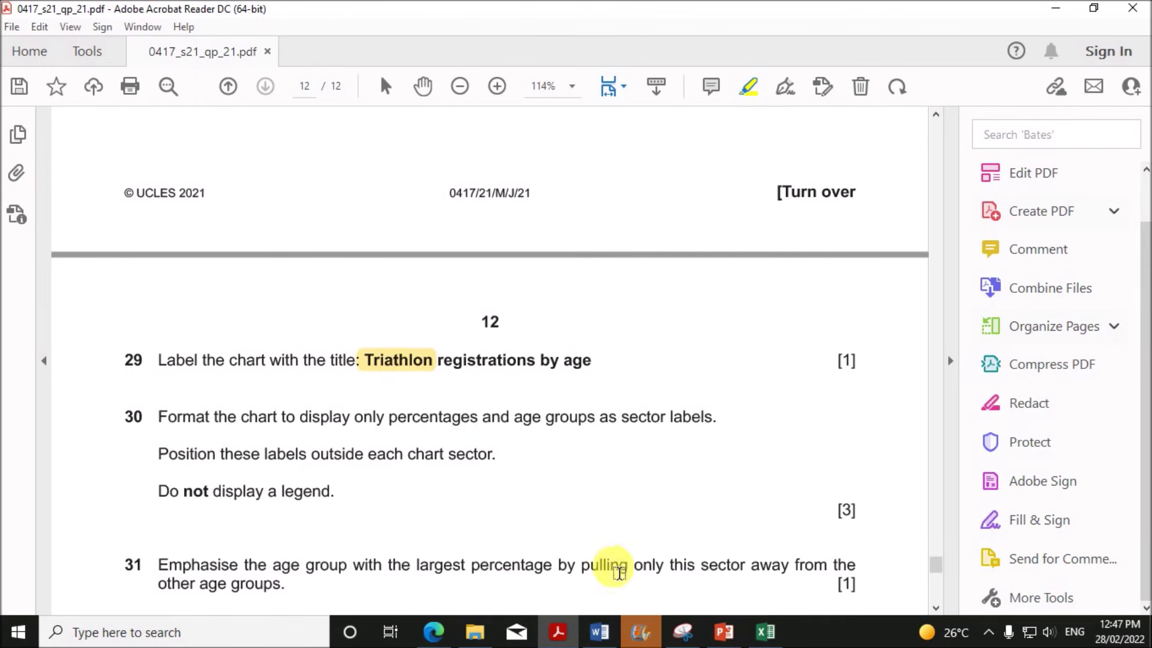
- Set the pie chart's title in Excel to "Triathlon registrations by age"
click(757, 637)
click(613, 293)
text(Triathlon registrations by)
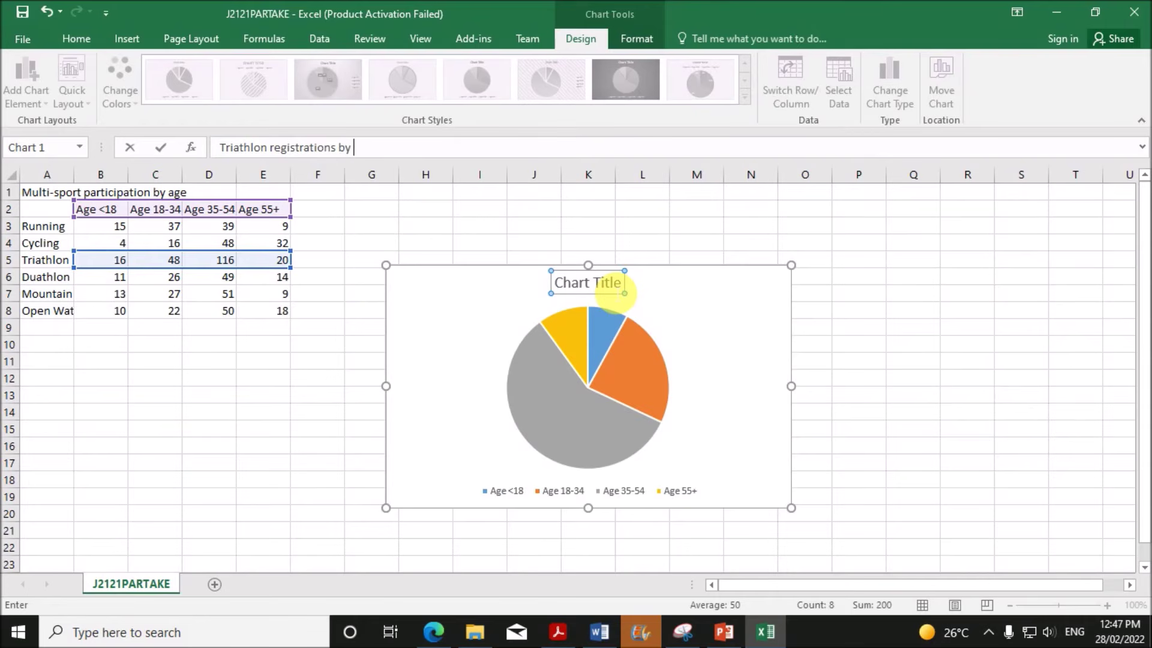
key(Return)
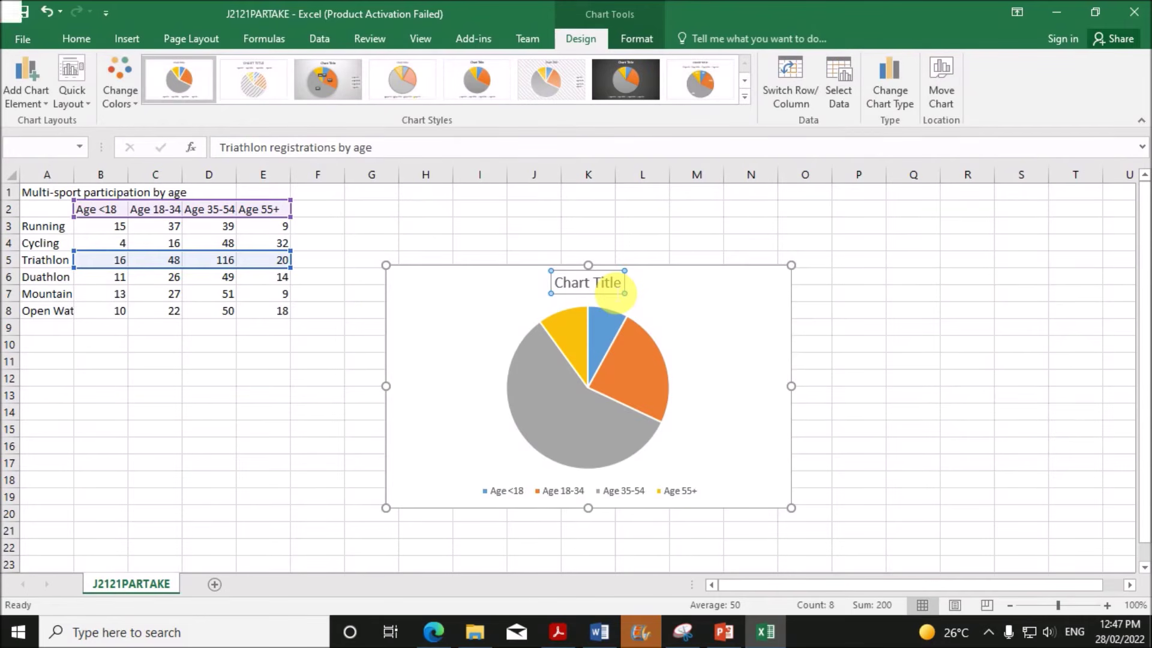
- Read the sector label and legend requirements in step 30 of the exam PDF in Acrobat and return to the Excel chart
click(558, 632)
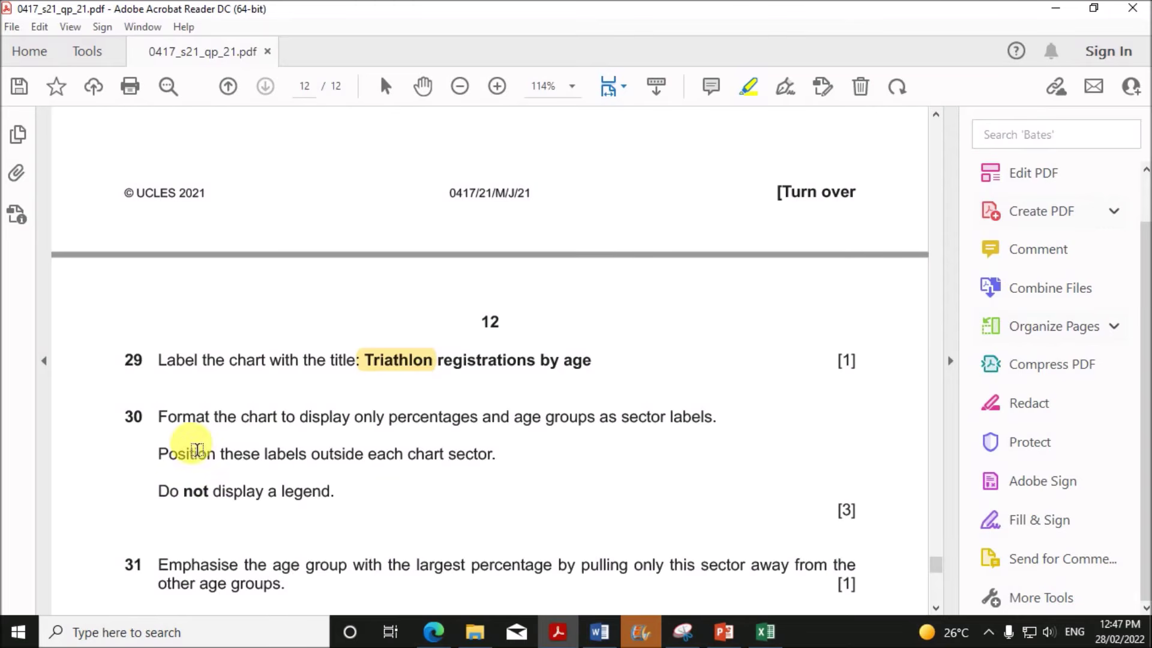
scroll(189, 442, down, 2)
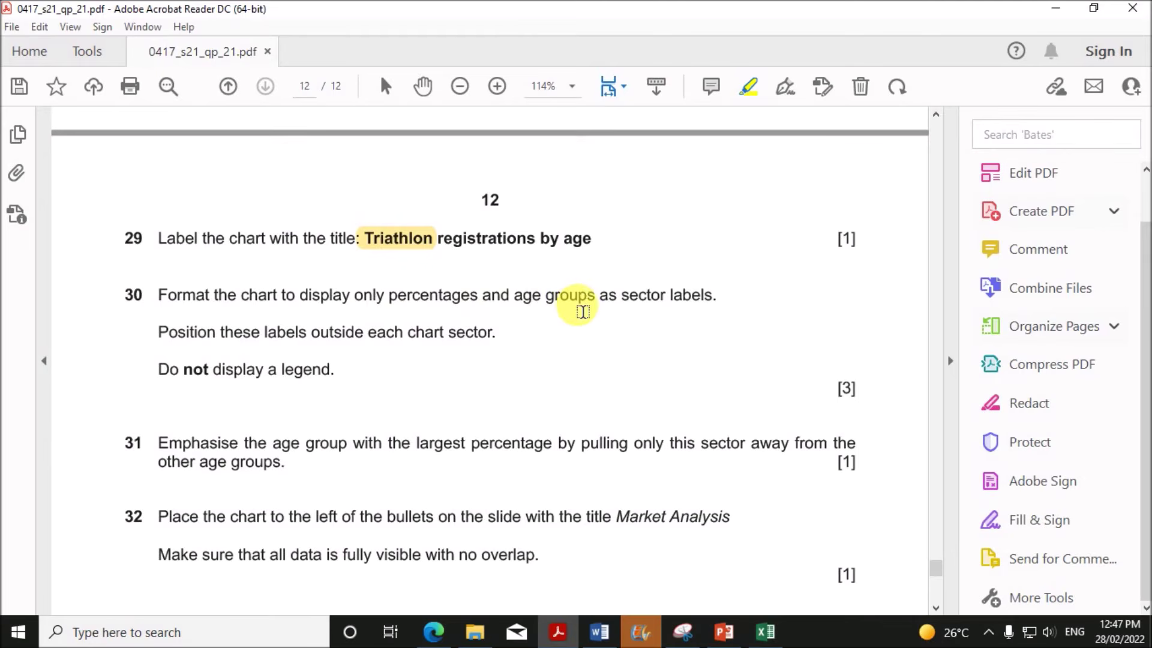
click(762, 632)
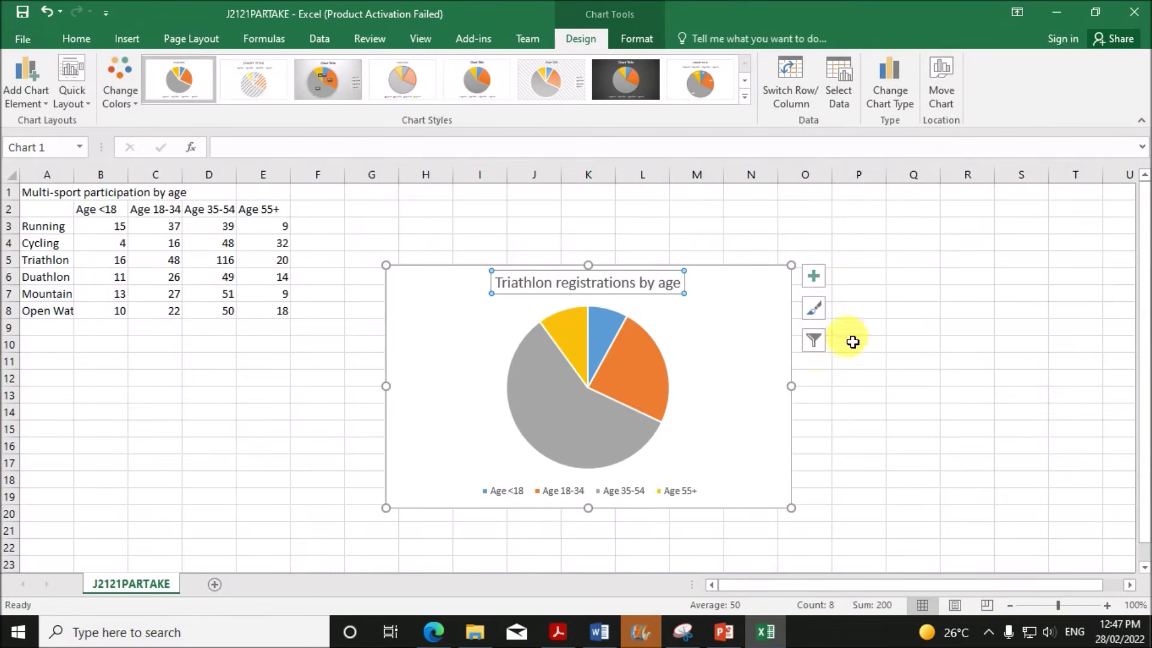
- Remove the legend from the pie chart and add data labels to its sectors
click(774, 351)
click(814, 281)
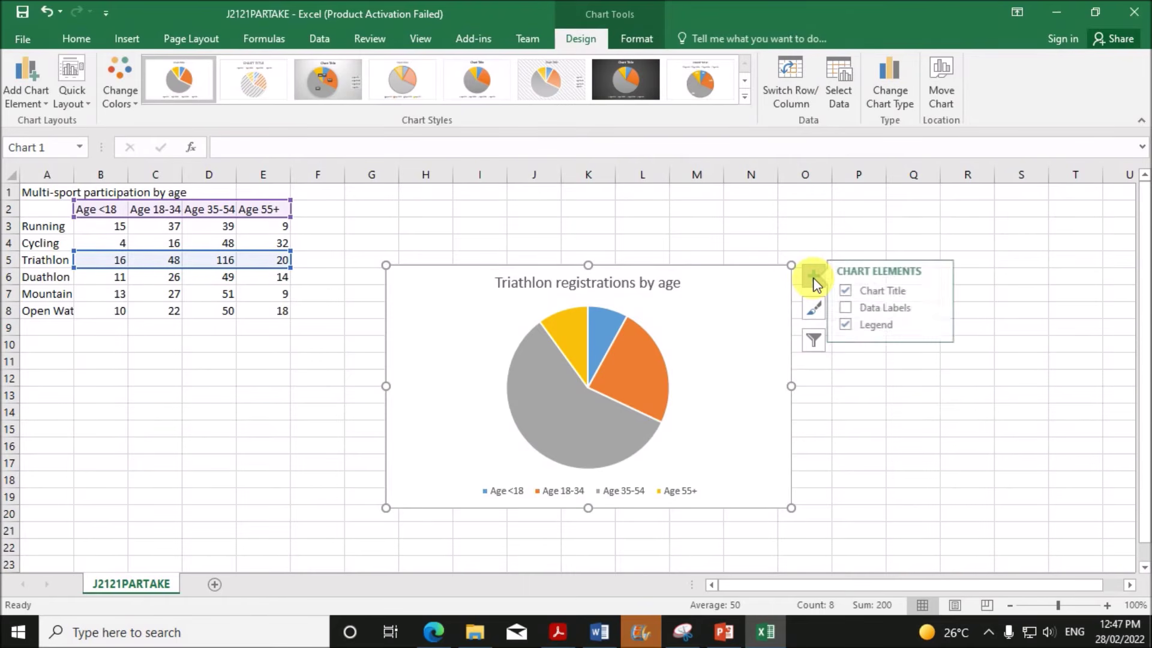
click(854, 326)
click(856, 309)
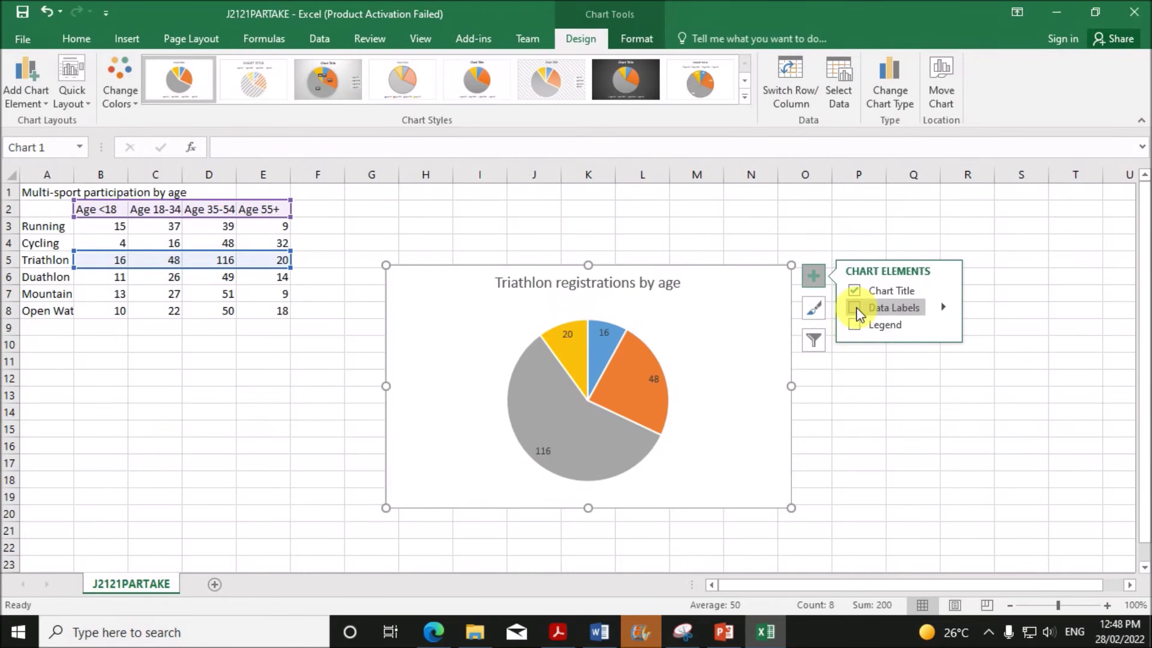
- Format the pie chart's data labels to contain the category name and percentage, with the value turned off
click(944, 310)
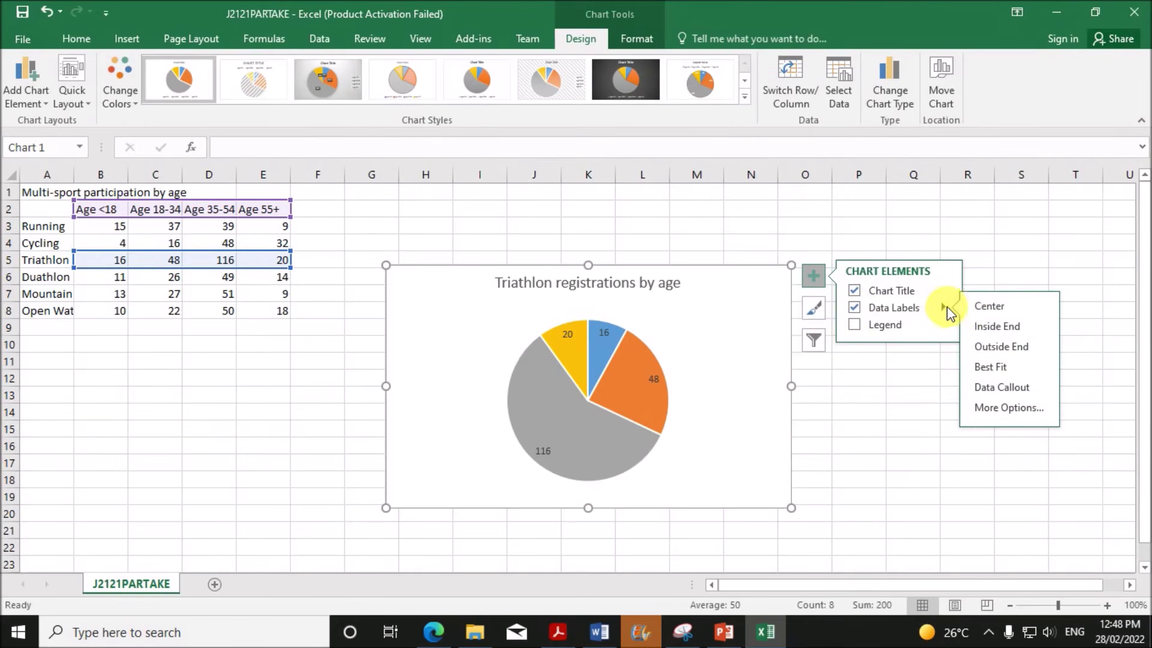
click(996, 408)
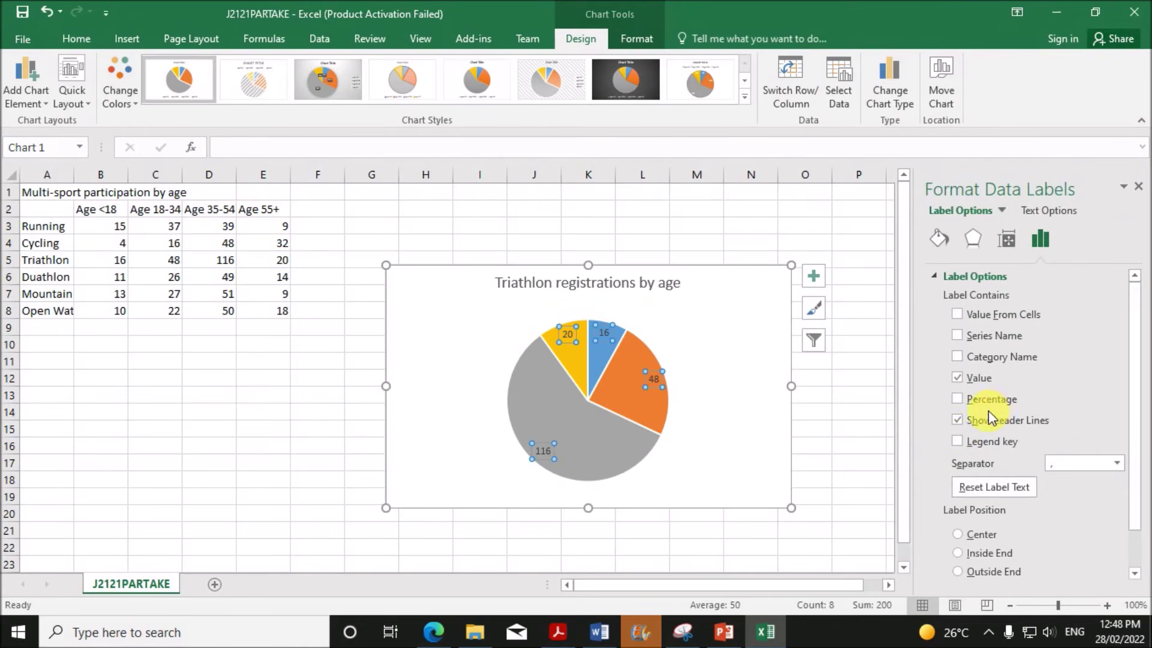
click(956, 377)
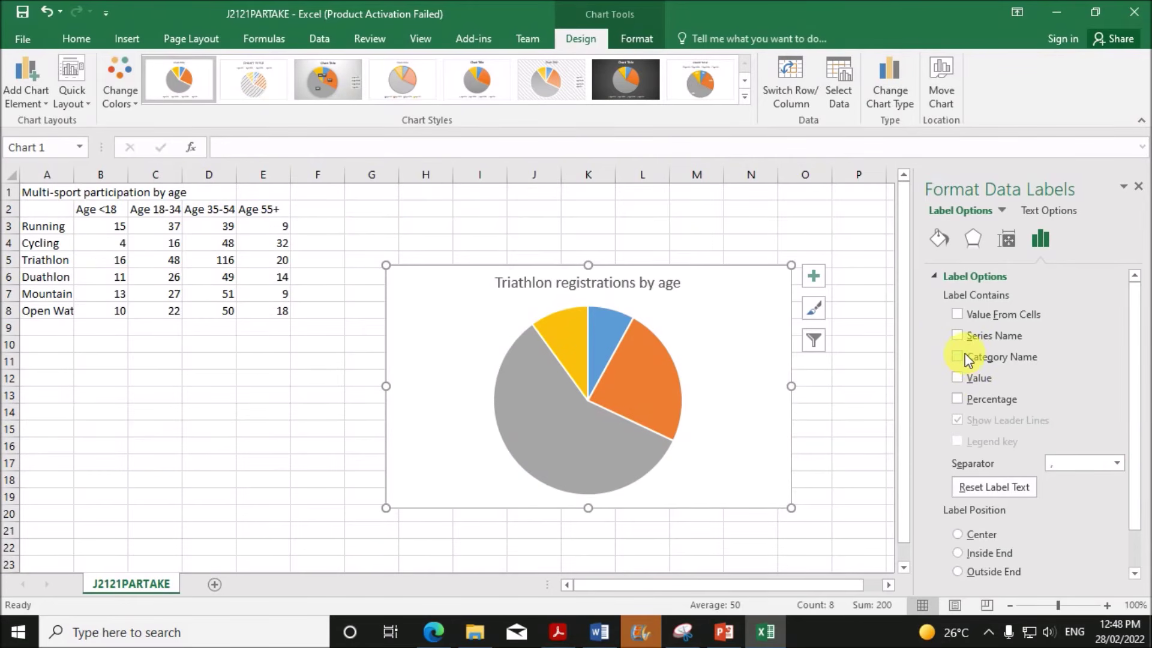
click(958, 358)
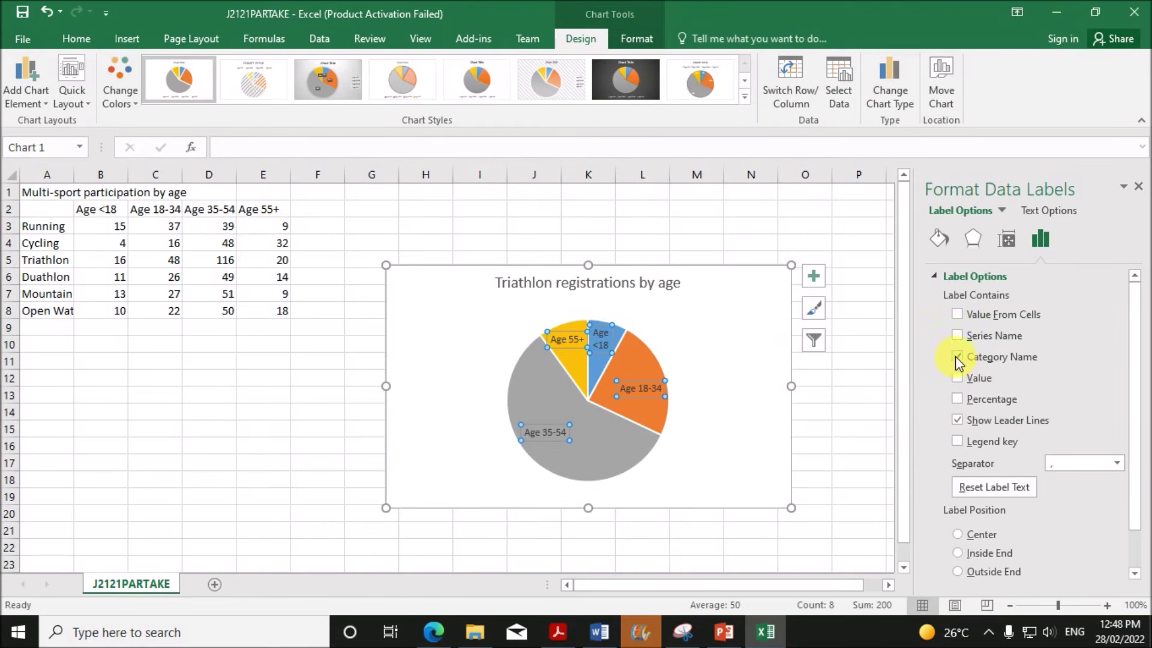
click(957, 399)
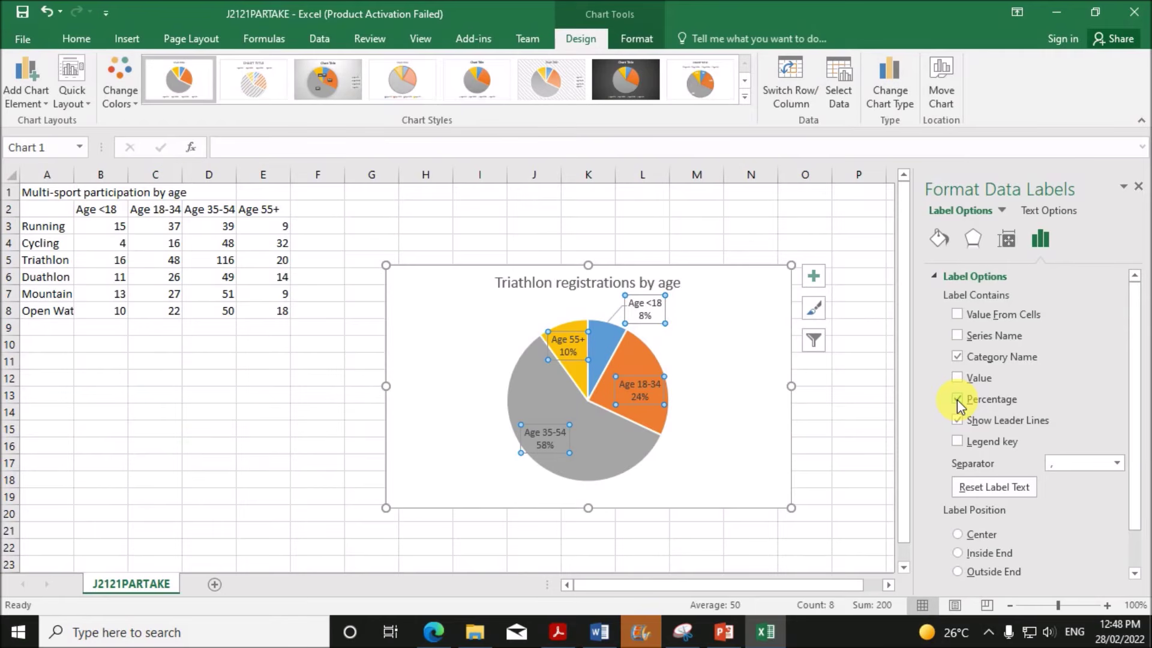
- Position the pie chart's data labels at the outside end of the sectors
scroll(993, 540, down, 1)
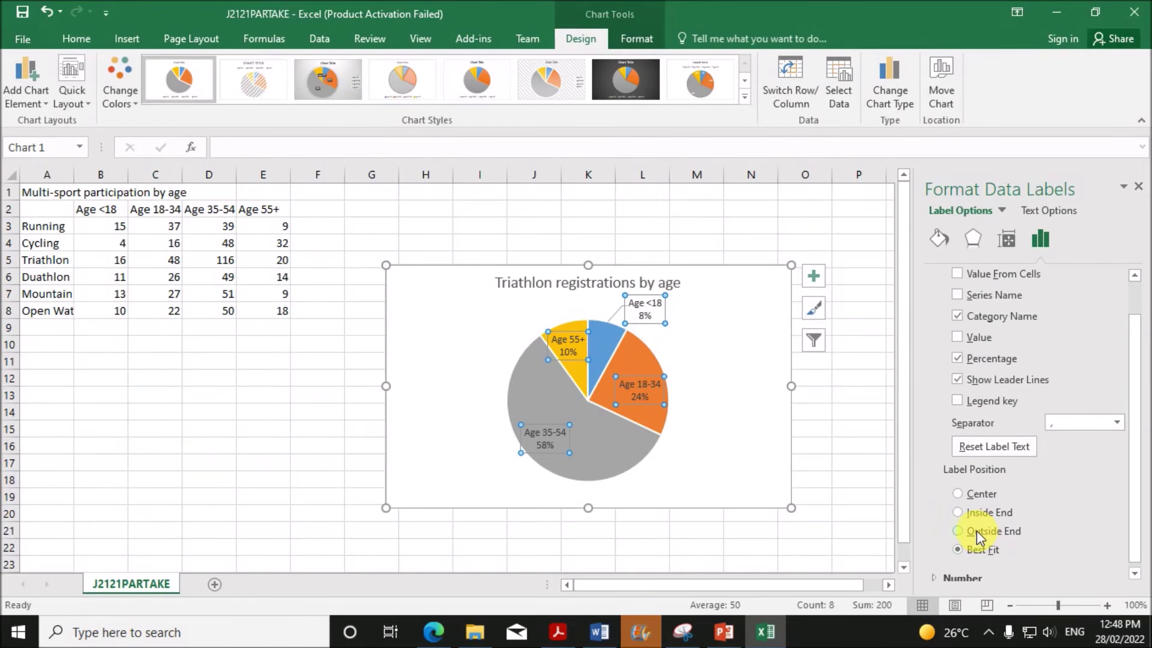
click(958, 531)
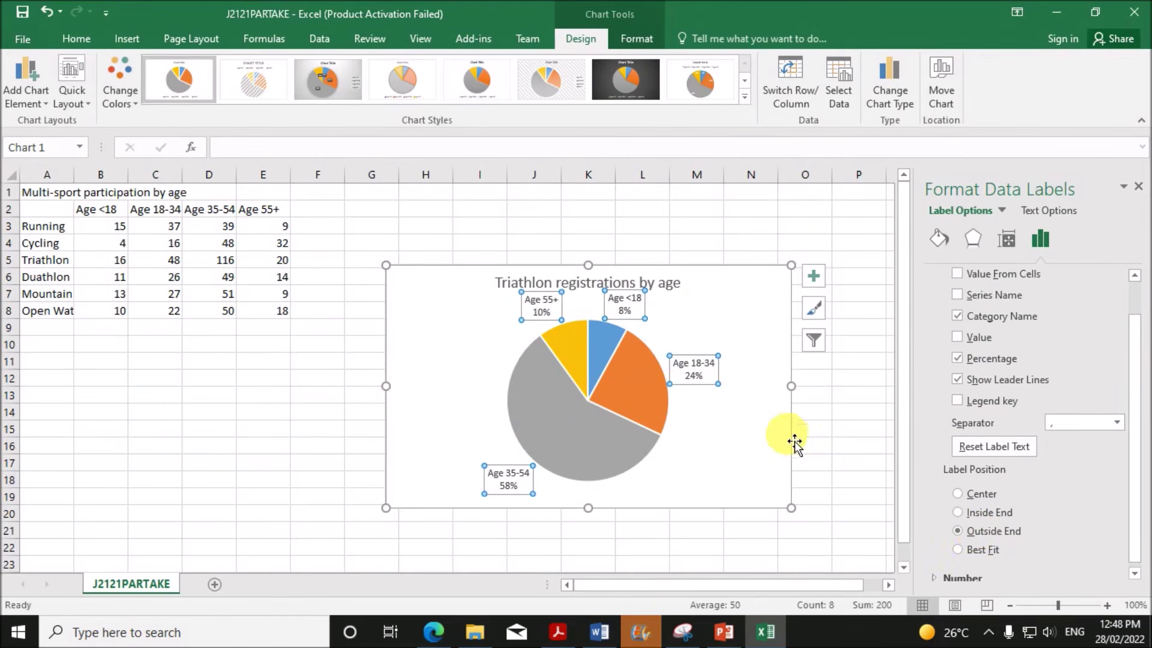
click(850, 437)
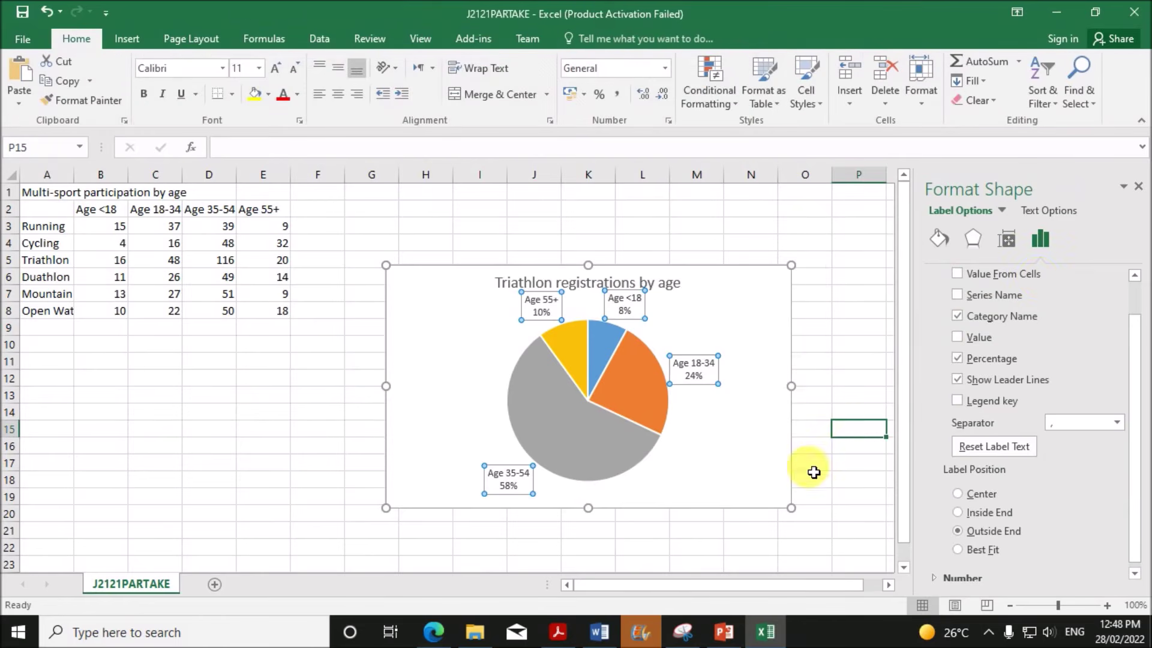
click(700, 471)
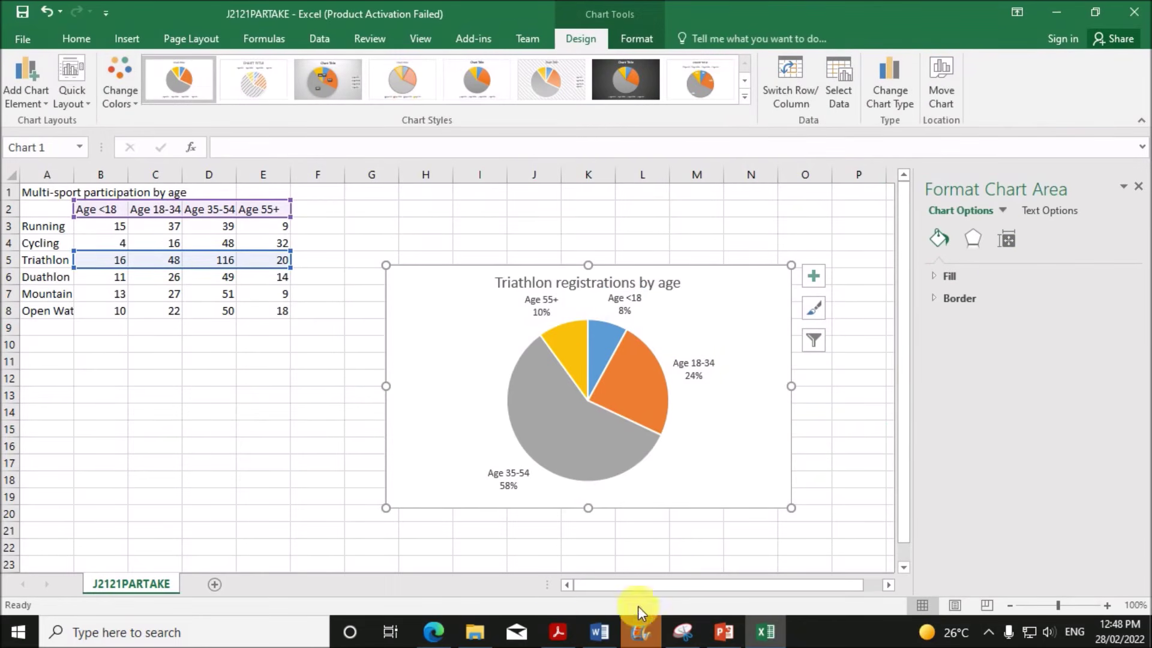
- Read step 31 of the exam PDF in Acrobat about emphasising the largest sector and return to Excel
click(558, 631)
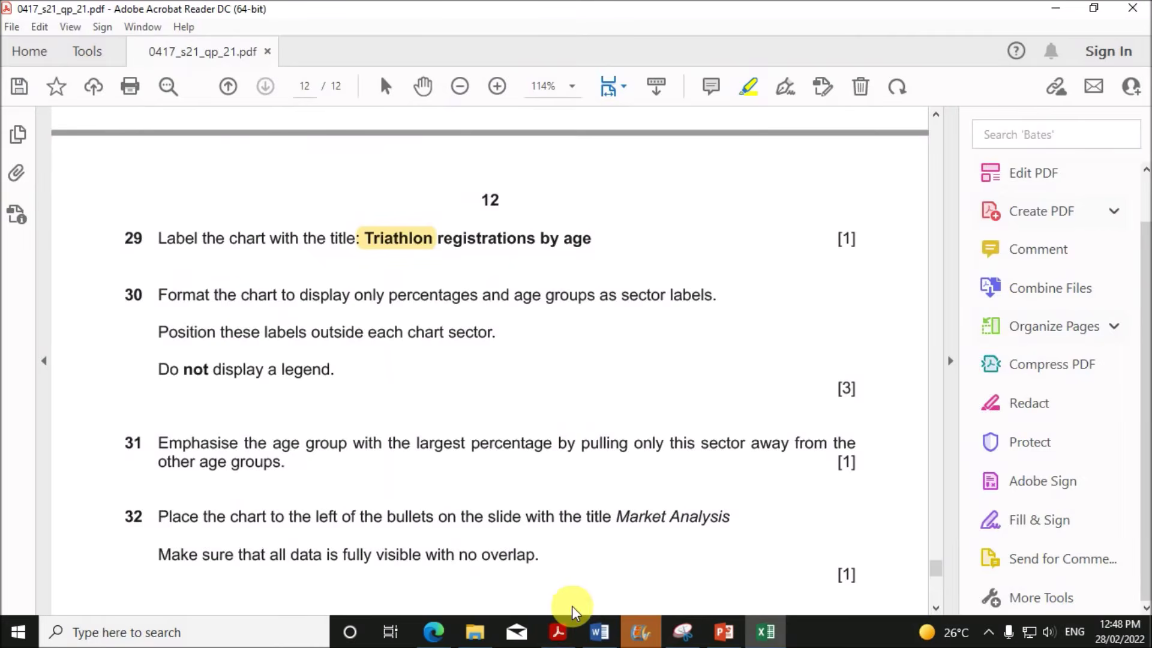
scroll(332, 401, down, 2)
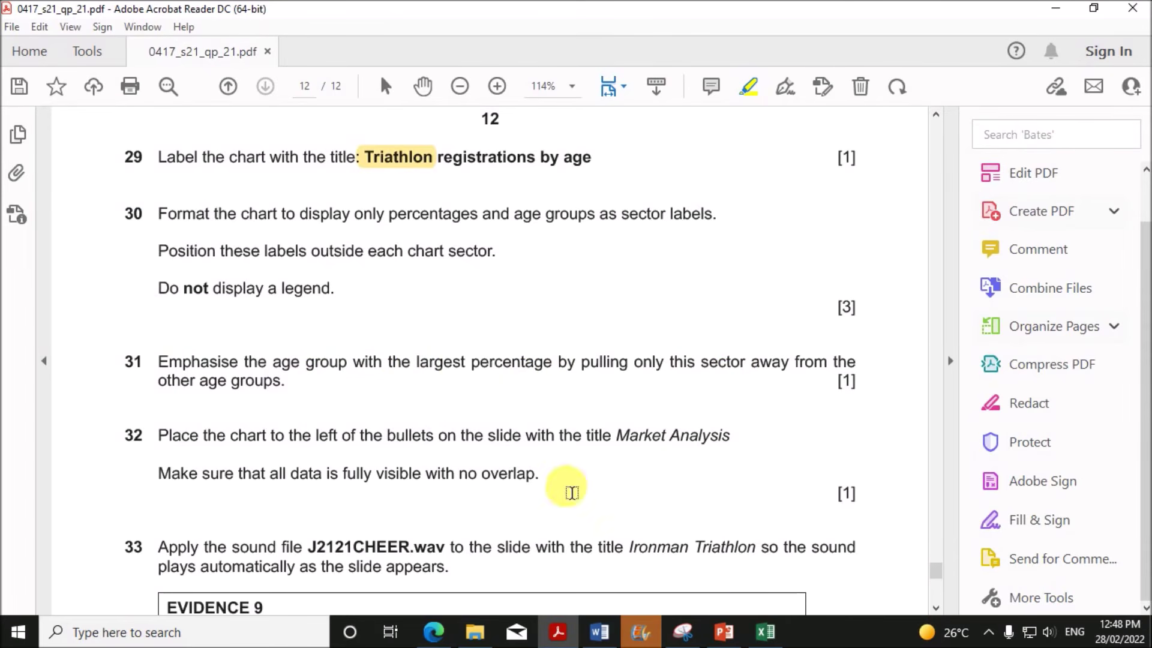
click(762, 633)
- Pull only the Age 35-54 sector of the pie chart away from the other sectors
click(564, 459)
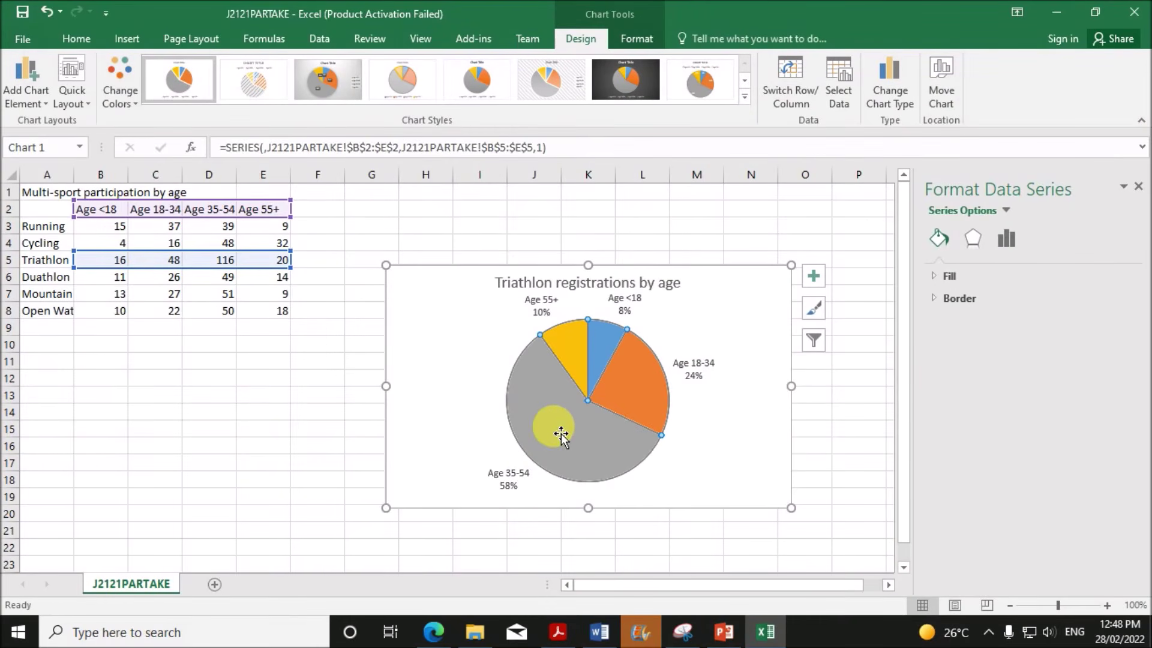
click(553, 426)
click(746, 456)
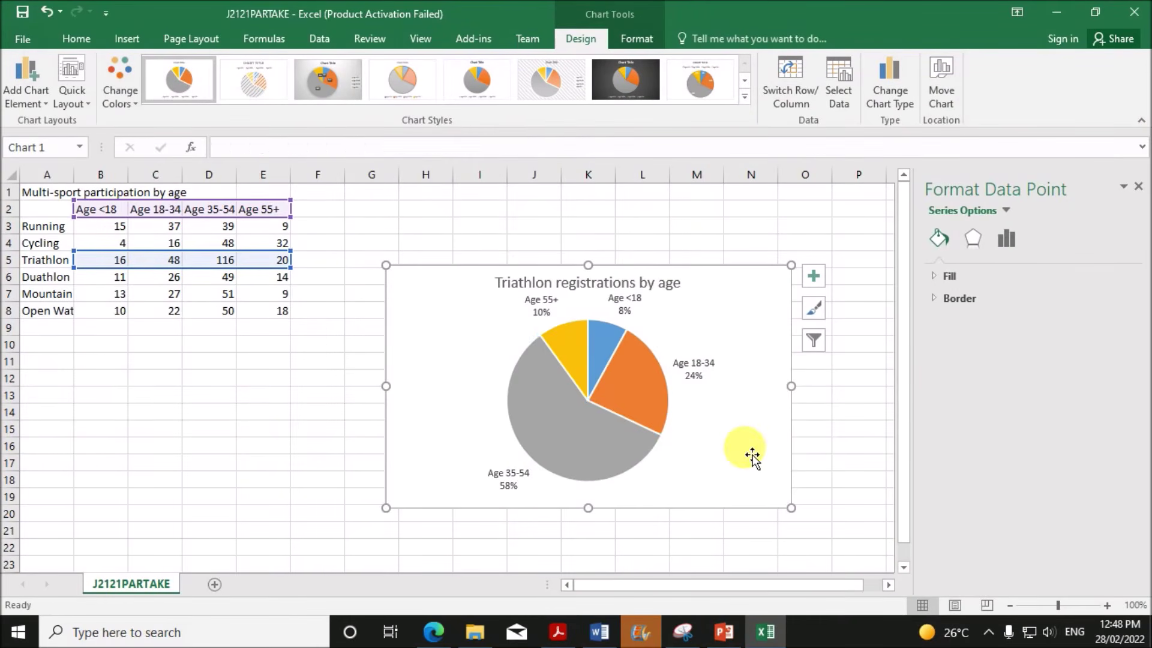
click(563, 443)
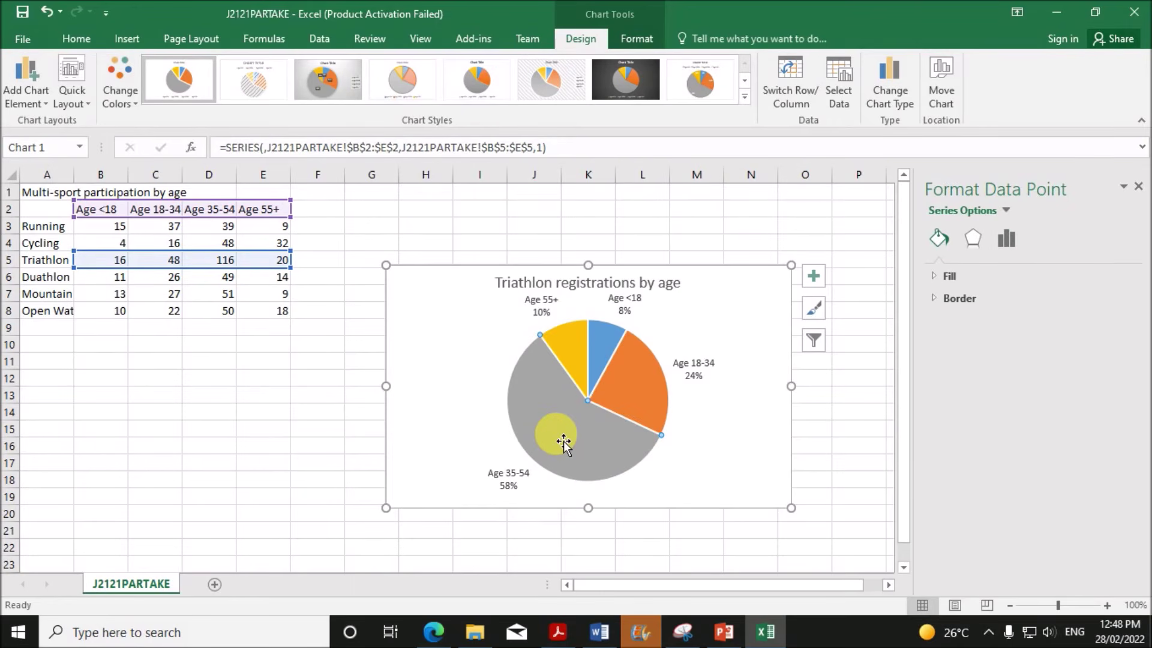
click(554, 424)
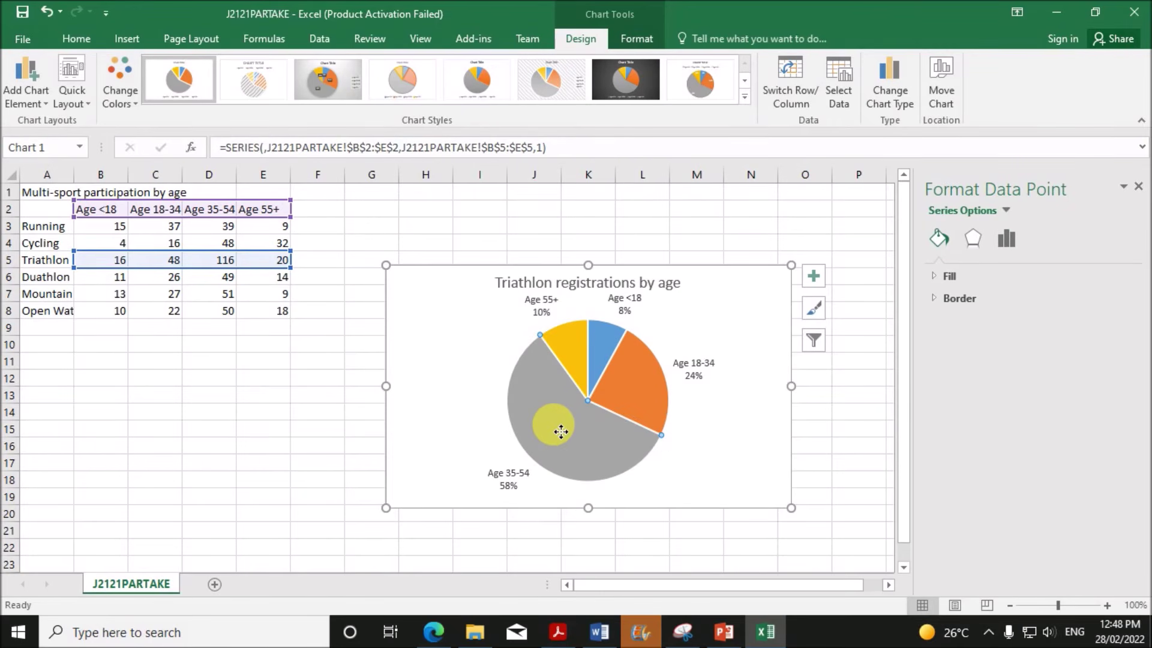
drag(559, 433, 630, 444)
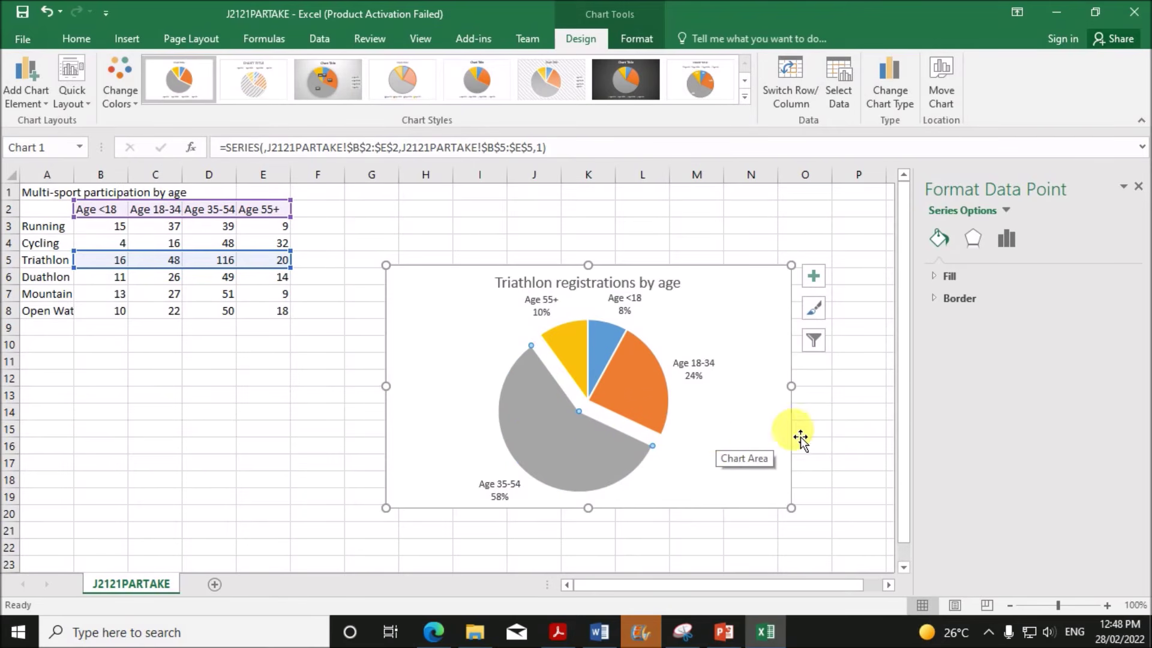
click(848, 444)
click(720, 466)
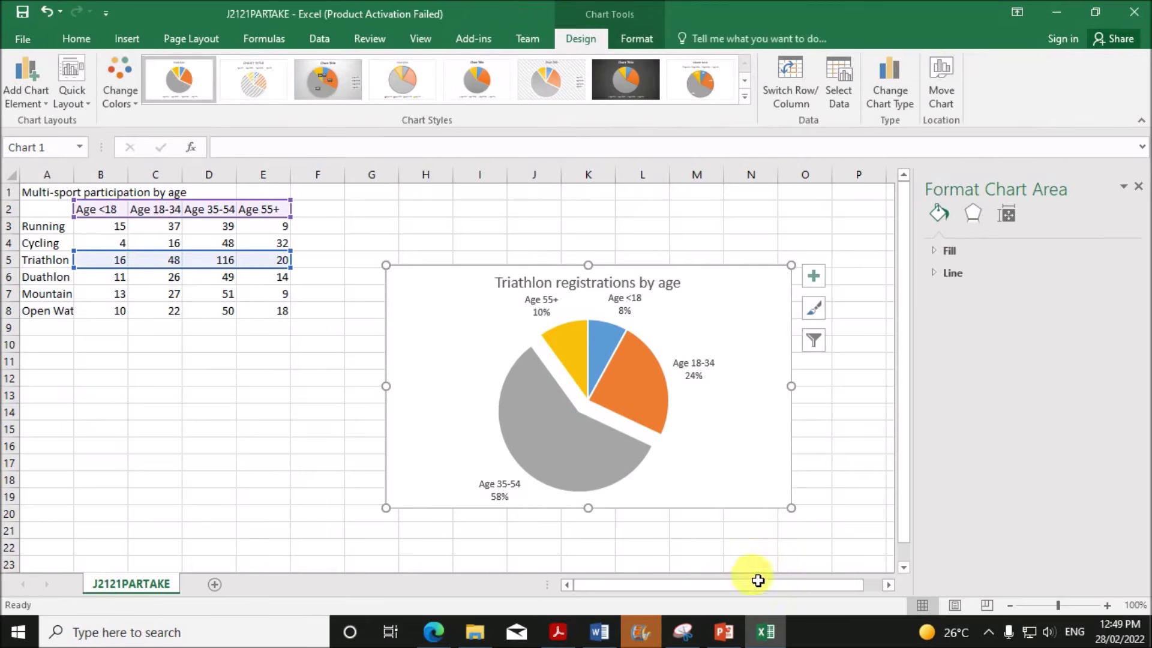
- Read the chart placement requirements in step 32 of the exam PDF in Acrobat and return to the Excel chart
click(556, 638)
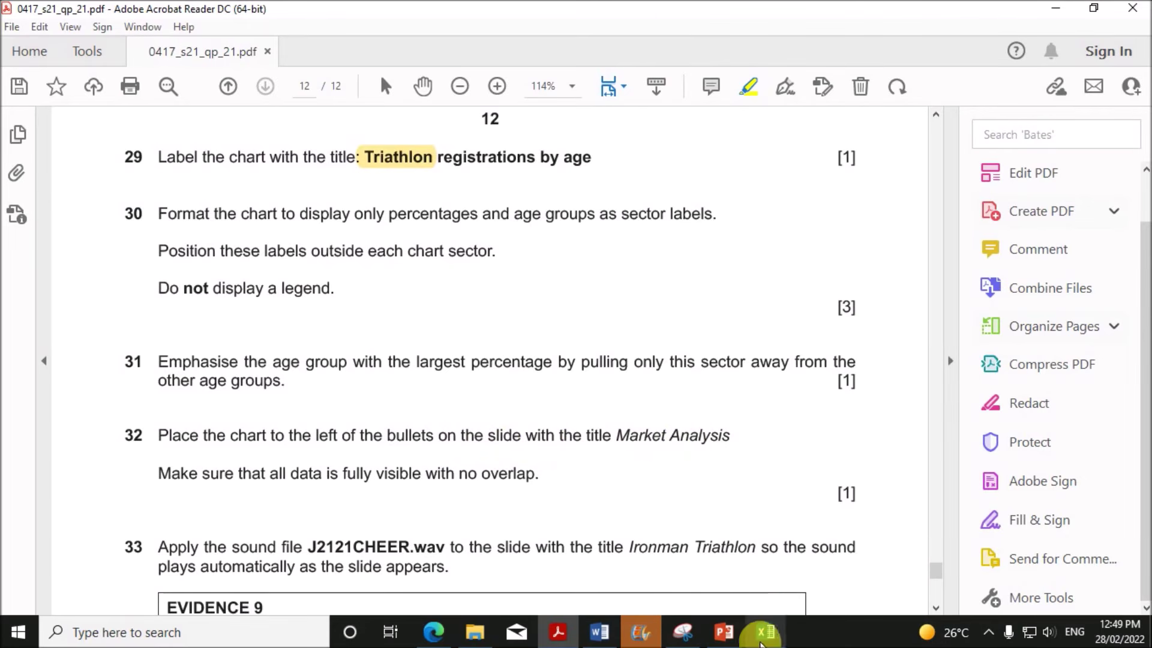
click(765, 627)
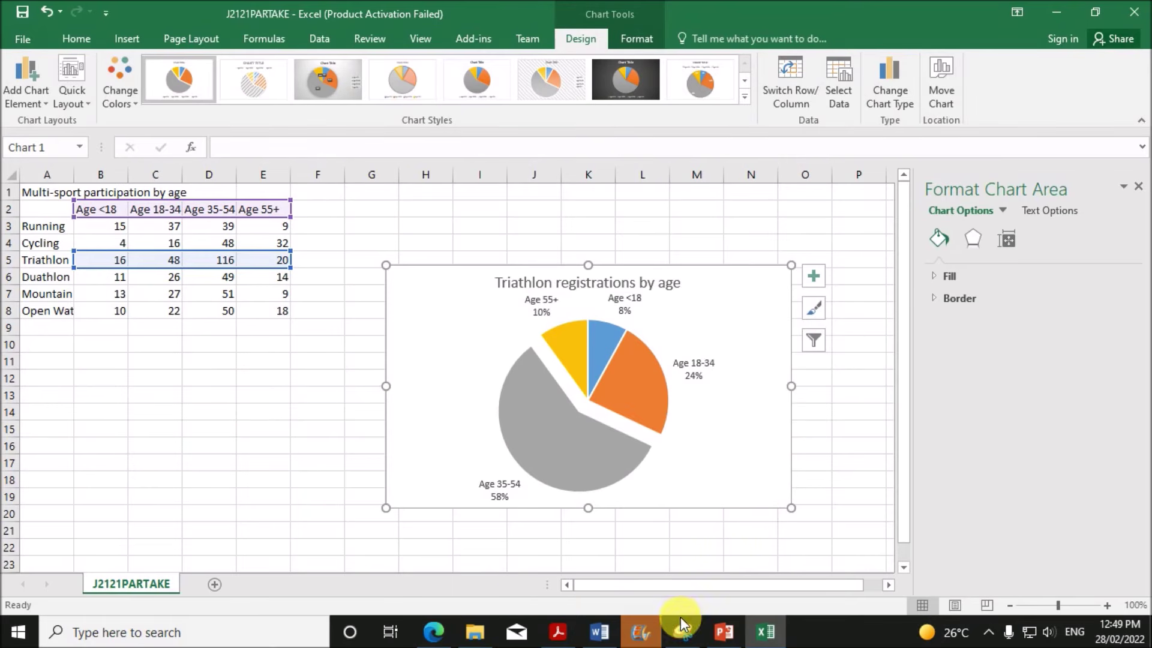
- Switch to PowerPoint and narrow the bullet text box on the Market Analysis slide to the right half of the slide
click(723, 630)
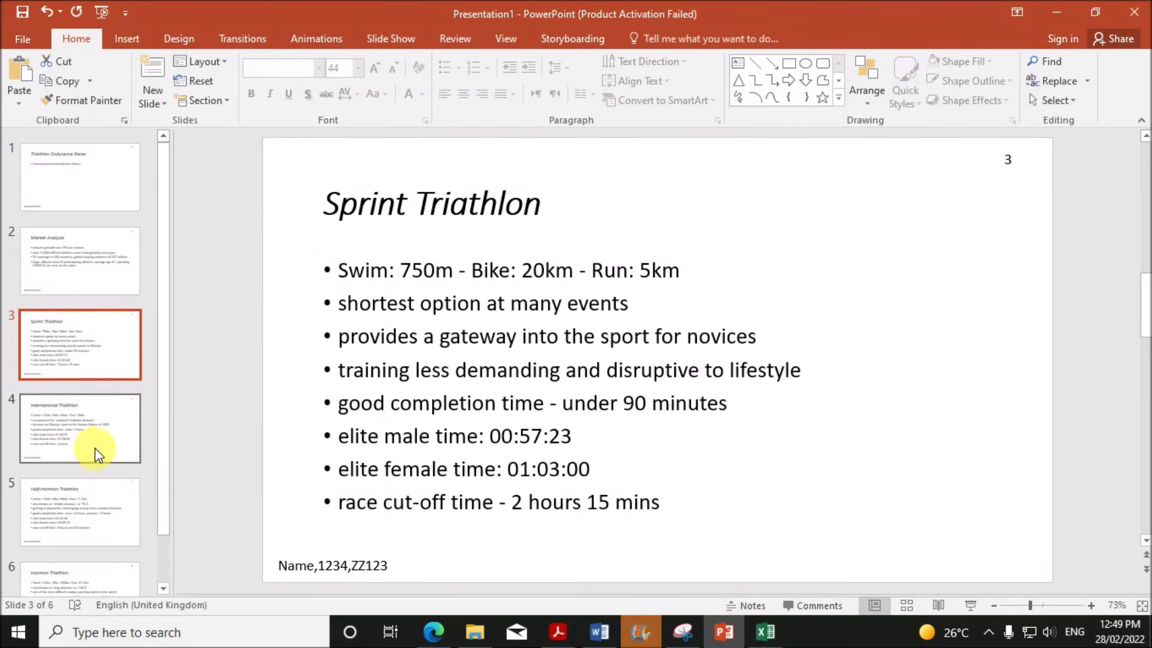
scroll(91, 555, down, 1)
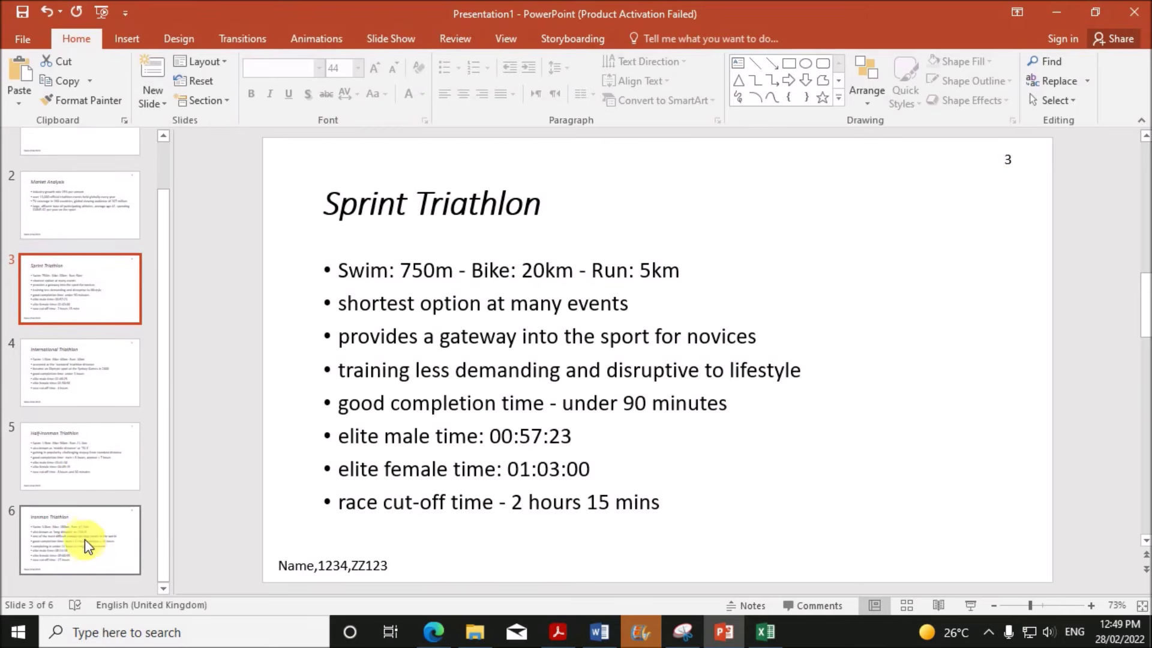
click(90, 552)
scroll(81, 430, up, 1)
click(90, 249)
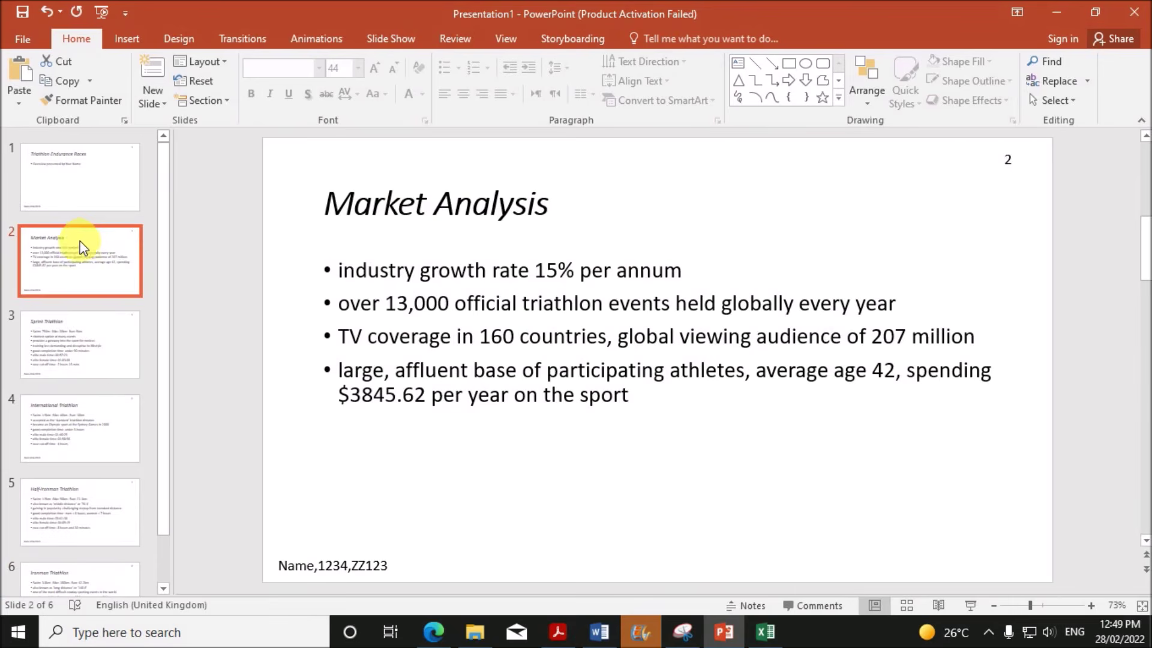
click(433, 360)
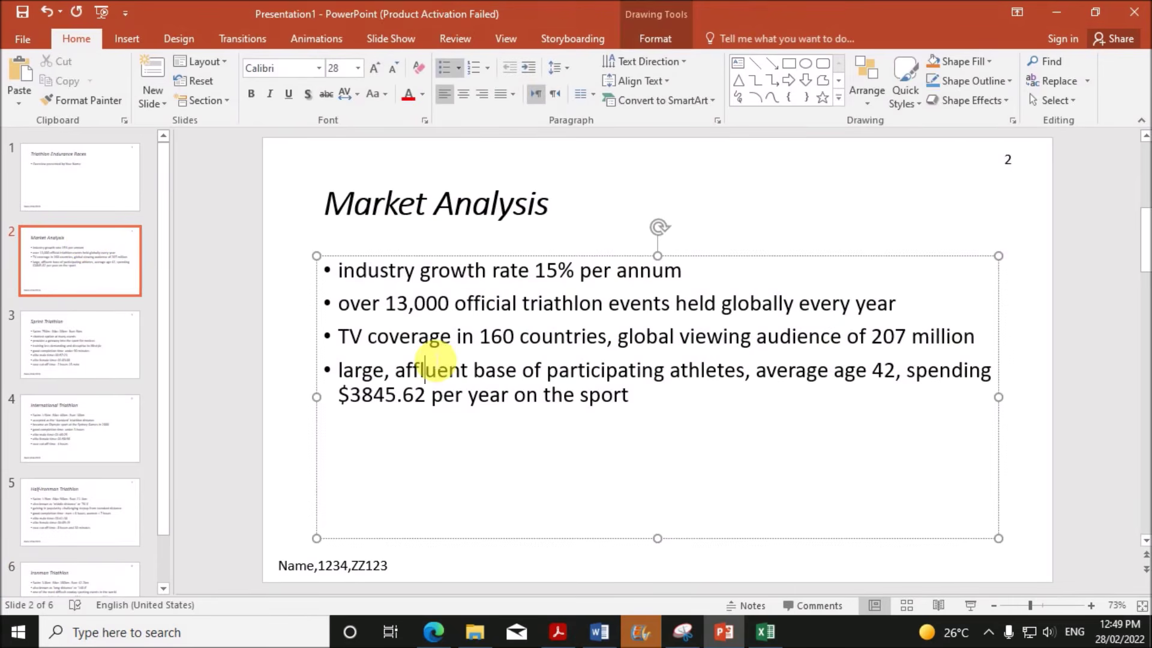
drag(324, 403, 662, 400)
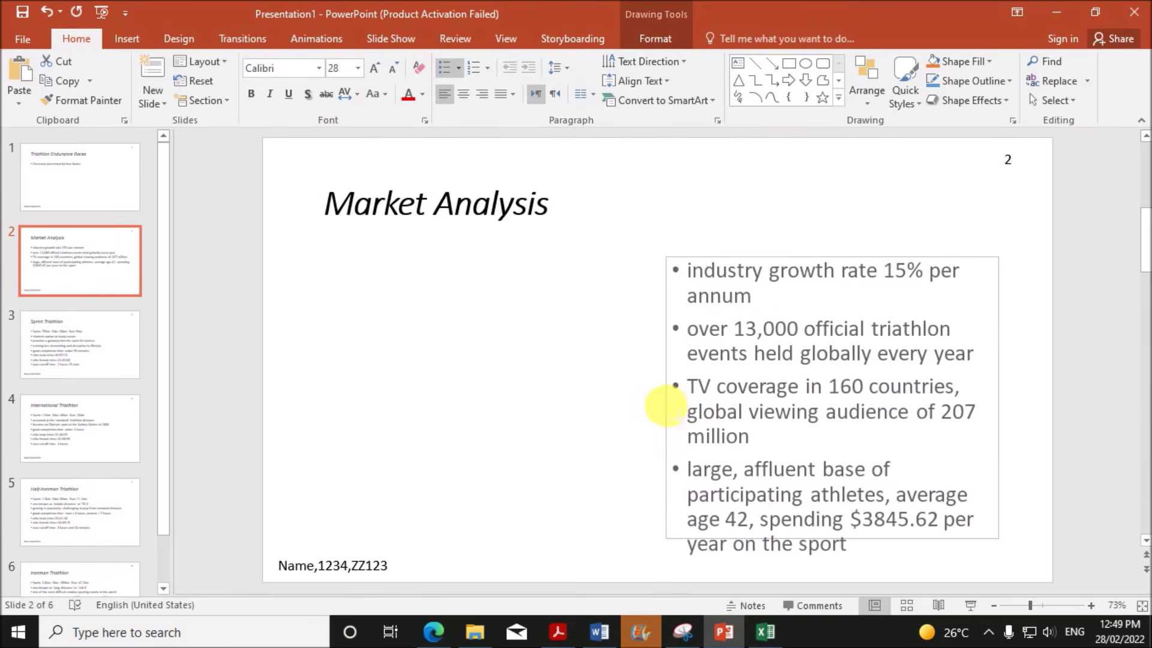
- Paste the Triathlon pie chart onto the Market Analysis slide and place it beneath the title, left of the bullets
click(415, 337)
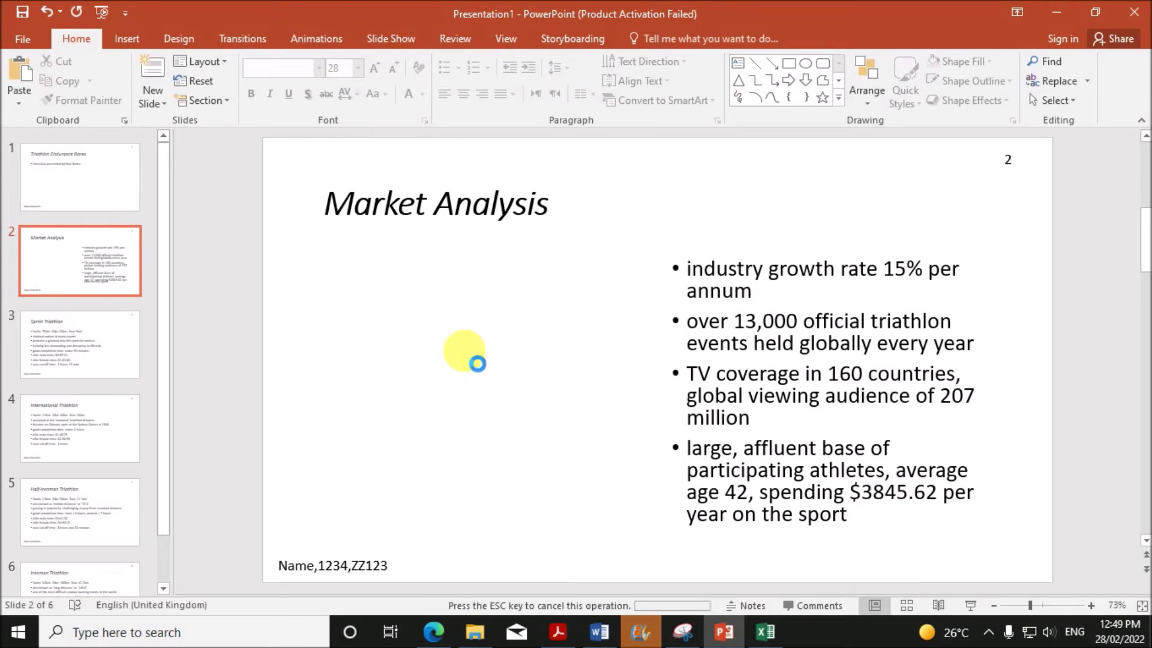
drag(561, 365, 354, 342)
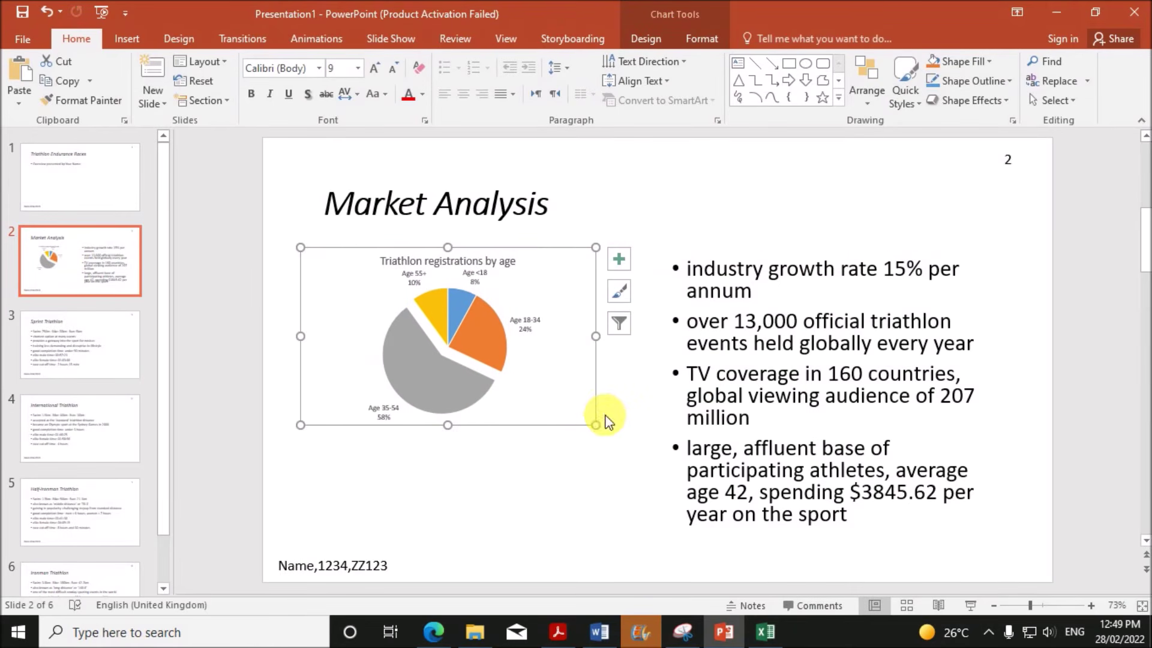
- Try enlarging the pie chart to fill the space left of the bullets, and undo the resize
drag(600, 428, 646, 534)
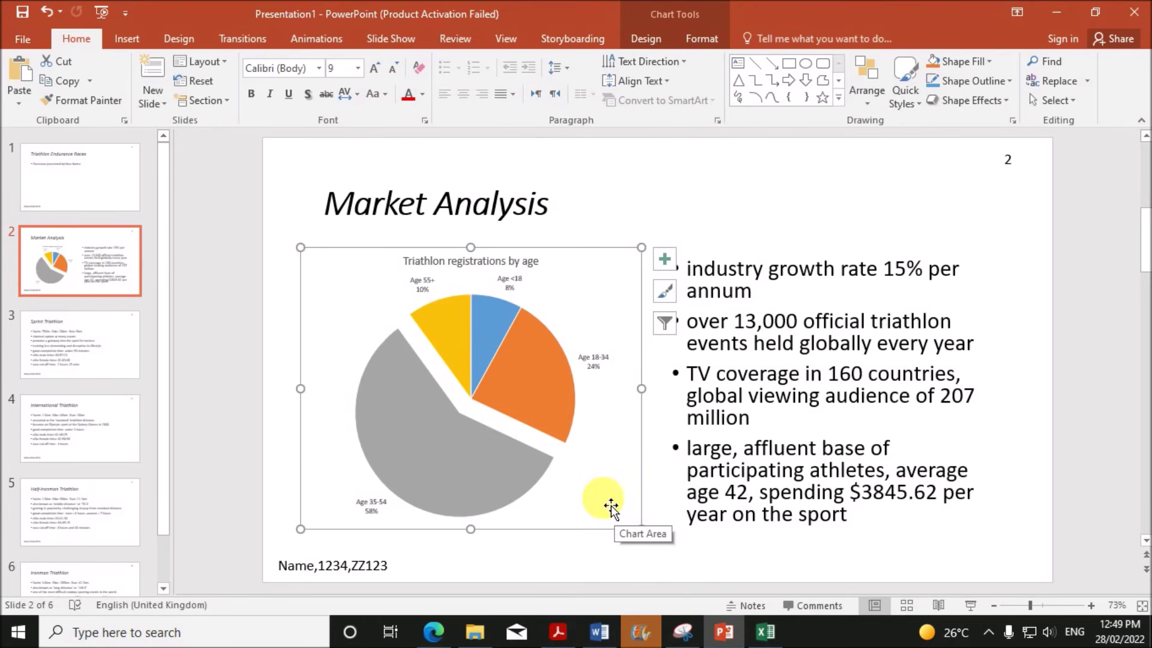
key(ctrl+z)
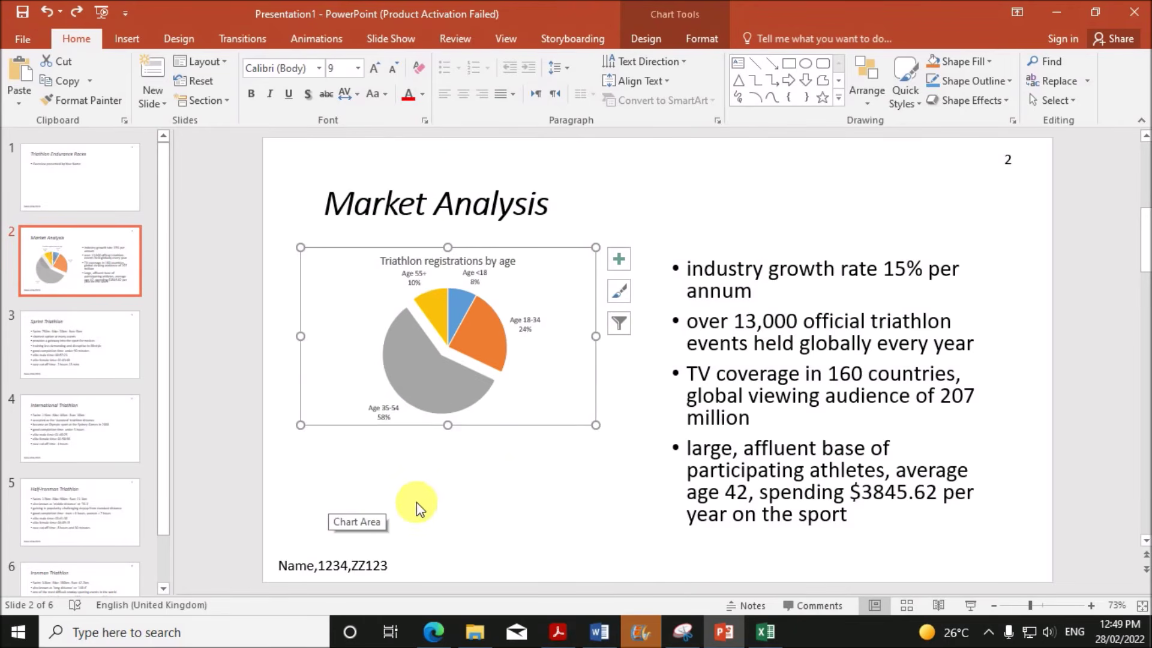